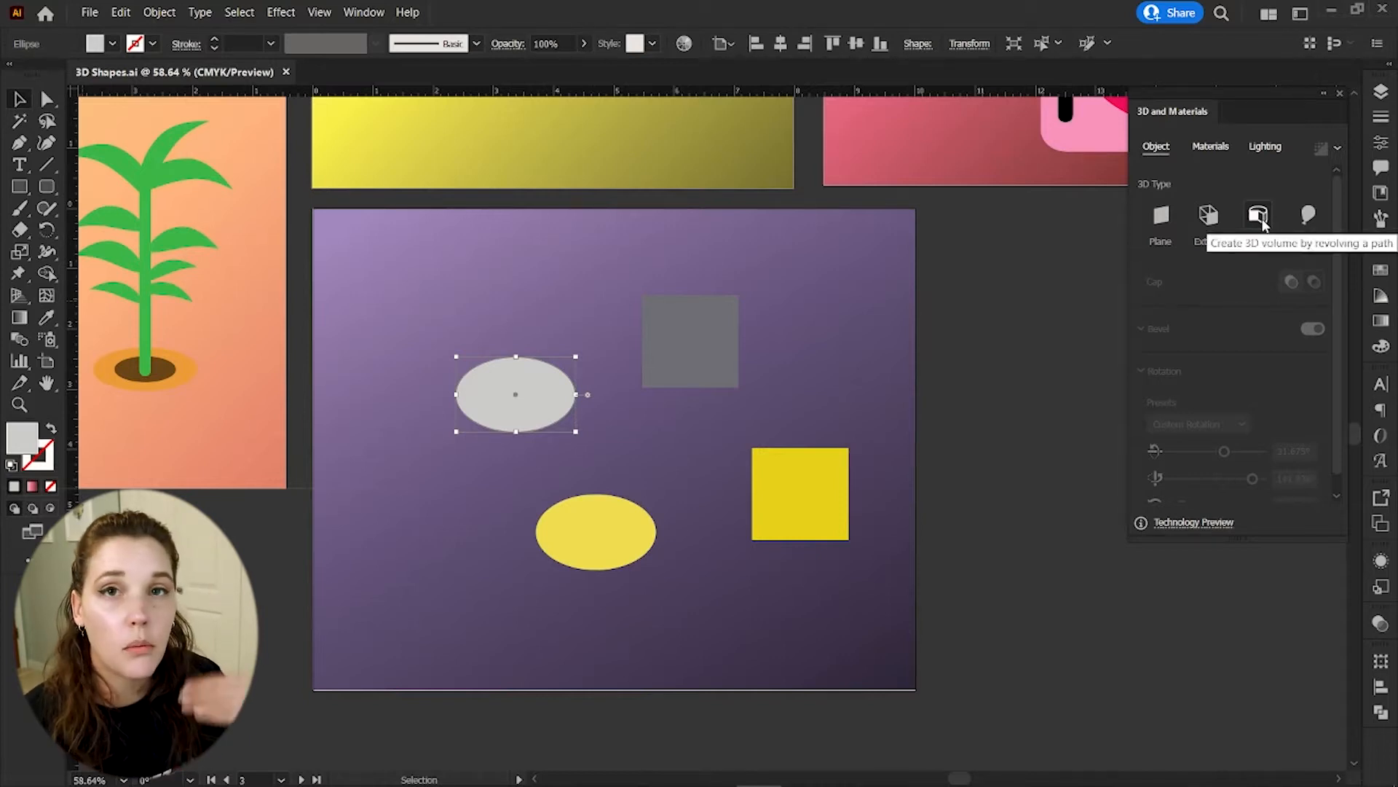
# - Revolve the light gray ellipse into a 3D shape and rotate it around the Z axis so it tilts diagonally
pyautogui.click(1259, 219)
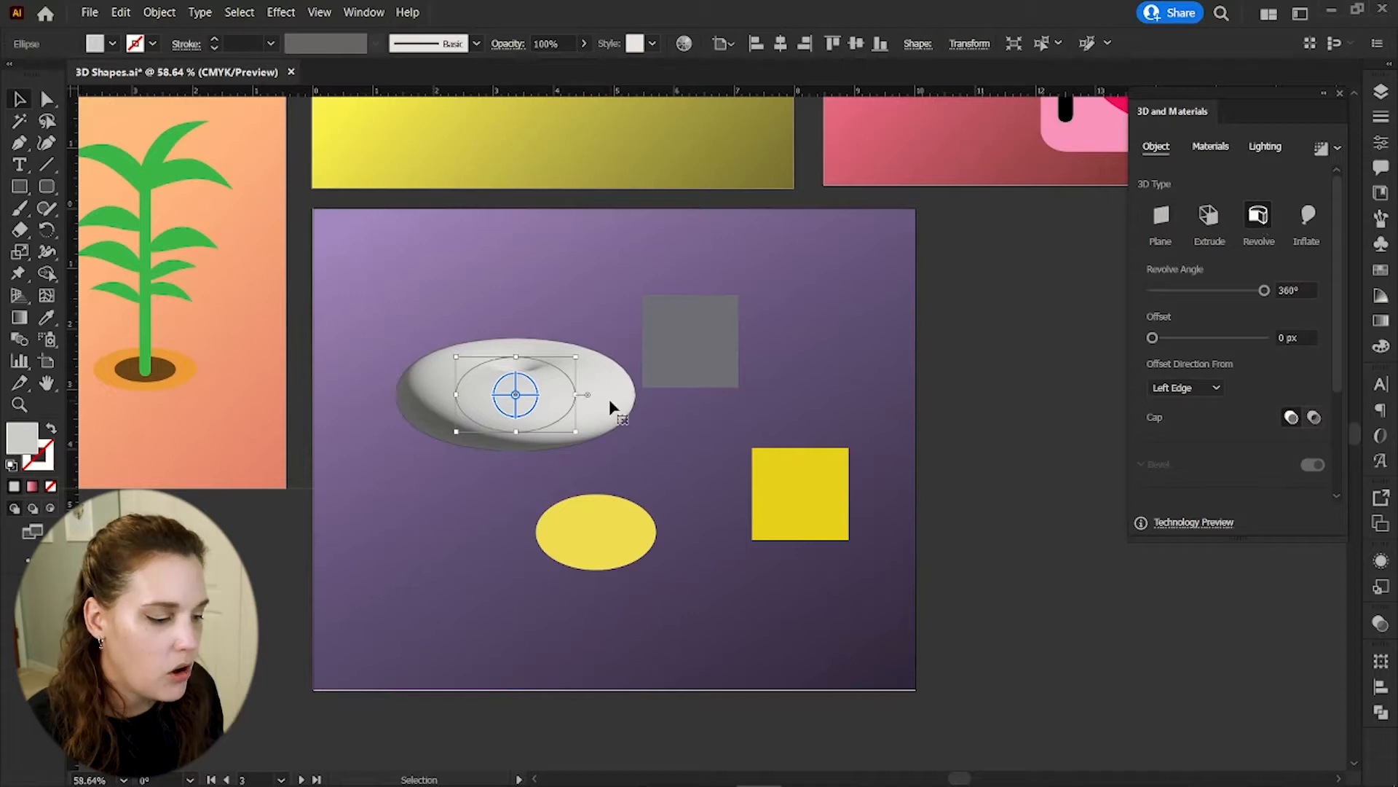
pyautogui.press('z')
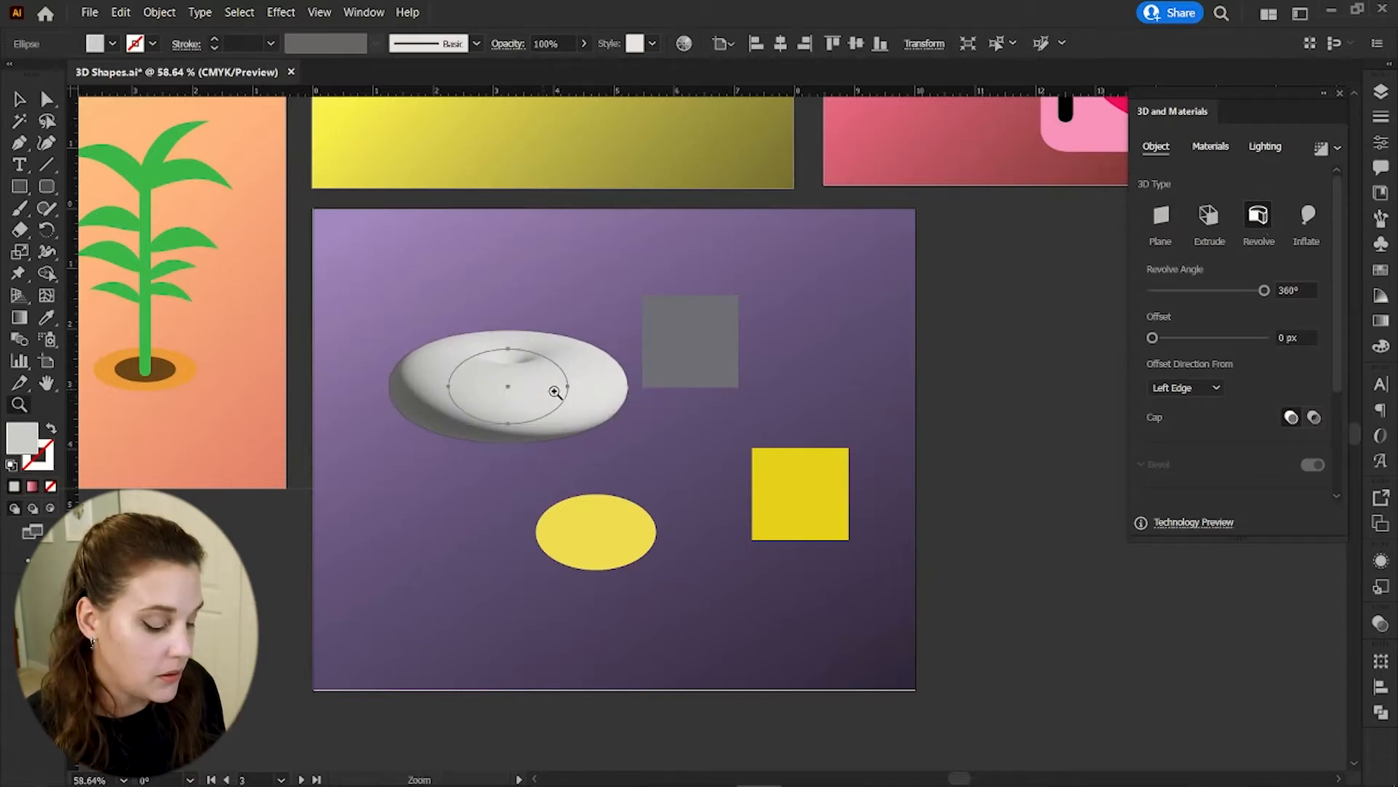
pyautogui.moveTo(543, 390); pyautogui.dragTo(630, 425)
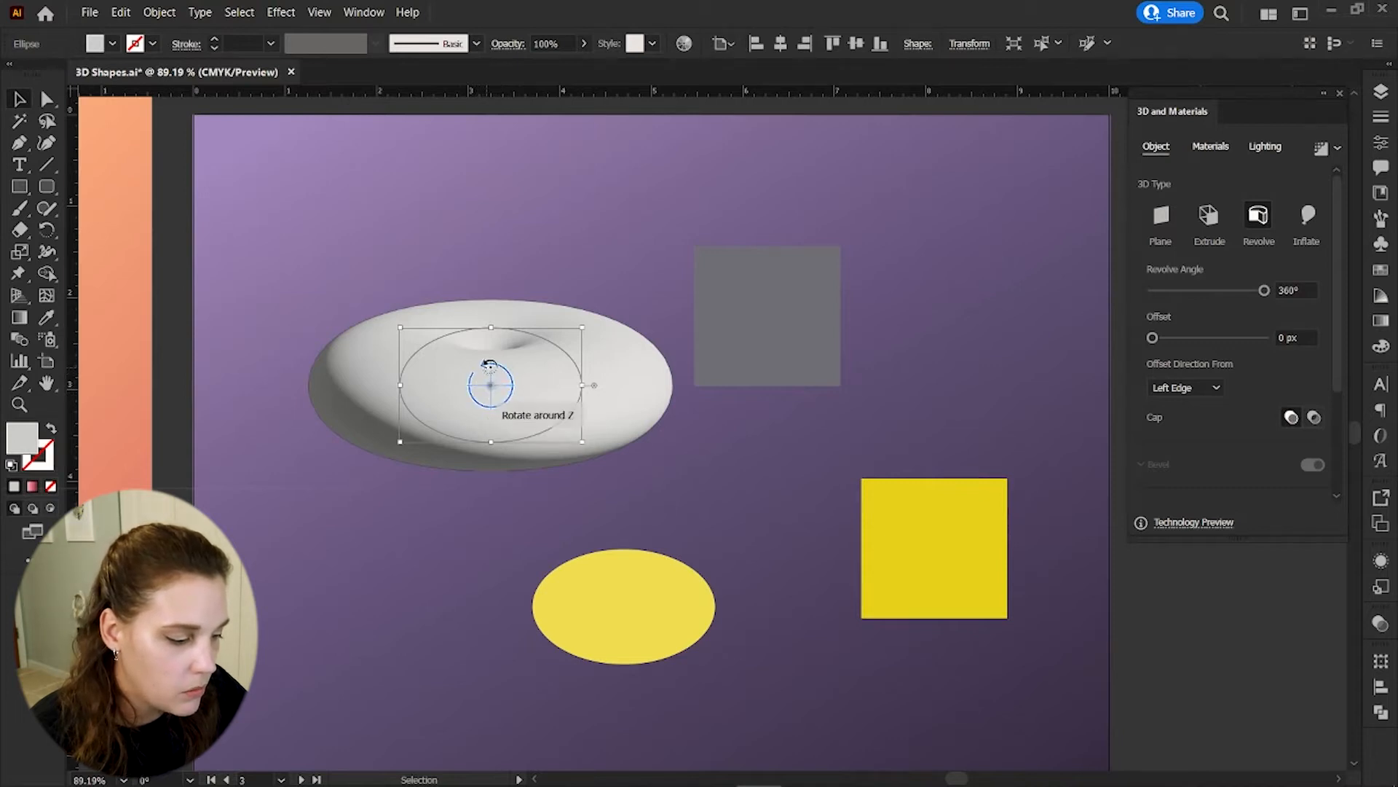
pyautogui.moveTo(490, 369)
pyautogui.mouseDown()
pyautogui.moveTo(487, 395)
pyautogui.moveTo(515, 400)
pyautogui.moveTo(509, 378)
pyautogui.mouseUp()
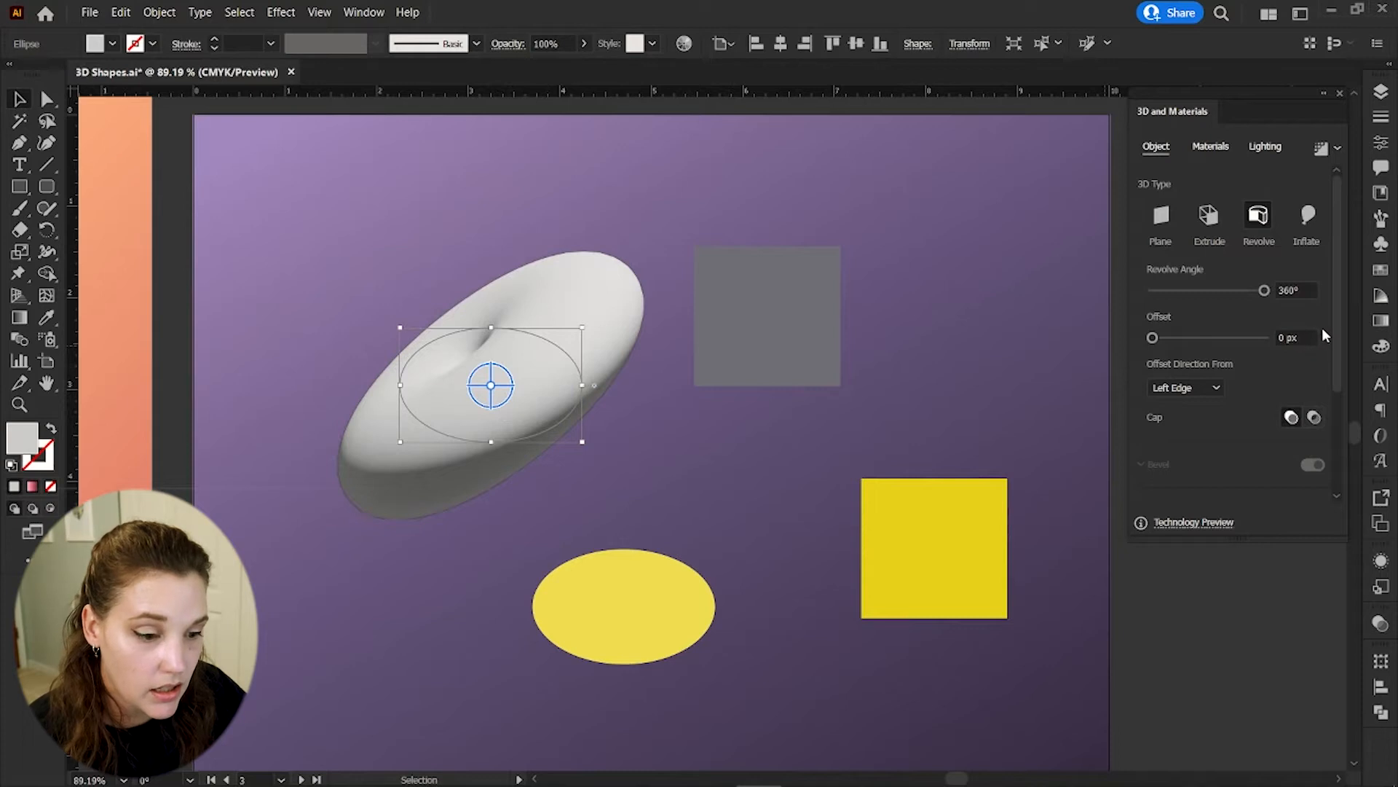
# - Set the revolved shape's rotation to 140°, -154° and 105°, and its offset to 98 px to form an open ring
pyautogui.moveTo(1335, 330); pyautogui.dragTo(1356, 453)
pyautogui.moveTo(1179, 461); pyautogui.dragTo(1176, 460)
pyautogui.moveTo(1257, 433); pyautogui.dragTo(1242, 436)
pyautogui.moveTo(1249, 488); pyautogui.dragTo(1244, 487)
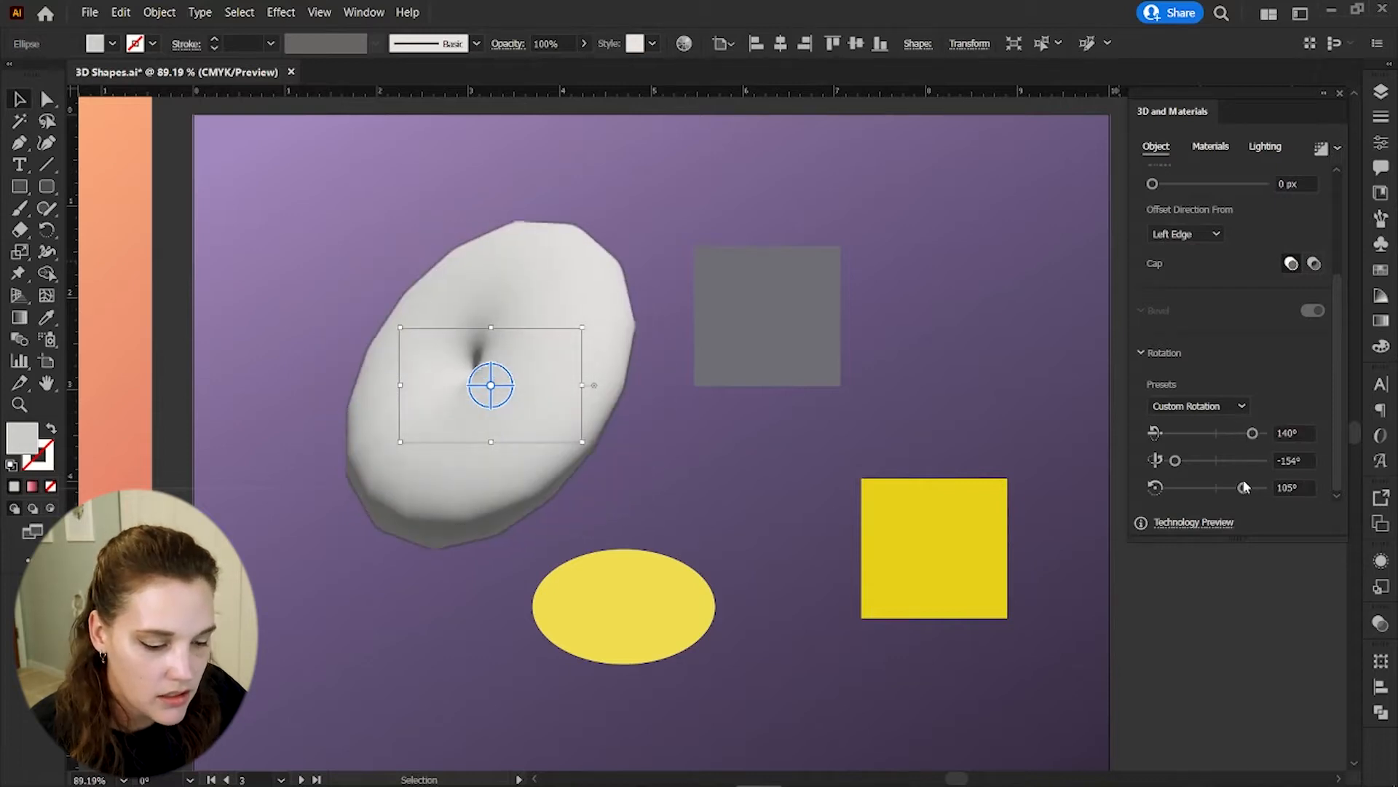
pyautogui.scroll(5, 1238, 328)
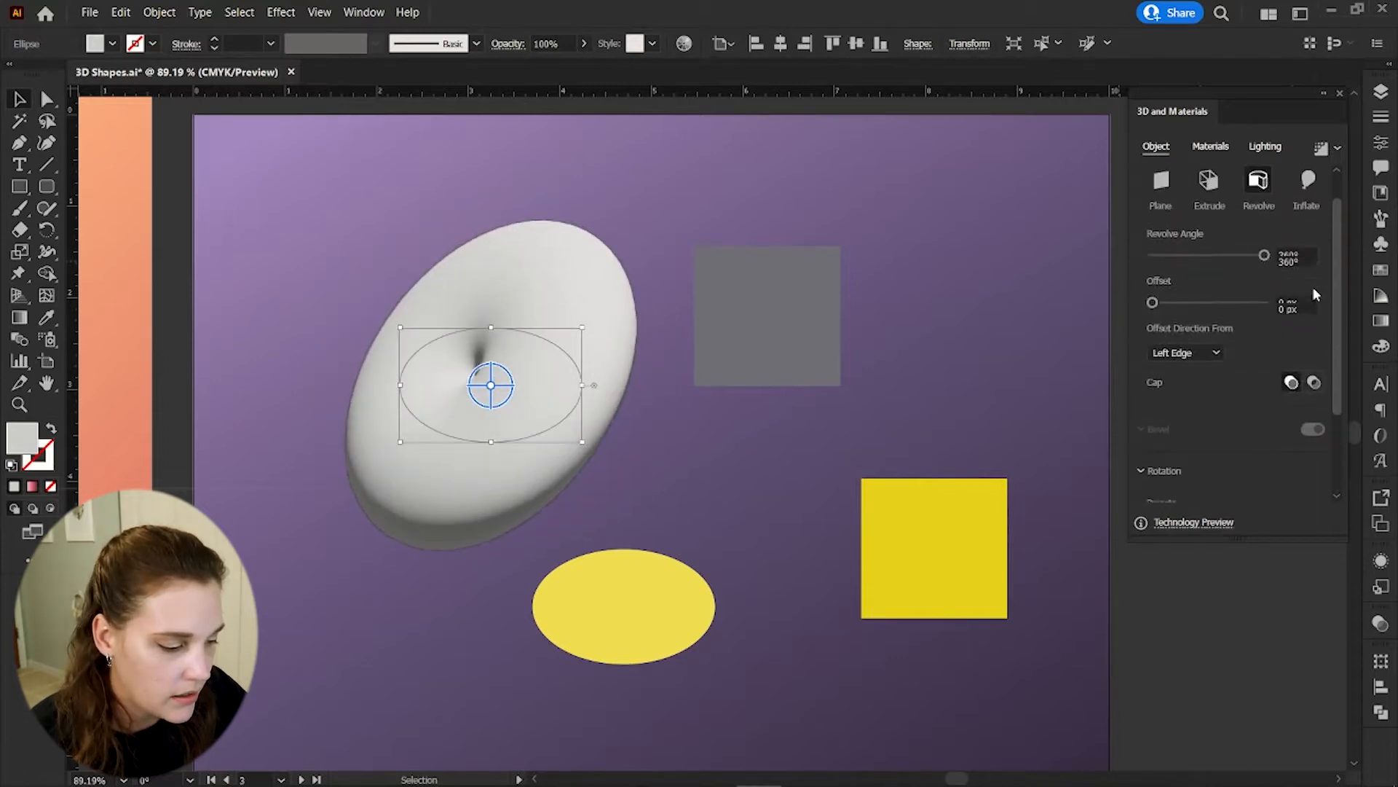
pyautogui.moveTo(1152, 337); pyautogui.dragTo(1164, 341)
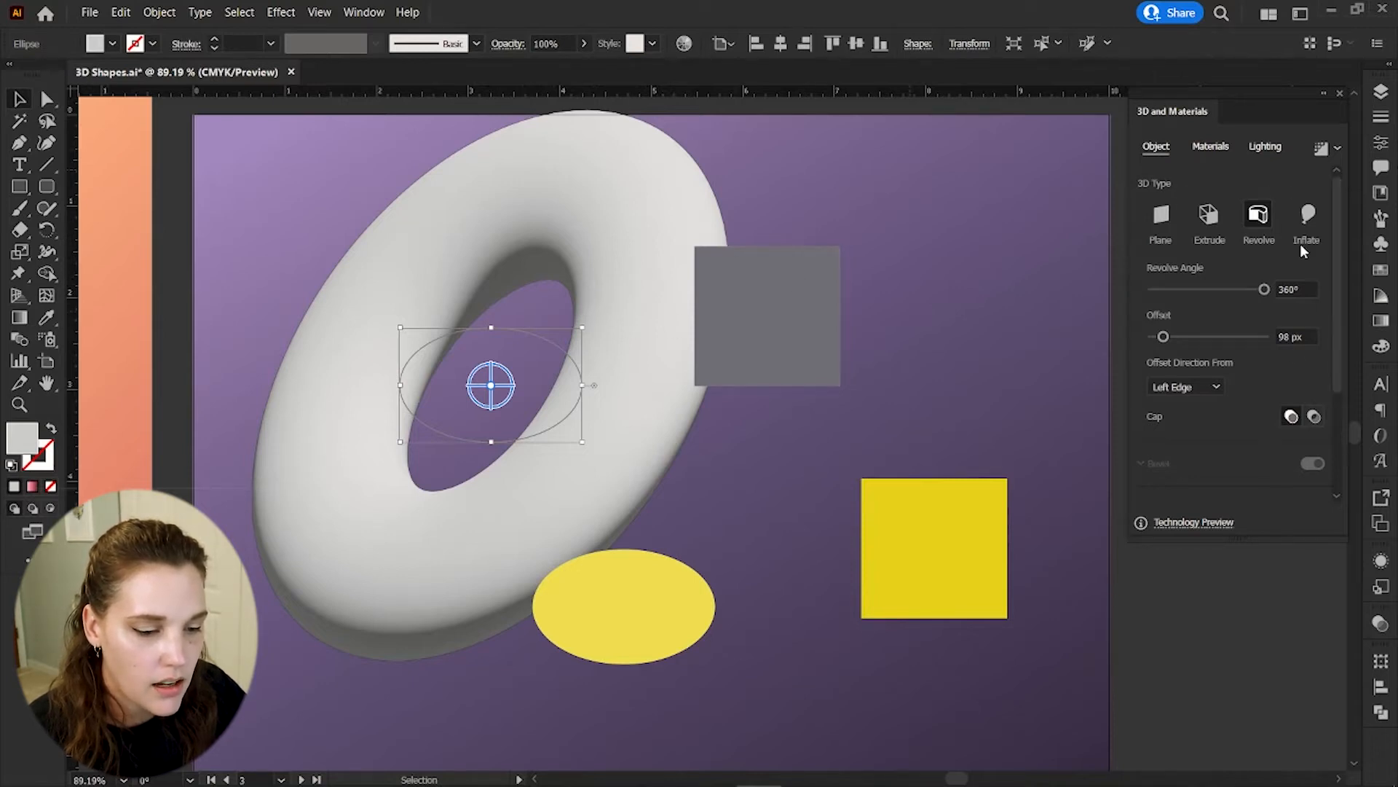
# - Bring up the 3D materials for the ring and enlarge their display area to show more of them
pyautogui.click(1215, 150)
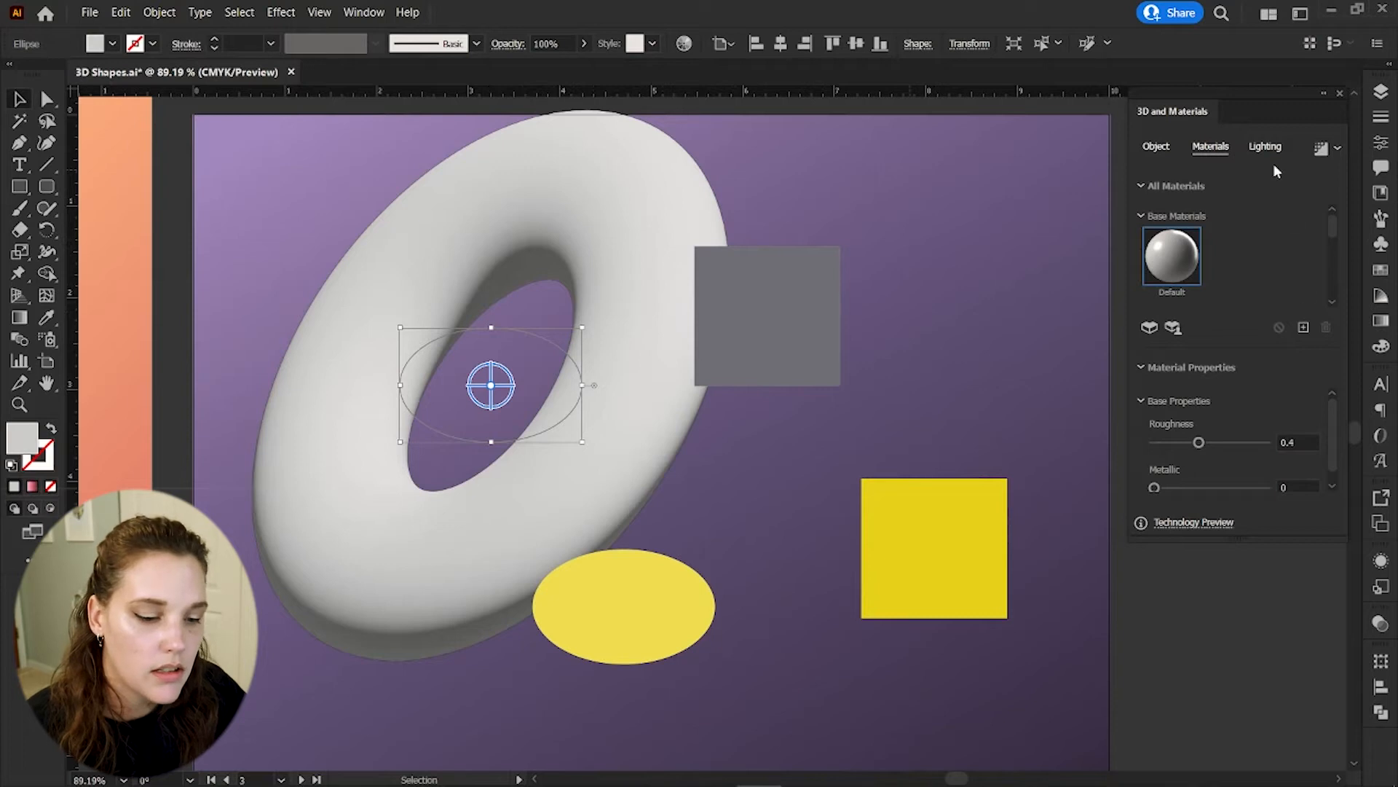
pyautogui.click(1265, 146)
pyautogui.click(1211, 146)
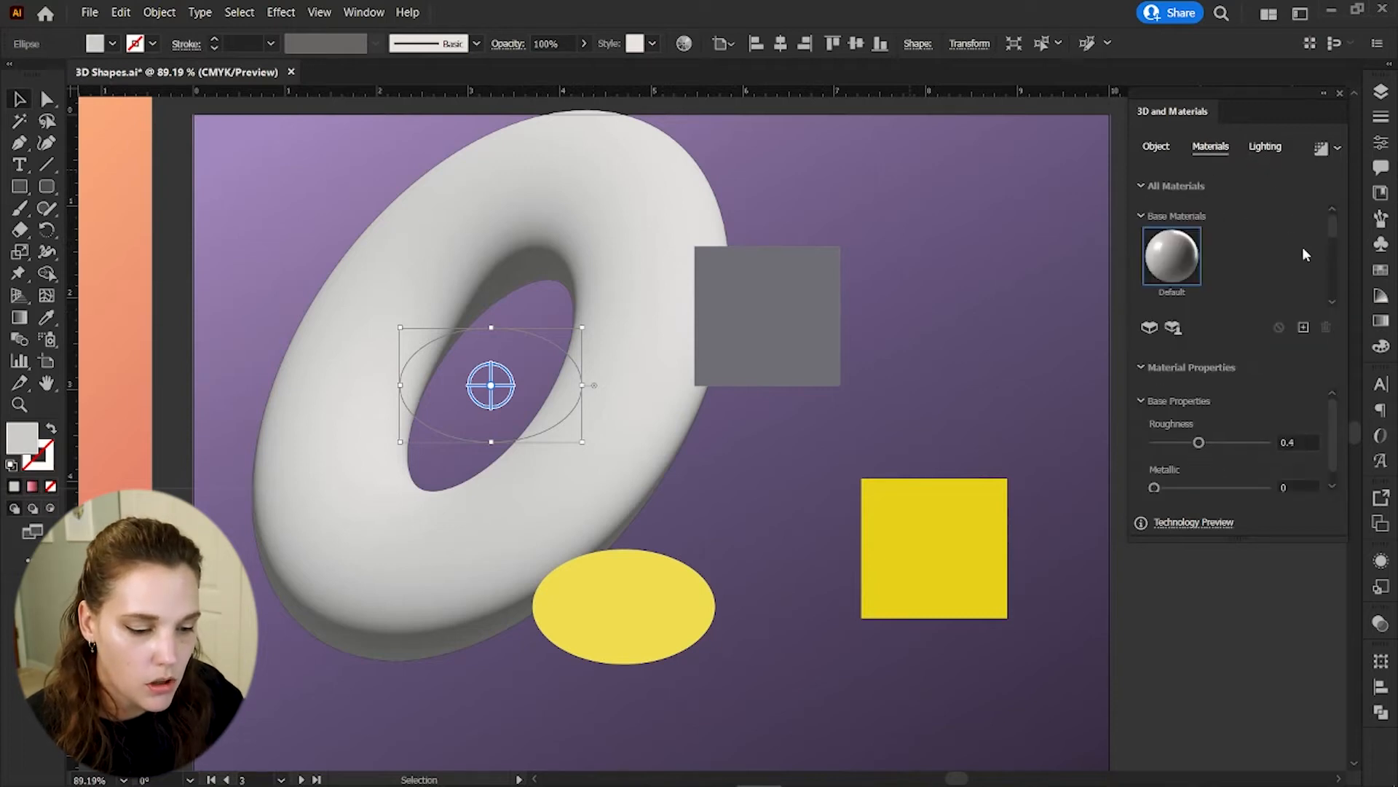
pyautogui.moveTo(1337, 230); pyautogui.dragTo(1332, 269)
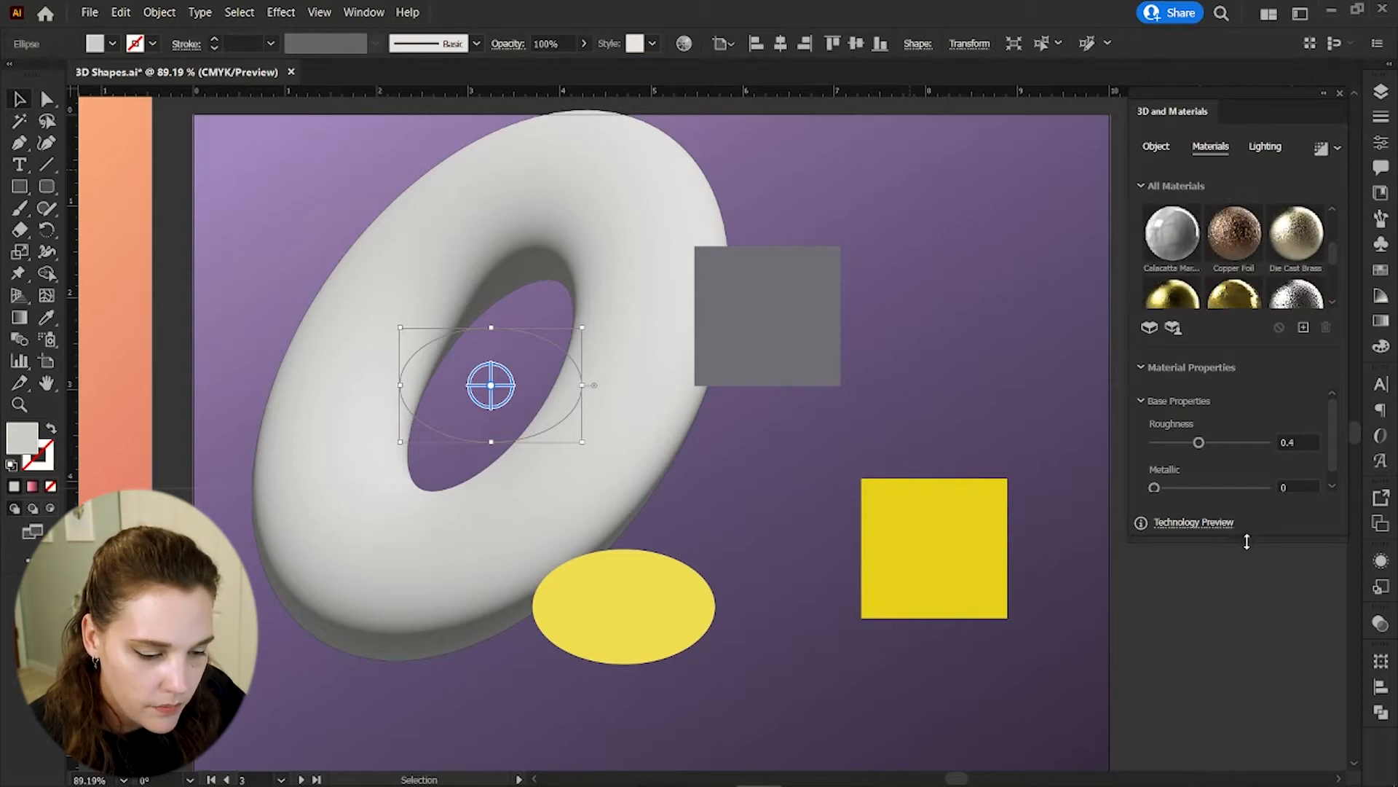
pyautogui.moveTo(1247, 541); pyautogui.dragTo(1256, 668)
pyautogui.moveTo(1331, 294); pyautogui.dragTo(1332, 316)
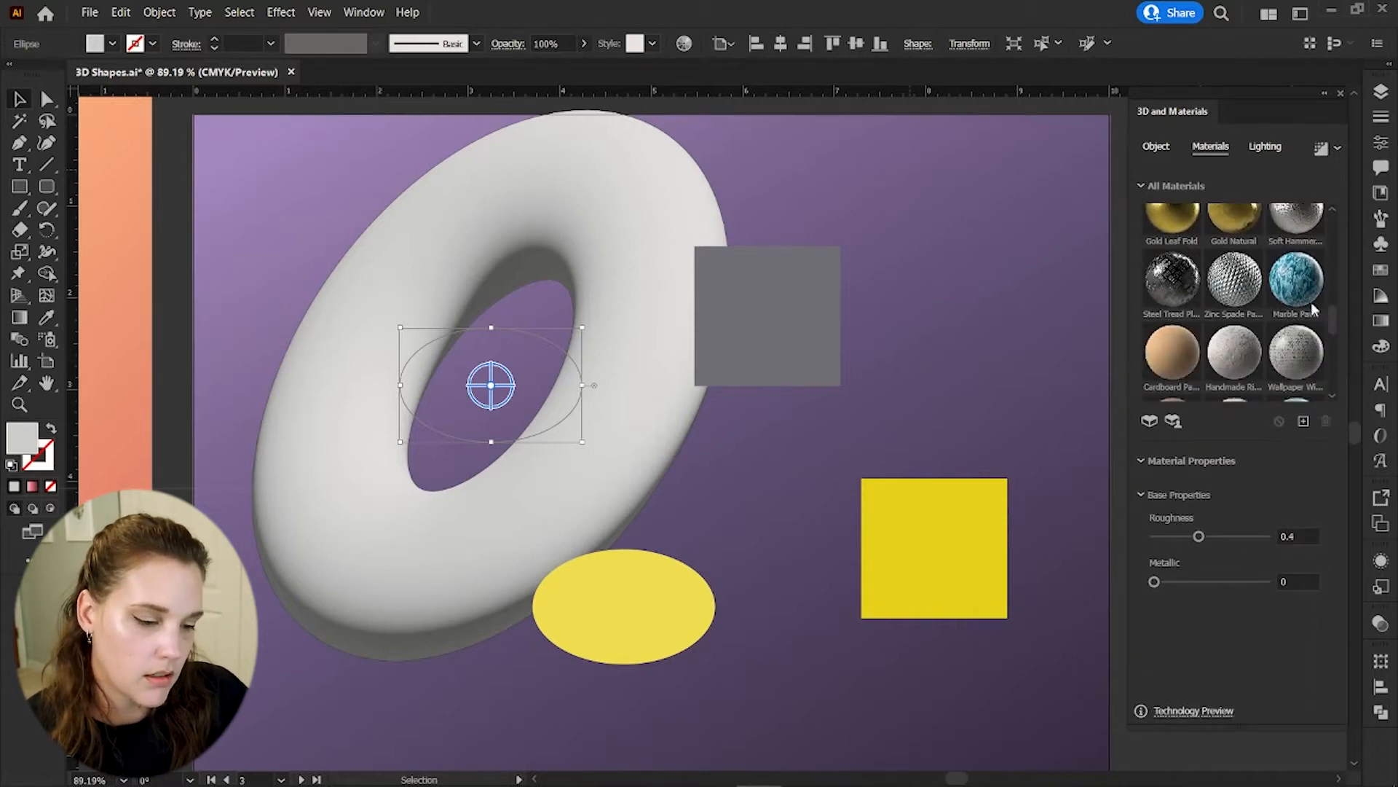
# - Try the Zinc Spade Pattern and steel tread materials on the ring
pyautogui.click(1232, 275)
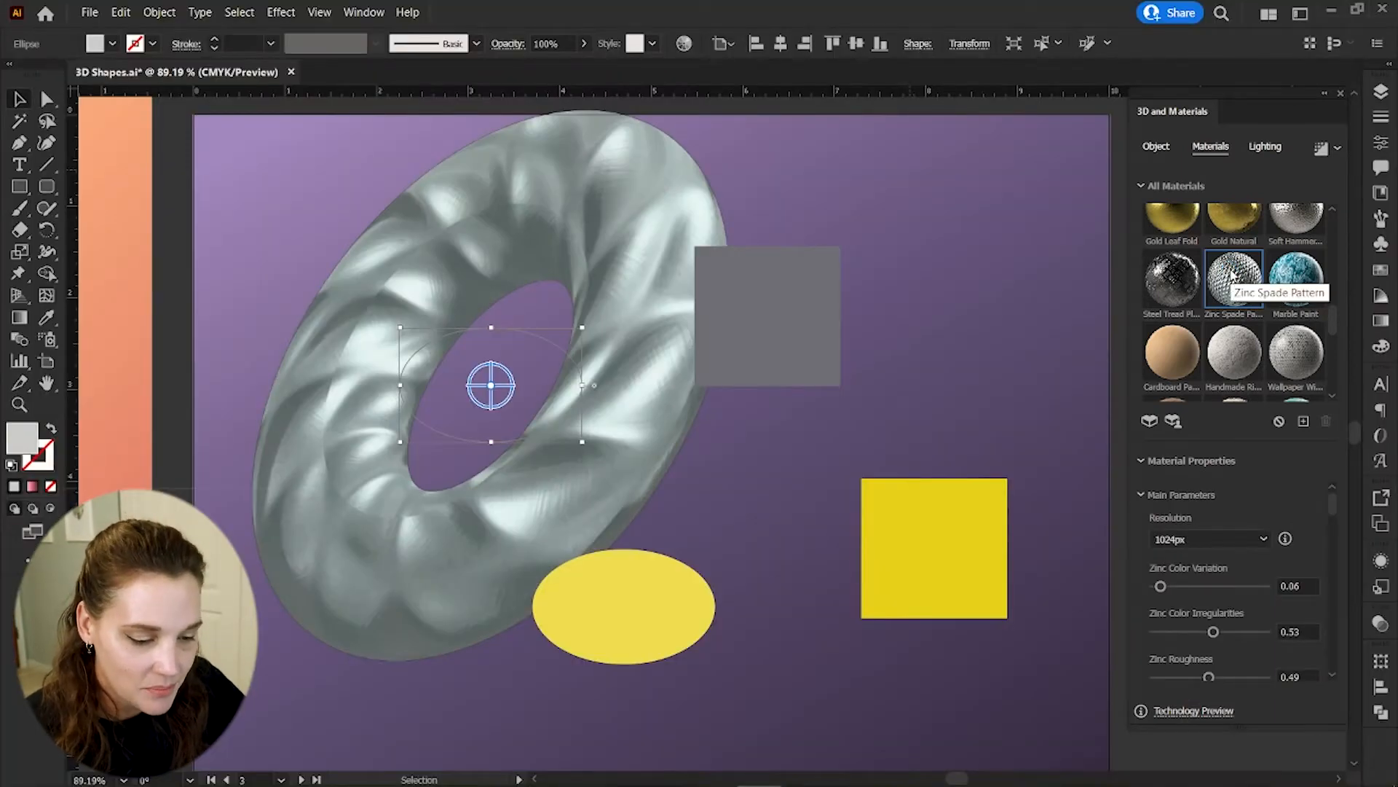
pyautogui.click(1172, 277)
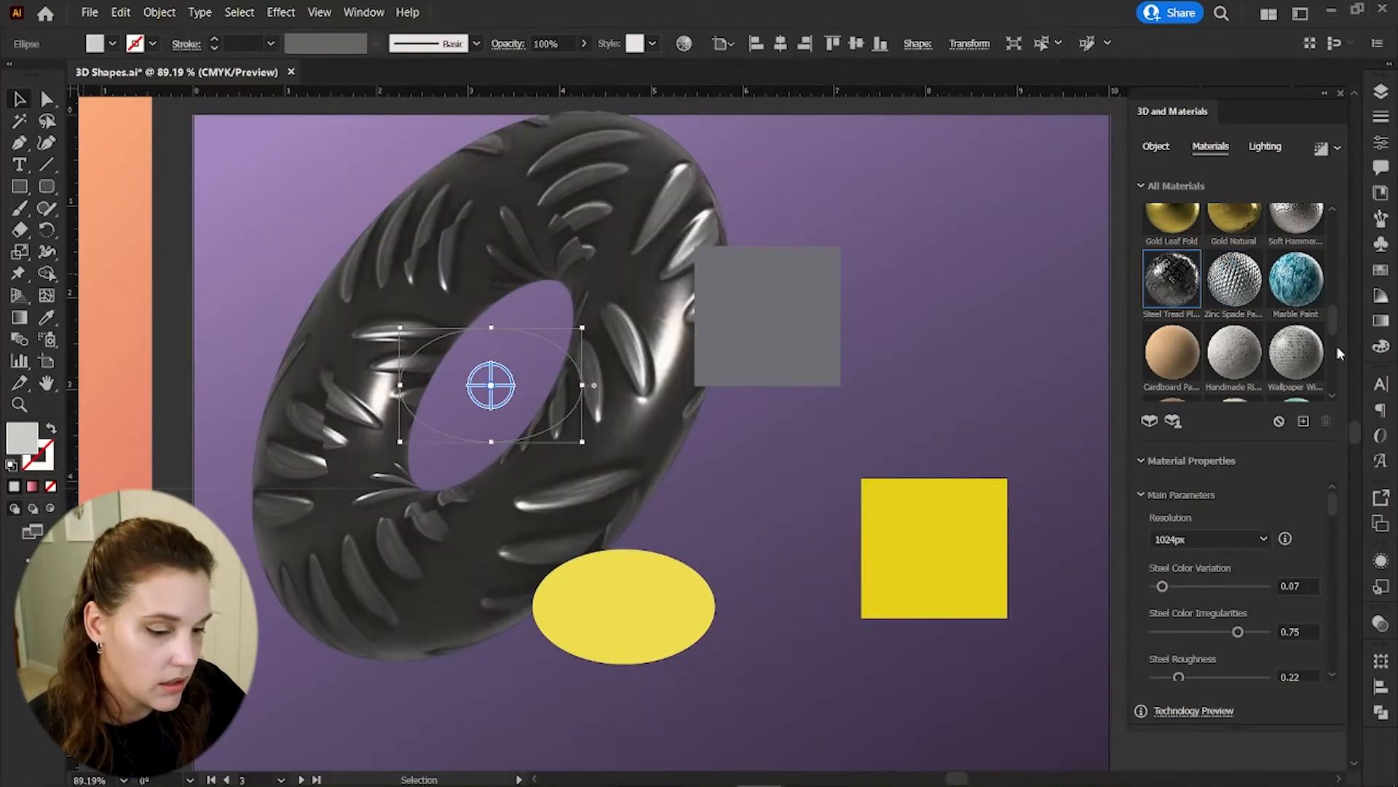
# - Apply the Calacatta marble material to the ring
pyautogui.scroll(2, 1332, 343)
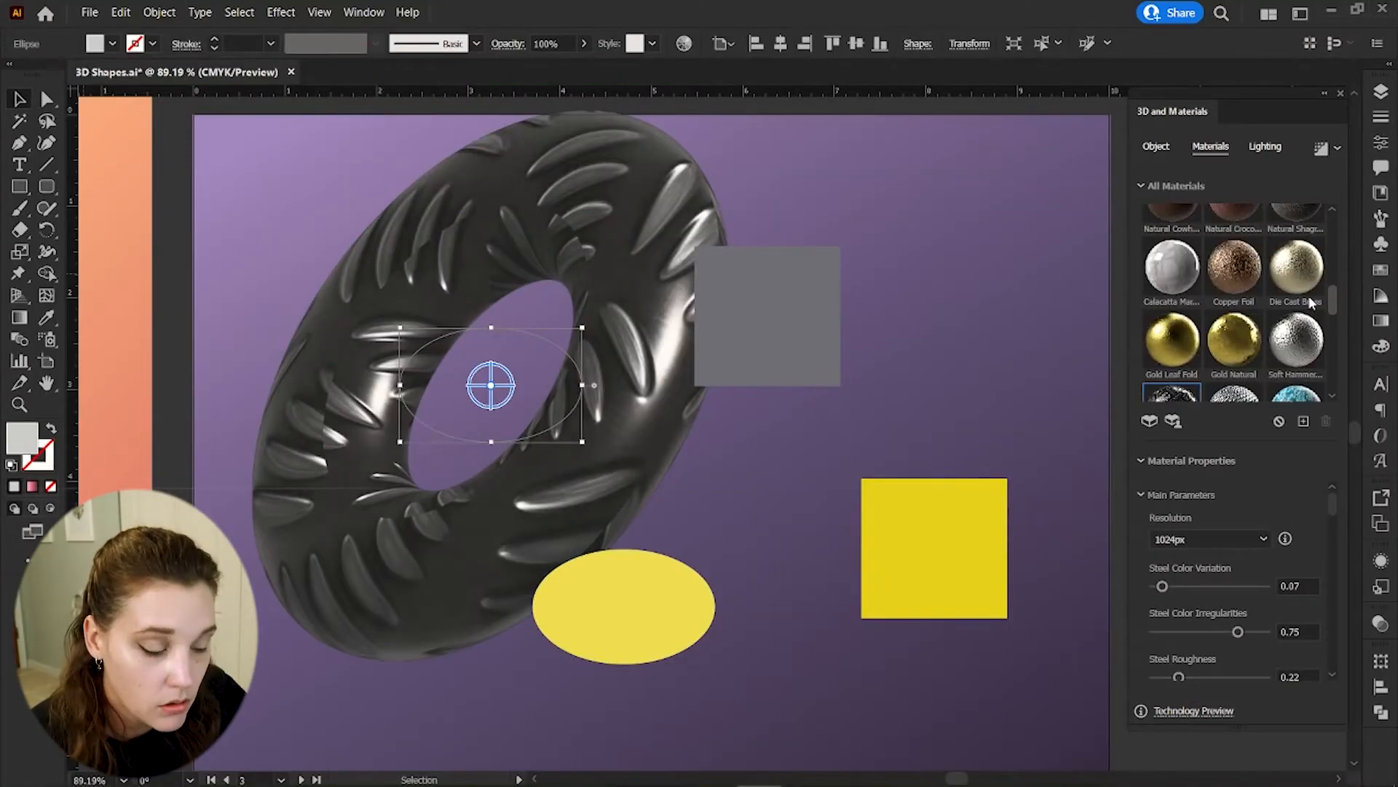
pyautogui.click(1160, 277)
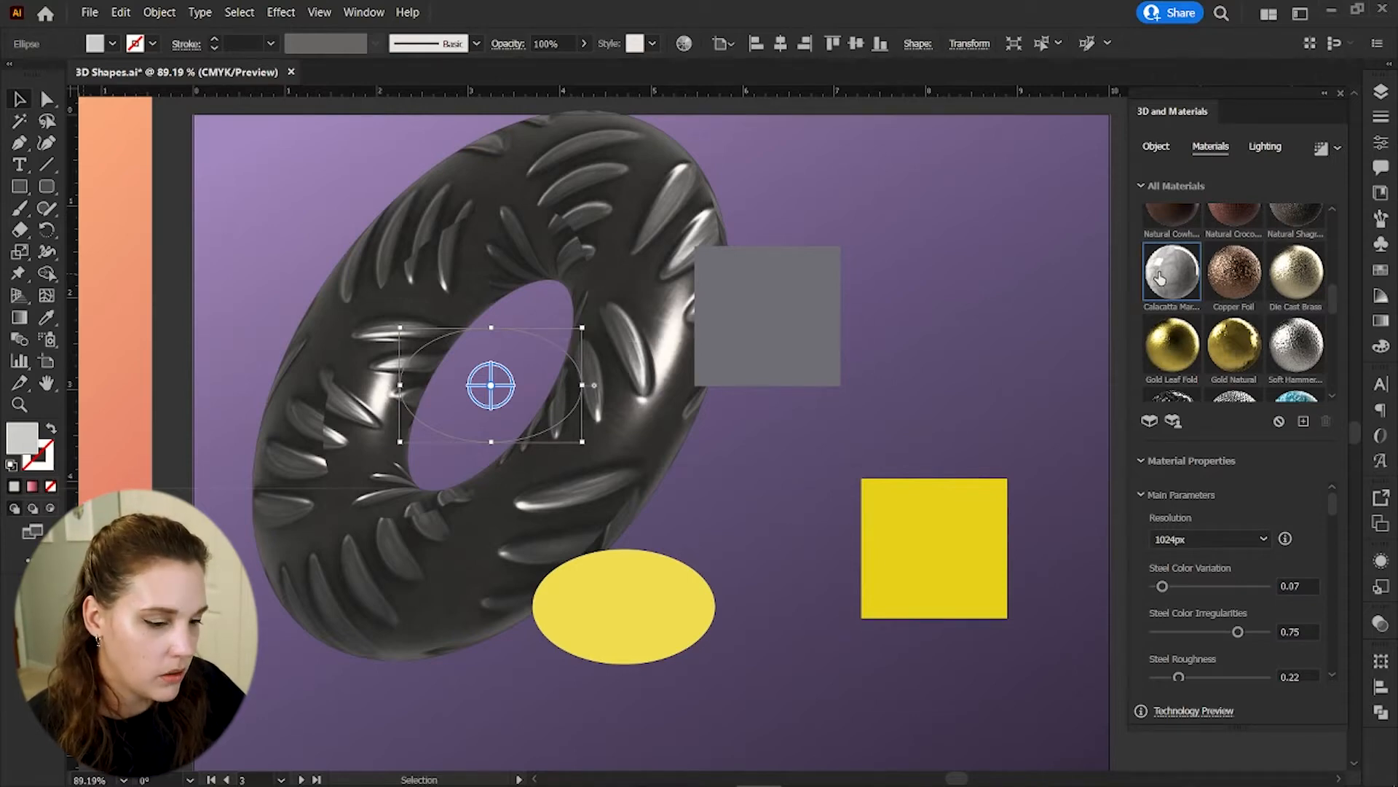
pyautogui.click(1160, 277)
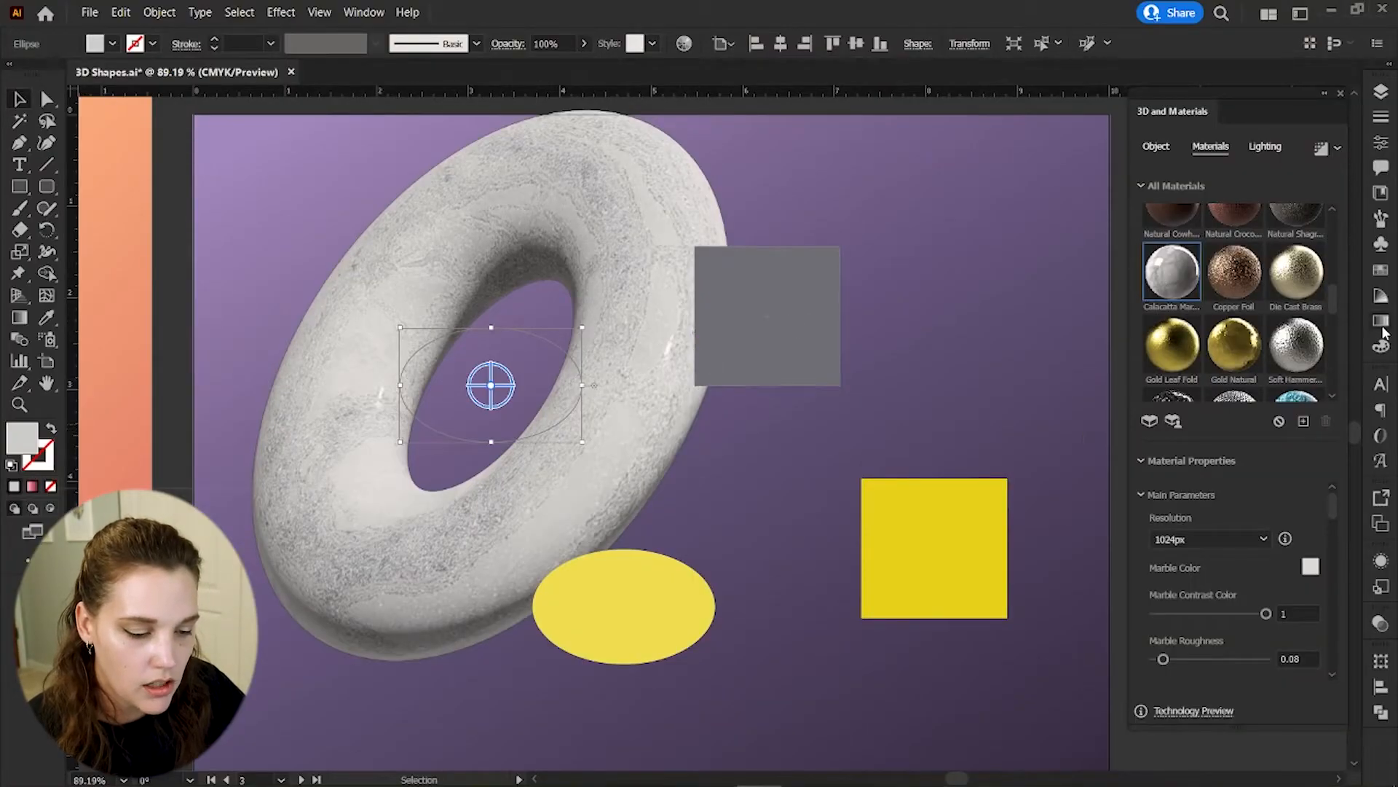
# - Set the ring's Marble Roughness to 0 and its Roughness Variation to 0.08
pyautogui.scroll(-3, 1313, 486)
pyautogui.scroll(3, 1313, 486)
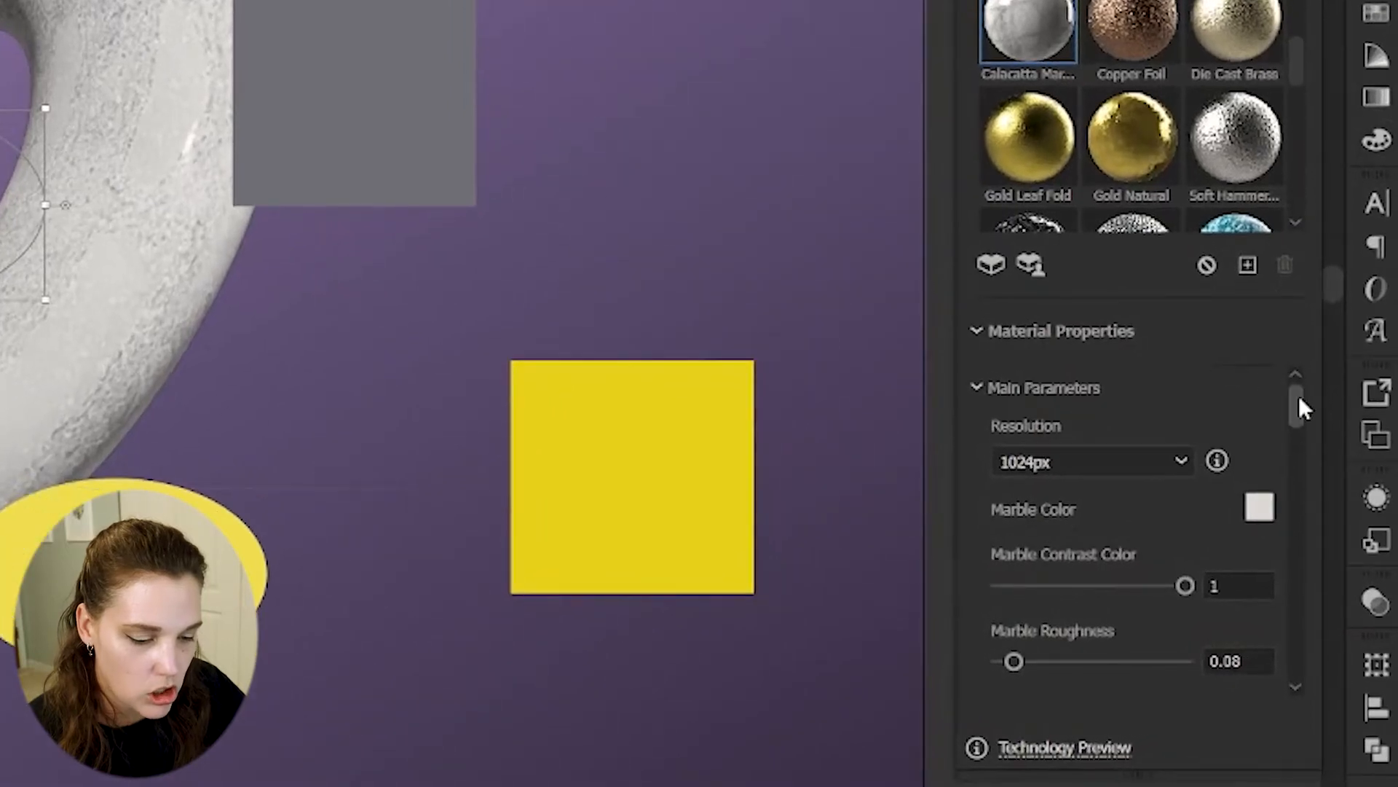
pyautogui.scroll(-2, 1300, 404)
pyautogui.scroll(1, 1293, 412)
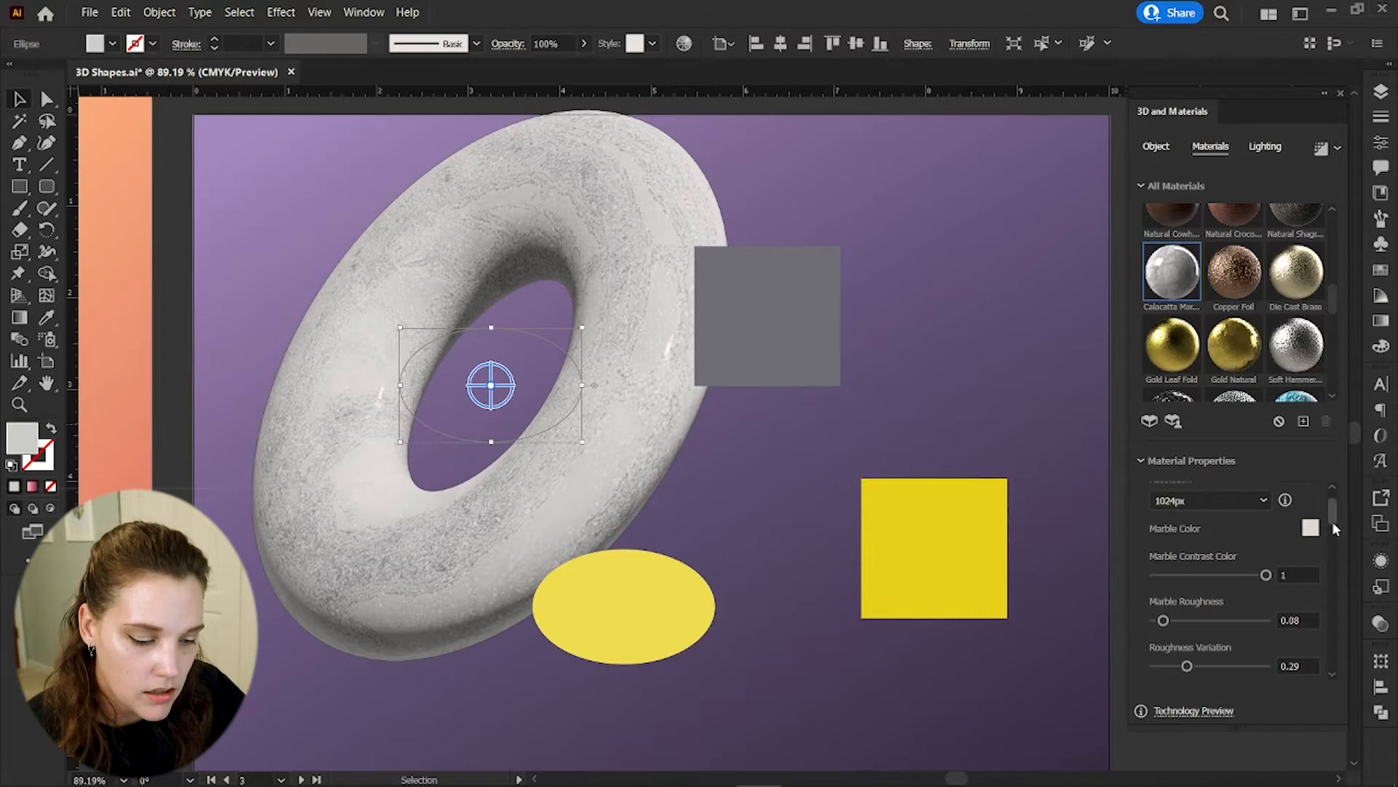
pyautogui.moveTo(1333, 515); pyautogui.dragTo(1333, 531)
pyautogui.moveTo(1166, 527); pyautogui.dragTo(1153, 527)
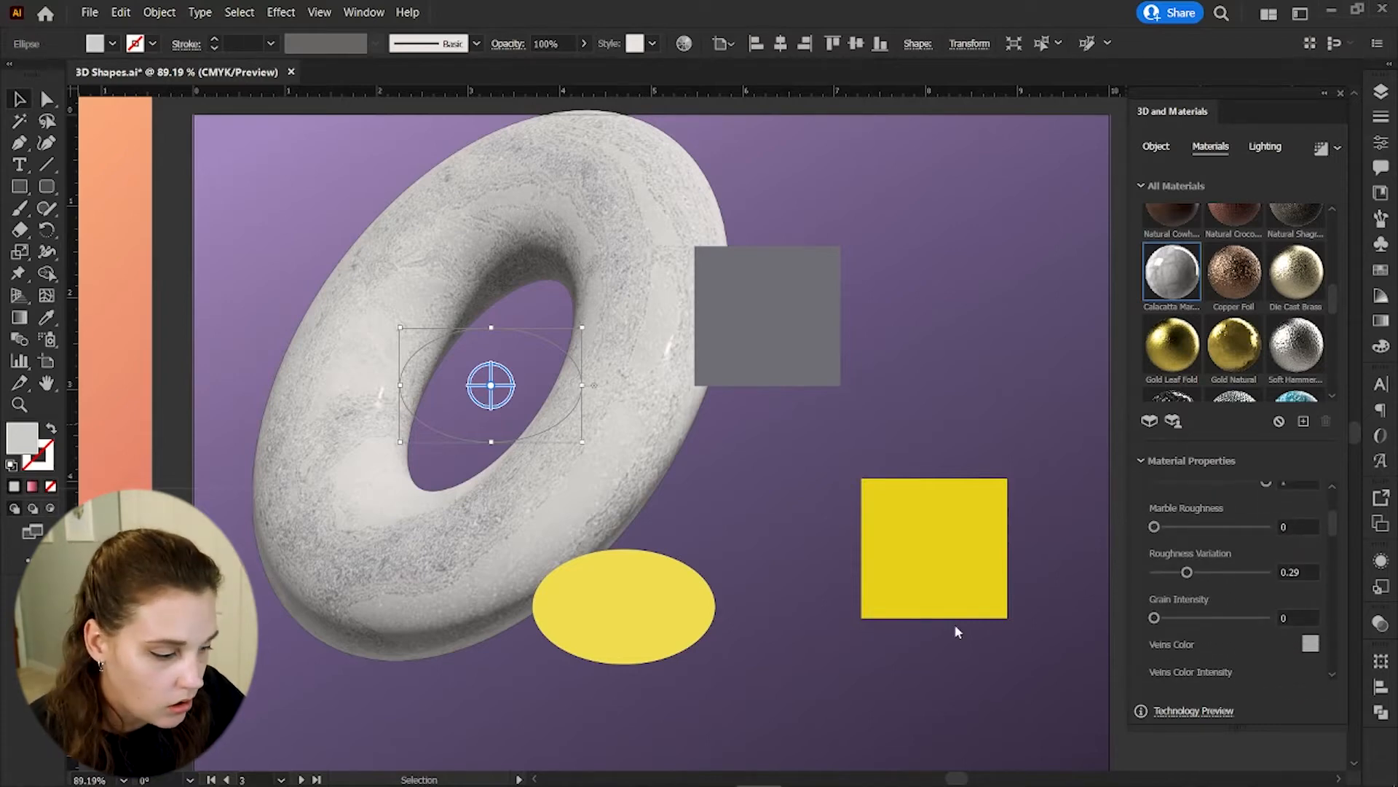
pyautogui.moveTo(1188, 572); pyautogui.dragTo(1163, 573)
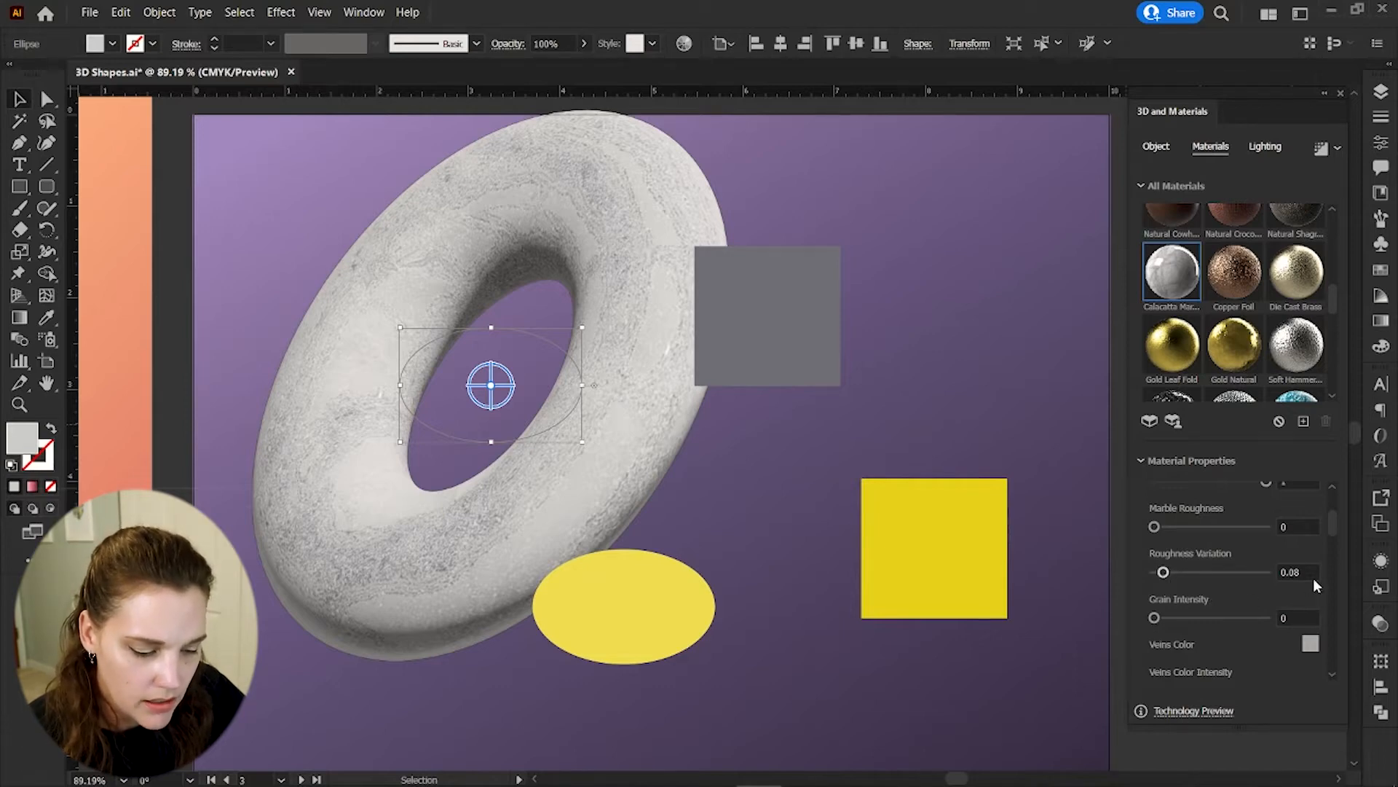
# - Set the marble's Veins Color to hex 767777 and its Veins Color Intensity to 0.73
pyautogui.moveTo(1335, 526); pyautogui.dragTo(1335, 531)
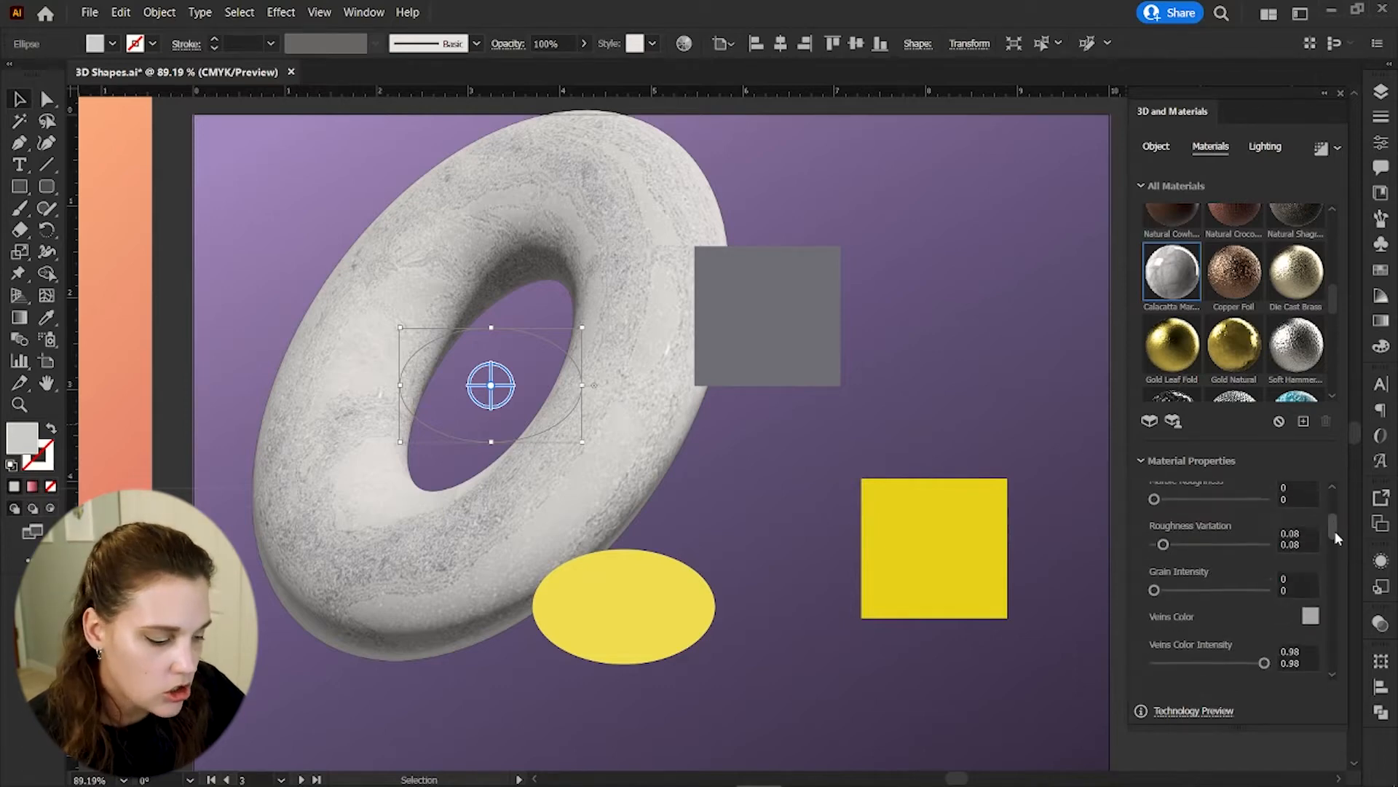
pyautogui.click(1310, 605)
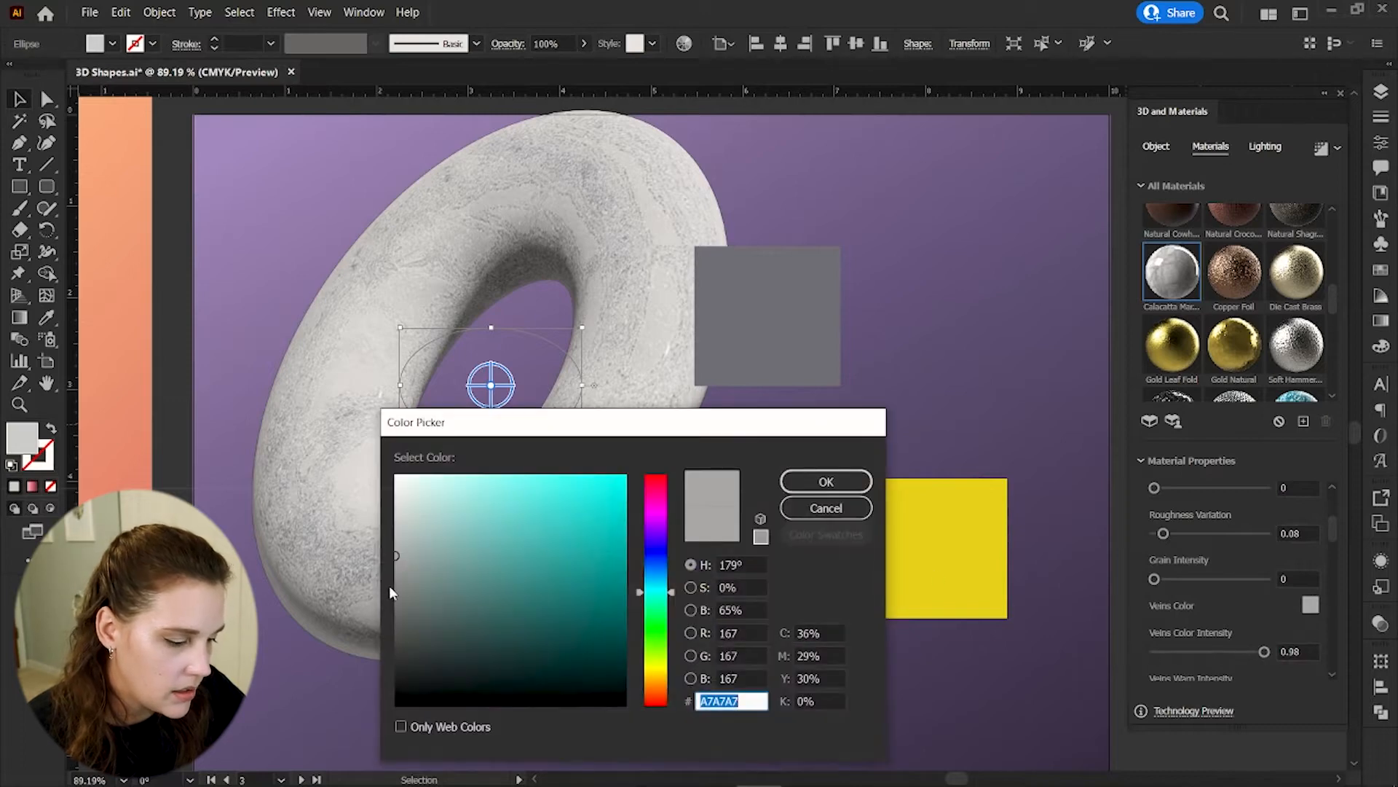
pyautogui.moveTo(391, 589); pyautogui.dragTo(397, 597)
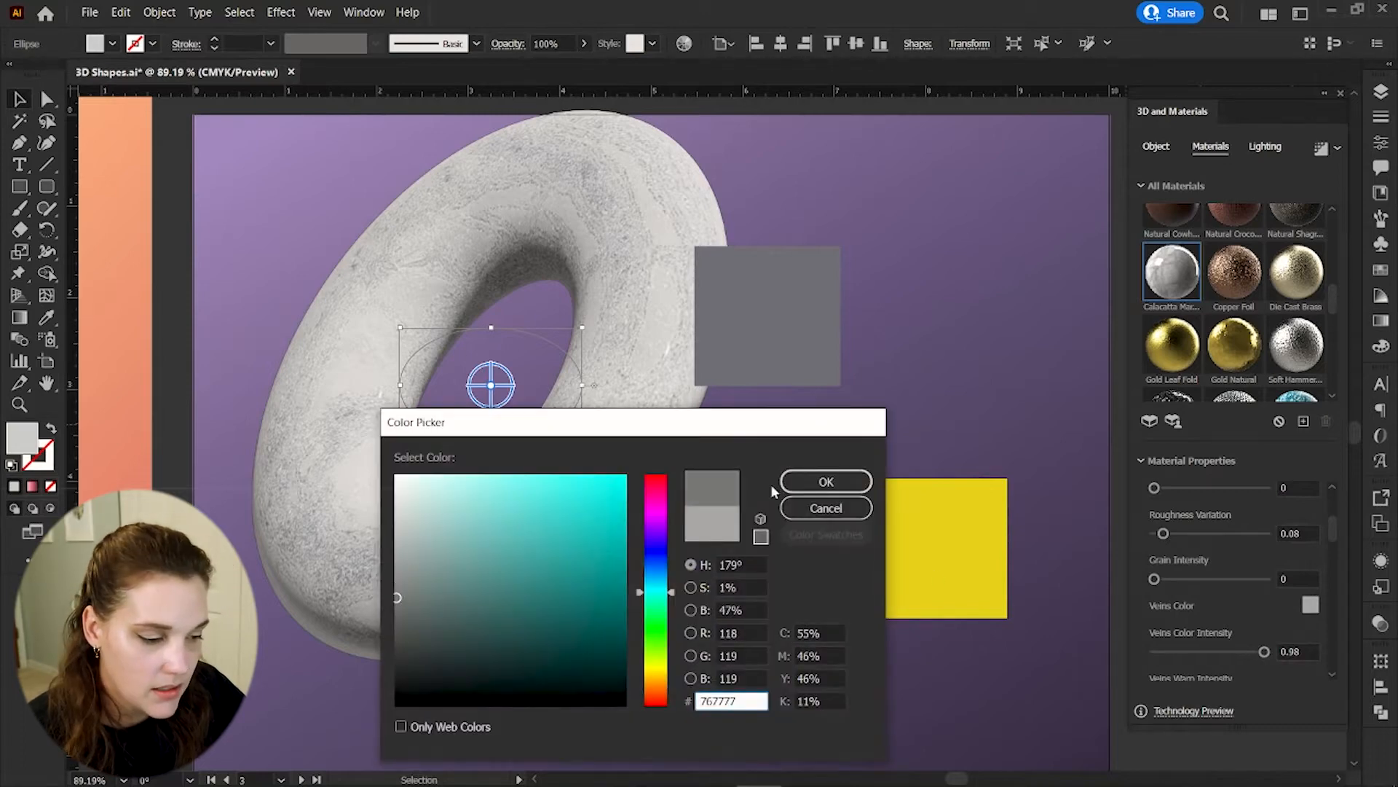
pyautogui.click(813, 487)
pyautogui.moveTo(1334, 523); pyautogui.dragTo(1240, 548)
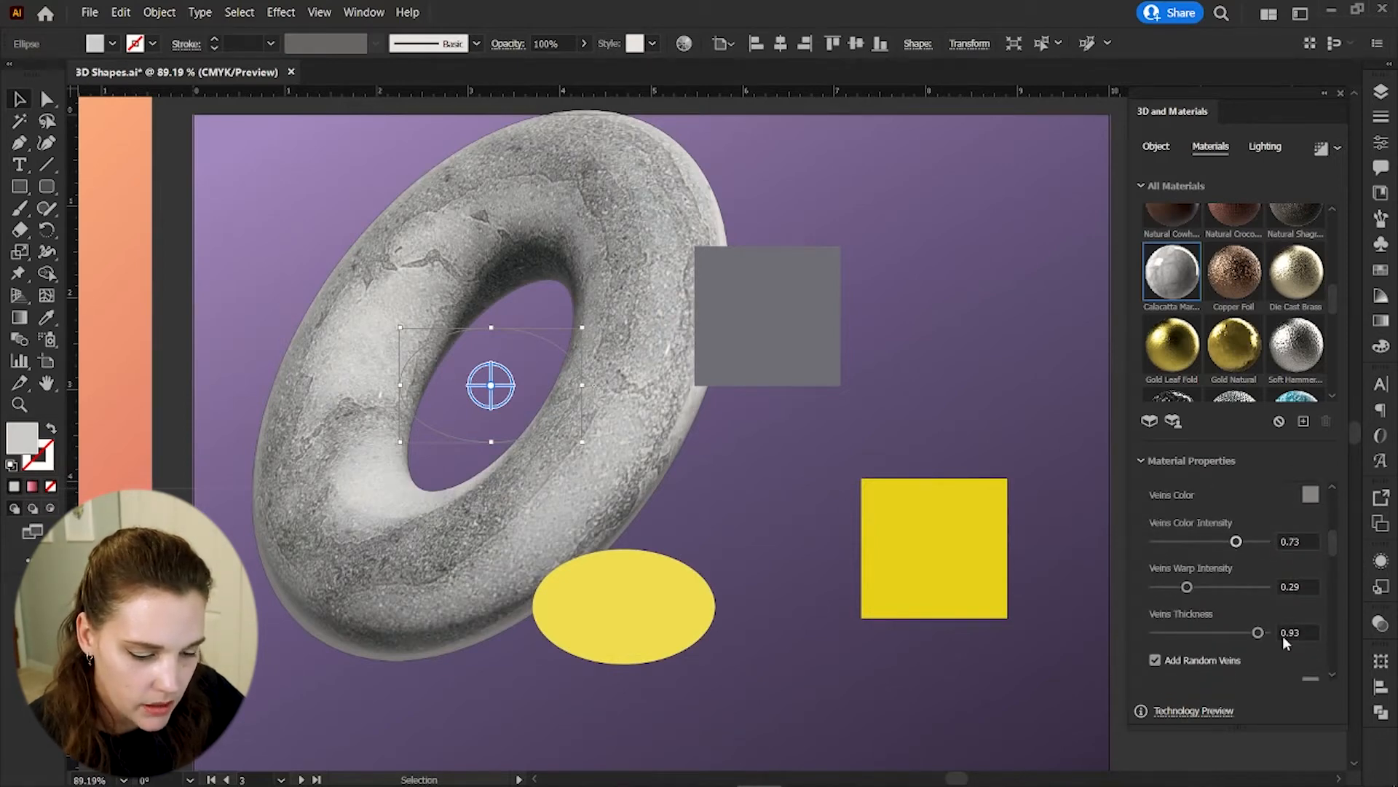
pyautogui.scroll(-3, 1258, 610)
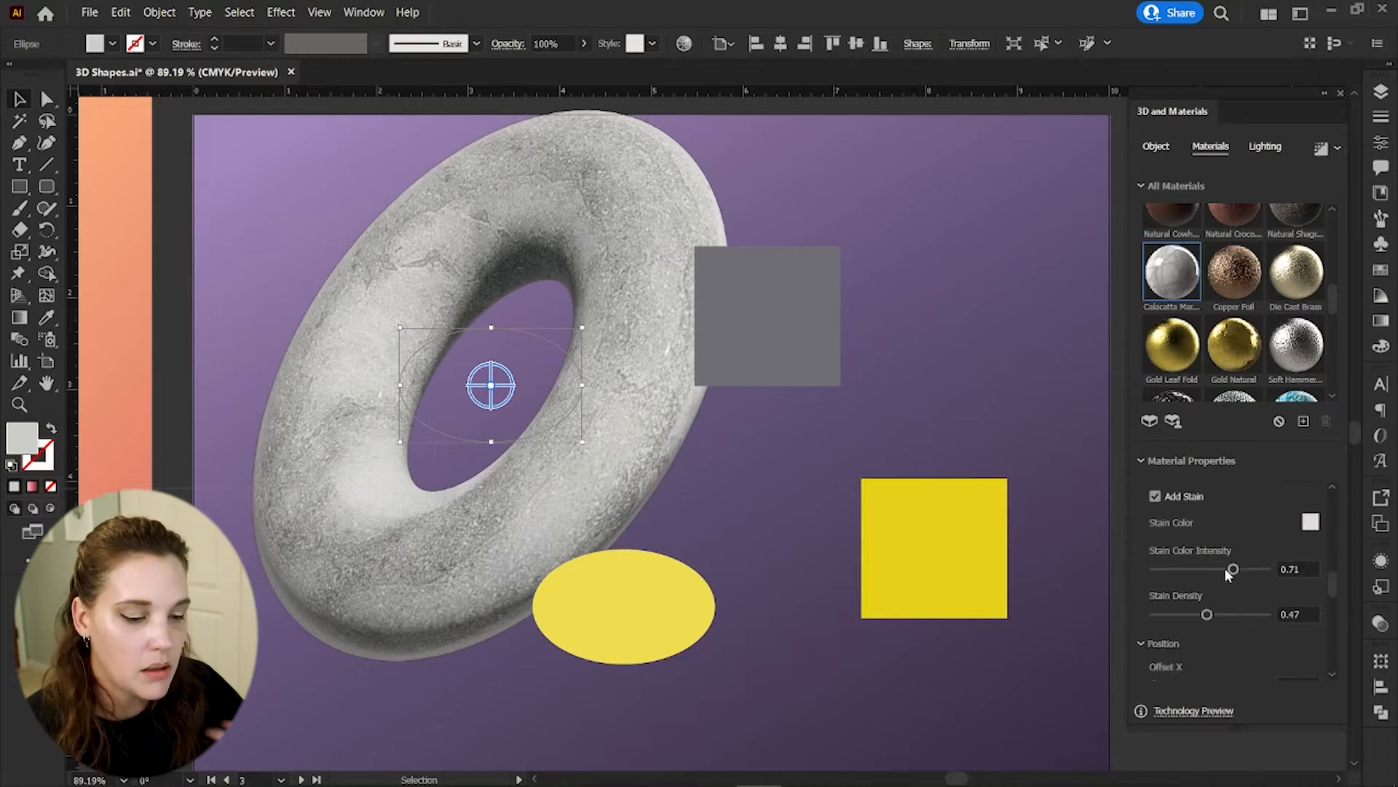
# - Try a light intensity of 93% and the Diffuse lighting preset on the ring
pyautogui.click(1156, 147)
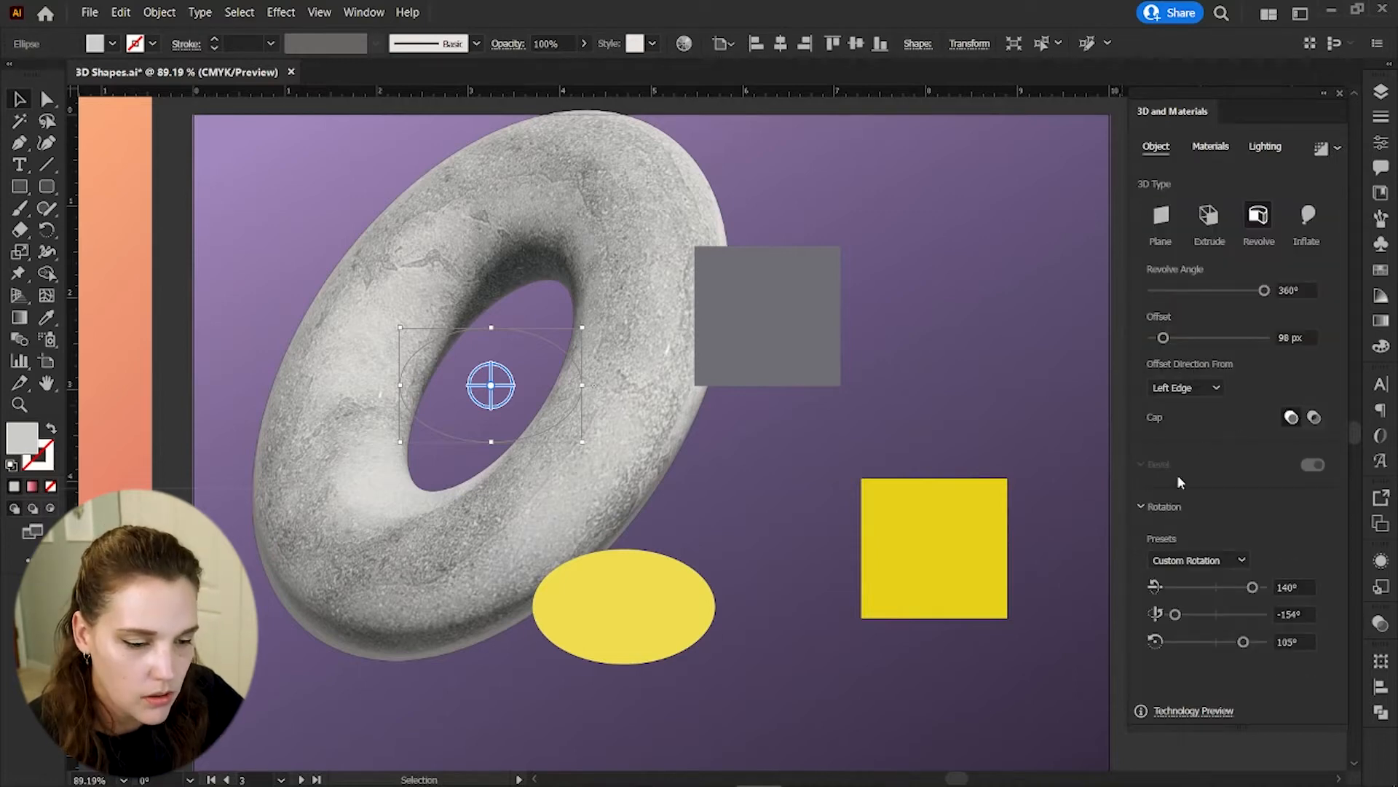
pyautogui.click(1277, 146)
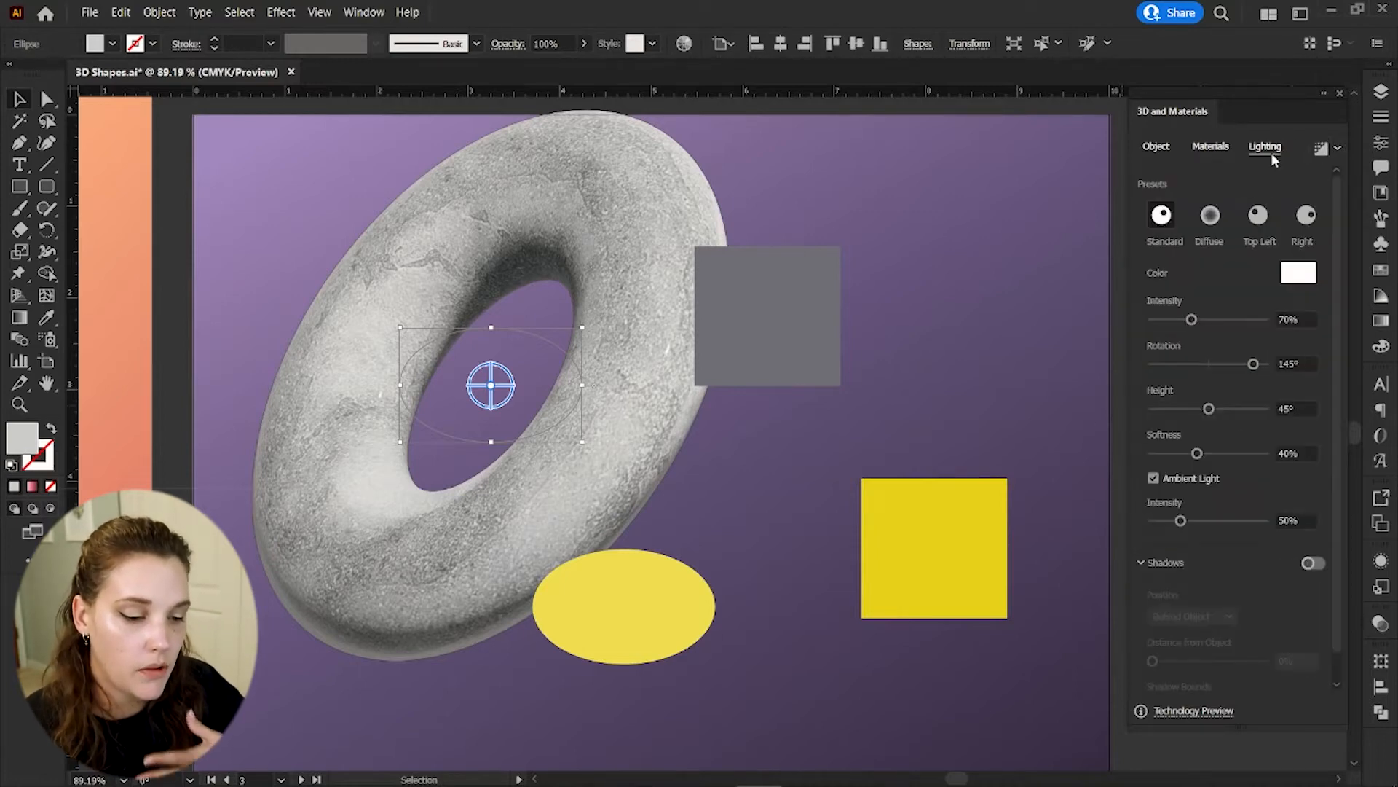
pyautogui.moveTo(1191, 319); pyautogui.dragTo(1207, 322)
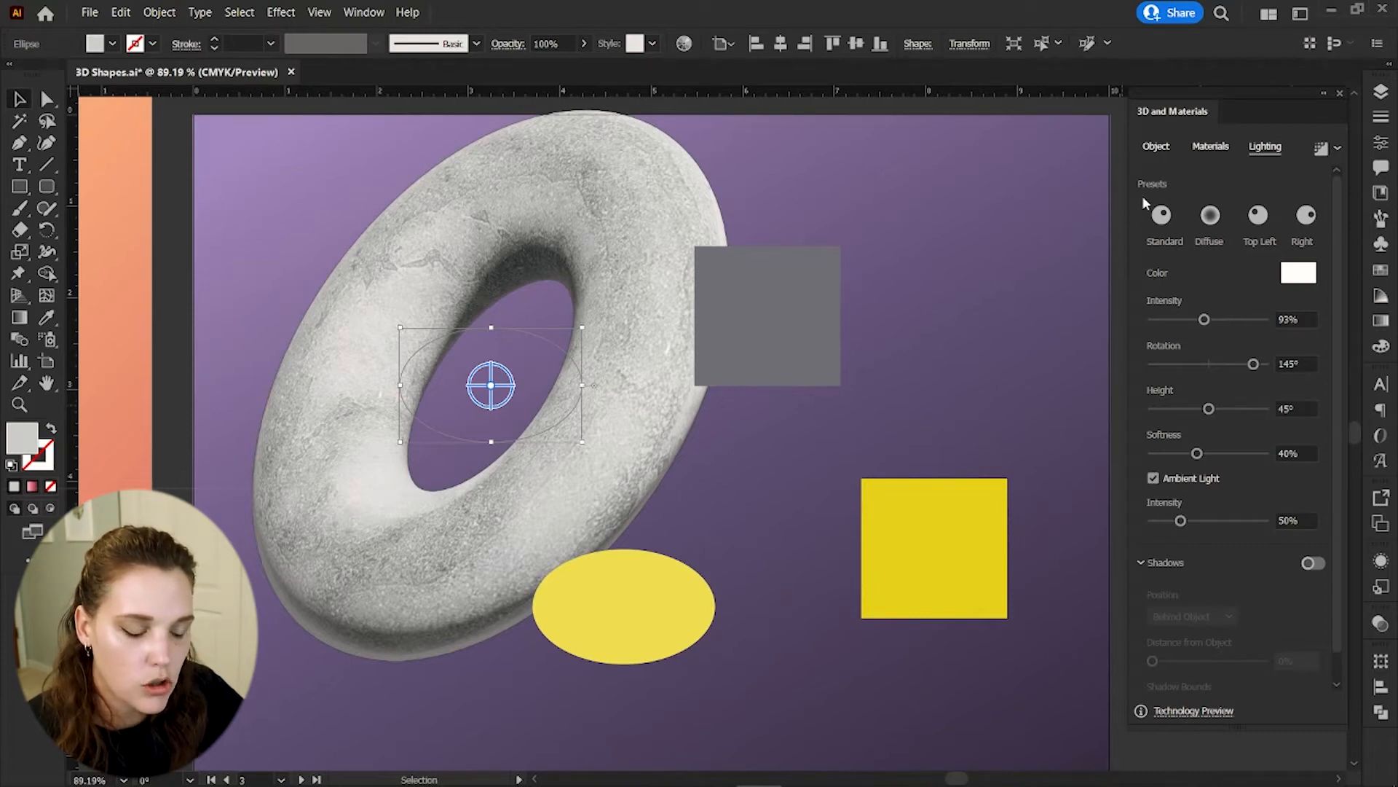
pyautogui.click(1212, 217)
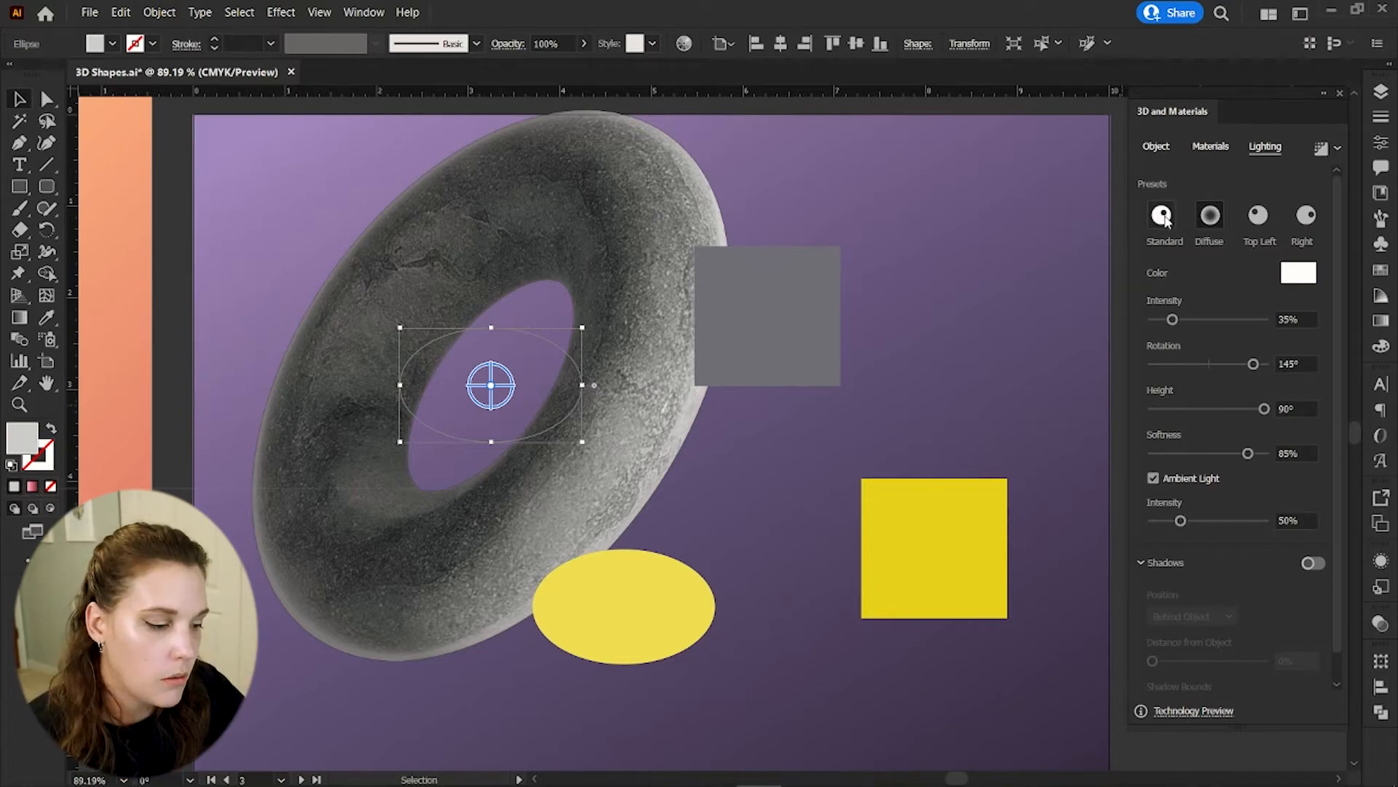
# - Light the ring with the Top Left preset, setting the light height to 64° and the ambient light intensity to 63%
pyautogui.click(1258, 215)
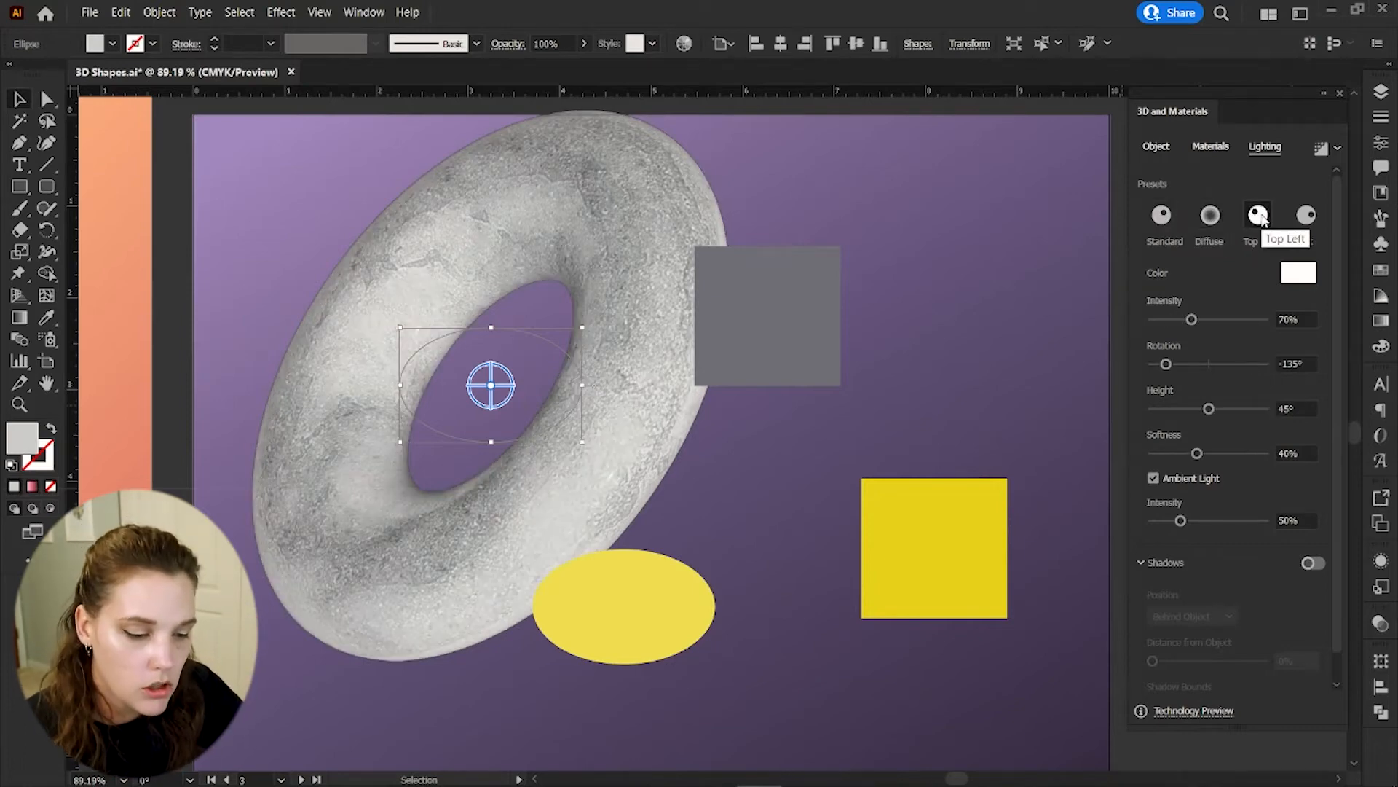
pyautogui.click(1232, 408)
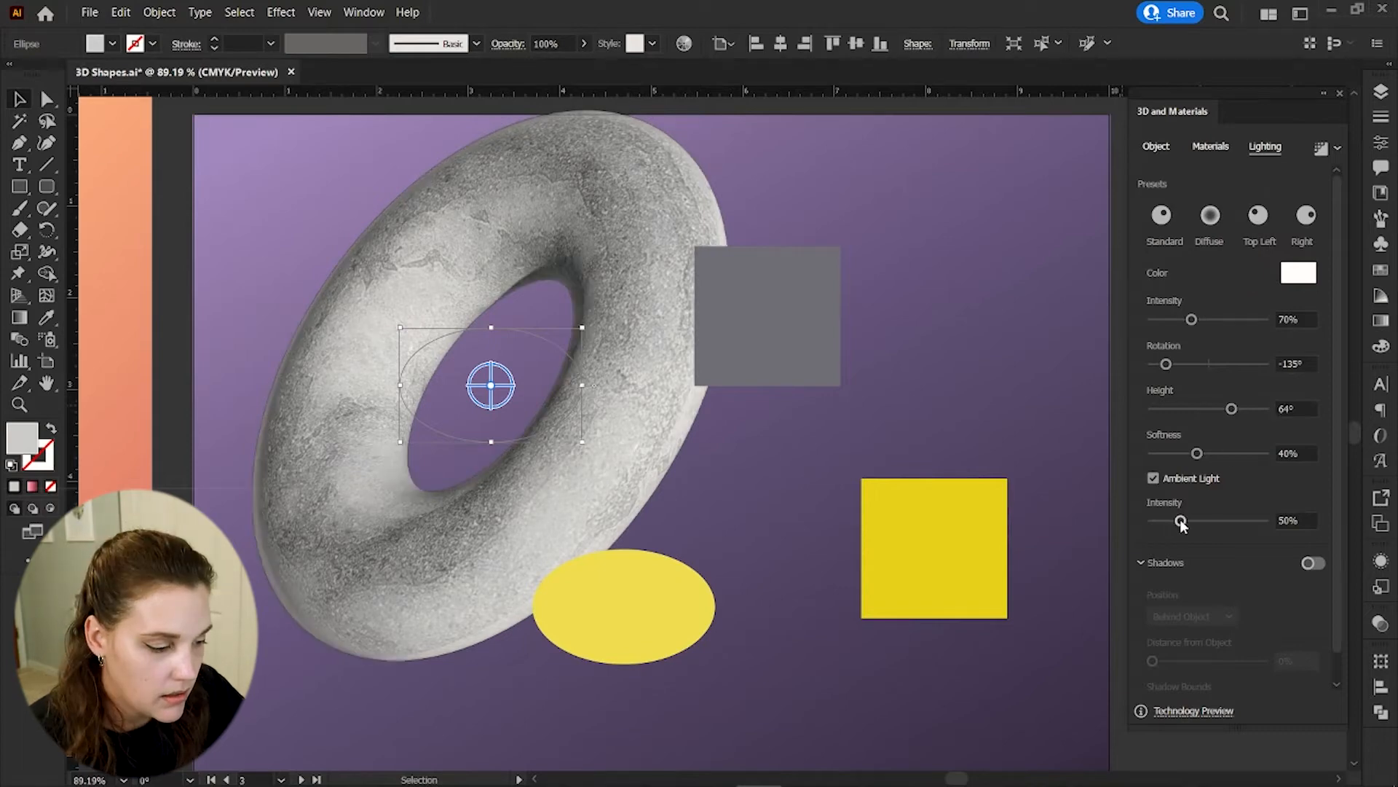
pyautogui.moveTo(1181, 524); pyautogui.dragTo(1189, 525)
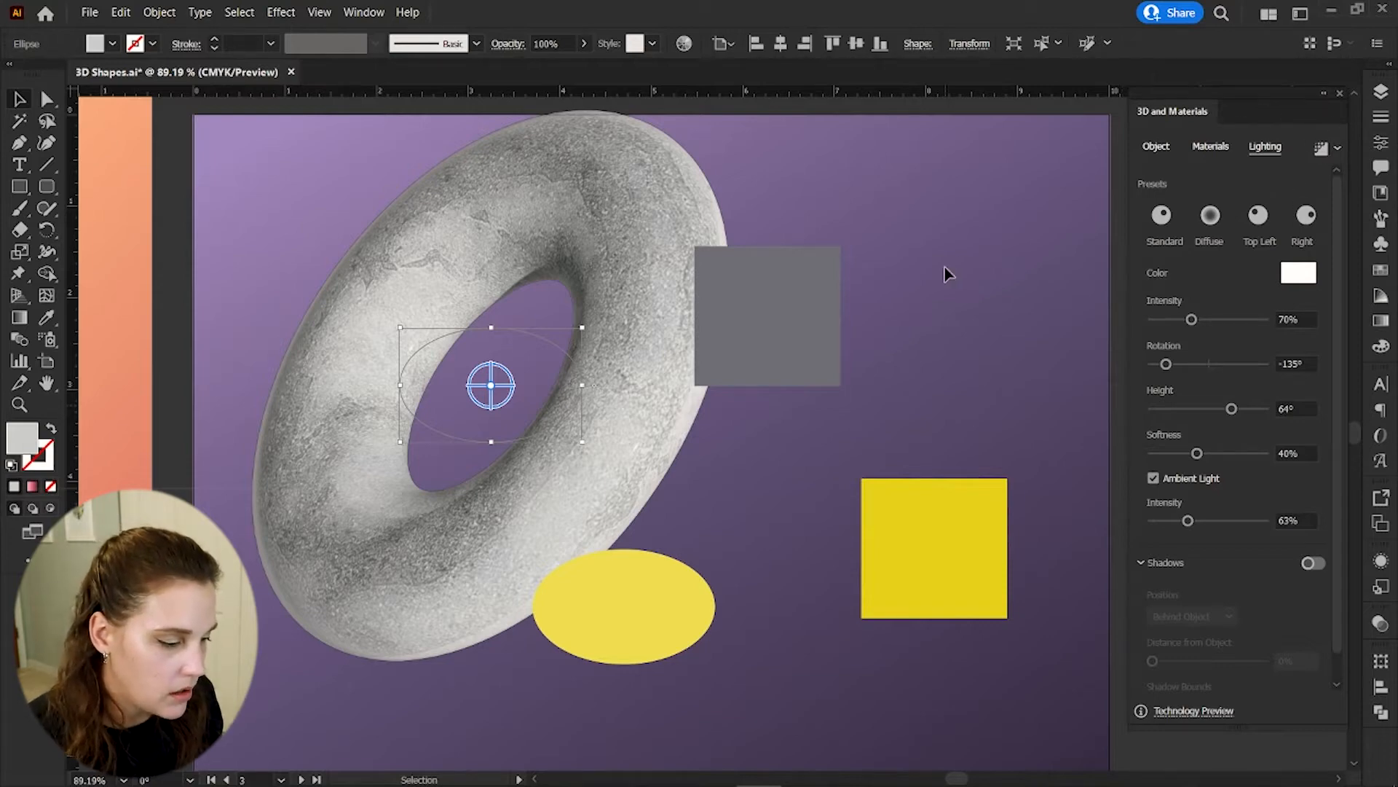
# - Scale the marble ring down to about two thirds of its size, slightly reduce its revolve offset and deselect it
pyautogui.moveTo(583, 327); pyautogui.dragTo(538, 366)
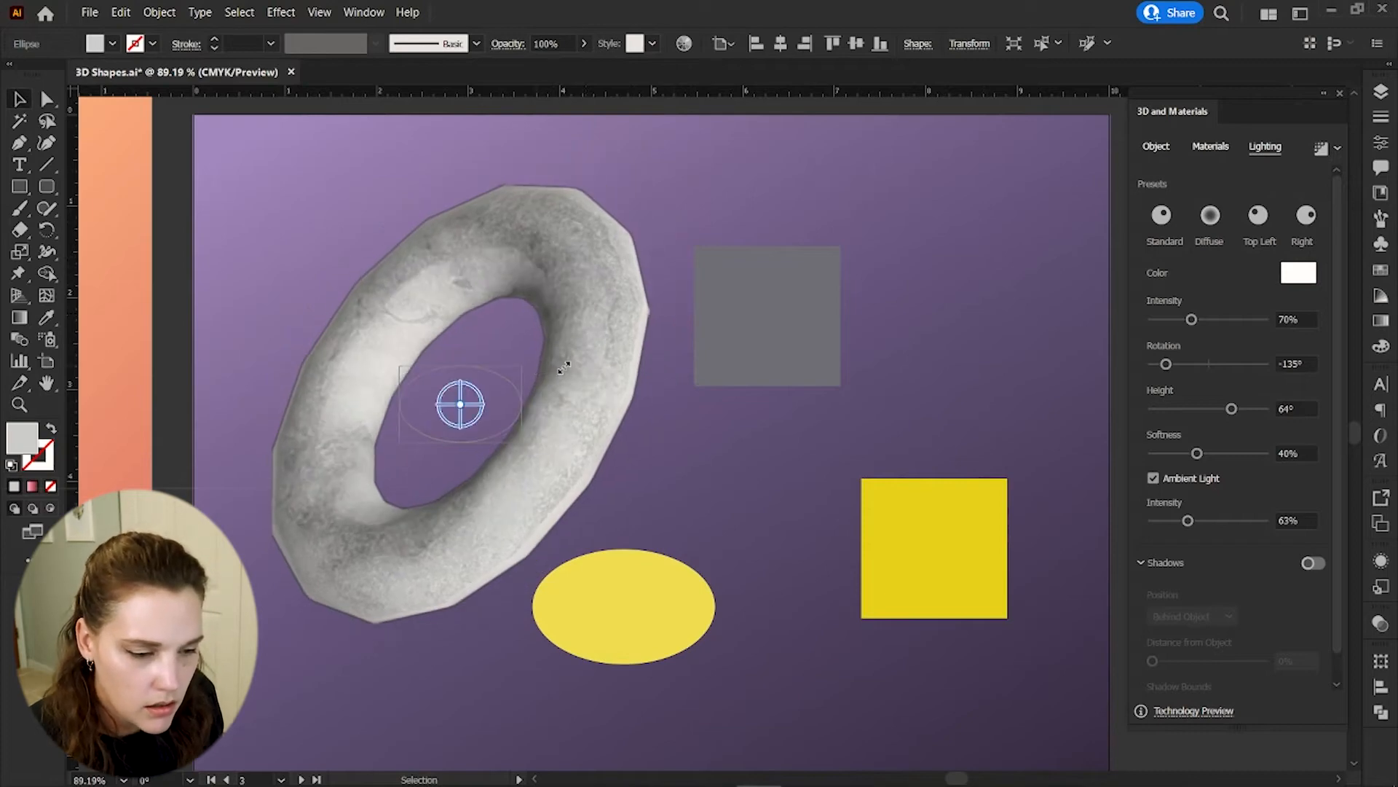
pyautogui.click(1152, 145)
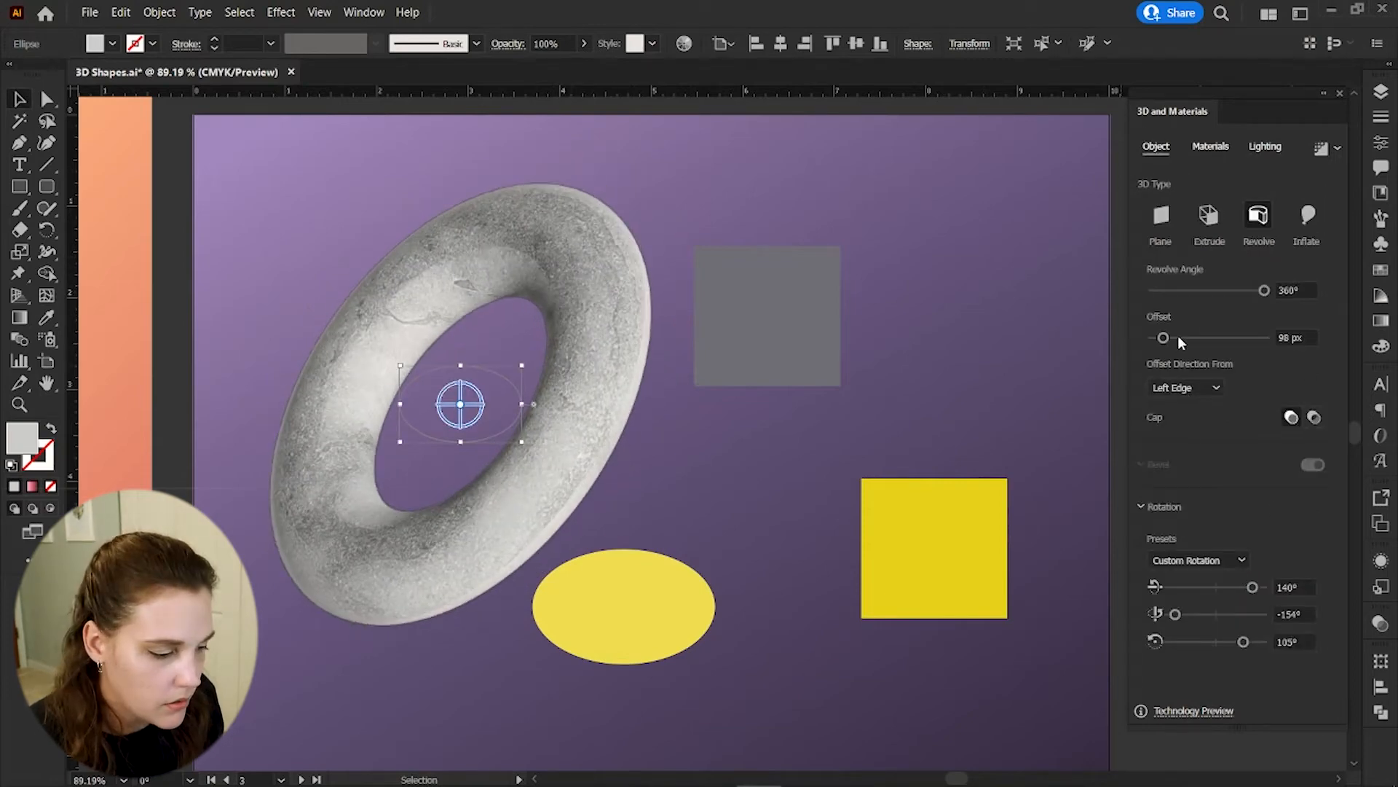
pyautogui.moveTo(1164, 339); pyautogui.dragTo(1160, 339)
pyautogui.click(484, 560)
# - Revolve the yellow ellipse into a 3D shape and rotate it to -77° on the X axis and -20° on the Y axis
pyautogui.press('z')
pyautogui.moveTo(809, 525); pyautogui.dragTo(775, 516)
pyautogui.press('v')
pyautogui.click(718, 603)
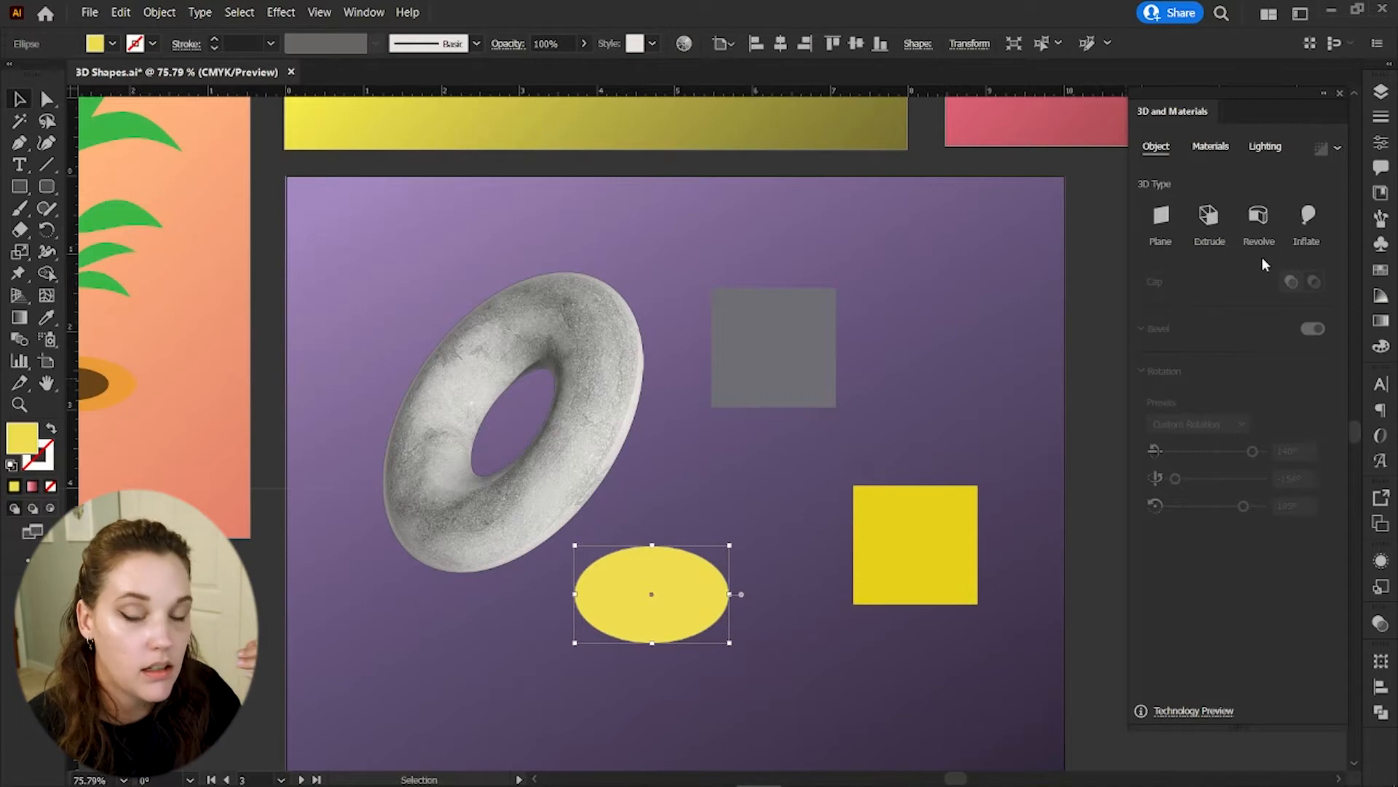
pyautogui.click(1260, 215)
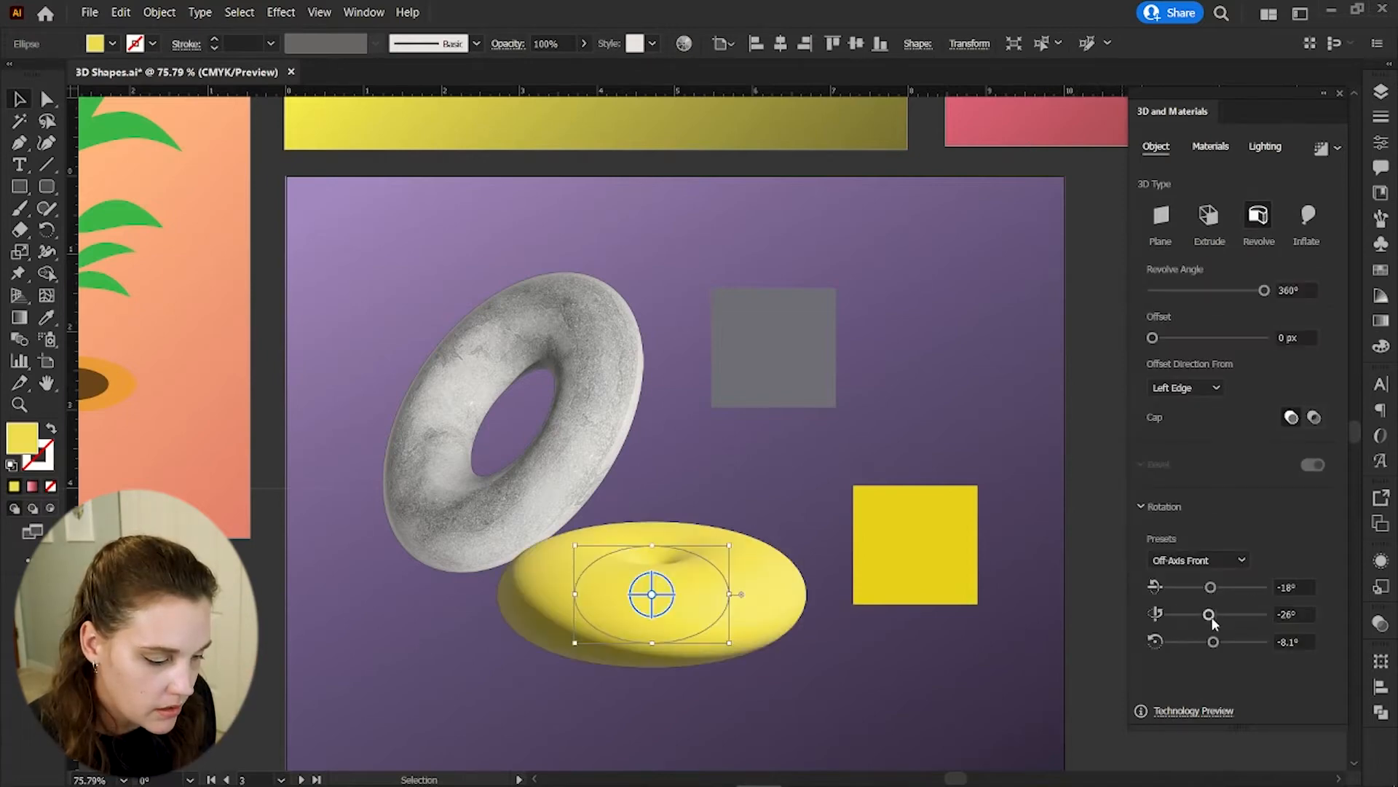
pyautogui.moveTo(1209, 615); pyautogui.dragTo(1194, 584)
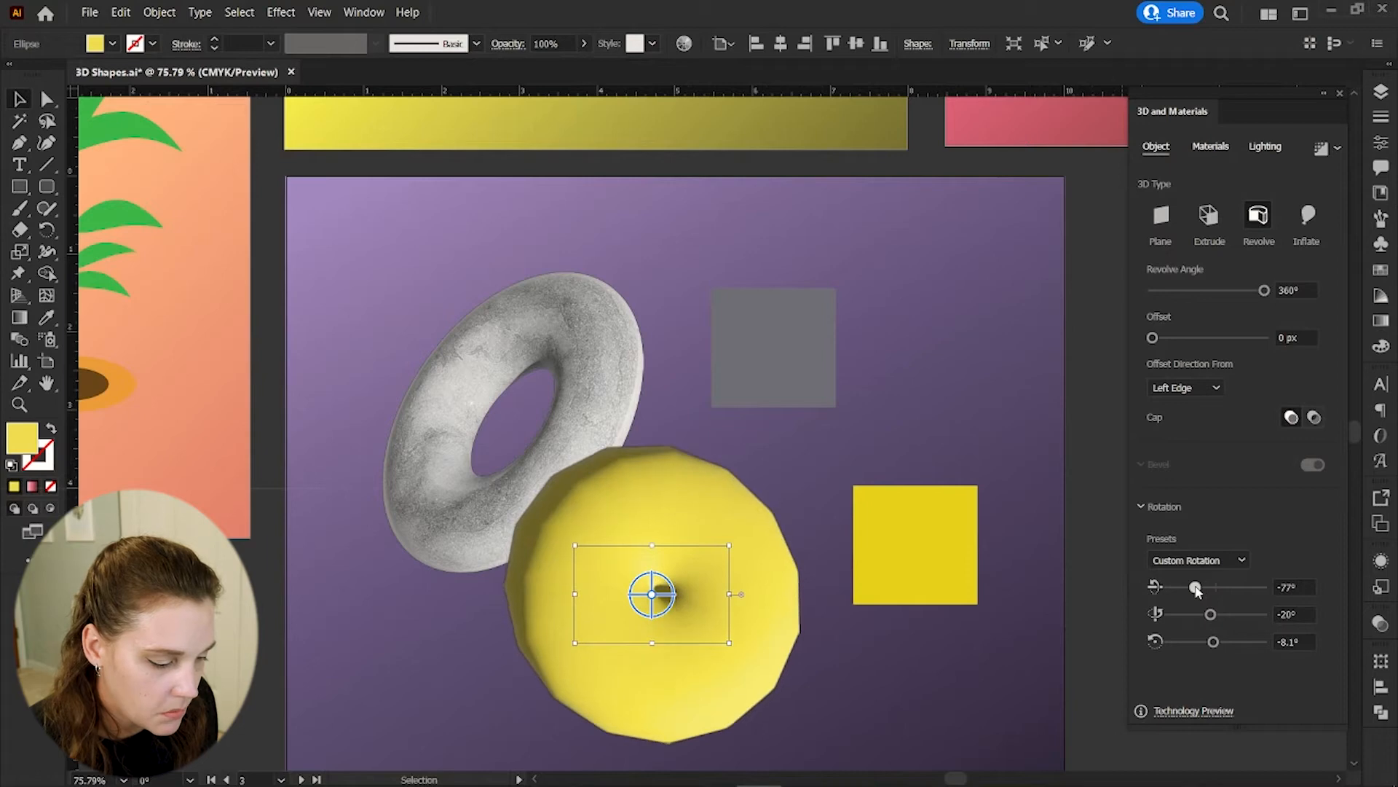
# - Scale the yellow ring to about two thirds of its size with a 26 px revolve offset, placed between the marble ring and yellow square
pyautogui.moveTo(703, 650); pyautogui.dragTo(749, 691)
pyautogui.scroll(-2, 793, 565)
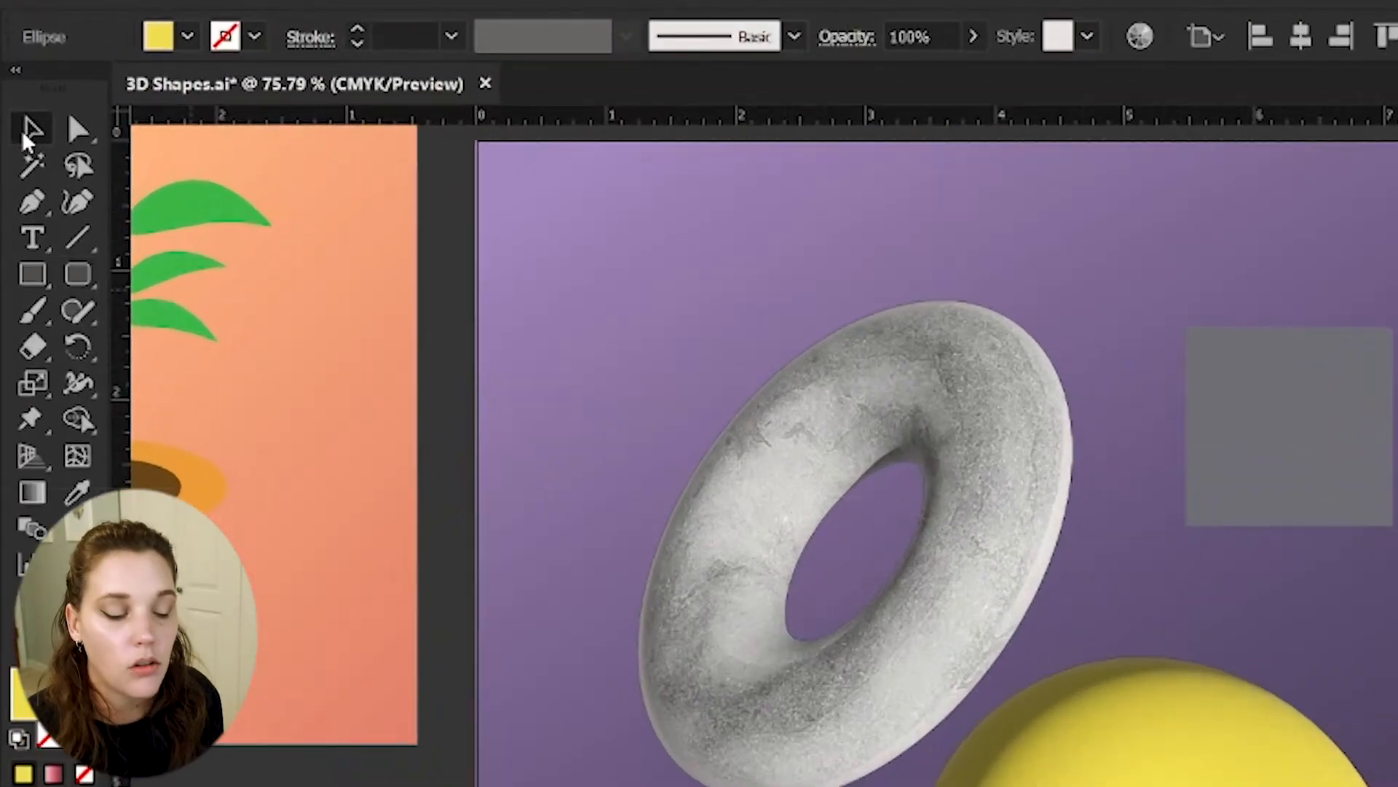
pyautogui.moveTo(1152, 337); pyautogui.dragTo(1160, 338)
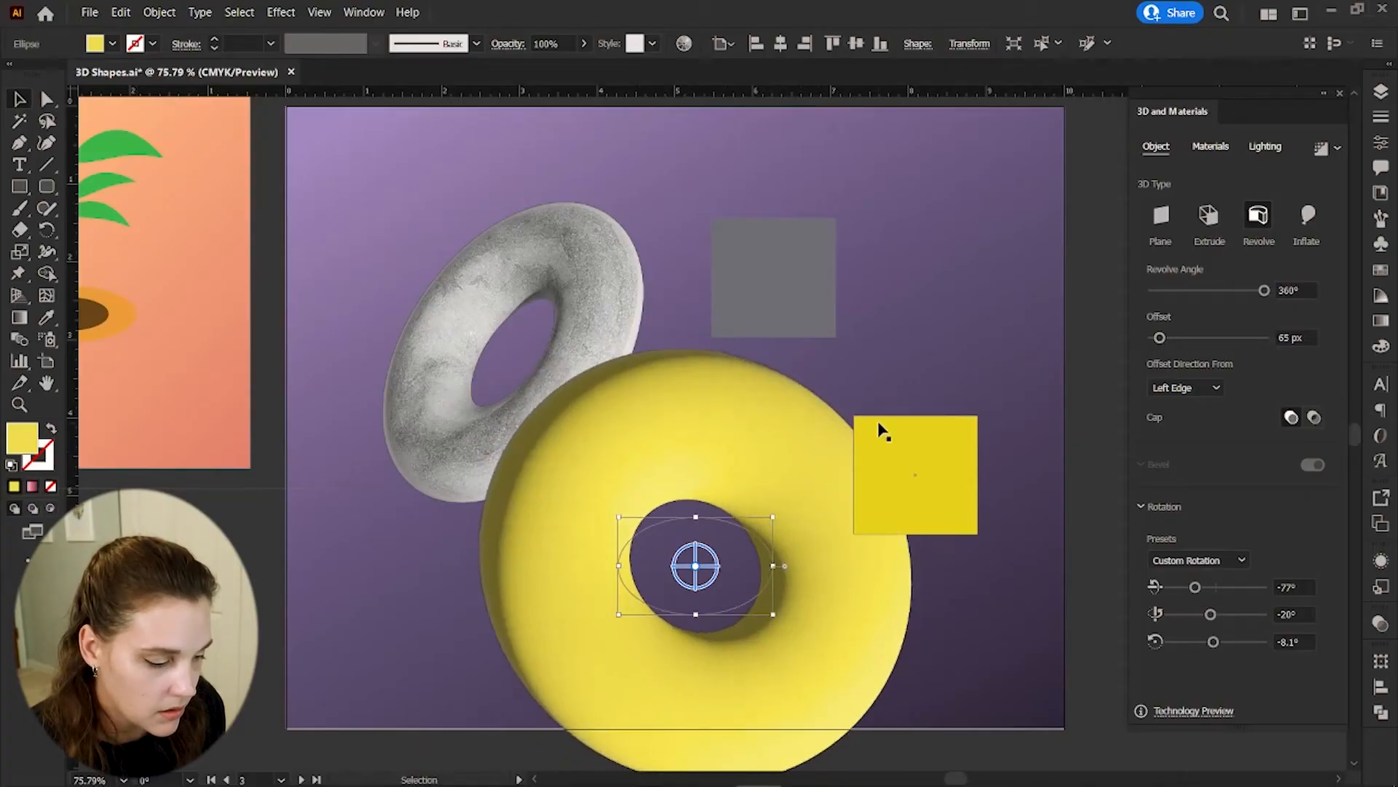
pyautogui.moveTo(773, 516); pyautogui.dragTo(795, 562)
pyautogui.moveTo(1160, 340); pyautogui.dragTo(1155, 340)
pyautogui.moveTo(721, 530); pyautogui.dragTo(757, 506)
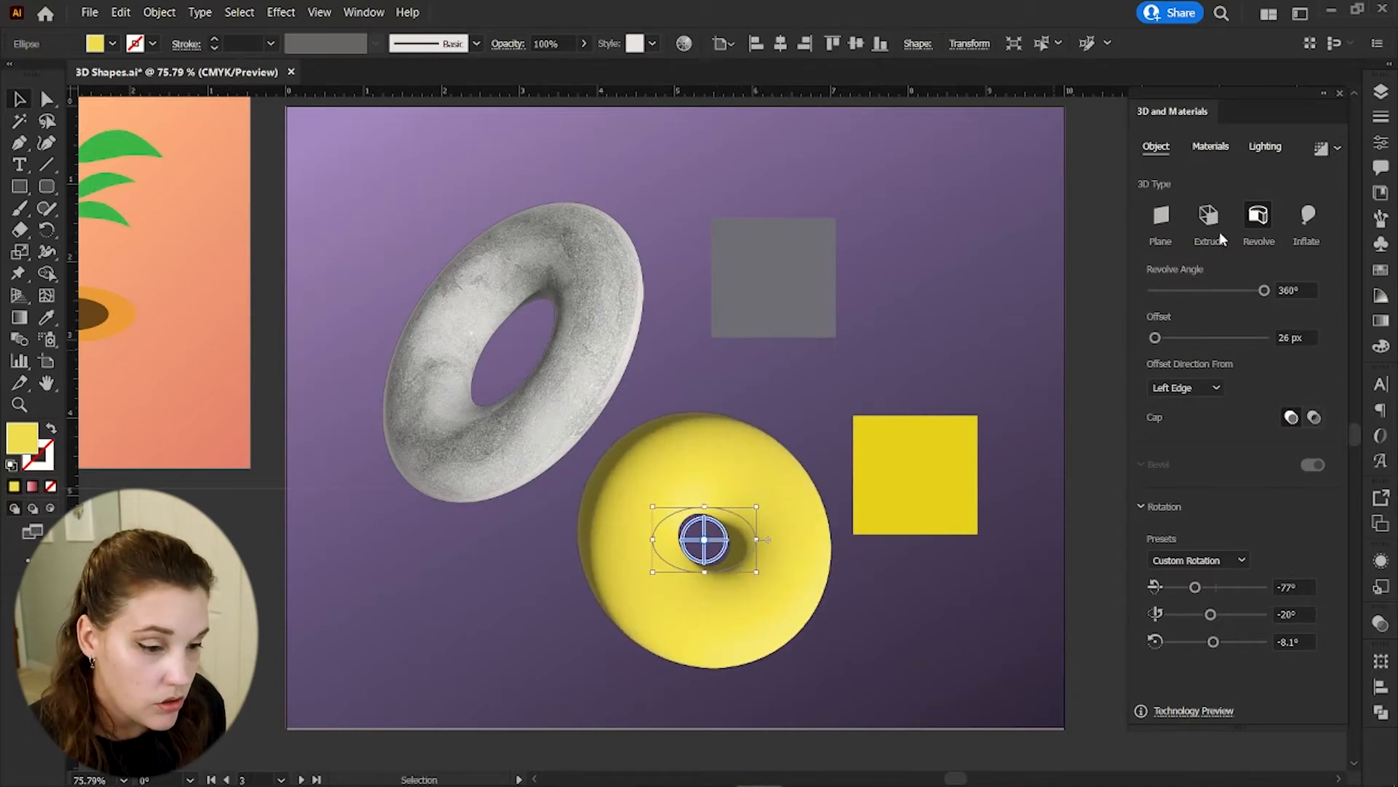
# - Apply the Gold Leaf Fold material to the yellow ring, with Fold Variation 0 and Grain Intensity 0.4
pyautogui.click(1210, 147)
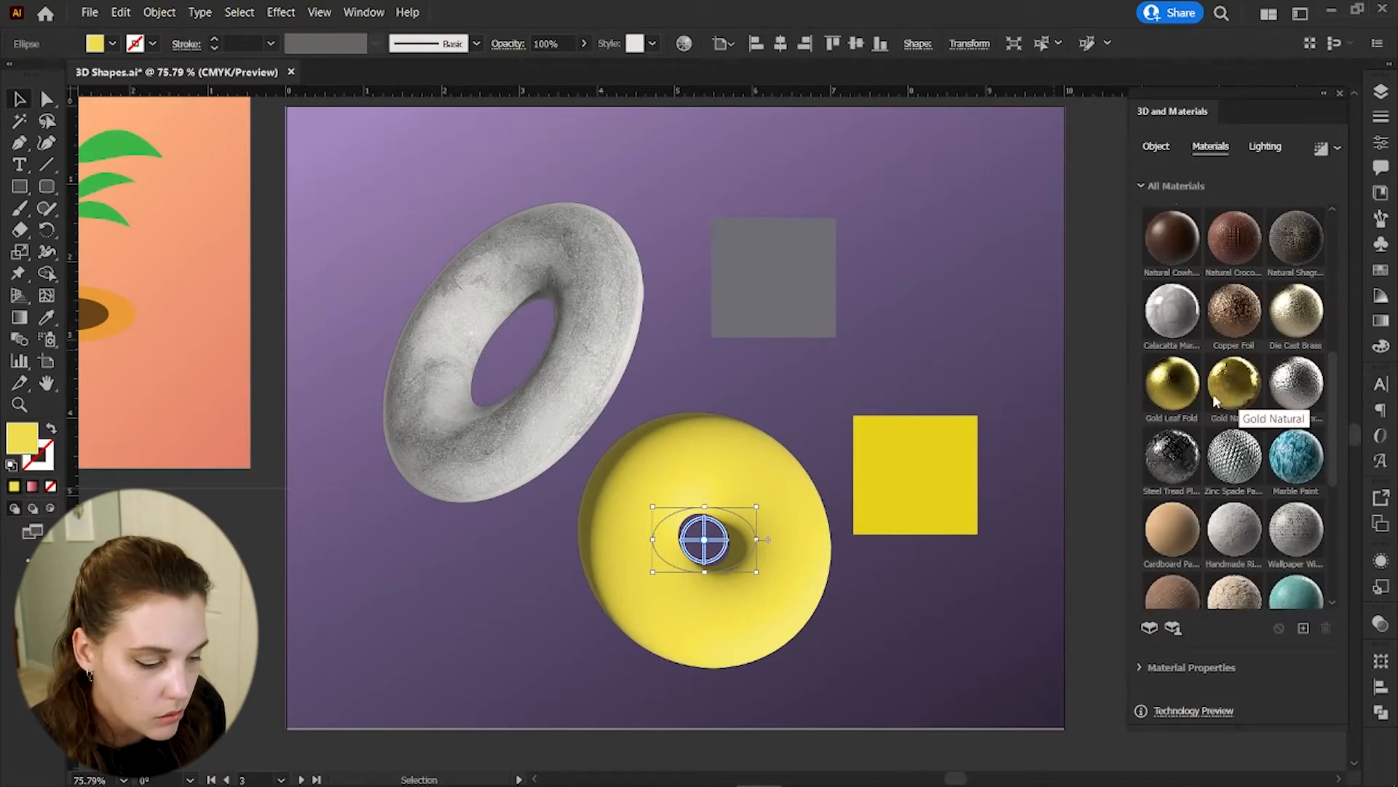
pyautogui.click(1177, 396)
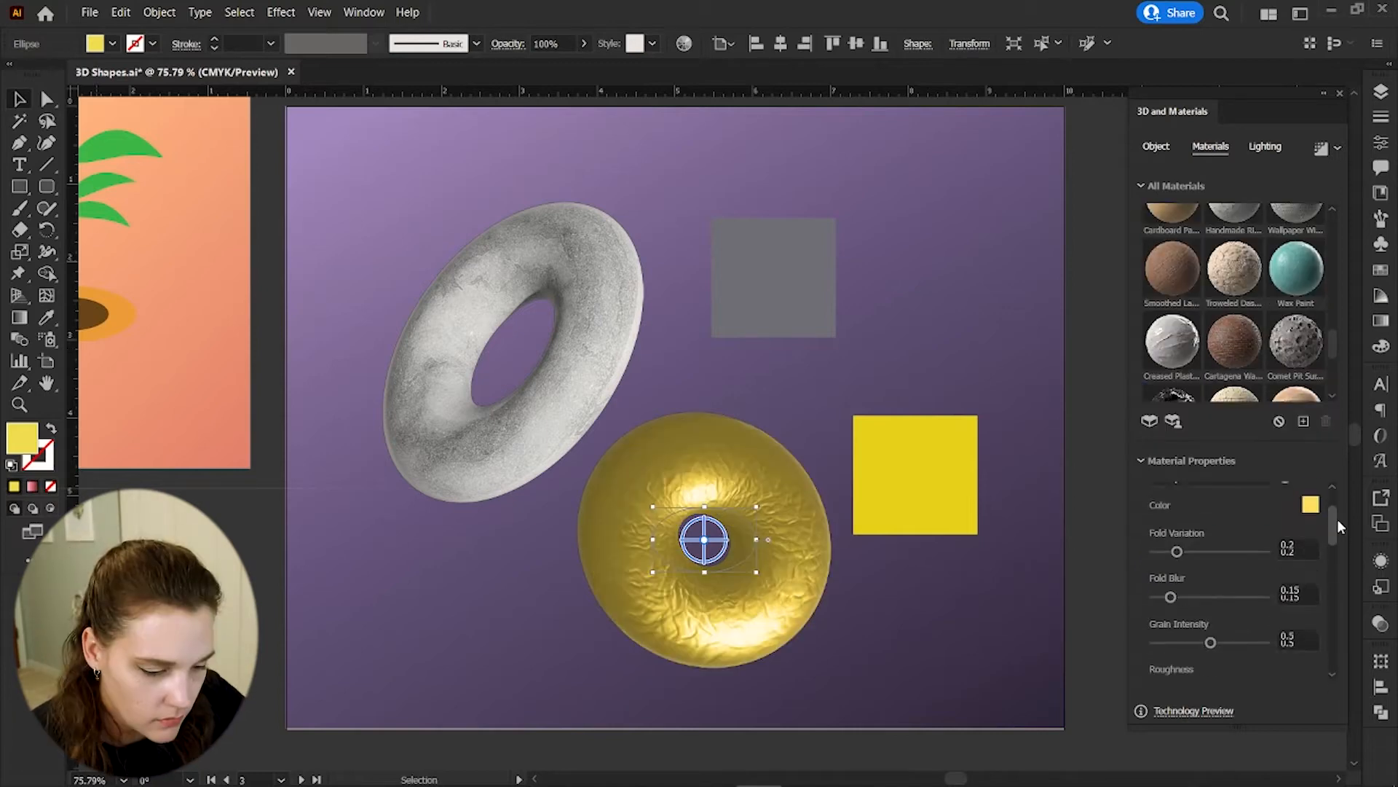
pyautogui.moveTo(1336, 518); pyautogui.dragTo(1335, 519)
pyautogui.moveTo(1178, 540); pyautogui.dragTo(1151, 539)
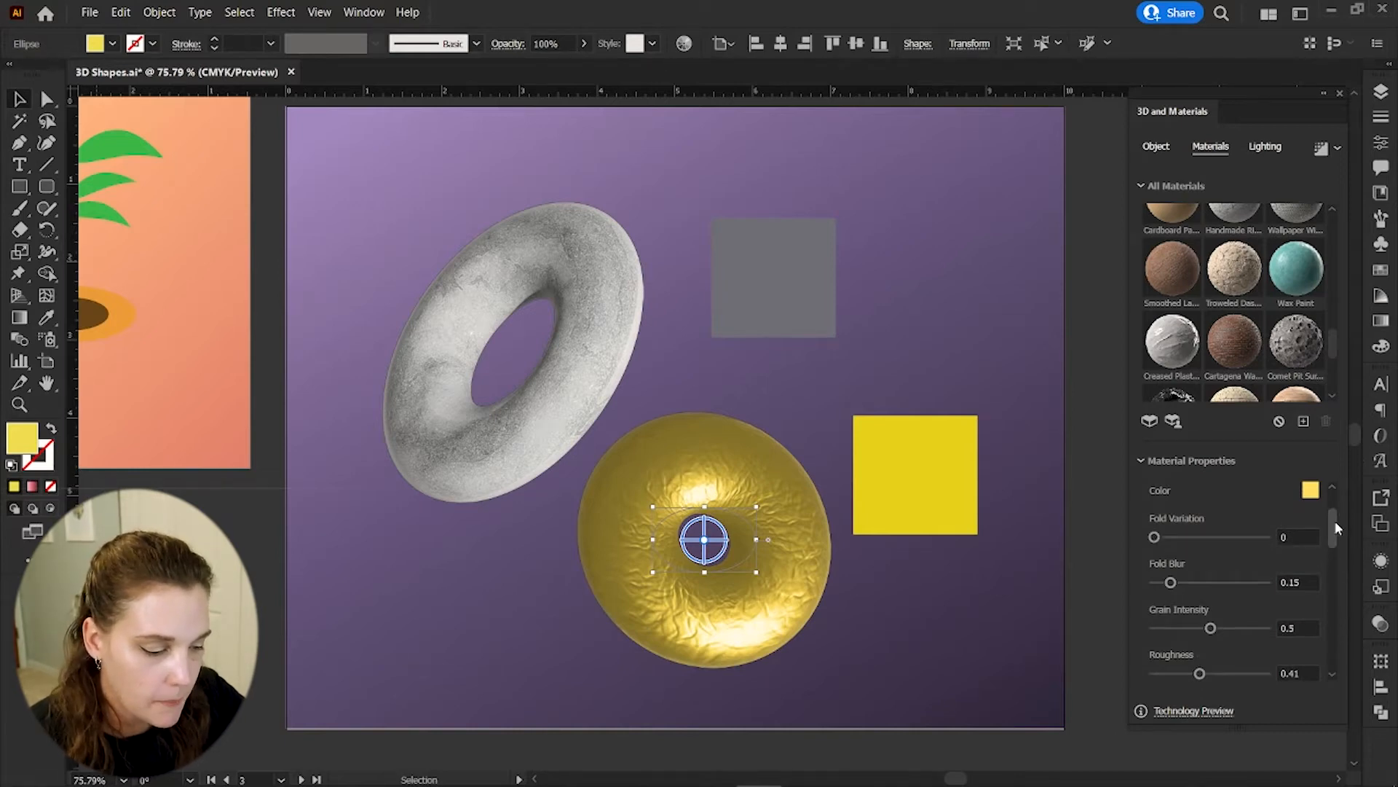
pyautogui.scroll(-2, 1221, 537)
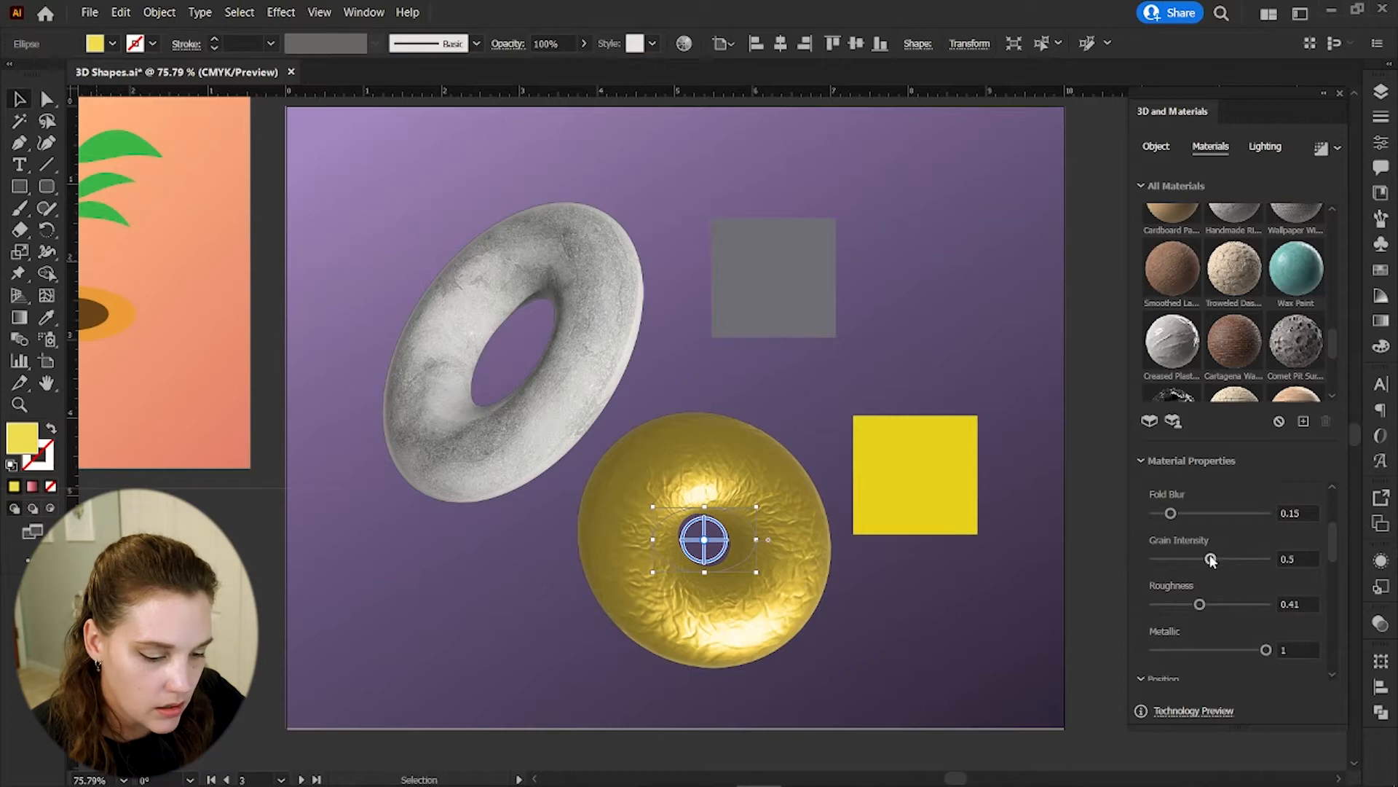
pyautogui.moveTo(1211, 560); pyautogui.dragTo(1200, 561)
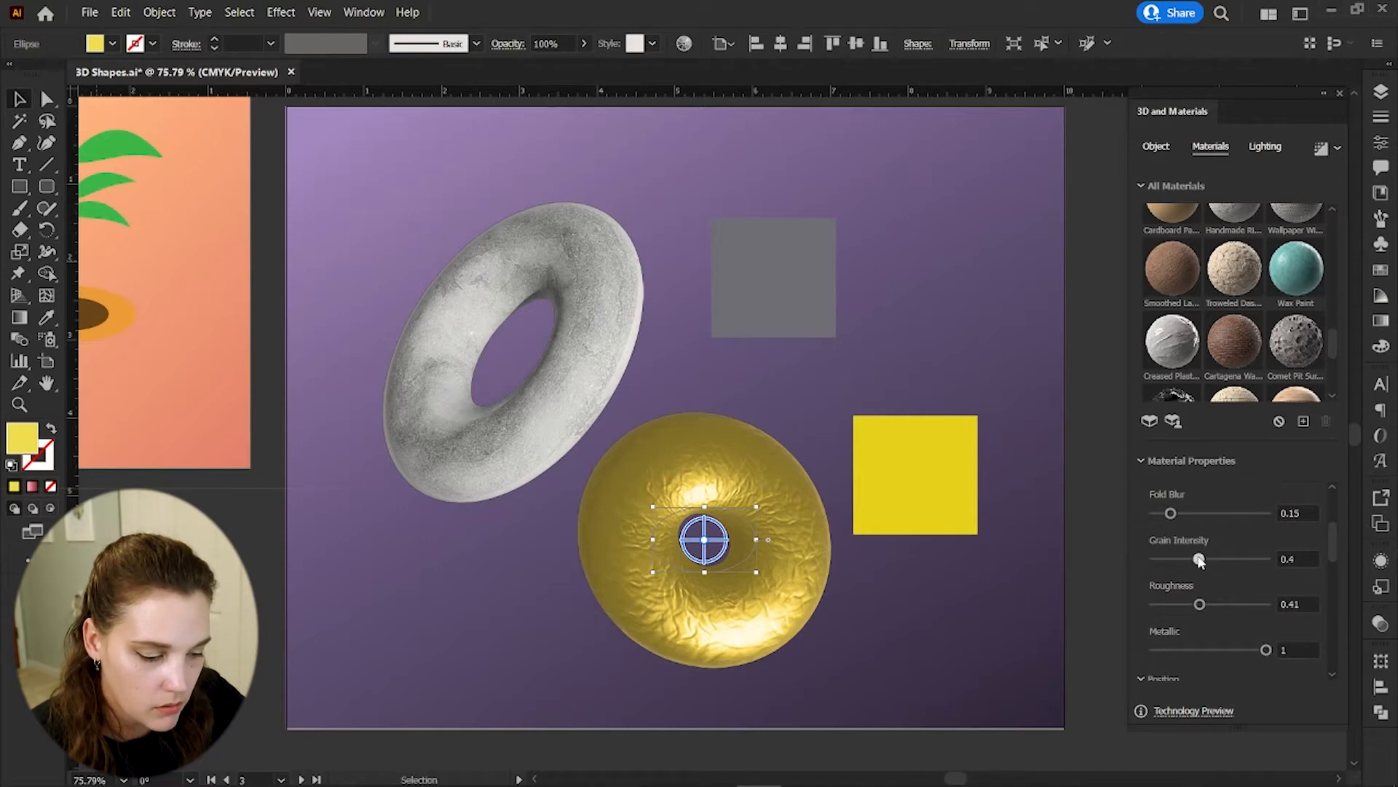
# - Lower the gold material's Roughness to about half and set its Density to 153
pyautogui.scroll(-2, 1334, 557)
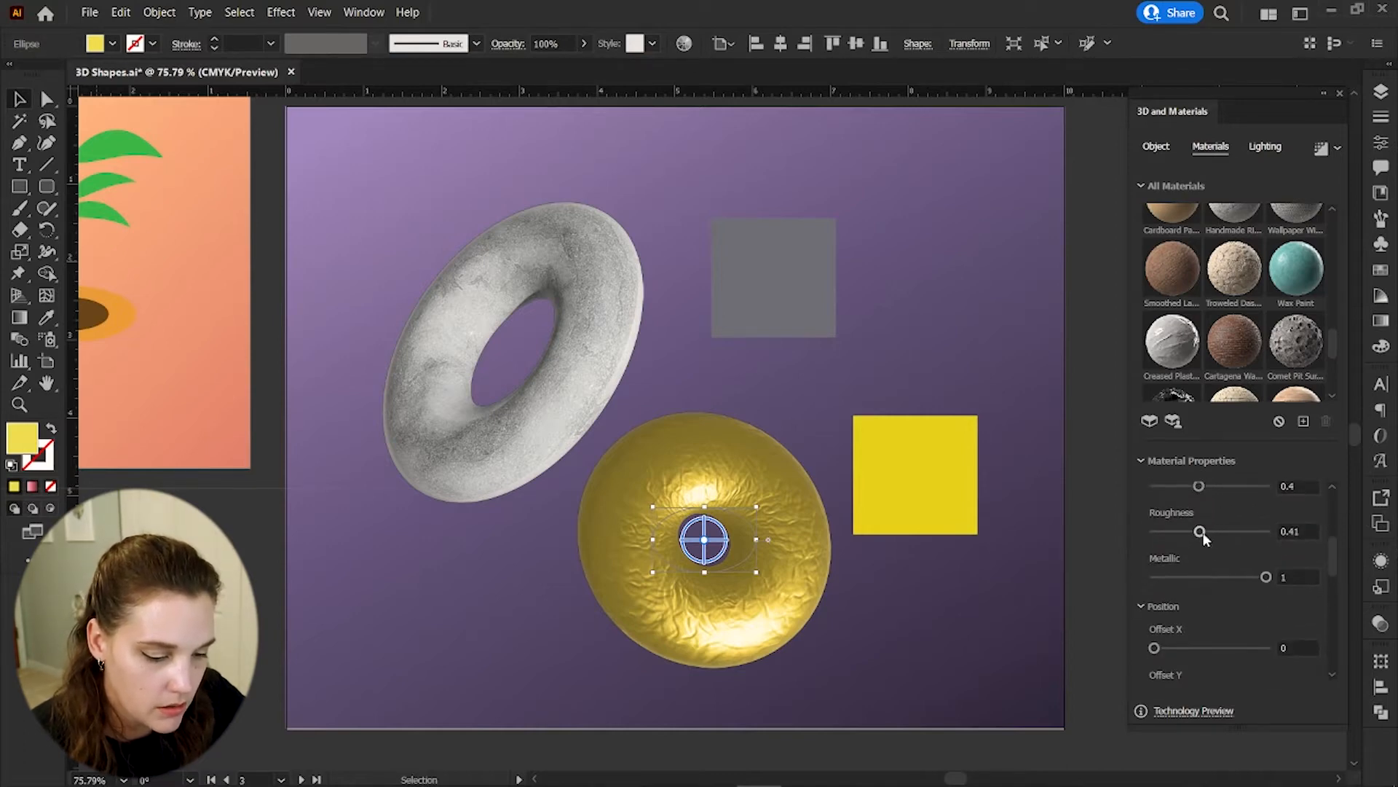
pyautogui.moveTo(1199, 532); pyautogui.dragTo(1175, 532)
pyautogui.scroll(-5, 1337, 609)
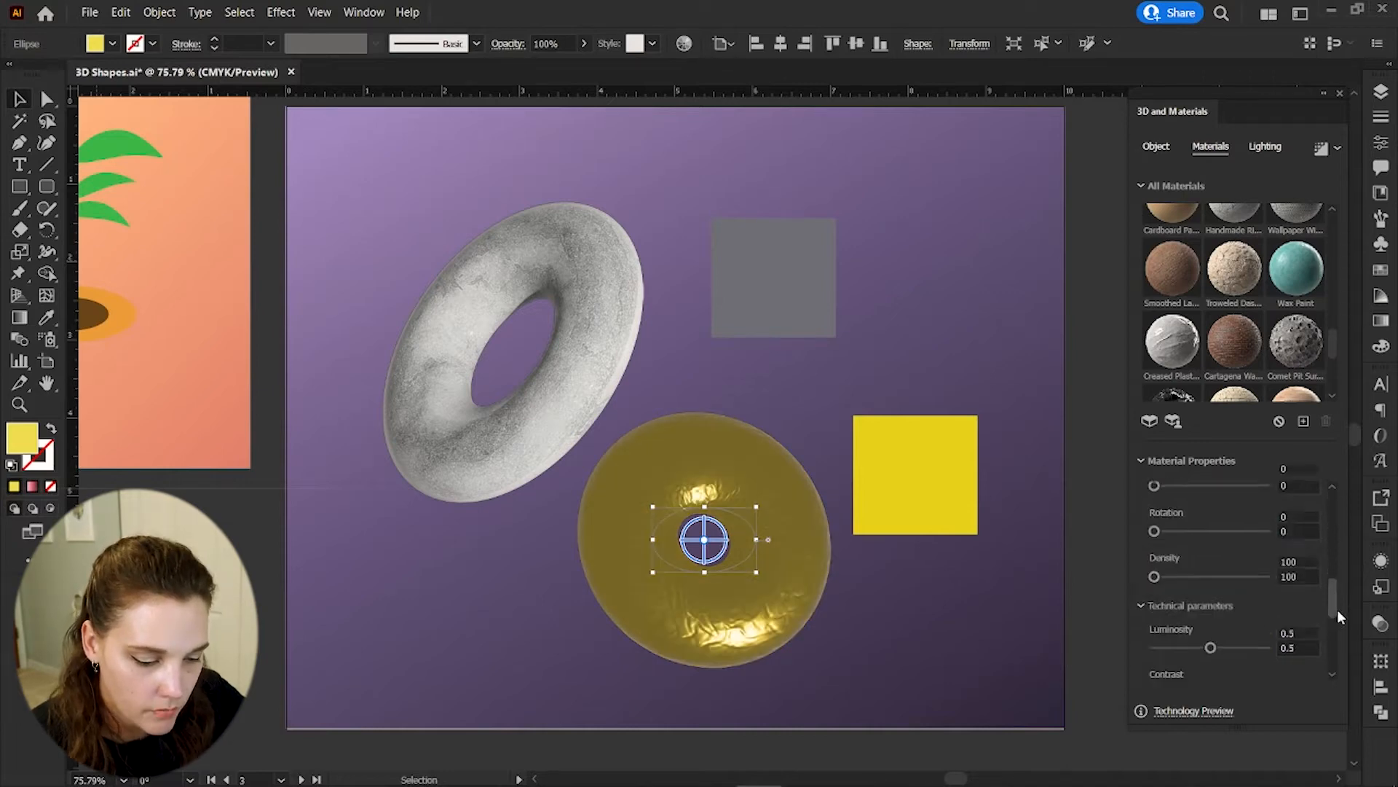
pyautogui.moveTo(1210, 609); pyautogui.dragTo(1161, 628)
pyautogui.scroll(2, 1204, 616)
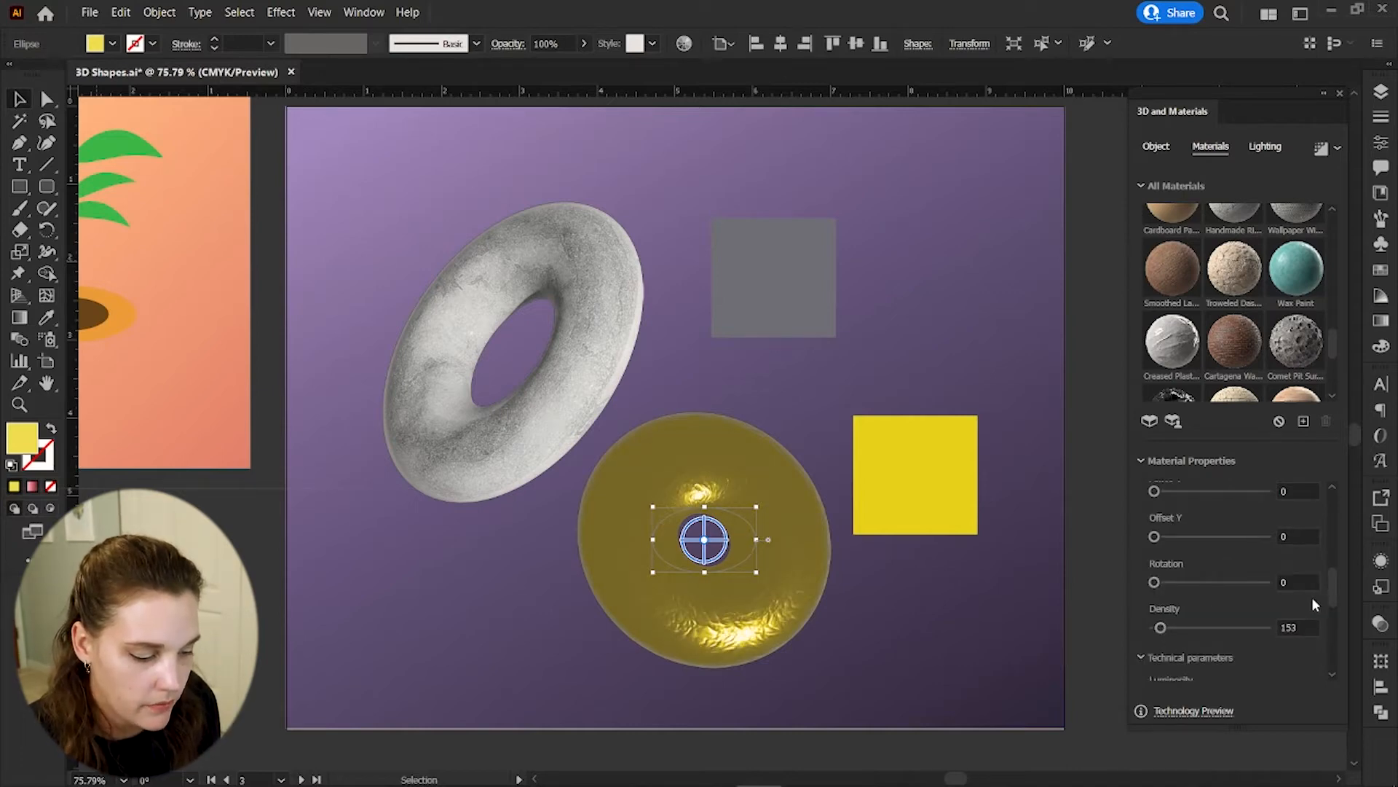
pyautogui.scroll(3, 1313, 536)
# - Set the gold ring's light intensity to 141%, reduce the light rotation and slightly lower the light height
pyautogui.click(1266, 146)
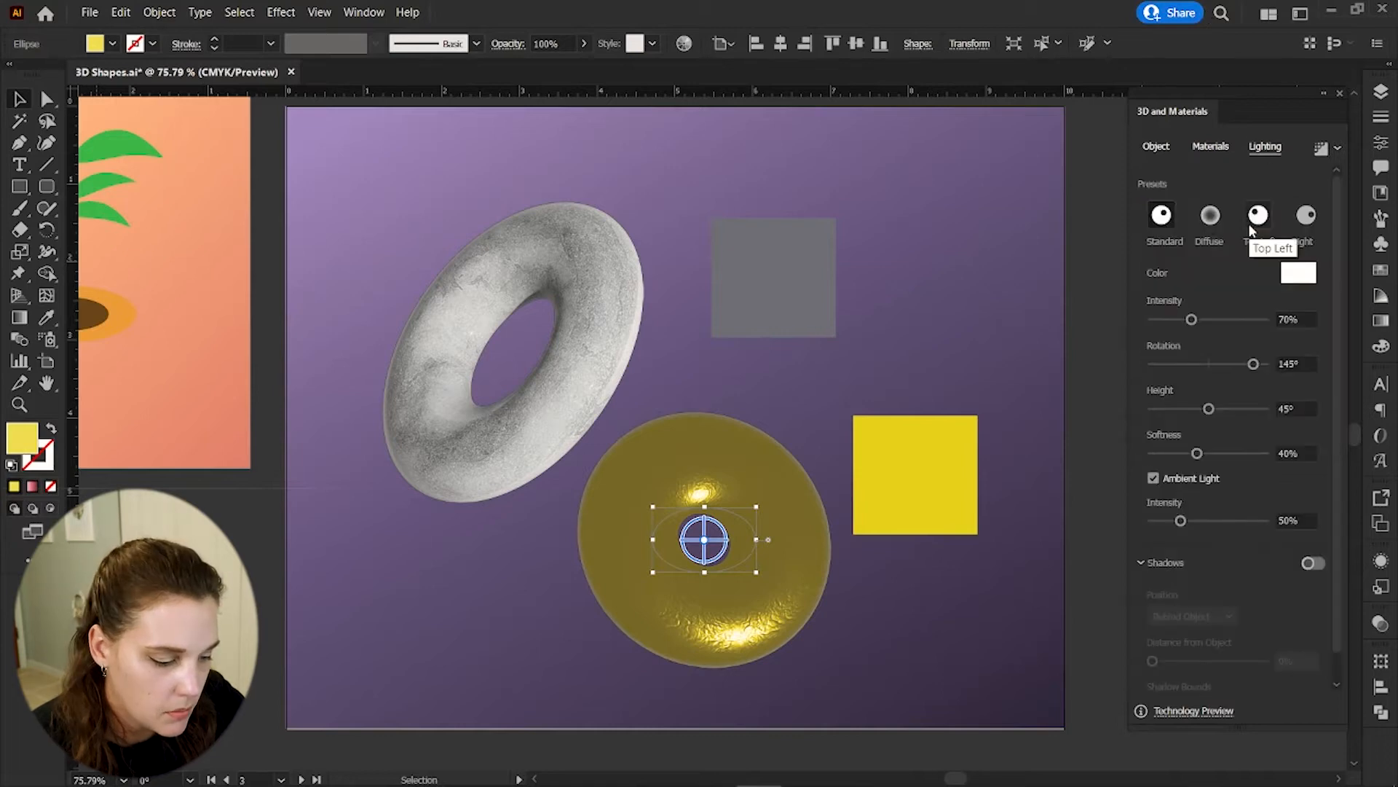
pyautogui.moveTo(1193, 320); pyautogui.dragTo(1232, 320)
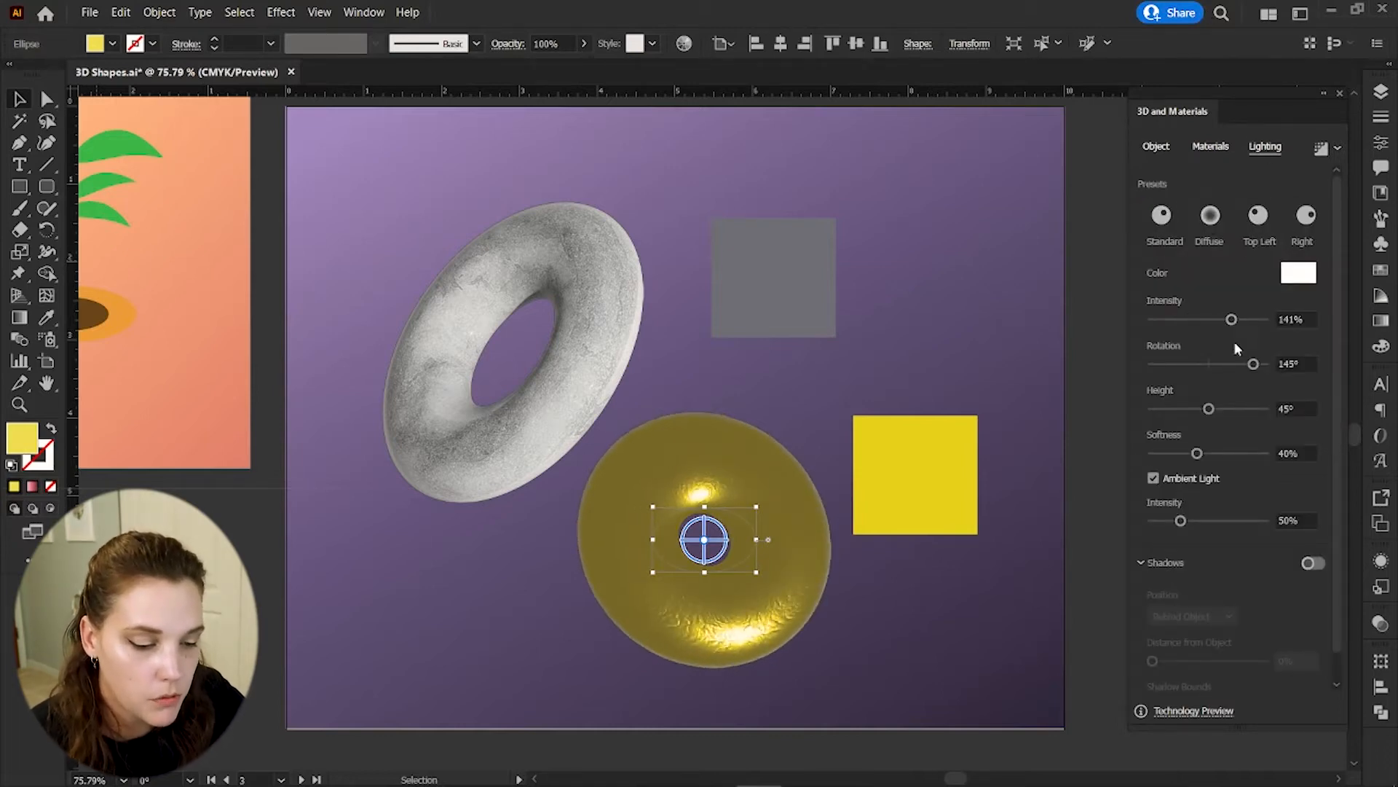
pyautogui.click(1216, 363)
pyautogui.moveTo(1209, 408); pyautogui.dragTo(1201, 408)
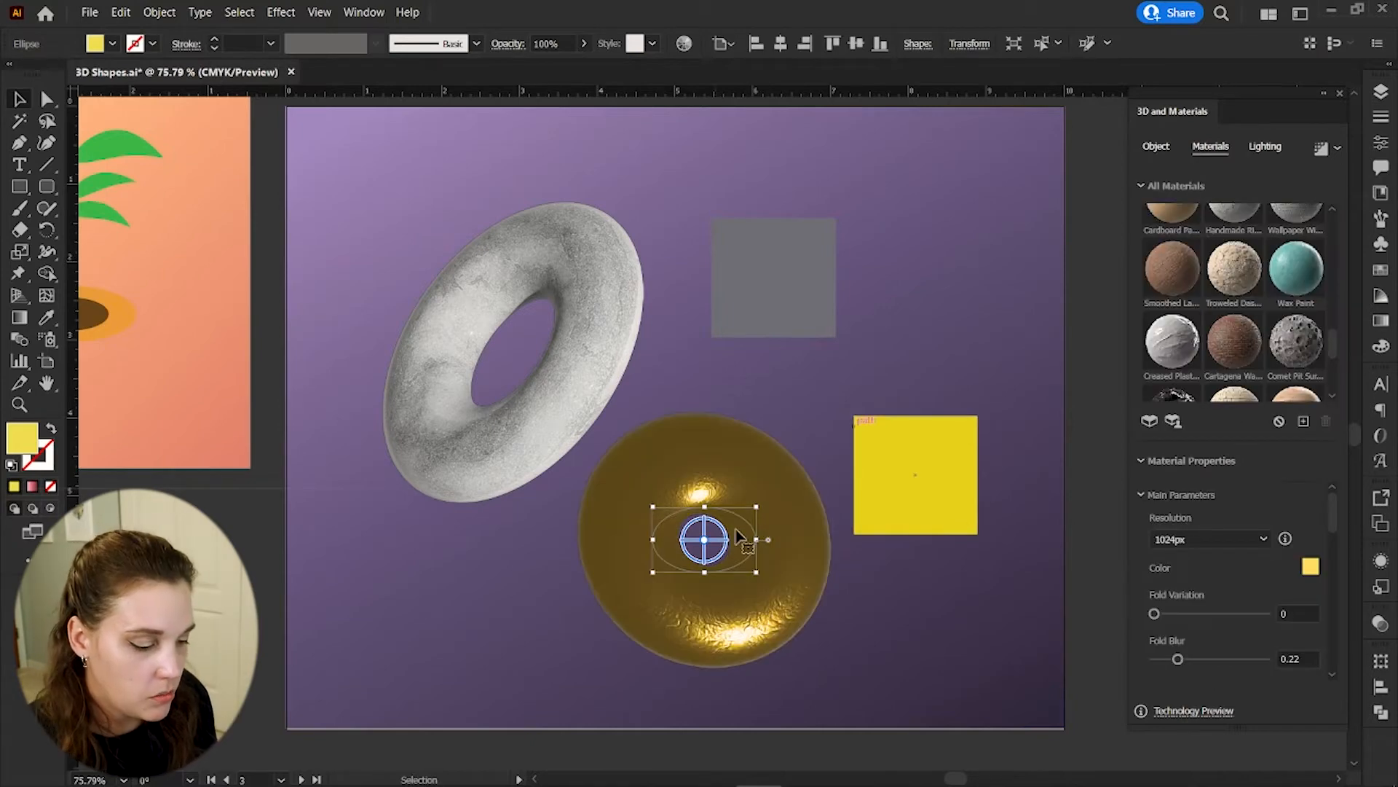
# - Duplicate the gold ring and scale the copy to about half size below the marble ring
pyautogui.press('a')
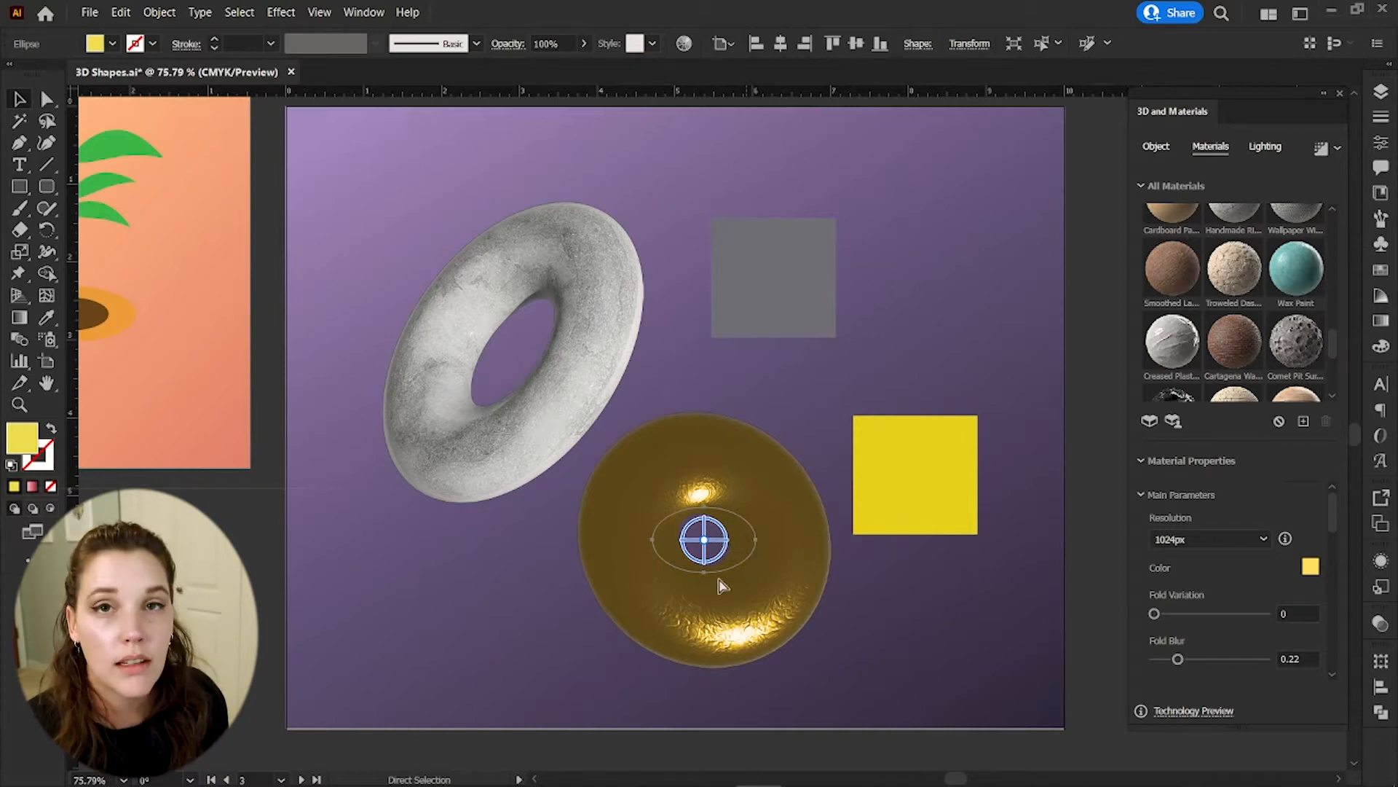
pyautogui.hotkey('ctrl', 'v')
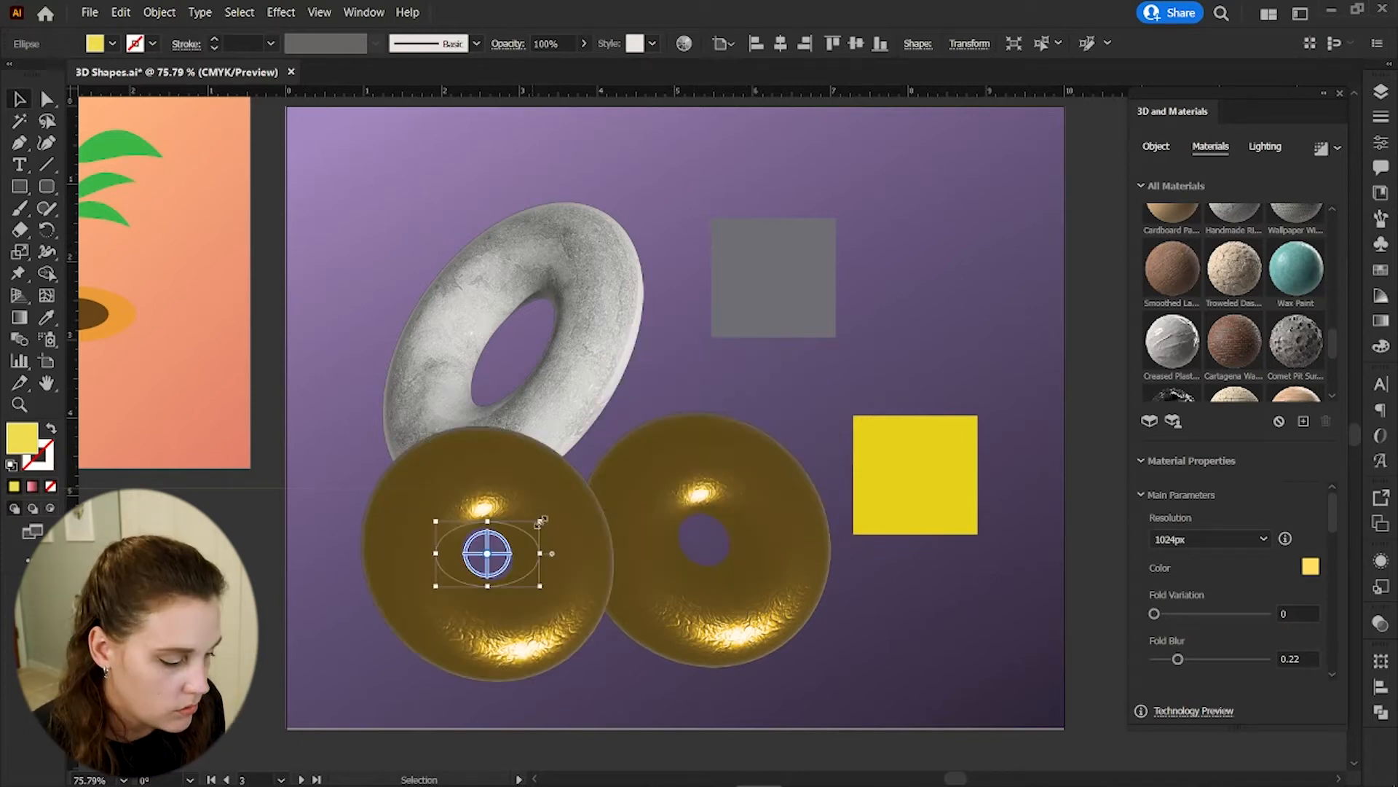
pyautogui.moveTo(540, 520); pyautogui.dragTo(526, 622)
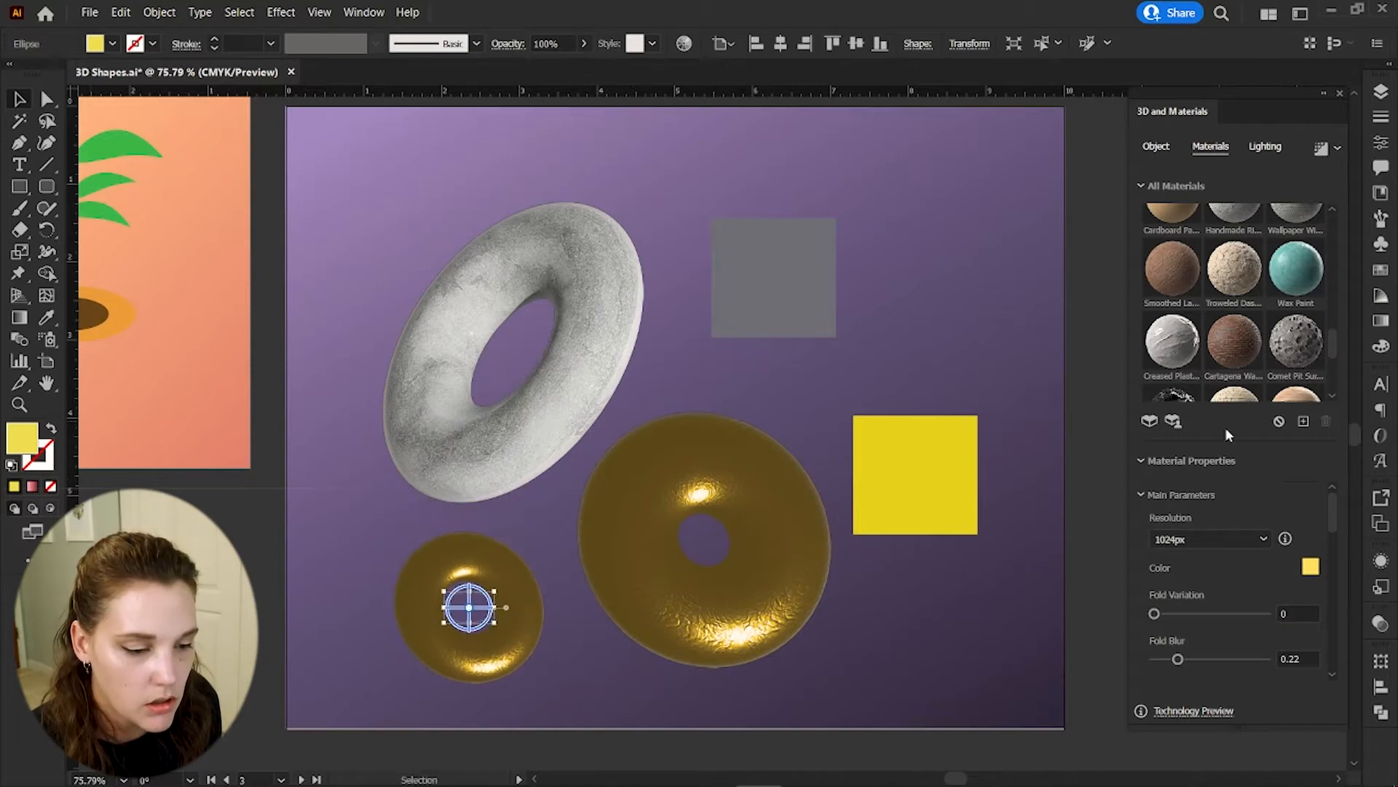
# - Cut the small gold ring to a 198° revolve angle and rotate it to -144°, -40° and 20°
pyautogui.click(1156, 147)
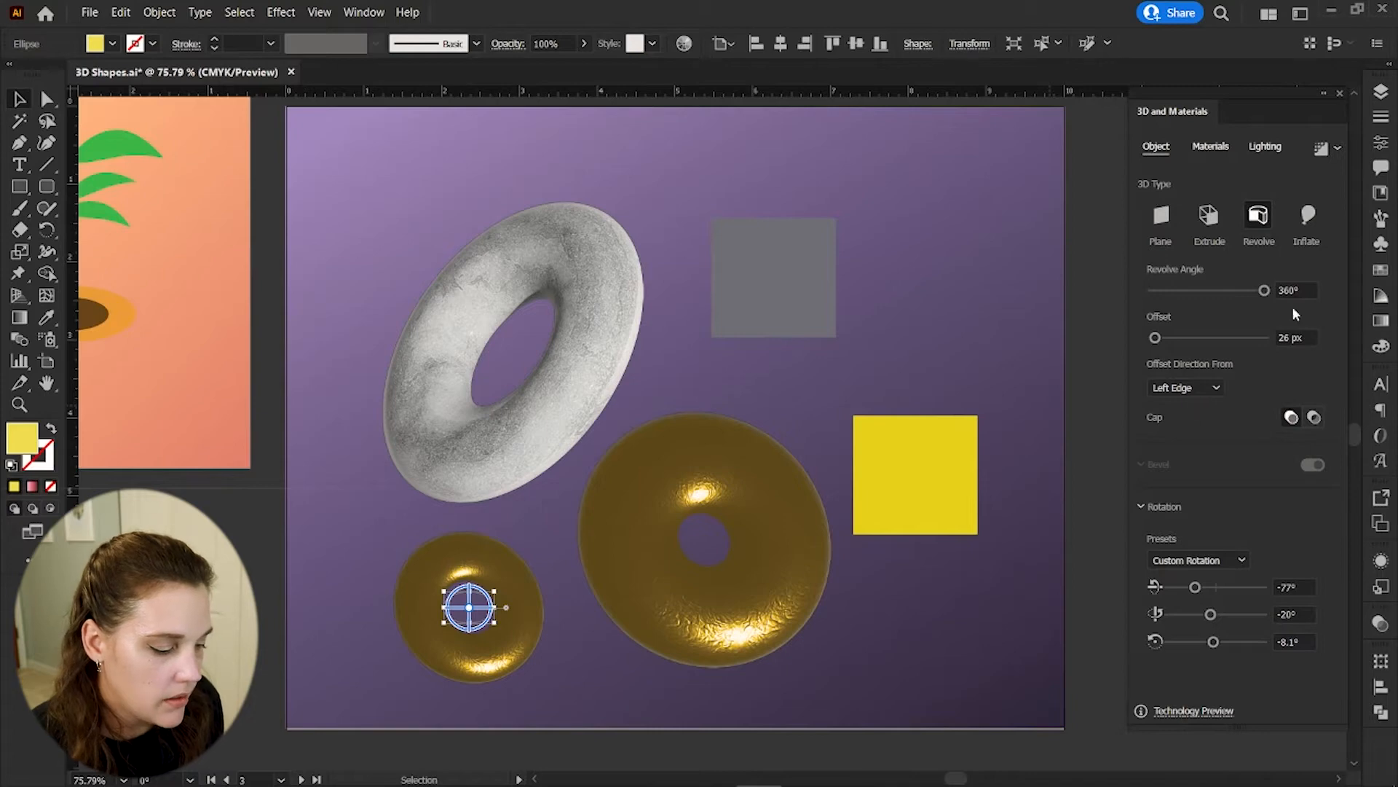
pyautogui.moveTo(483, 656); pyautogui.dragTo(476, 661)
pyautogui.moveTo(1266, 293); pyautogui.dragTo(1216, 300)
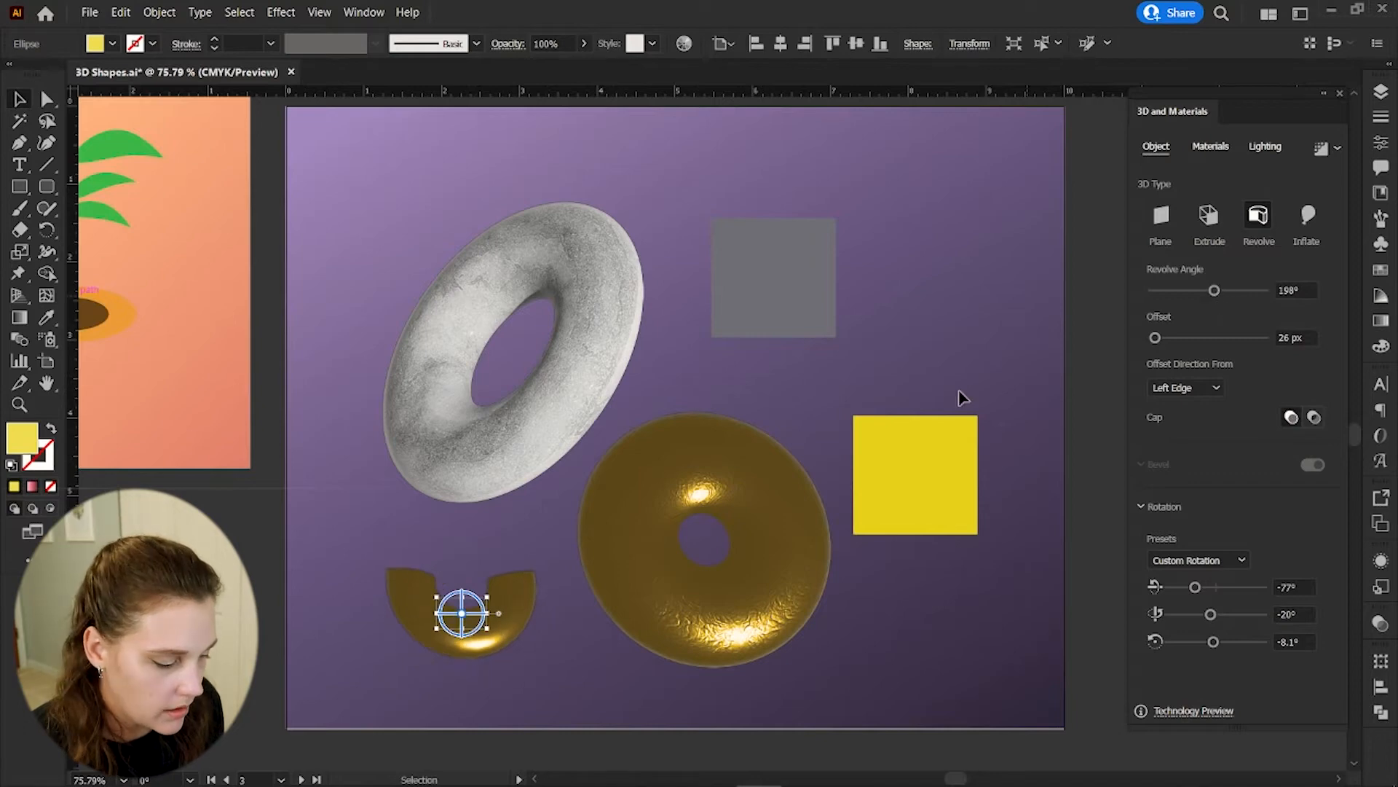
pyautogui.moveTo(1193, 587); pyautogui.dragTo(1196, 587)
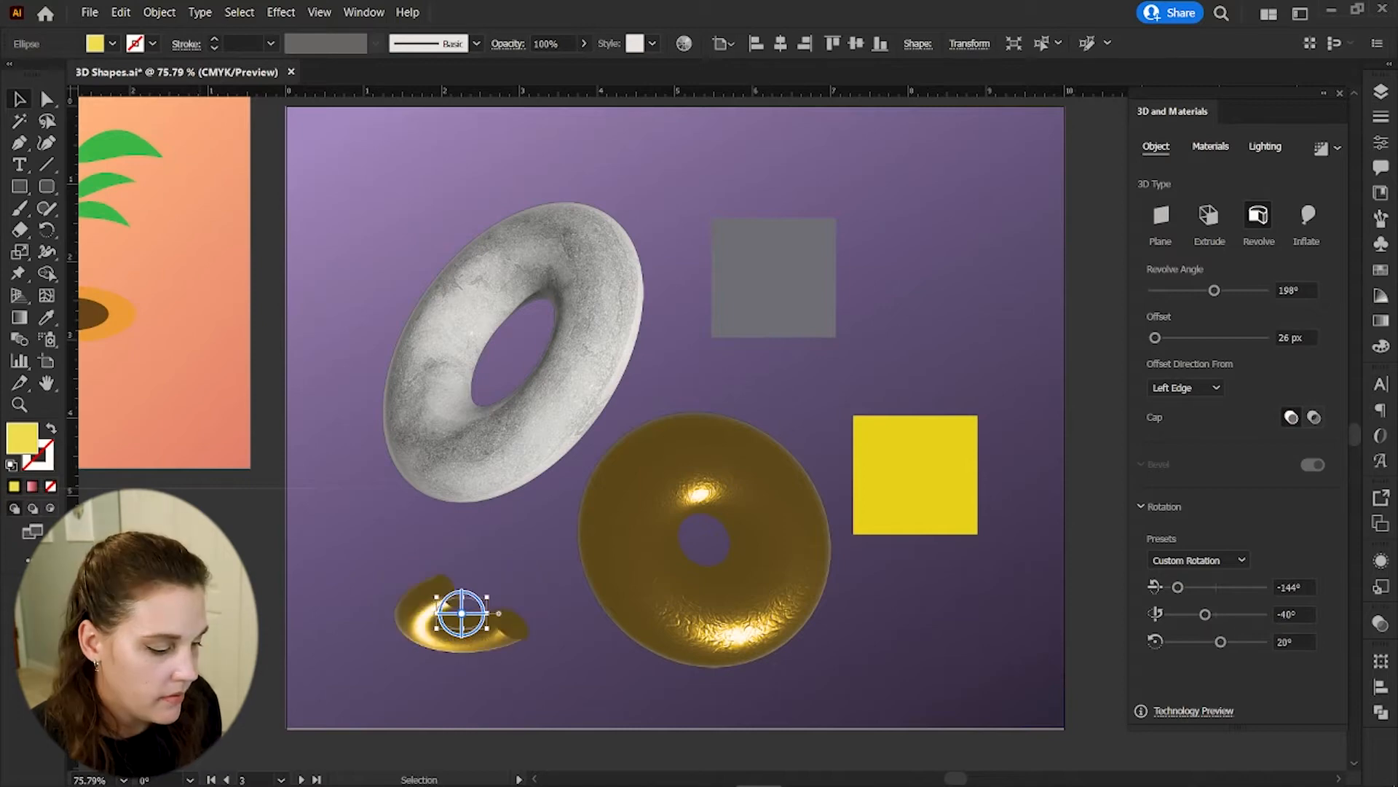
pyautogui.click(498, 685)
pyautogui.moveTo(477, 629); pyautogui.dragTo(473, 612)
pyautogui.click(1117, 416)
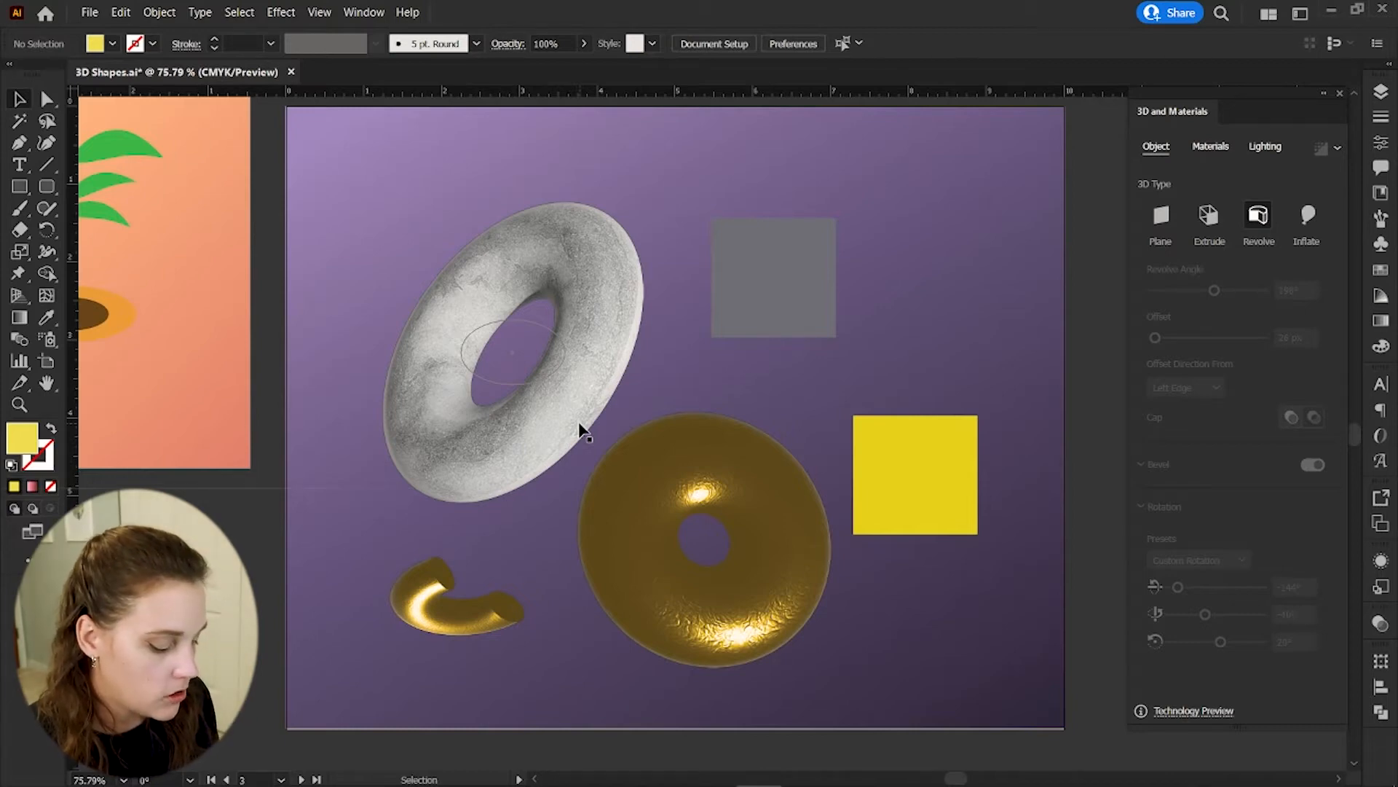
# - Duplicate the marble ring and move the copy over the gray square
pyautogui.click(501, 461)
pyautogui.press('a')
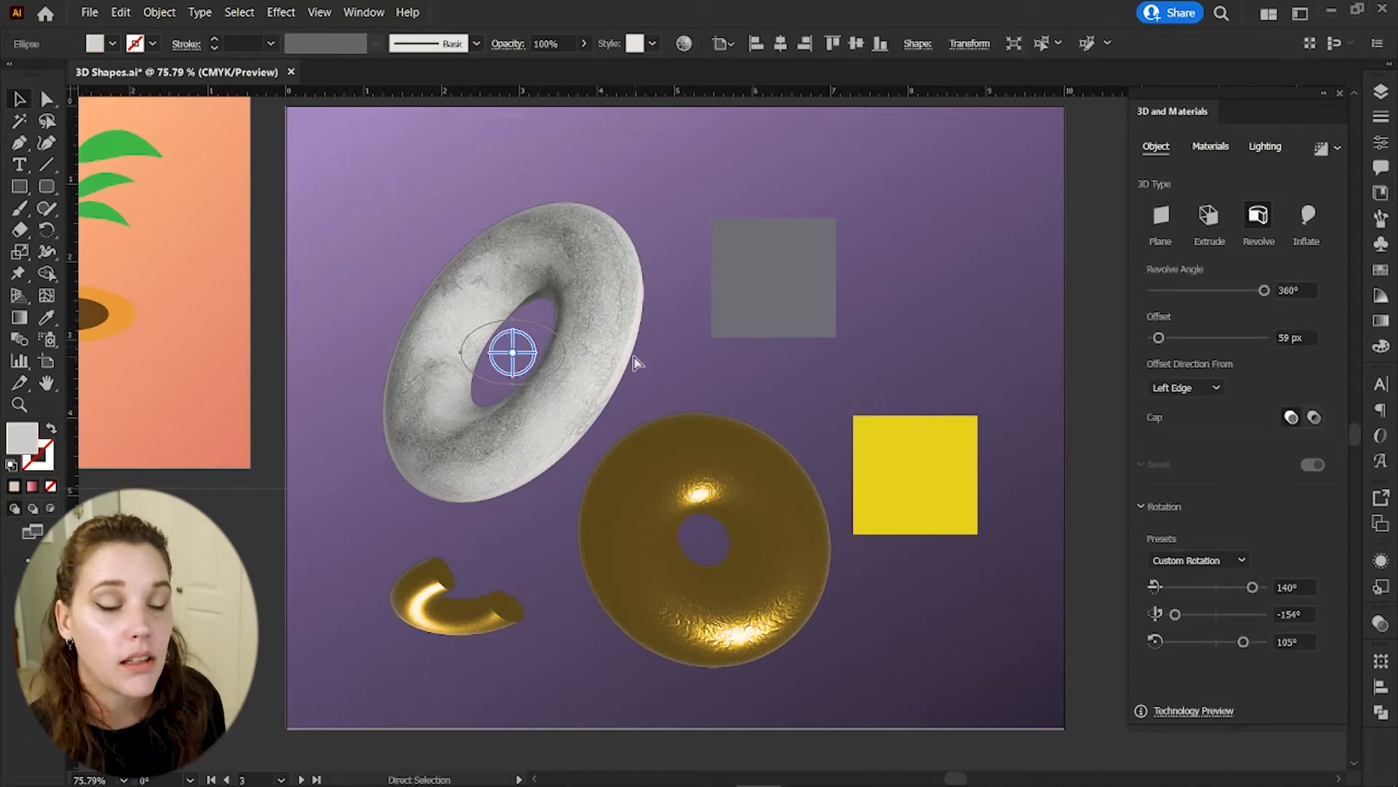
pyautogui.hotkey('ctrl', 'c')
pyautogui.hotkey('ctrl', 'v')
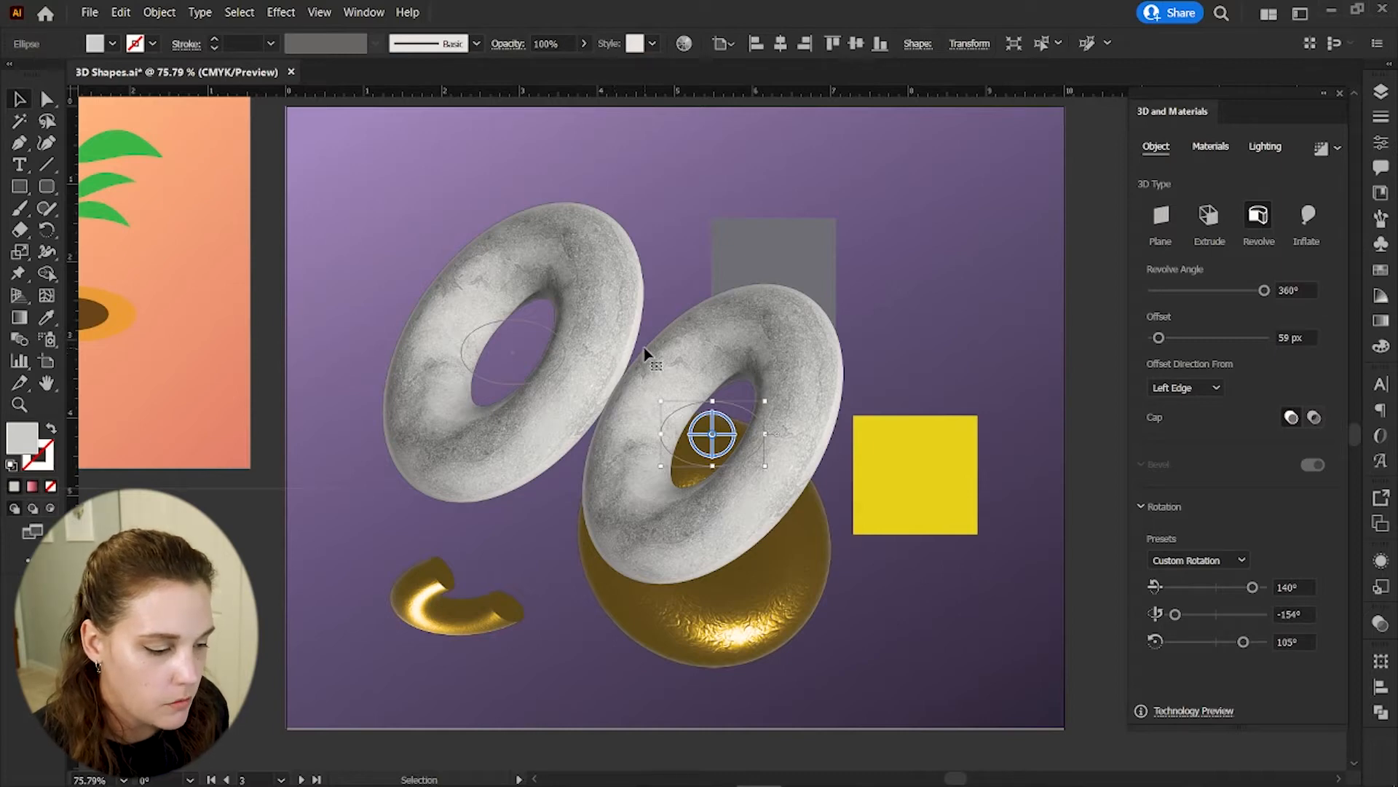
pyautogui.moveTo(649, 353); pyautogui.dragTo(673, 233)
# - Turn the marble copy into a narrower 220° arc rotated to 34°, -180° and 85°, and move it to the right of the gray square
pyautogui.moveTo(1265, 290); pyautogui.dragTo(1221, 290)
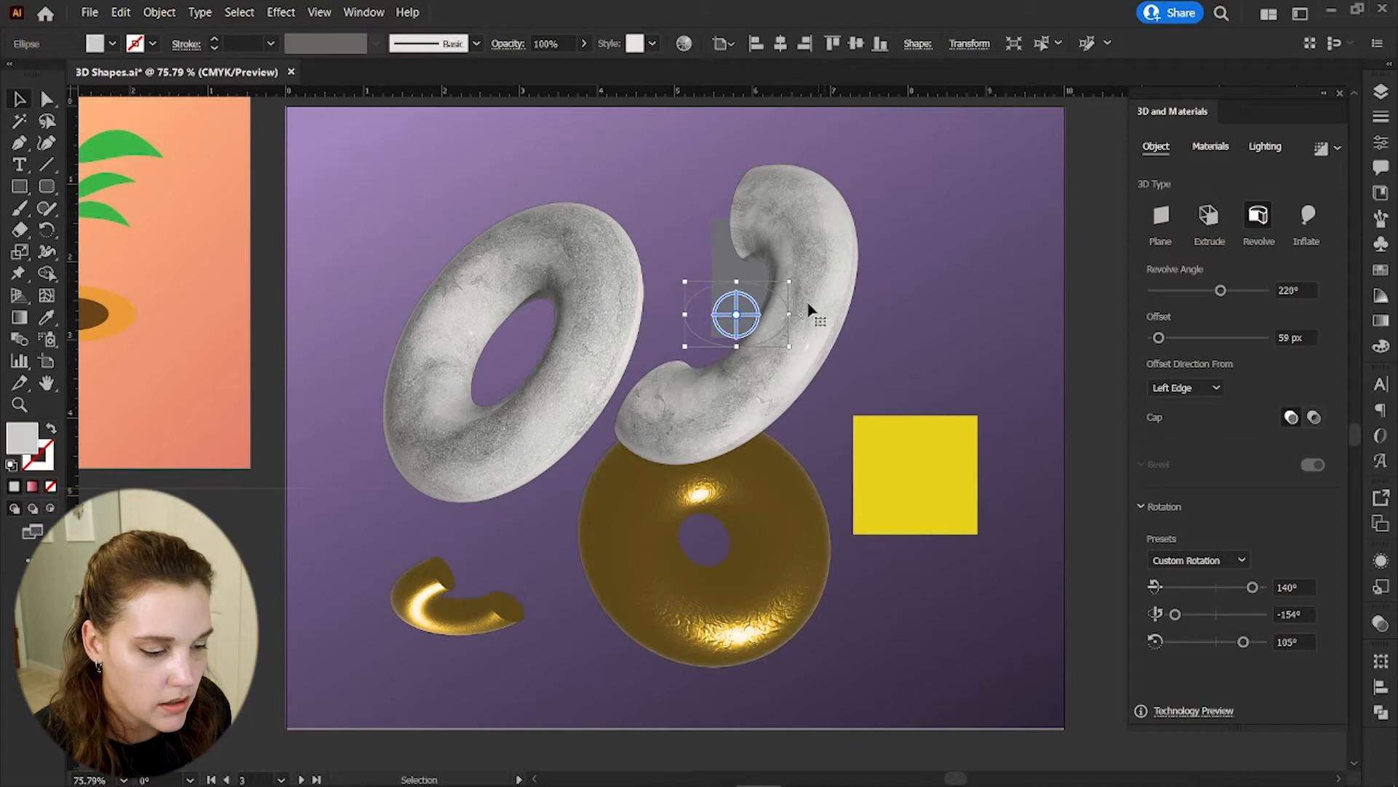
pyautogui.moveTo(790, 314); pyautogui.dragTo(778, 320)
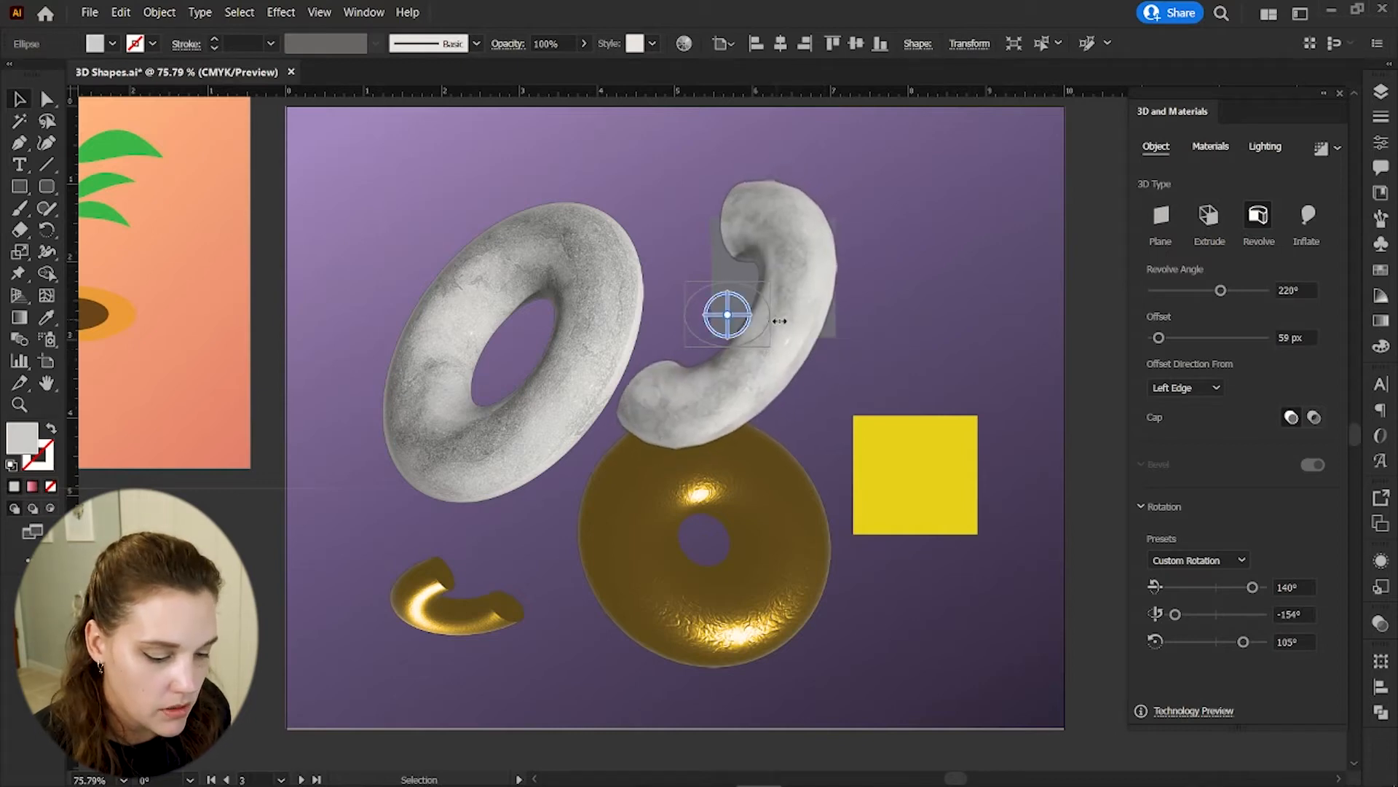
pyautogui.moveTo(1253, 587); pyautogui.dragTo(1169, 614)
pyautogui.moveTo(724, 437); pyautogui.dragTo(901, 394)
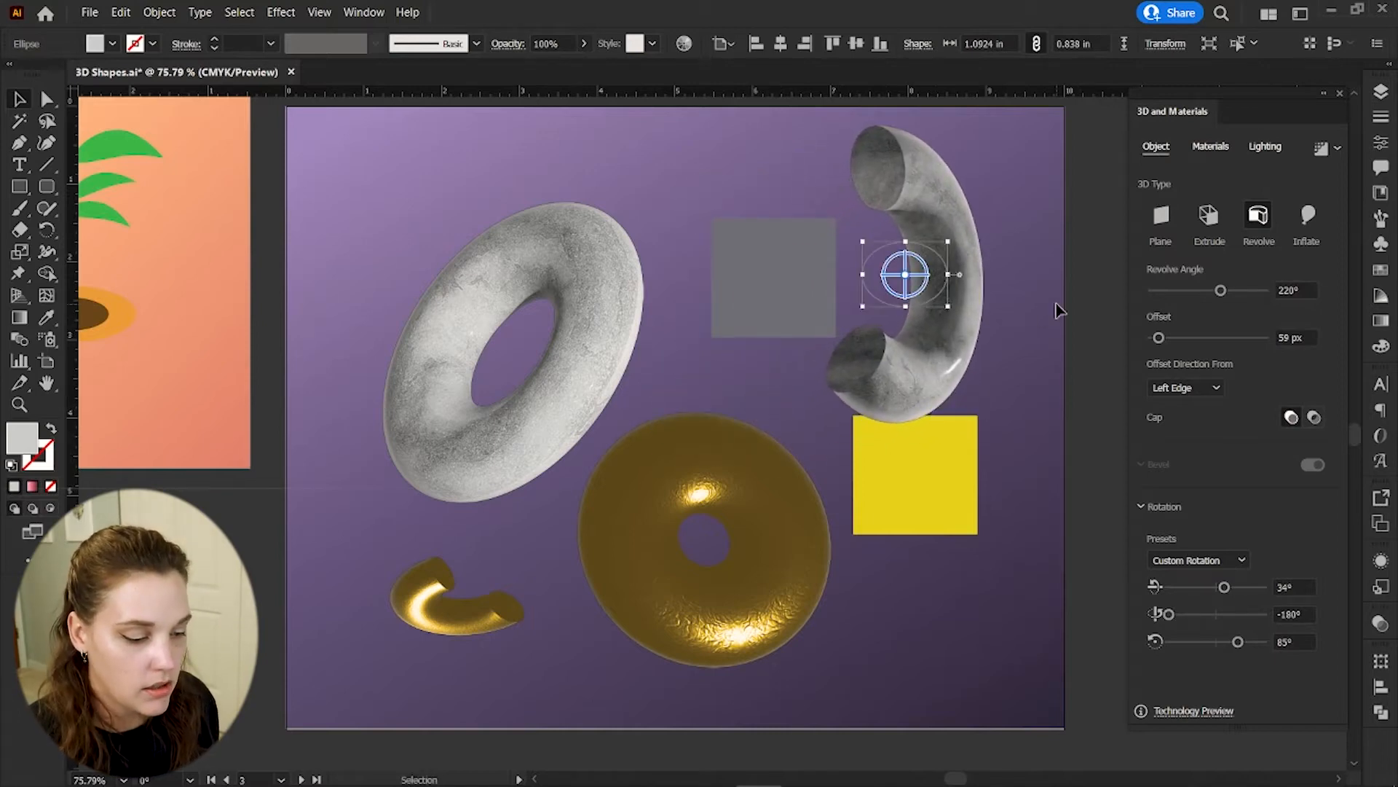
# - Move the small gold arc slightly down and left, and the large gold ring slightly to the right
pyautogui.click(411, 648)
pyautogui.moveTo(430, 616); pyautogui.dragTo(417, 634)
pyautogui.moveTo(751, 609); pyautogui.dragTo(781, 616)
# - Rotate the large gold ring to -105° on X and -26° on Y, and set its revolve offset to 41 px
pyautogui.moveTo(1212, 614); pyautogui.dragTo(1209, 614)
pyautogui.moveTo(1195, 587); pyautogui.dragTo(1188, 587)
pyautogui.moveTo(1155, 337); pyautogui.dragTo(1157, 337)
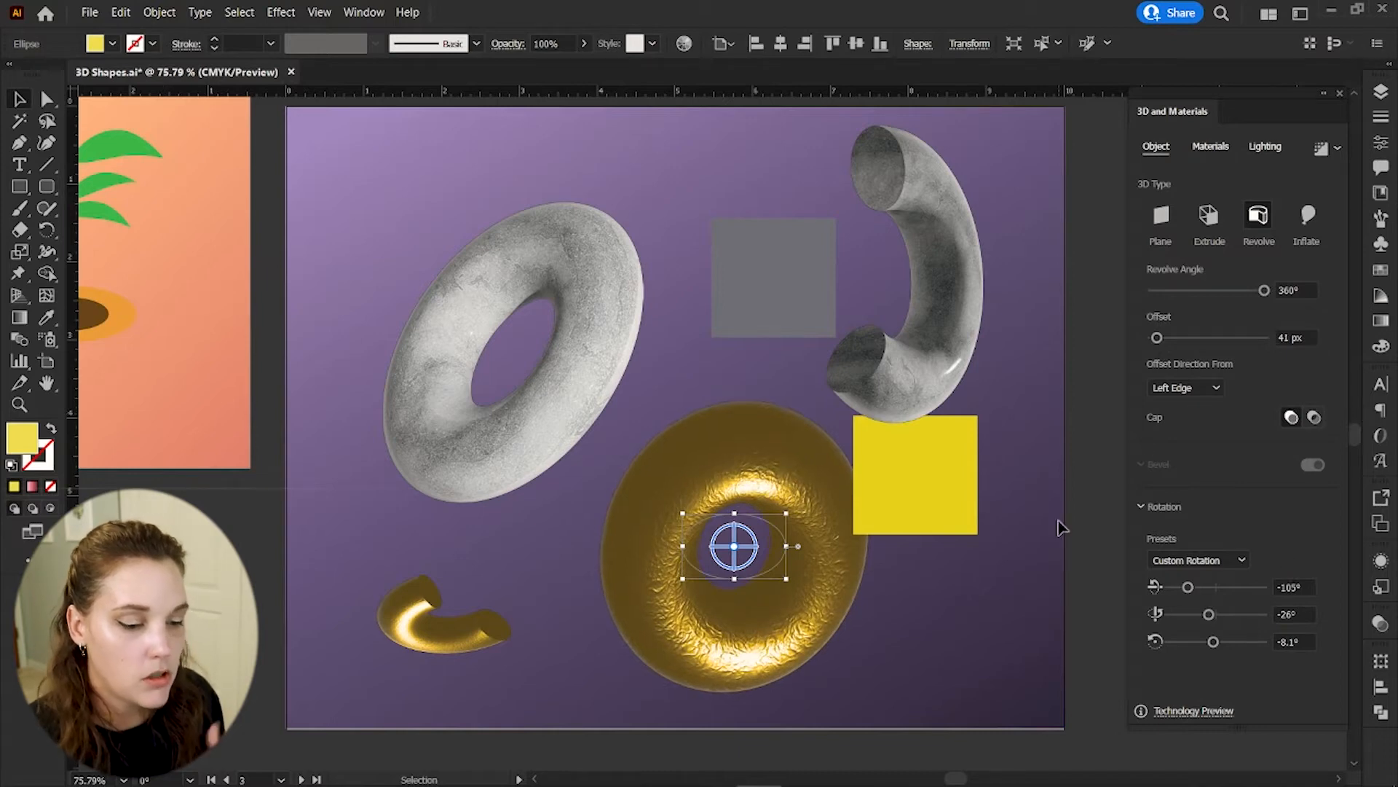
pyautogui.click(1092, 642)
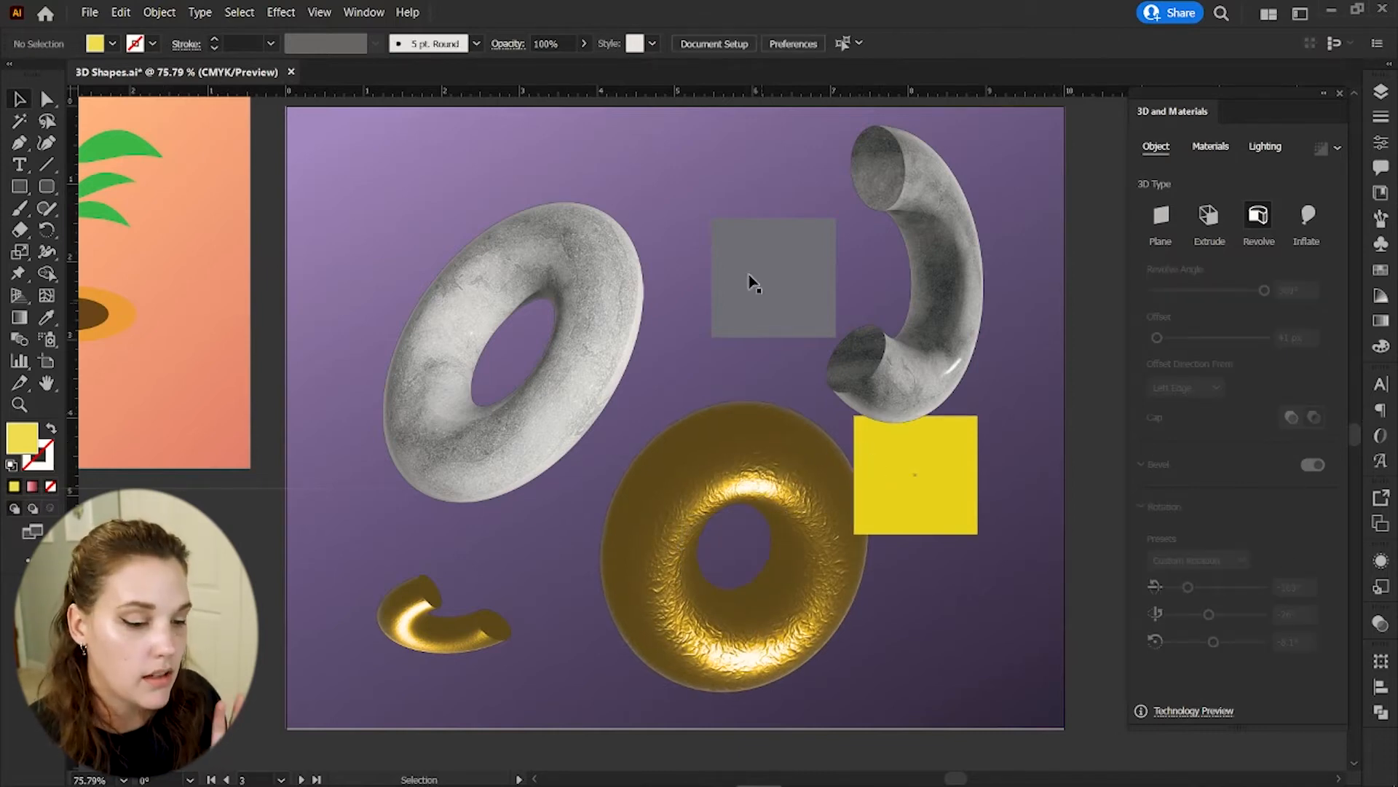
# - Move the gray square up and left, into the gap between the marble ring and the marble arc
pyautogui.click(807, 315)
pyautogui.moveTo(807, 314); pyautogui.dragTo(774, 271)
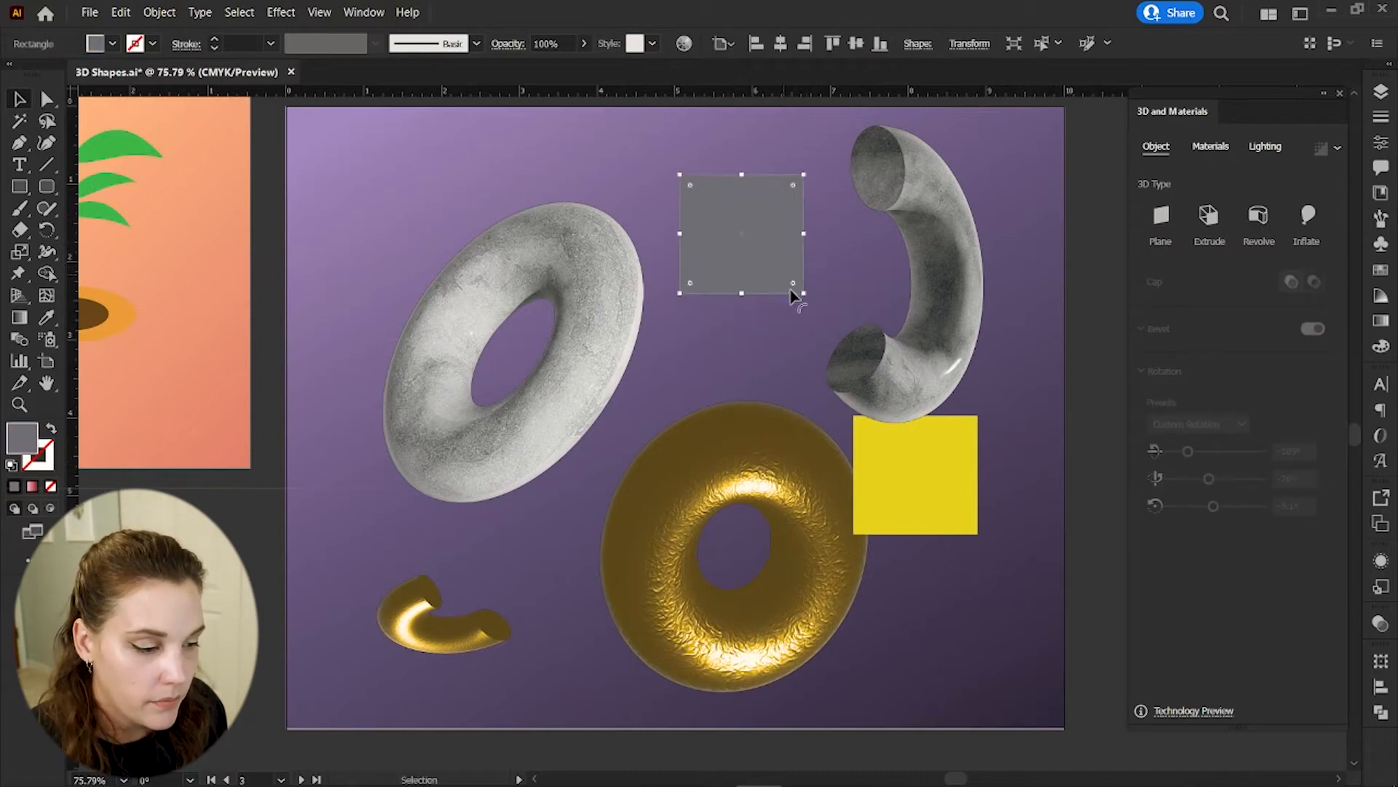
# - Try the Plane 3D type on the gray square with a Y rotation of -37° and Z rotation of 11°, and undo it
pyautogui.click(1172, 219)
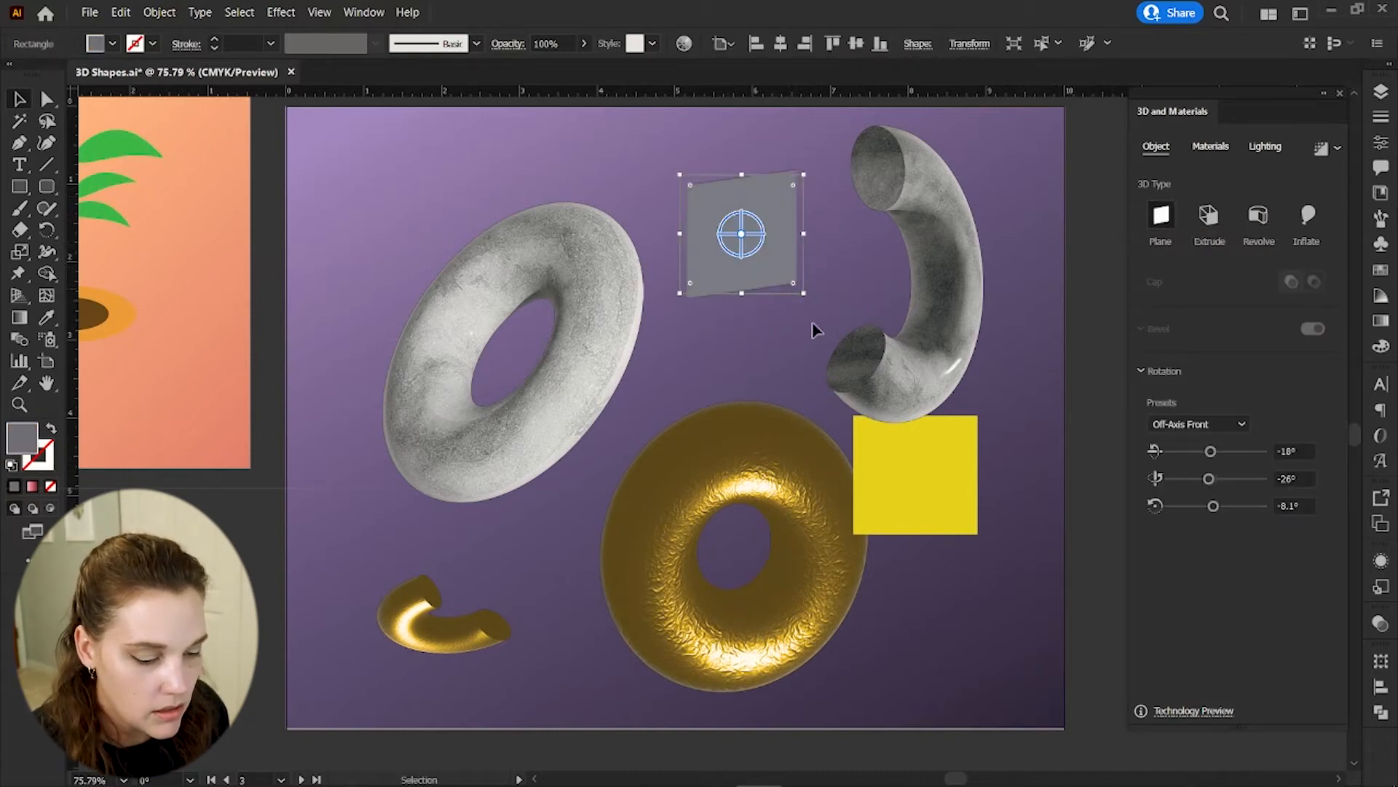
pyautogui.moveTo(1209, 478); pyautogui.dragTo(1220, 506)
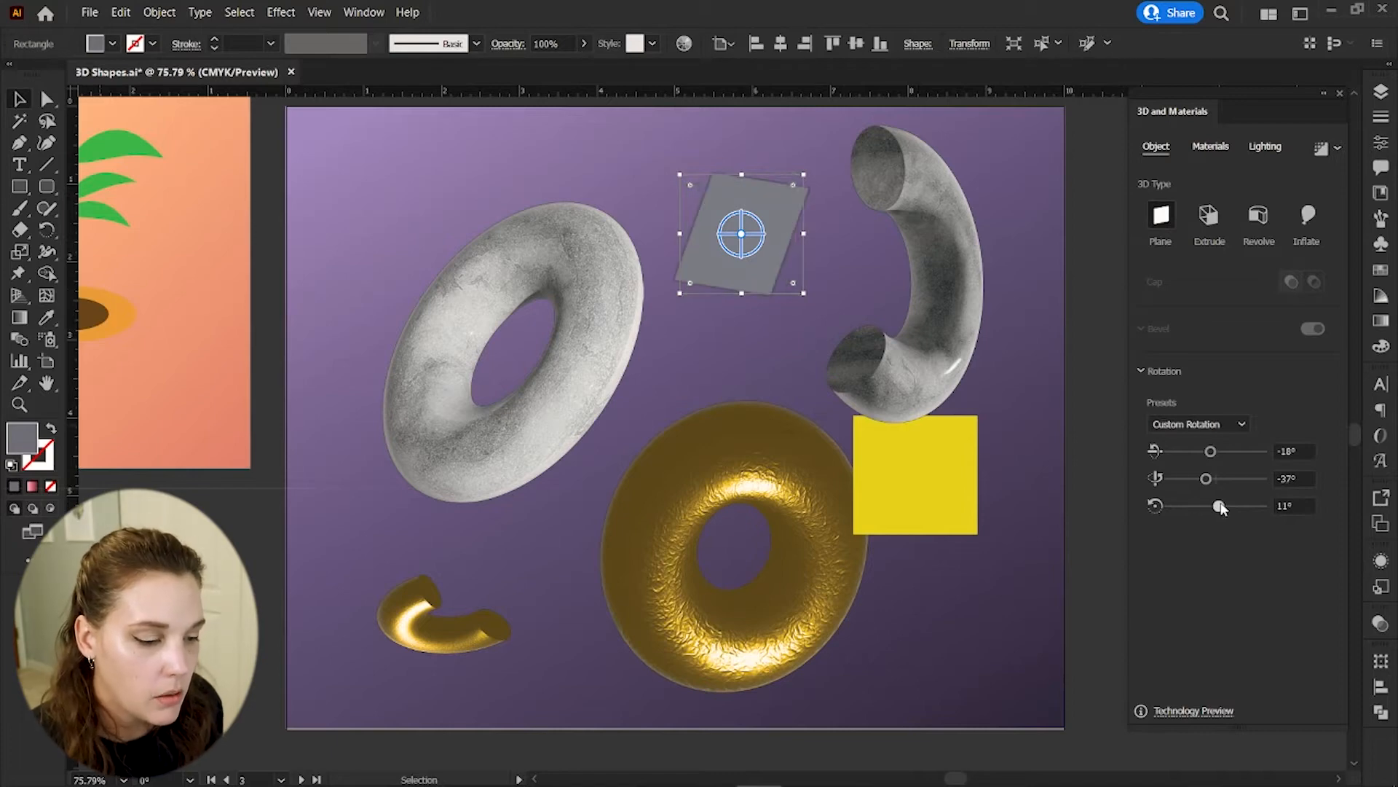
pyautogui.hotkey('ctrl', 'z')
pyautogui.hotkey('ctrl', 'z')
pyautogui.hotkey('ctrl', 'z')
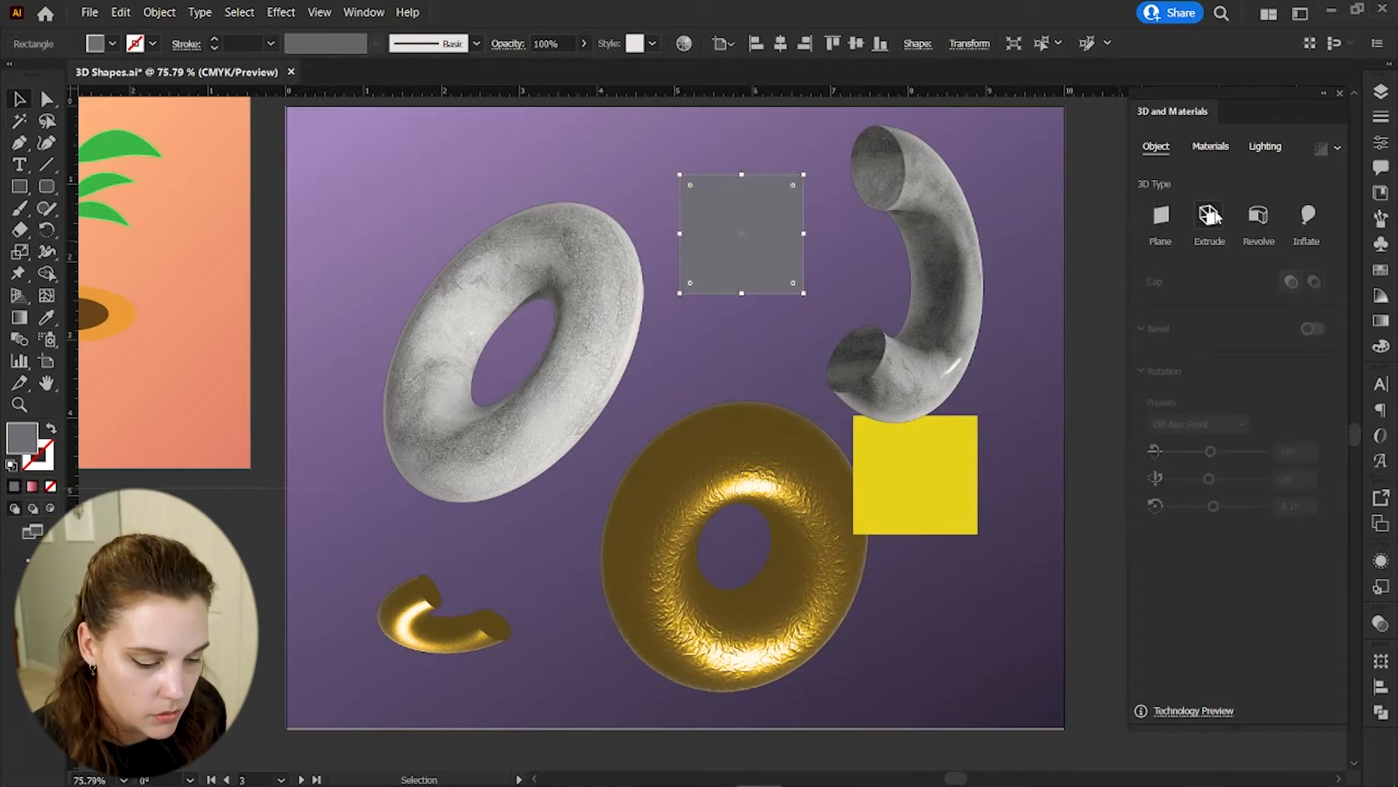
# - Extrude the gray square and rotate it to 13° on X and 44° on Y
pyautogui.click(1209, 215)
pyautogui.scroll(-5, 1230, 437)
pyautogui.moveTo(1209, 649); pyautogui.dragTo(1218, 621)
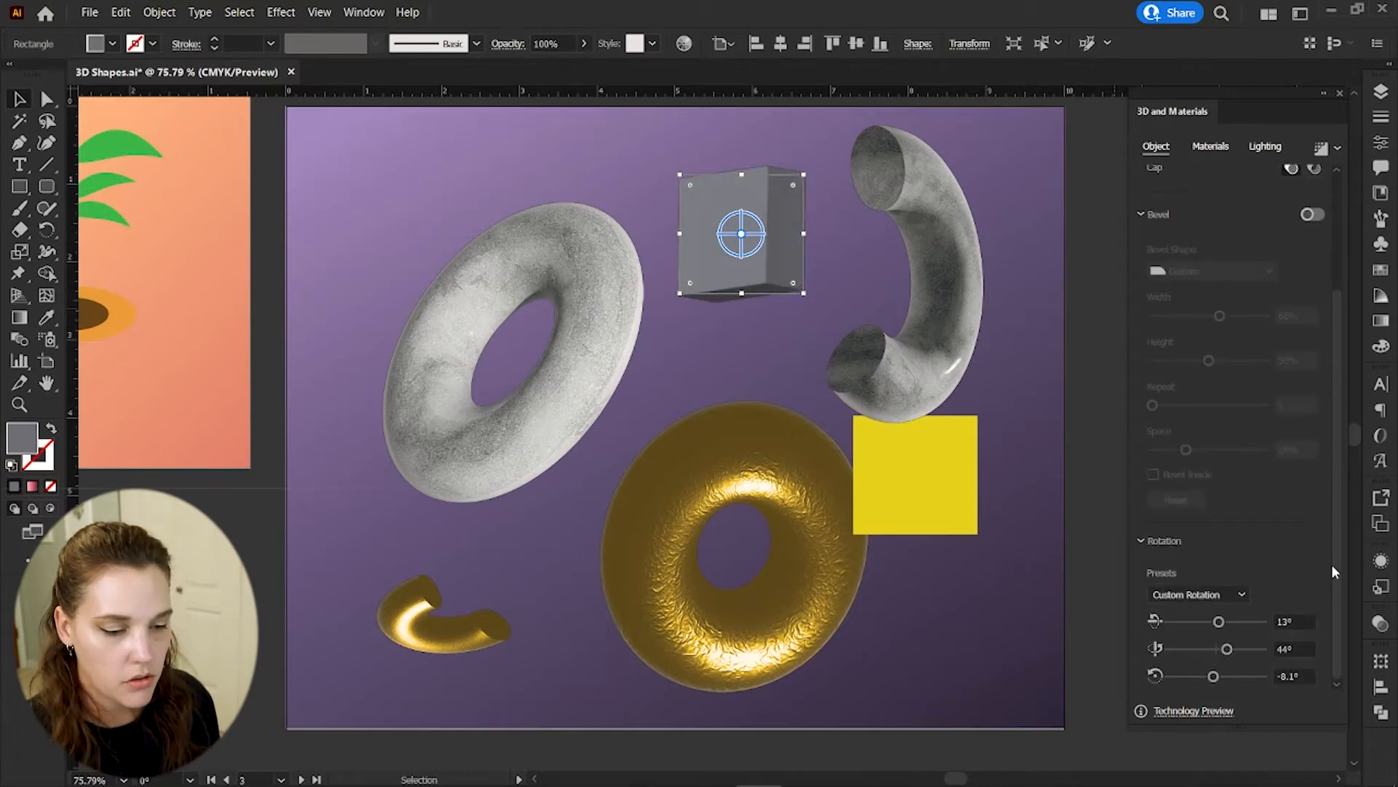
pyautogui.scroll(3, 1335, 565)
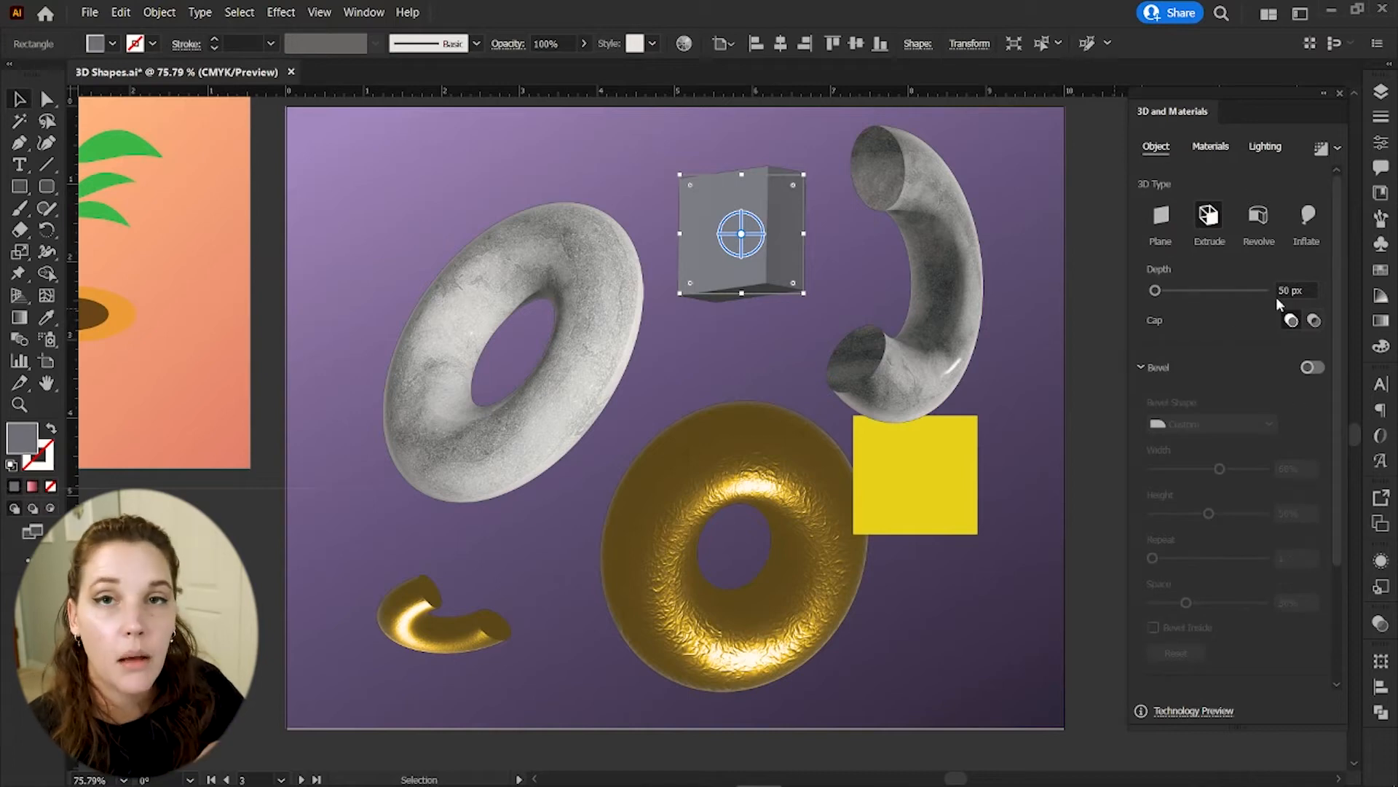
# - Turn the cap off for a hollow appearance on the gray extrusion and set its depth to 219 px
pyautogui.click(1314, 320)
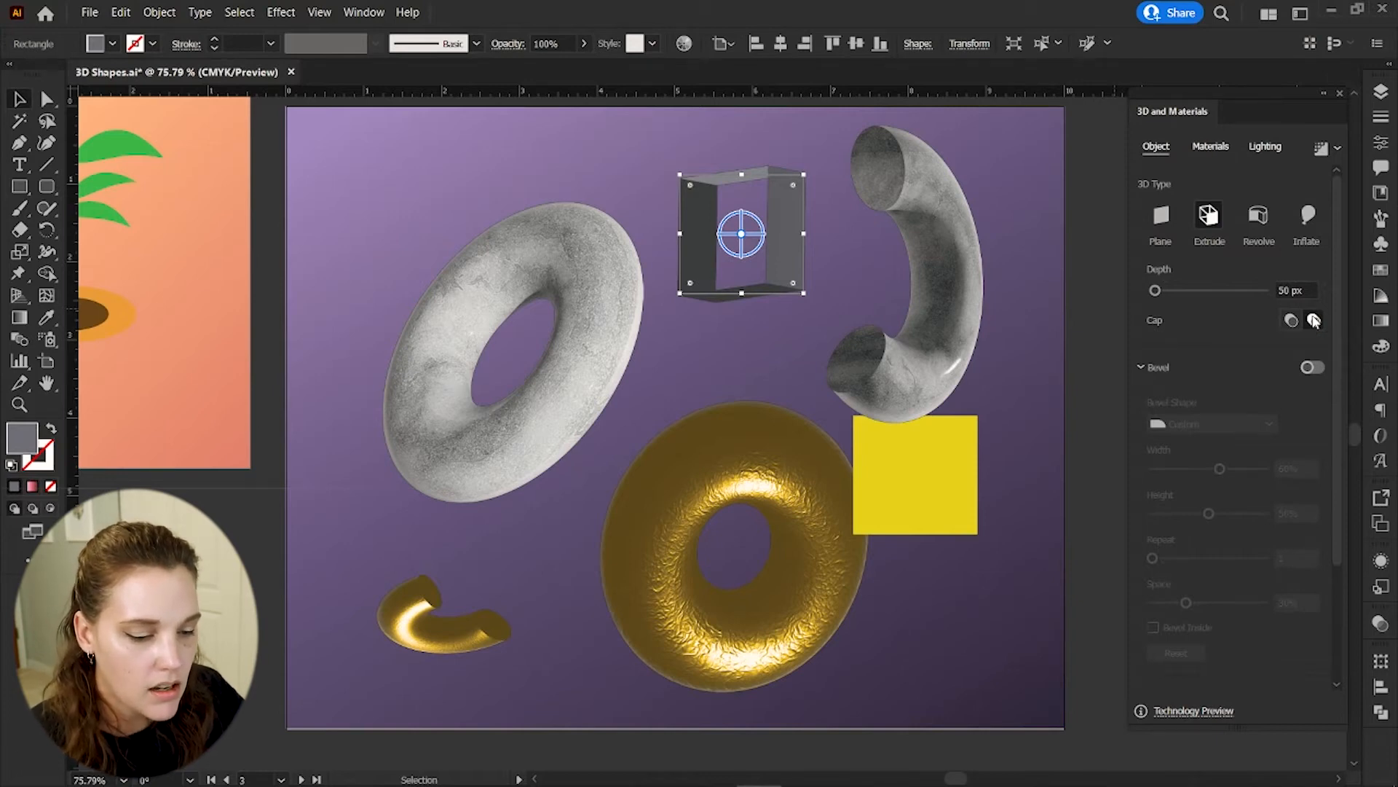
pyautogui.click(1292, 321)
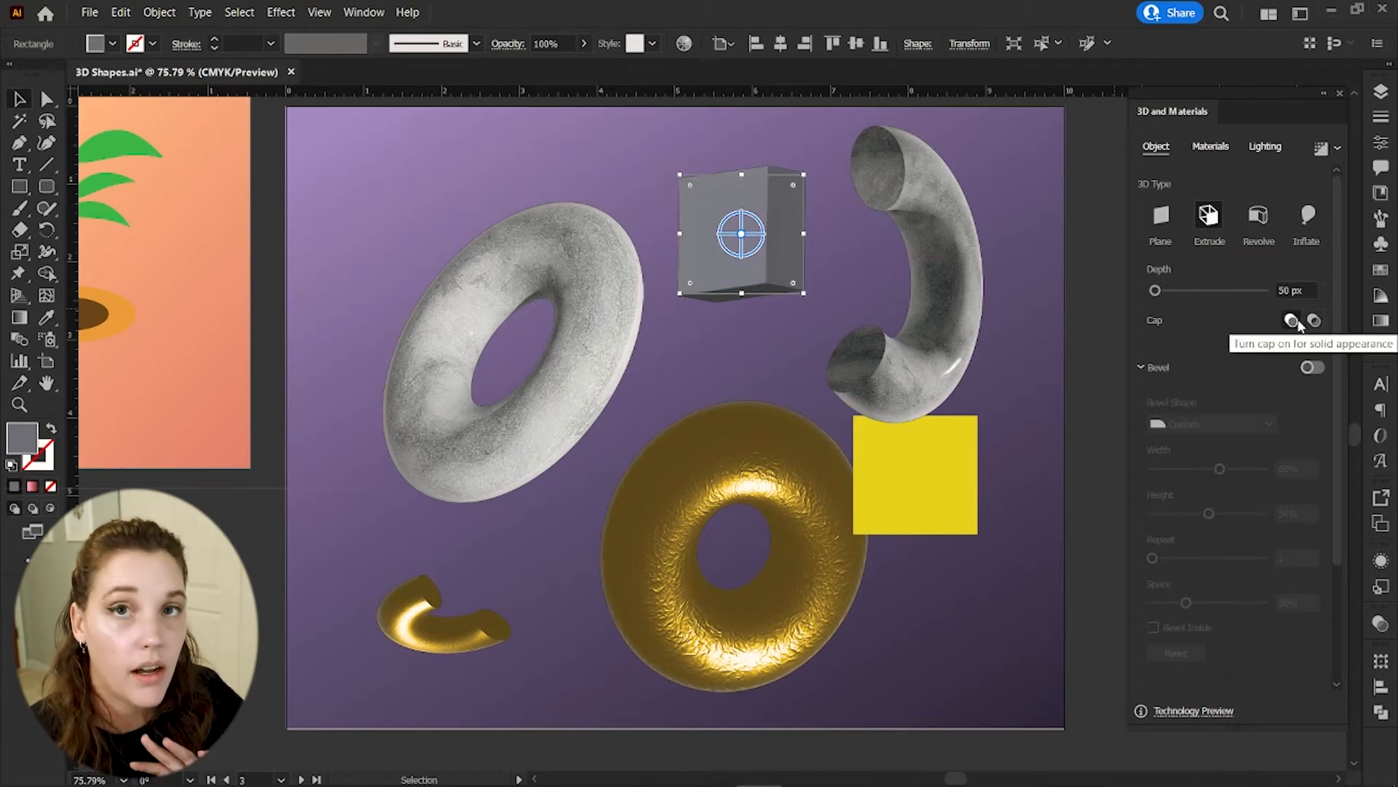
pyautogui.click(1314, 321)
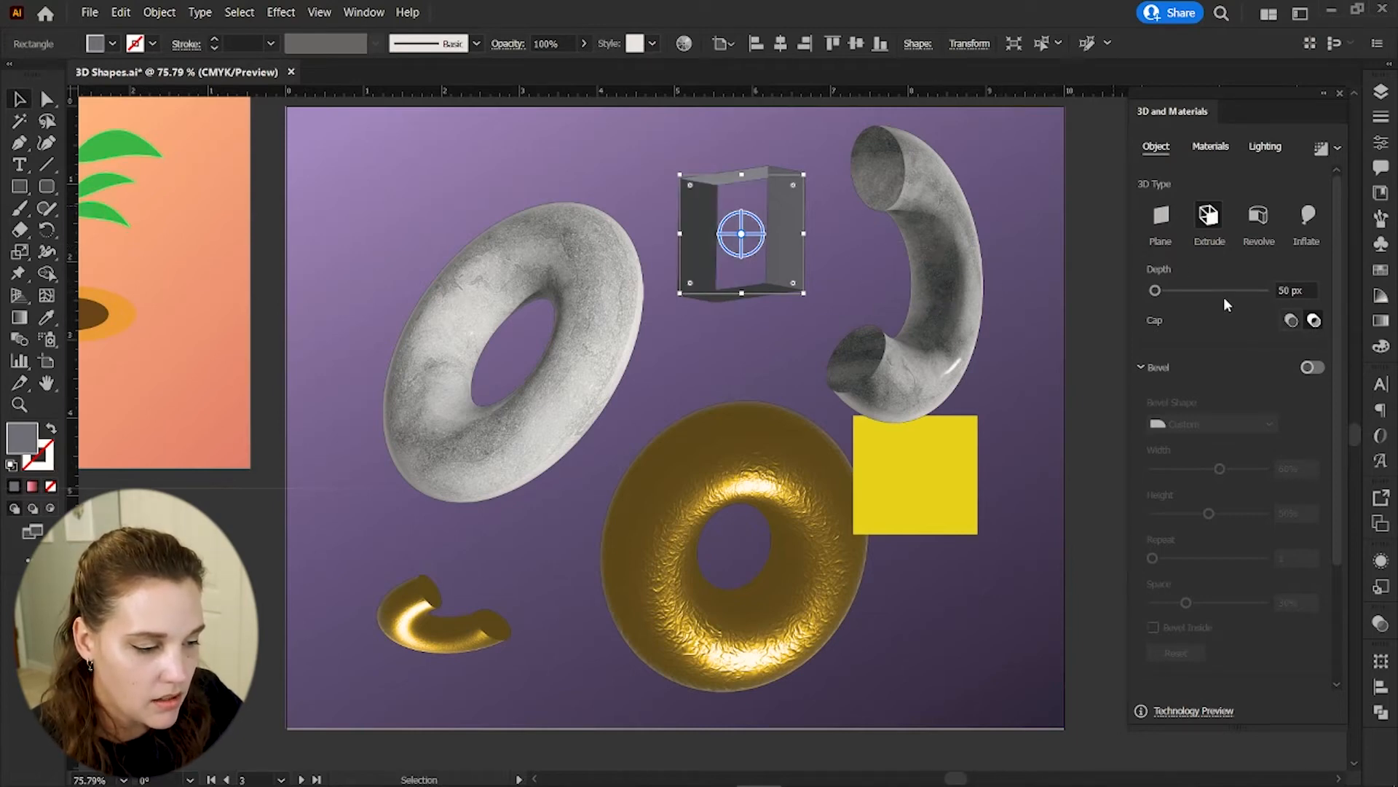
pyautogui.moveTo(1155, 291)
pyautogui.mouseDown()
pyautogui.moveTo(1186, 294)
pyautogui.moveTo(1162, 295)
pyautogui.mouseUp()
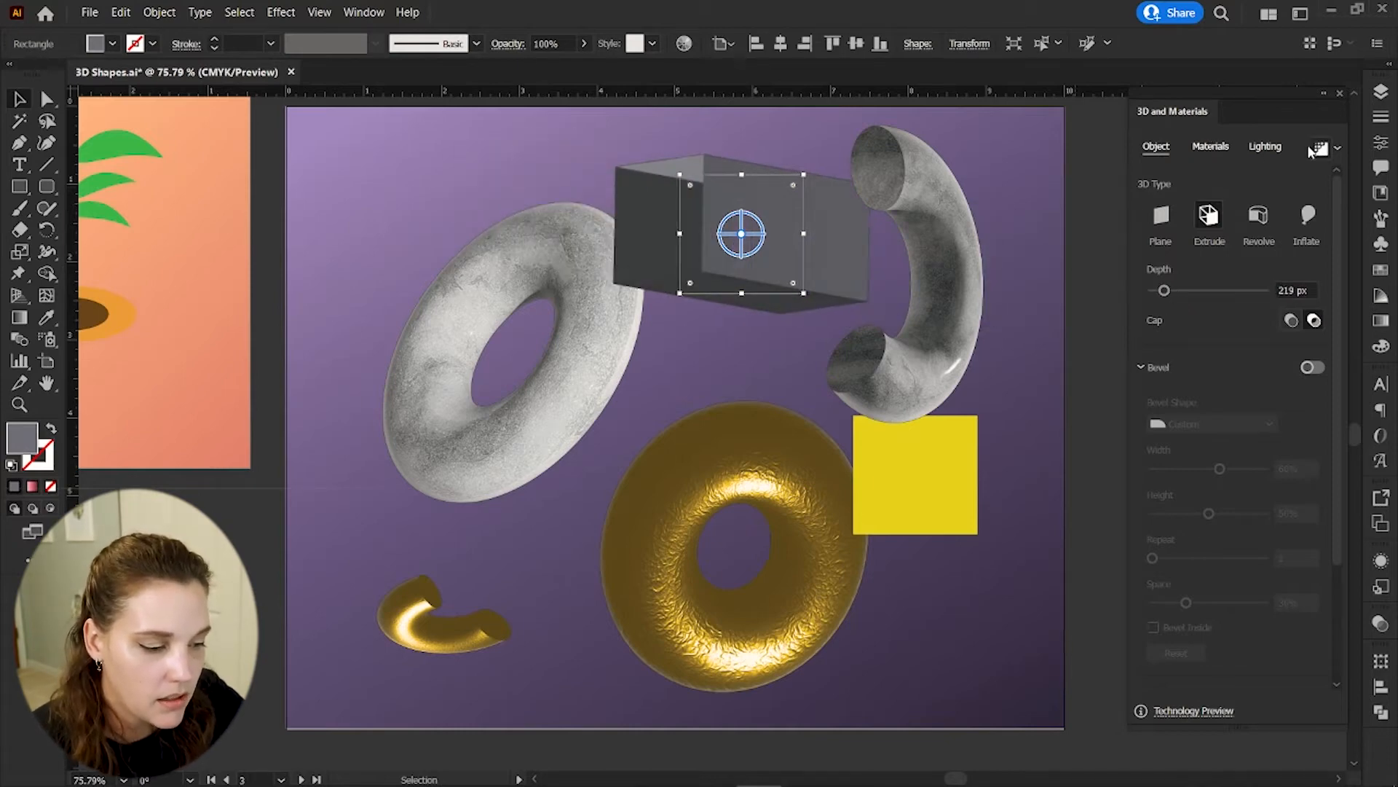
# - Set the gray box's light intensity to 92% and rotate the light to illuminate its long side
pyautogui.click(1267, 147)
pyautogui.moveTo(1191, 319); pyautogui.dragTo(1204, 319)
pyautogui.moveTo(1253, 364); pyautogui.dragTo(1206, 364)
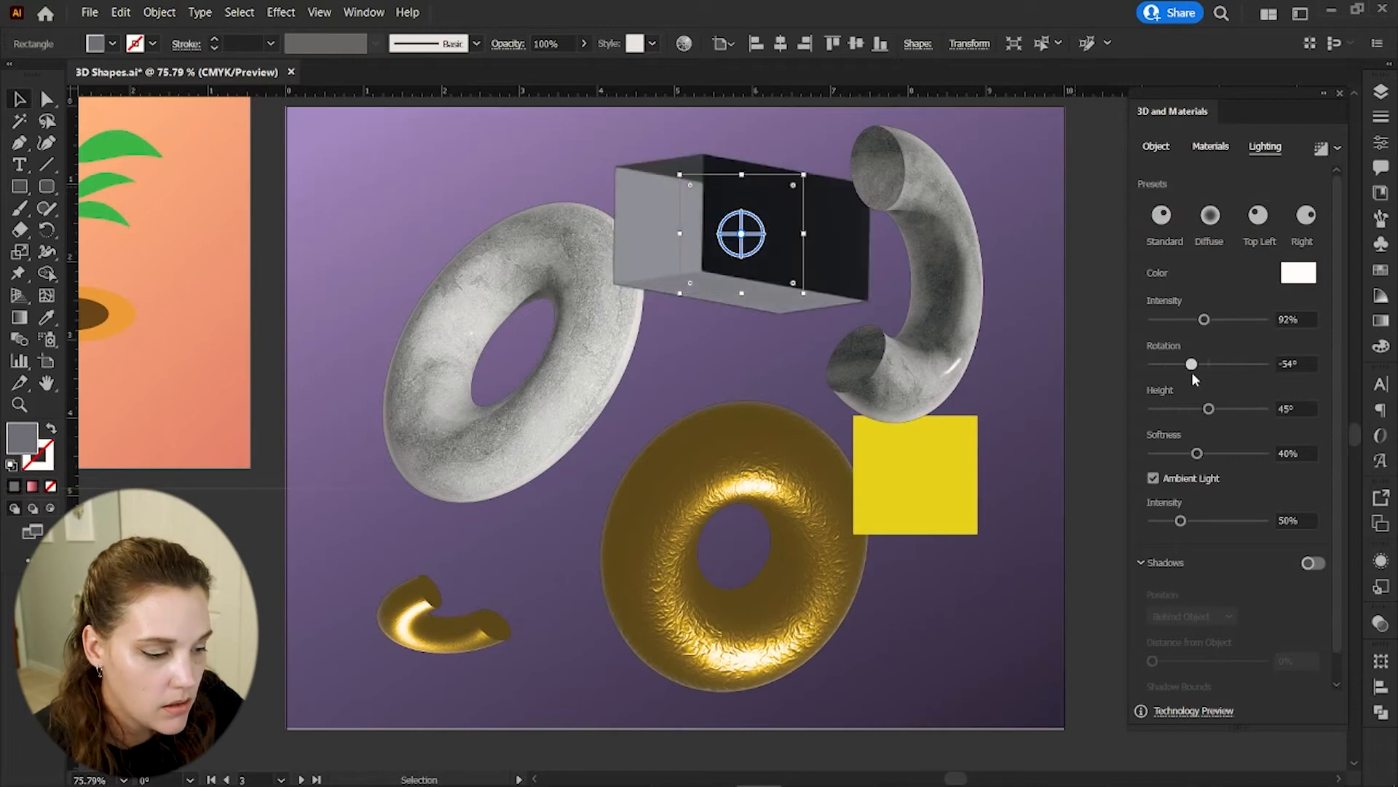
pyautogui.click(1002, 462)
# - Move the yellow square down and right, and inflate it with 64° X rotation, 16° Y rotation, 23 px depth and 57% volume
pyautogui.moveTo(964, 457); pyautogui.dragTo(995, 565)
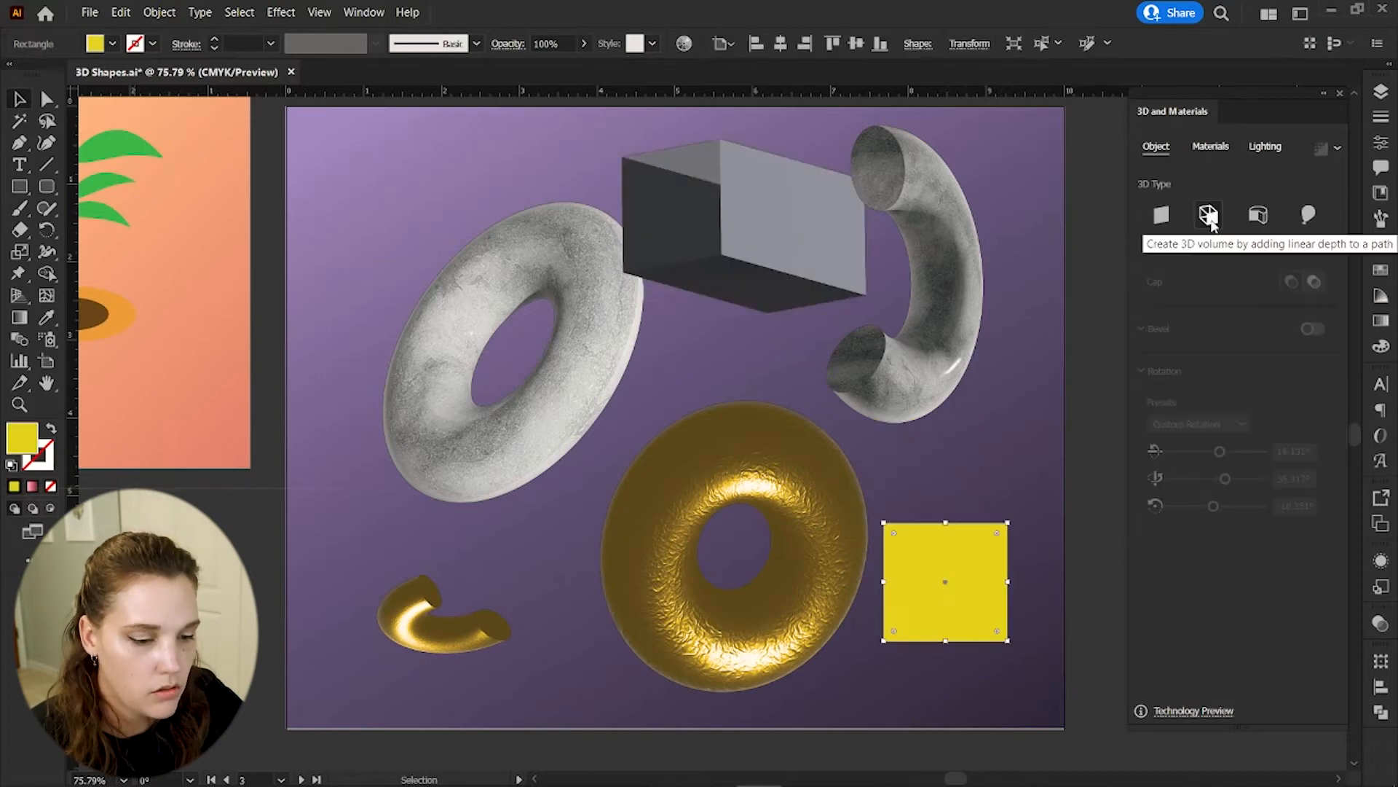
pyautogui.click(1308, 216)
pyautogui.moveTo(1217, 564); pyautogui.dragTo(1233, 537)
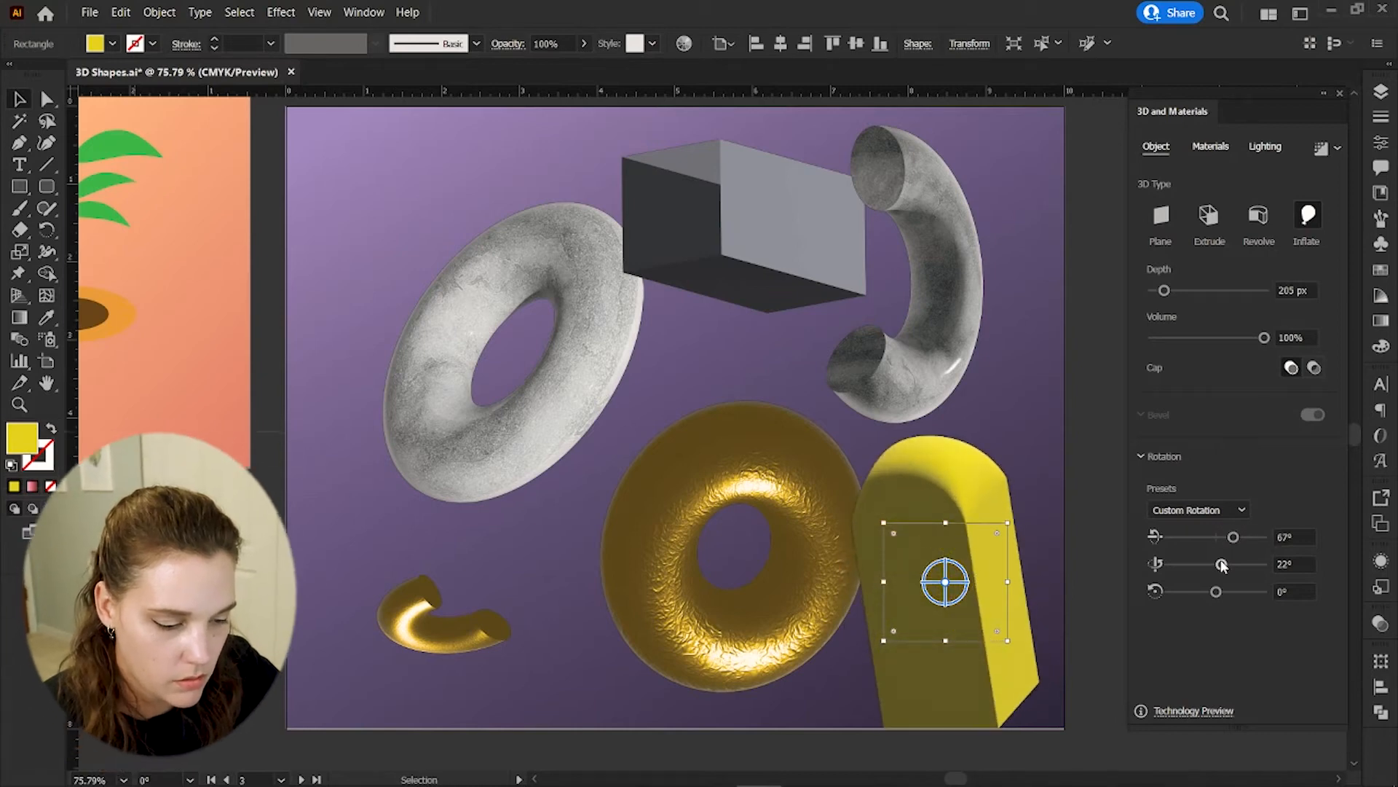
pyautogui.moveTo(1165, 292); pyautogui.dragTo(1154, 291)
pyautogui.moveTo(1262, 339); pyautogui.dragTo(1216, 357)
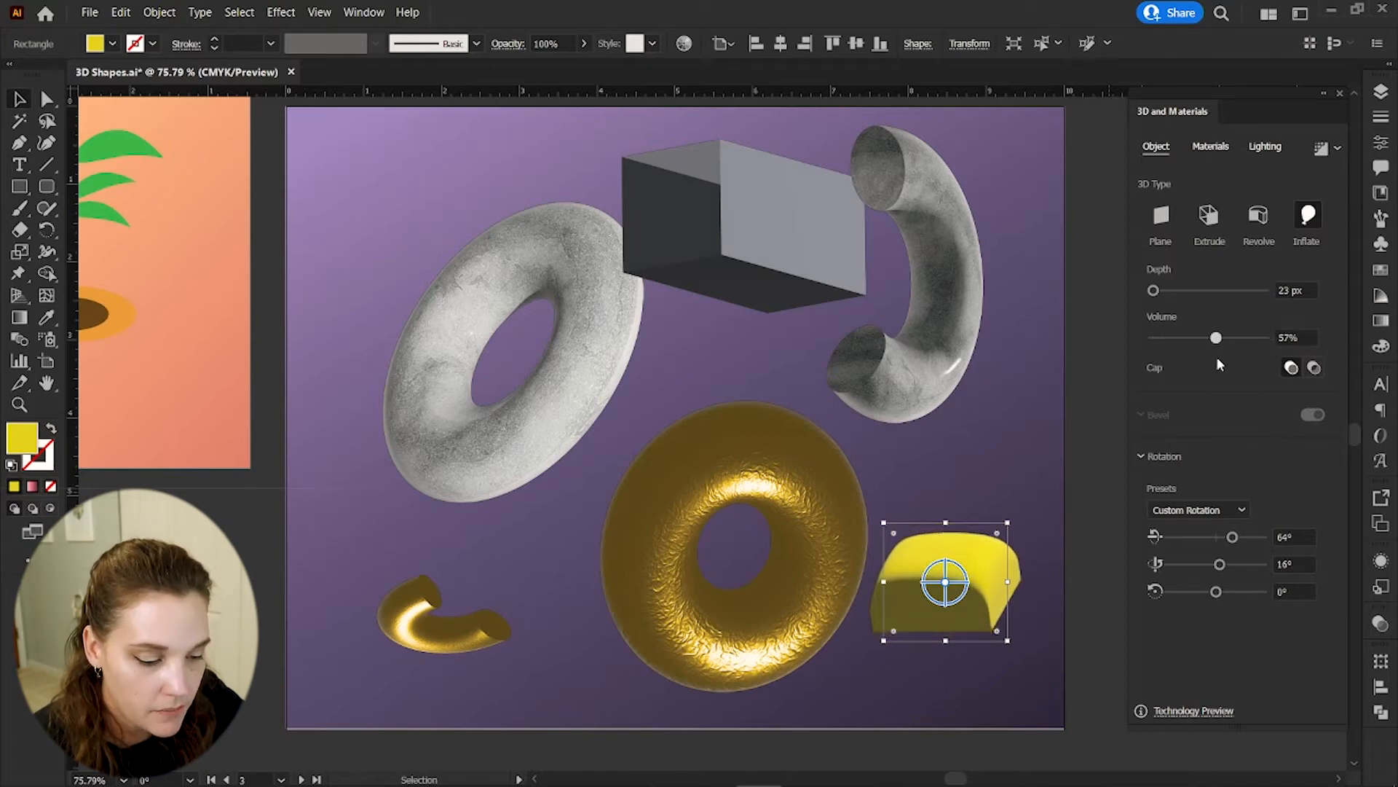
# - Set the inflated yellow square's volume to 68% and its depth to 62 px
pyautogui.press('z')
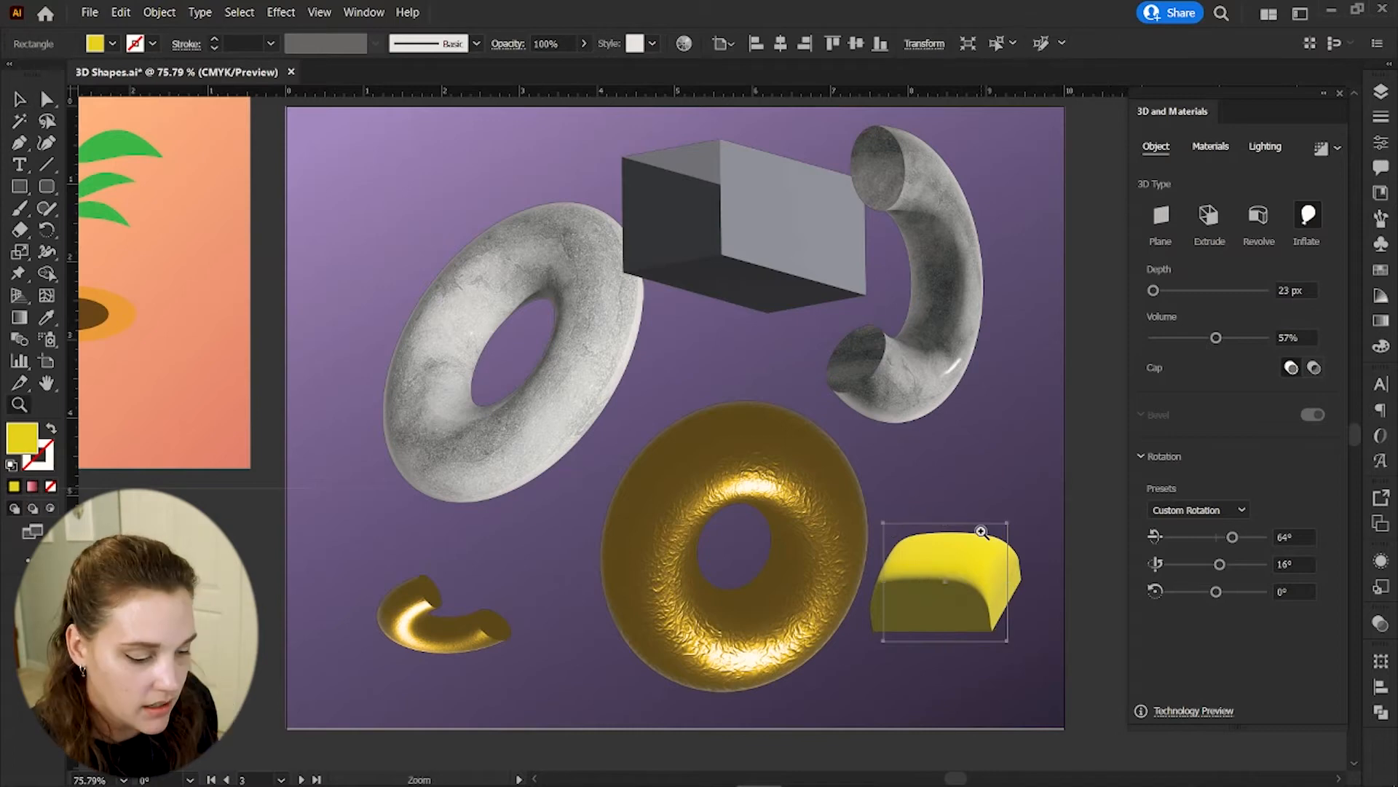
pyautogui.moveTo(981, 532); pyautogui.dragTo(1040, 567)
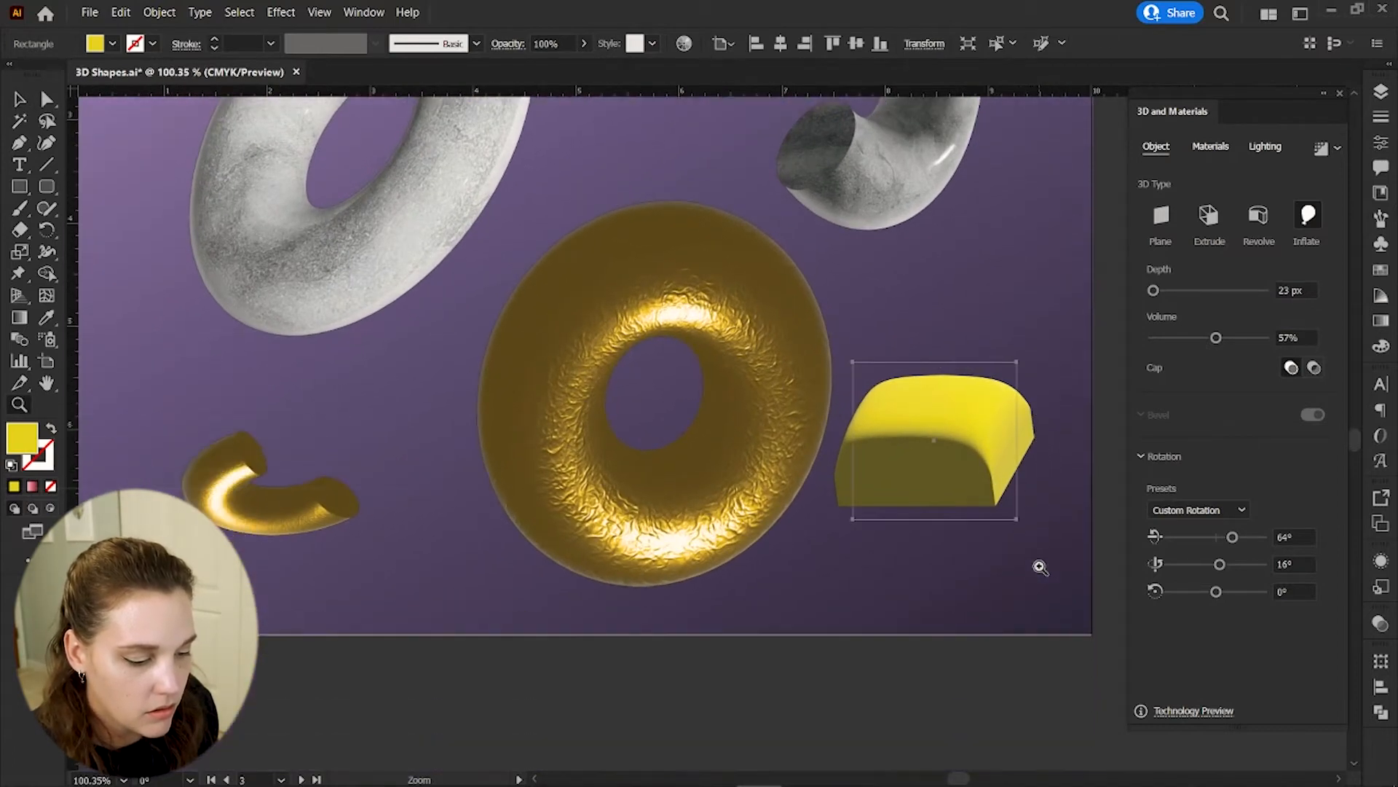
pyautogui.hscroll(2, 919, 532)
pyautogui.click(908, 478)
pyautogui.press('v')
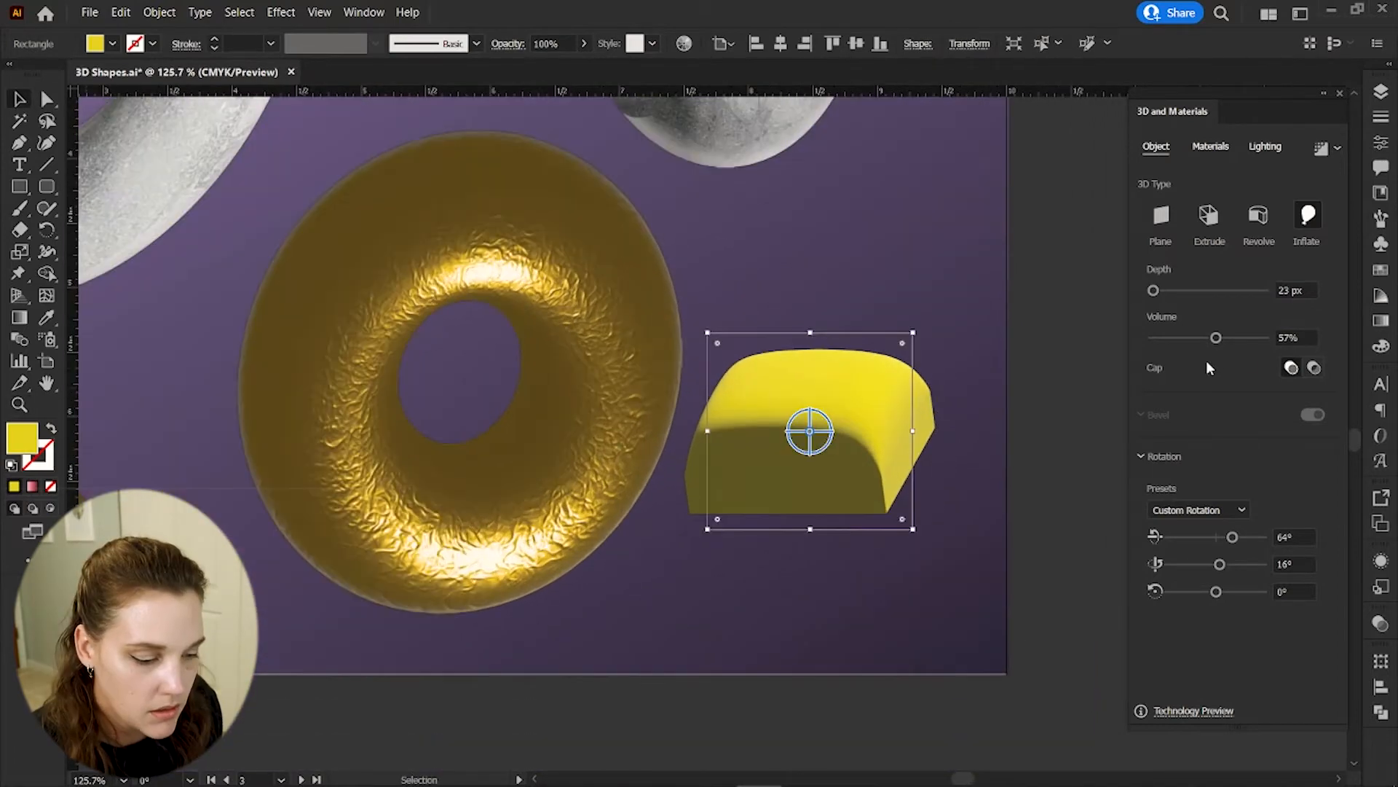
pyautogui.moveTo(1216, 338); pyautogui.dragTo(1229, 338)
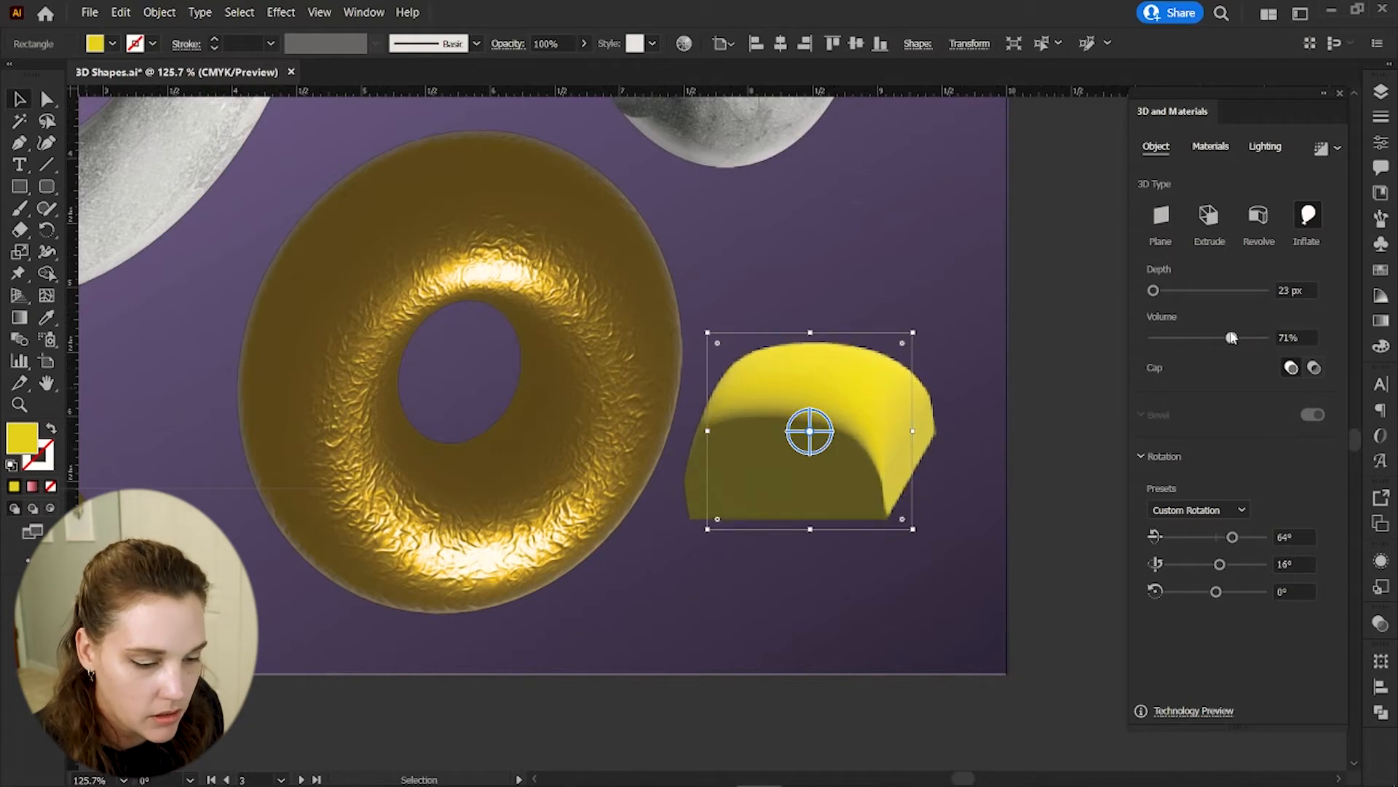
pyautogui.moveTo(1155, 293); pyautogui.dragTo(1158, 293)
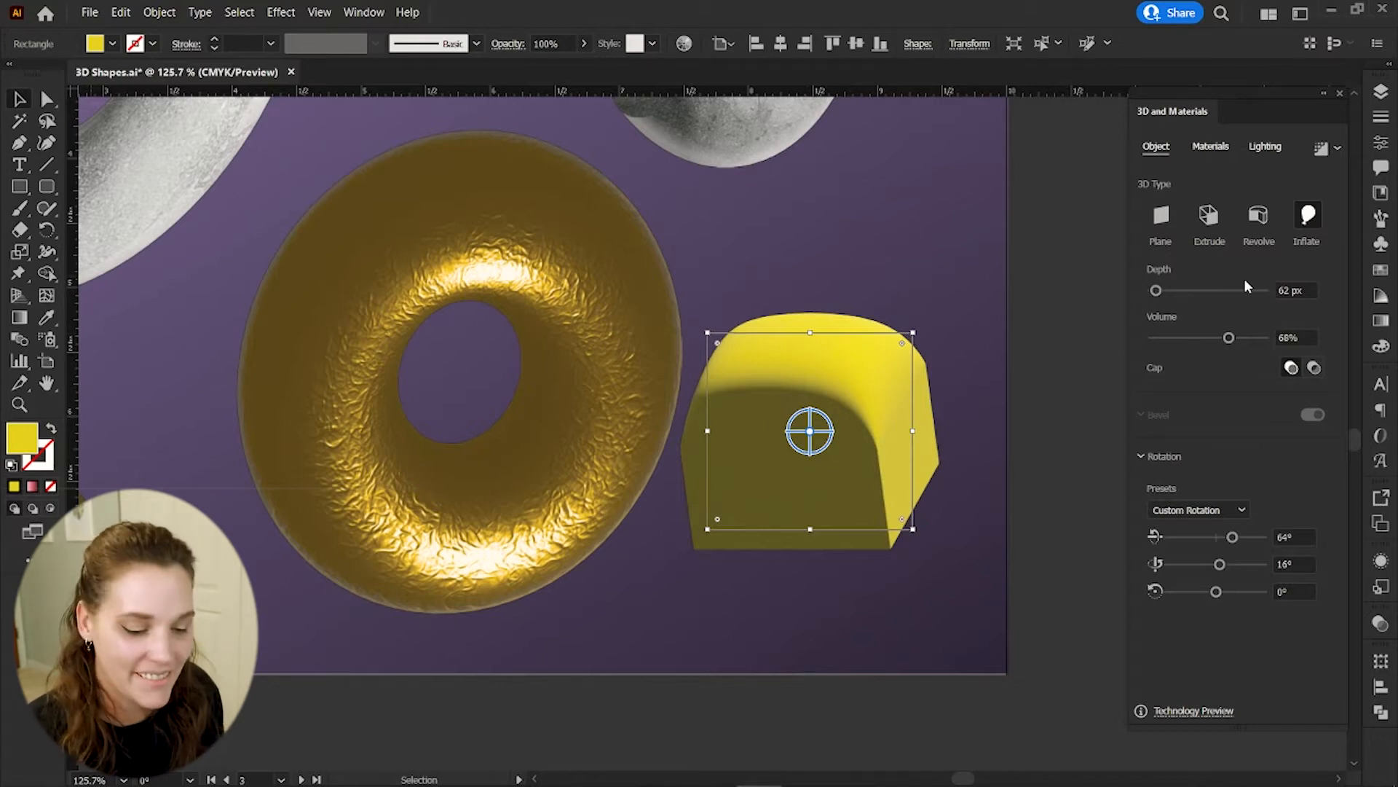
# - Light the yellow shape with the Diffuse preset, intensity 46%, rotation 131°, height 31°, softness 100% and ambient intensity 33%
pyautogui.click(1210, 146)
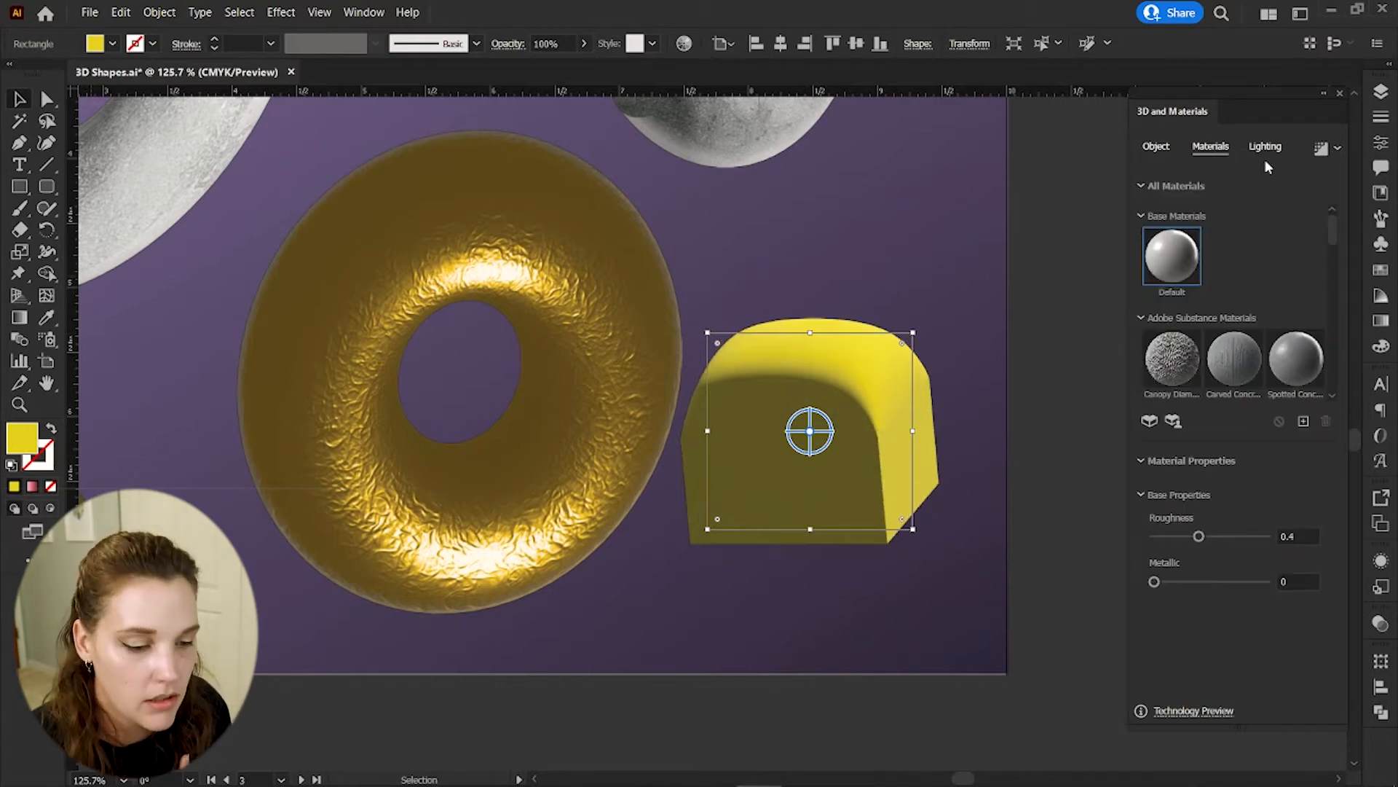
pyautogui.click(1265, 148)
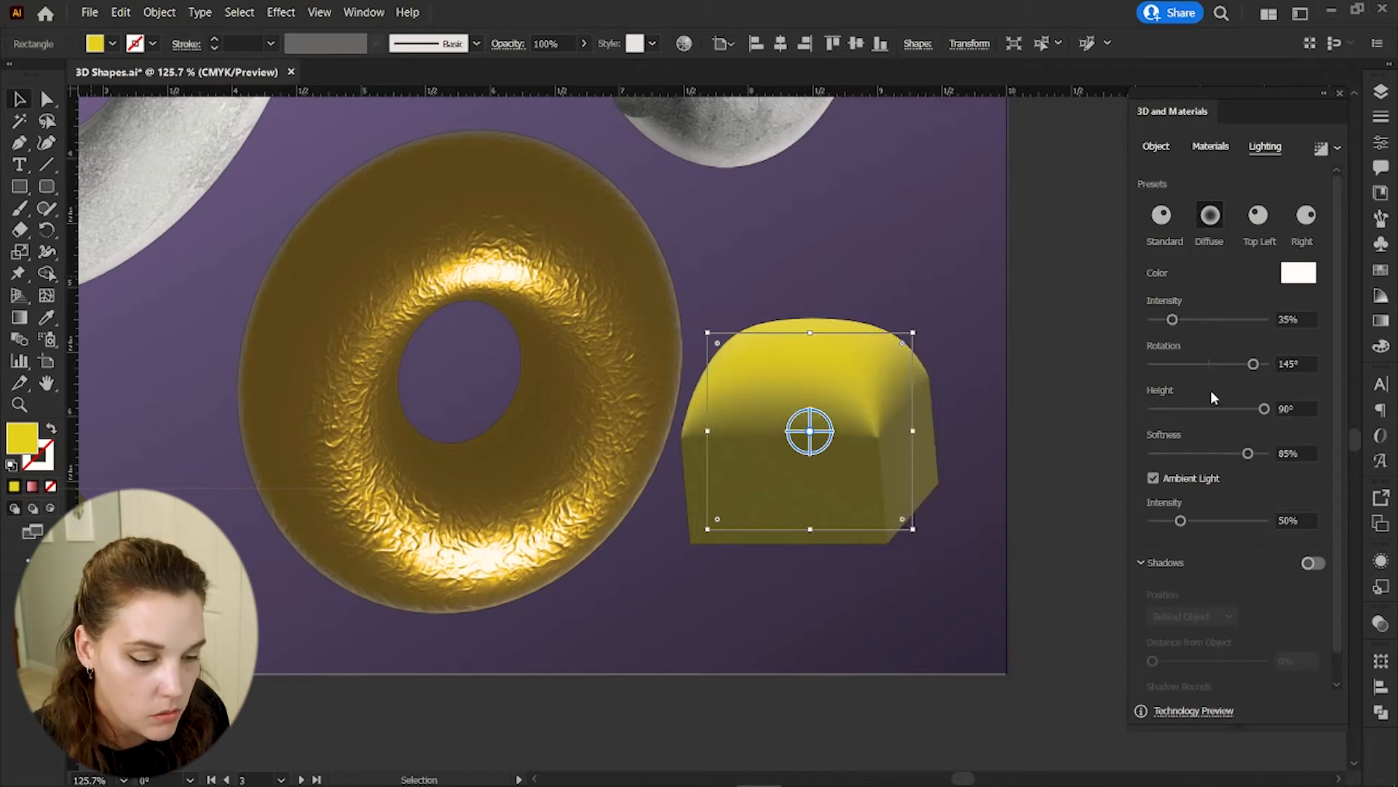
pyautogui.click(1173, 321)
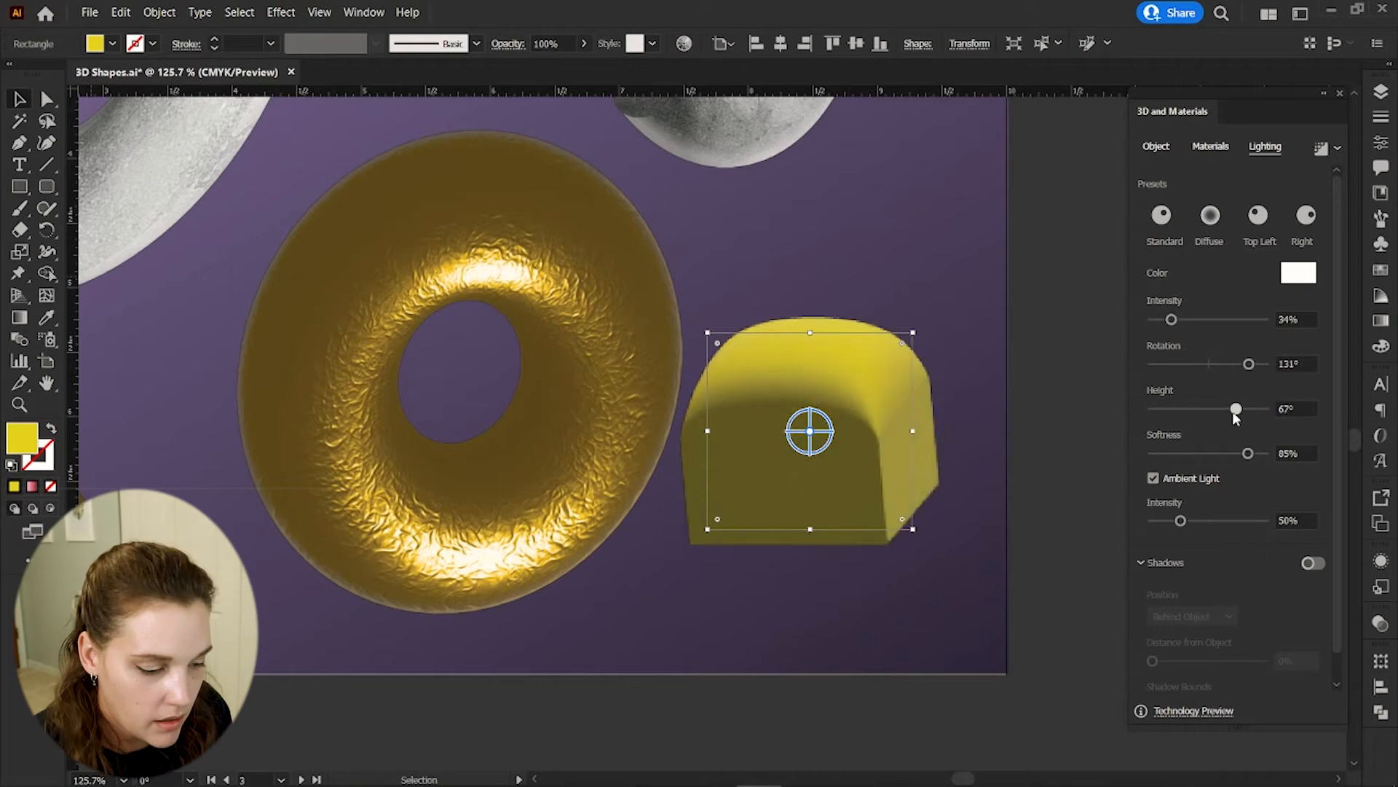
pyautogui.moveTo(1236, 415); pyautogui.dragTo(1207, 421)
pyautogui.moveTo(1188, 415); pyautogui.dragTo(1211, 412)
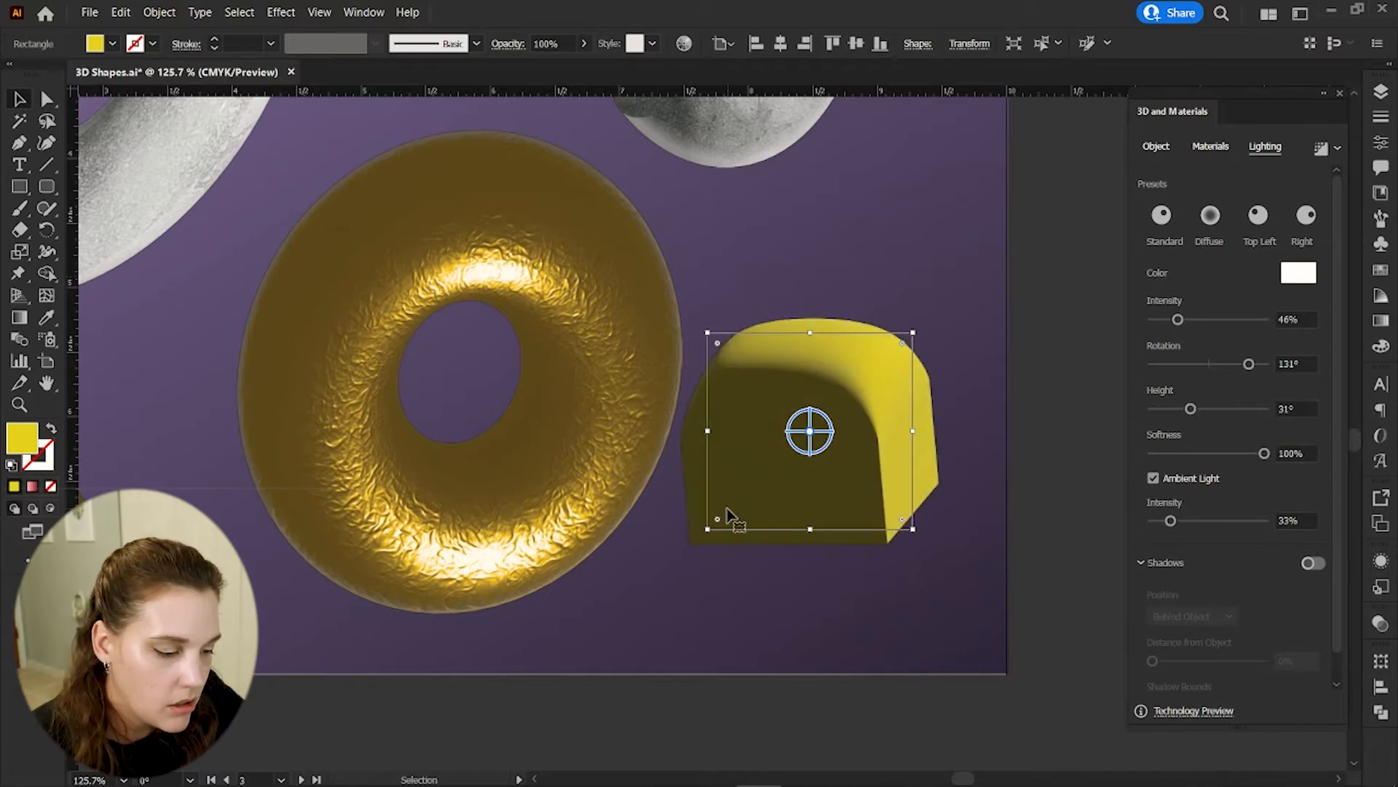
# - Slightly round the corners of the inflated yellow square and of the extruded gray box
pyautogui.moveTo(718, 341); pyautogui.dragTo(731, 359)
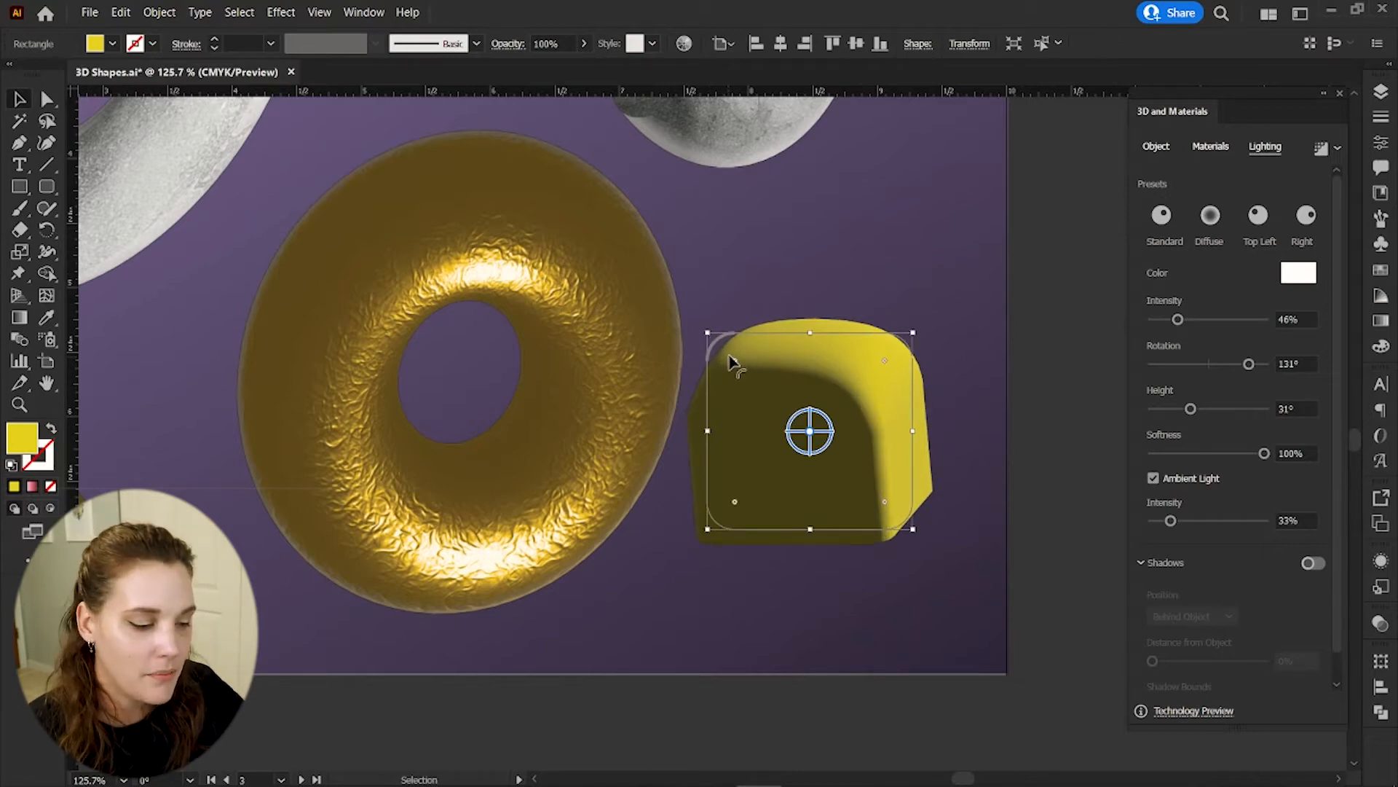
pyautogui.click(1157, 148)
pyautogui.click(942, 509)
pyautogui.press('z')
pyautogui.moveTo(904, 512); pyautogui.dragTo(739, 493)
pyautogui.press('v')
pyautogui.click(700, 348)
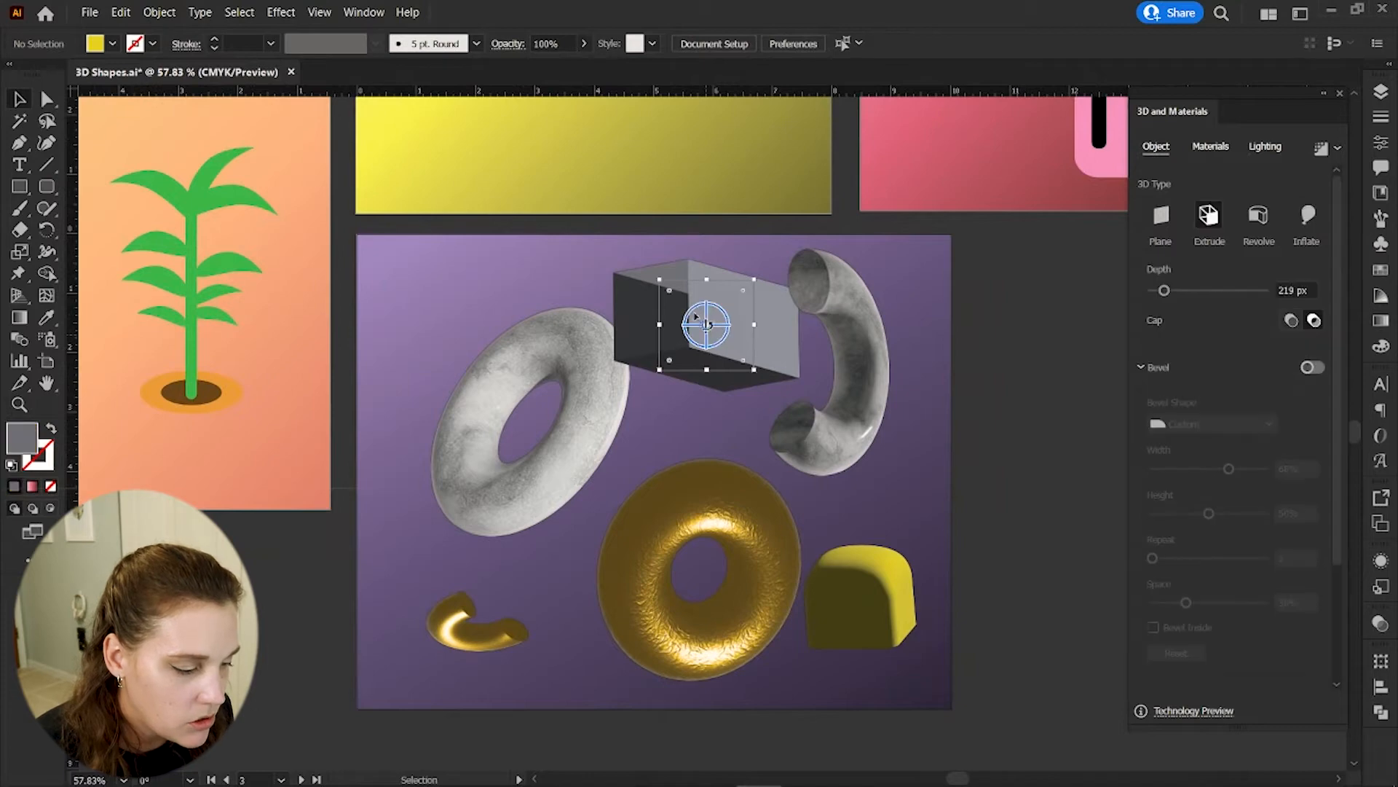
pyautogui.moveTo(670, 295); pyautogui.dragTo(678, 300)
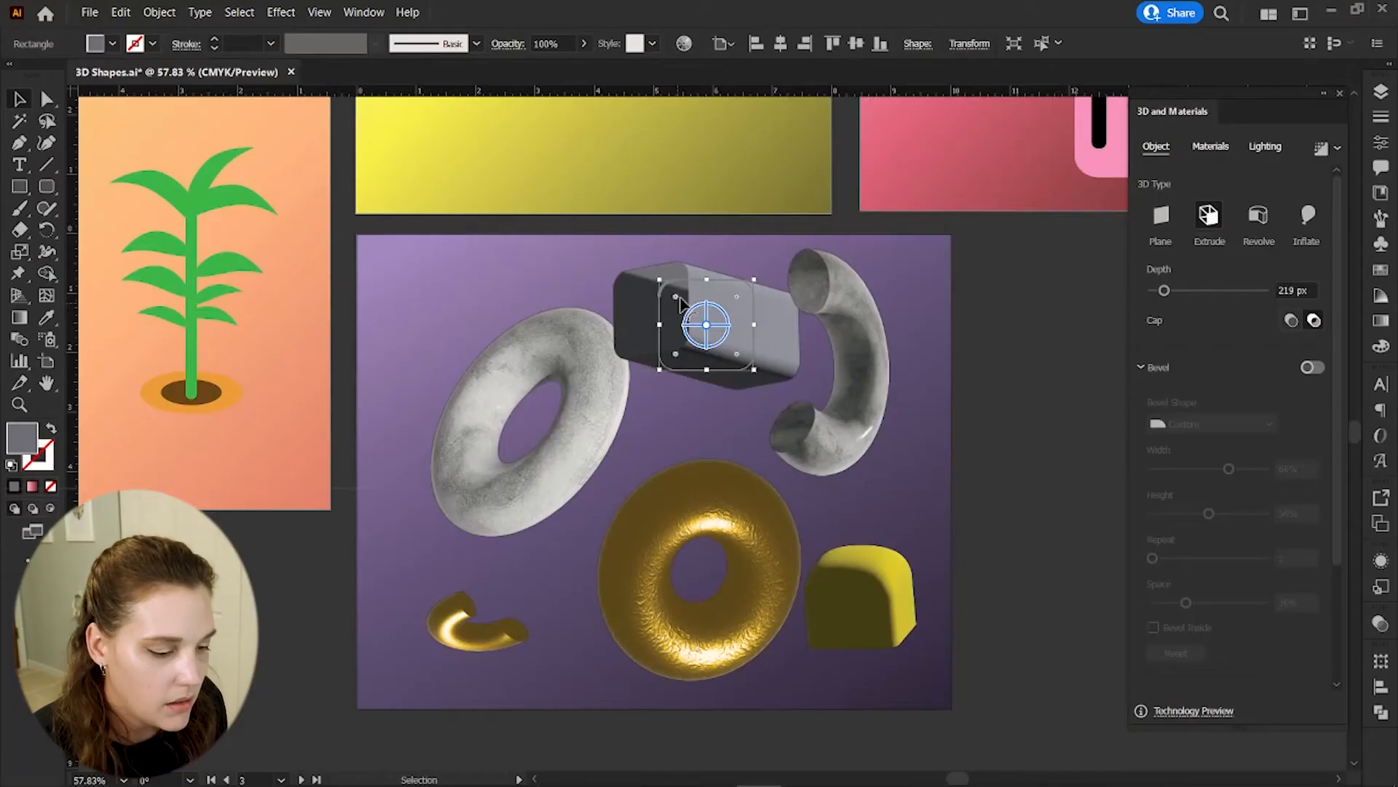
pyautogui.click(989, 373)
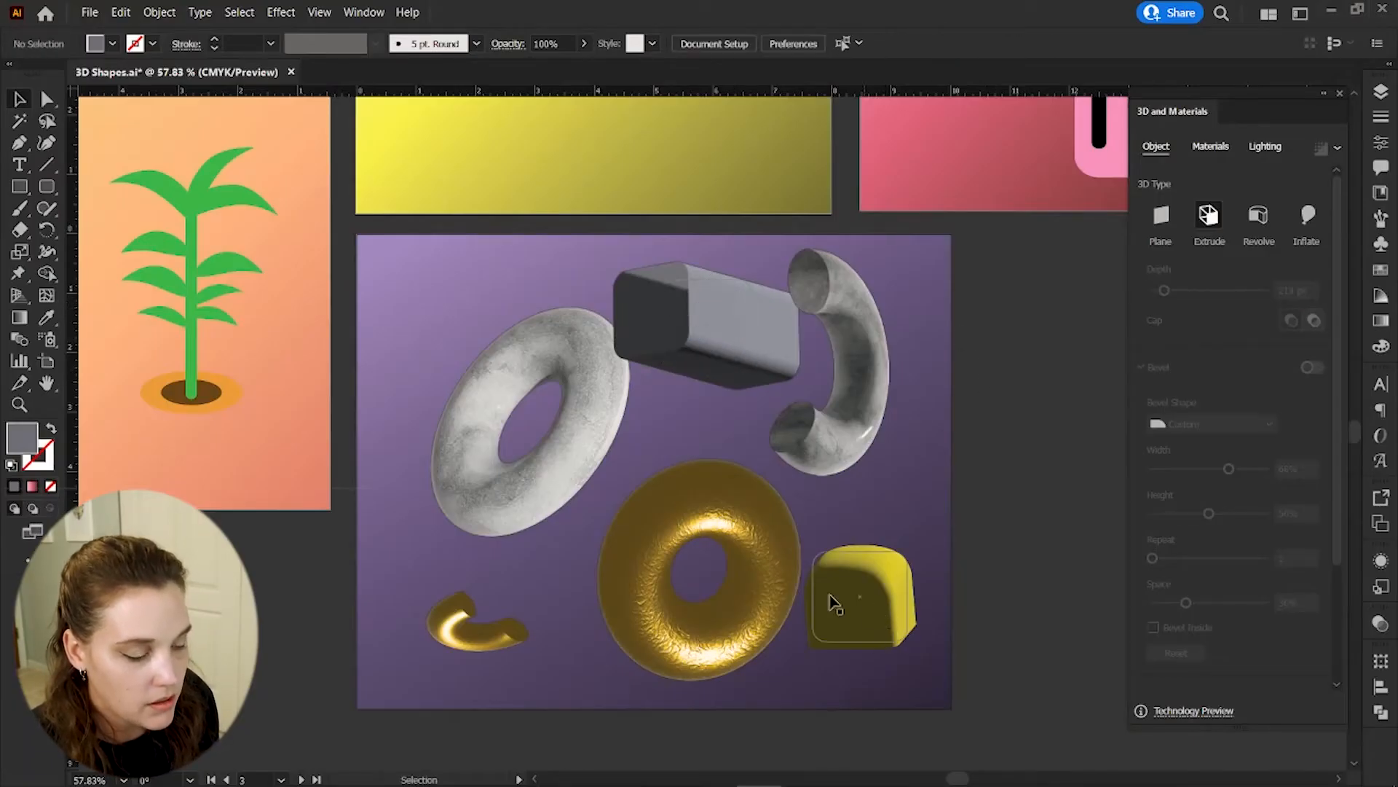
# - Move the large gold ring about 0.3 in to the left and slightly up
pyautogui.click(746, 585)
pyautogui.moveTo(747, 585); pyautogui.dragTo(728, 582)
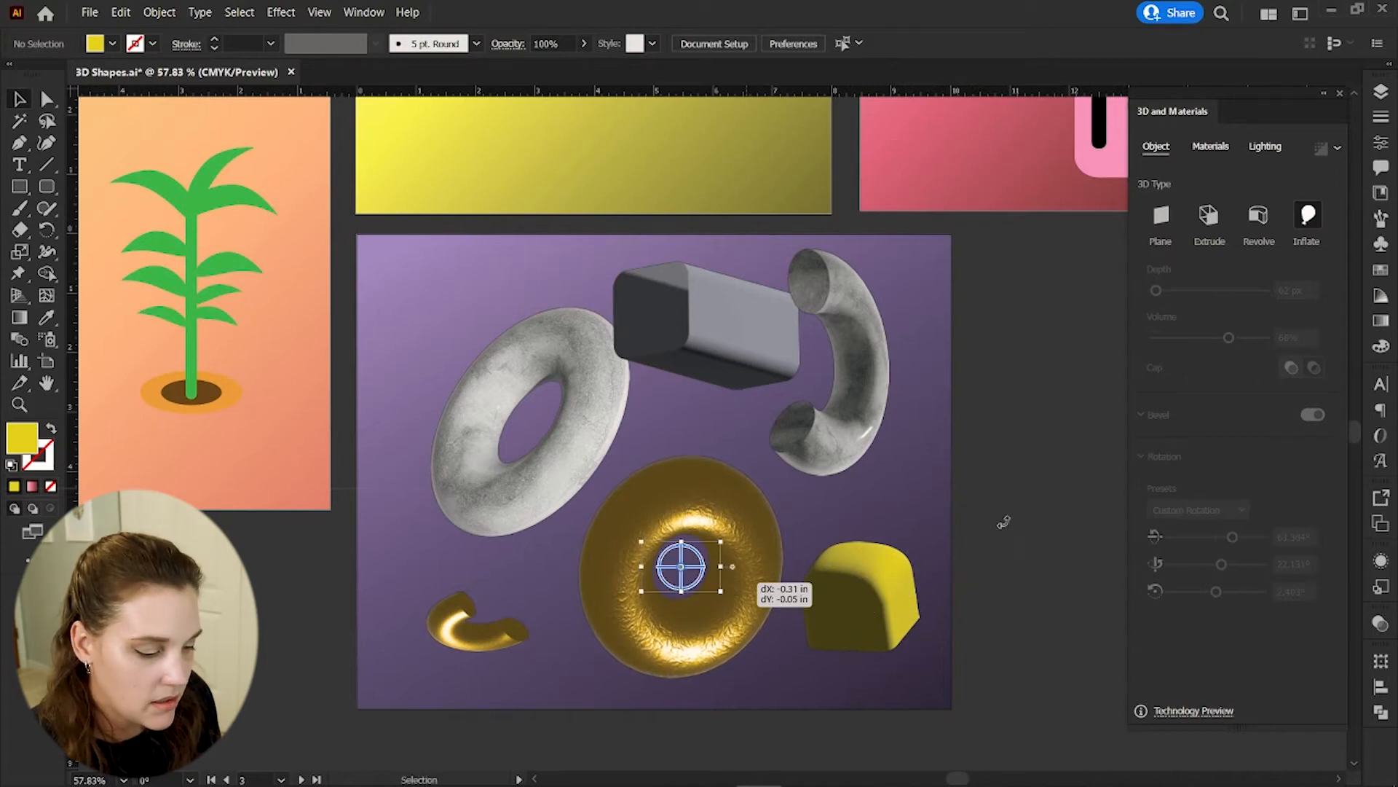
pyautogui.click(1030, 552)
# - Duplicate the small gold arc, enlarge and turn the copy, and place it behind the marble ring
pyautogui.moveTo(446, 627); pyautogui.dragTo(444, 389)
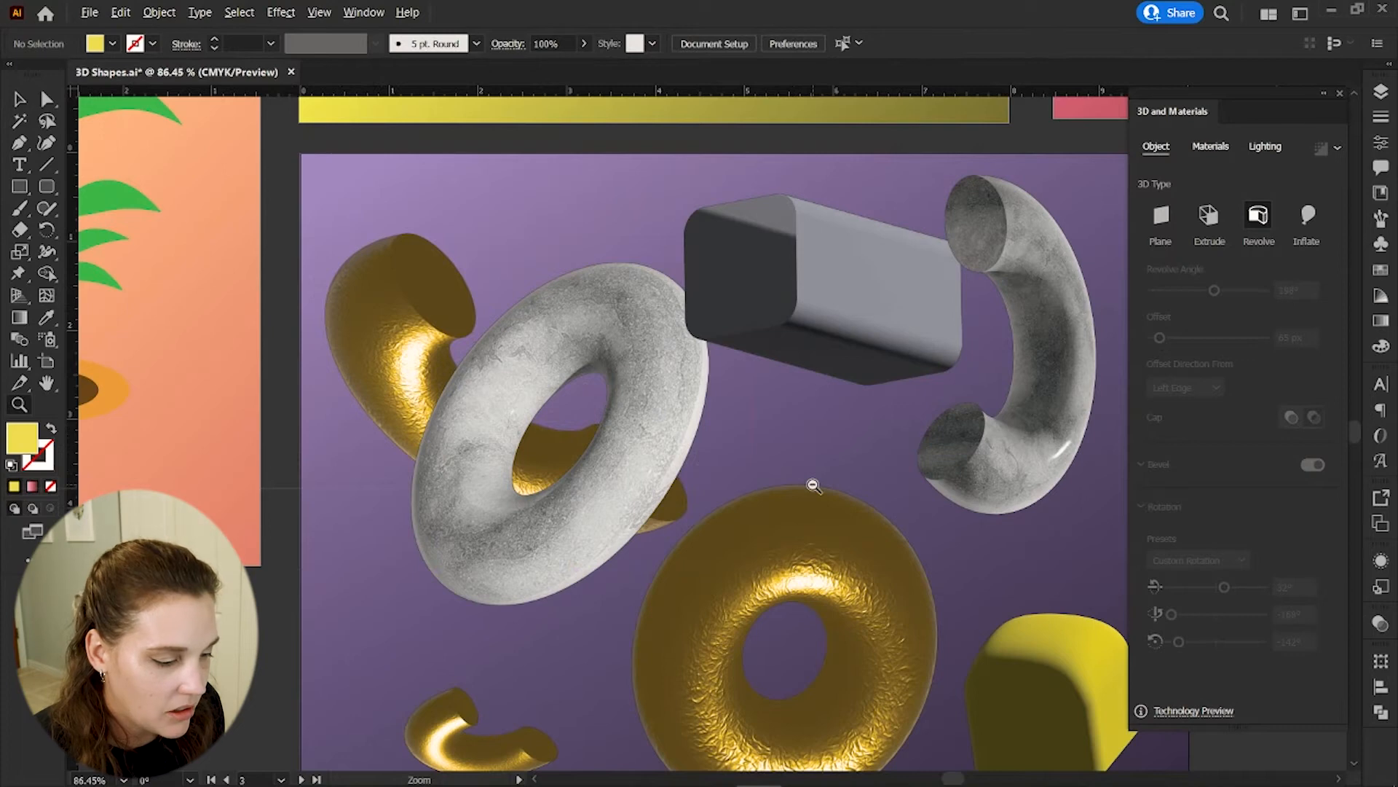
pyautogui.moveTo(813, 485); pyautogui.dragTo(711, 475)
pyautogui.press('v')
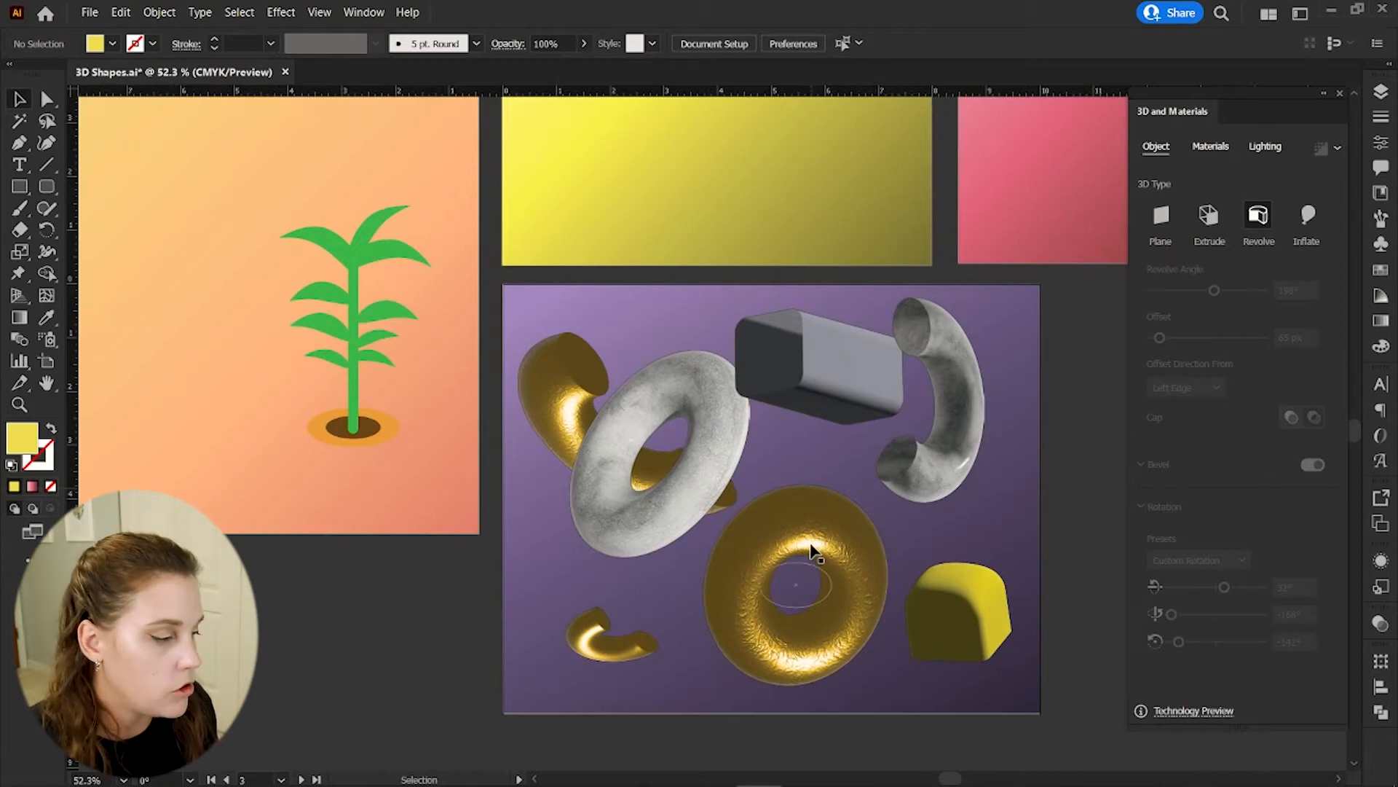
# - Draw a 0.6373 in yellow circle in the gap above the large gold ring
pyautogui.moveTo(26, 194); pyautogui.dragTo(109, 186)
pyautogui.moveTo(784, 443)
pyautogui.mouseDown()
pyautogui.moveTo(818, 477)
pyautogui.moveTo(794, 456)
pyautogui.mouseUp()
pyautogui.press('v')
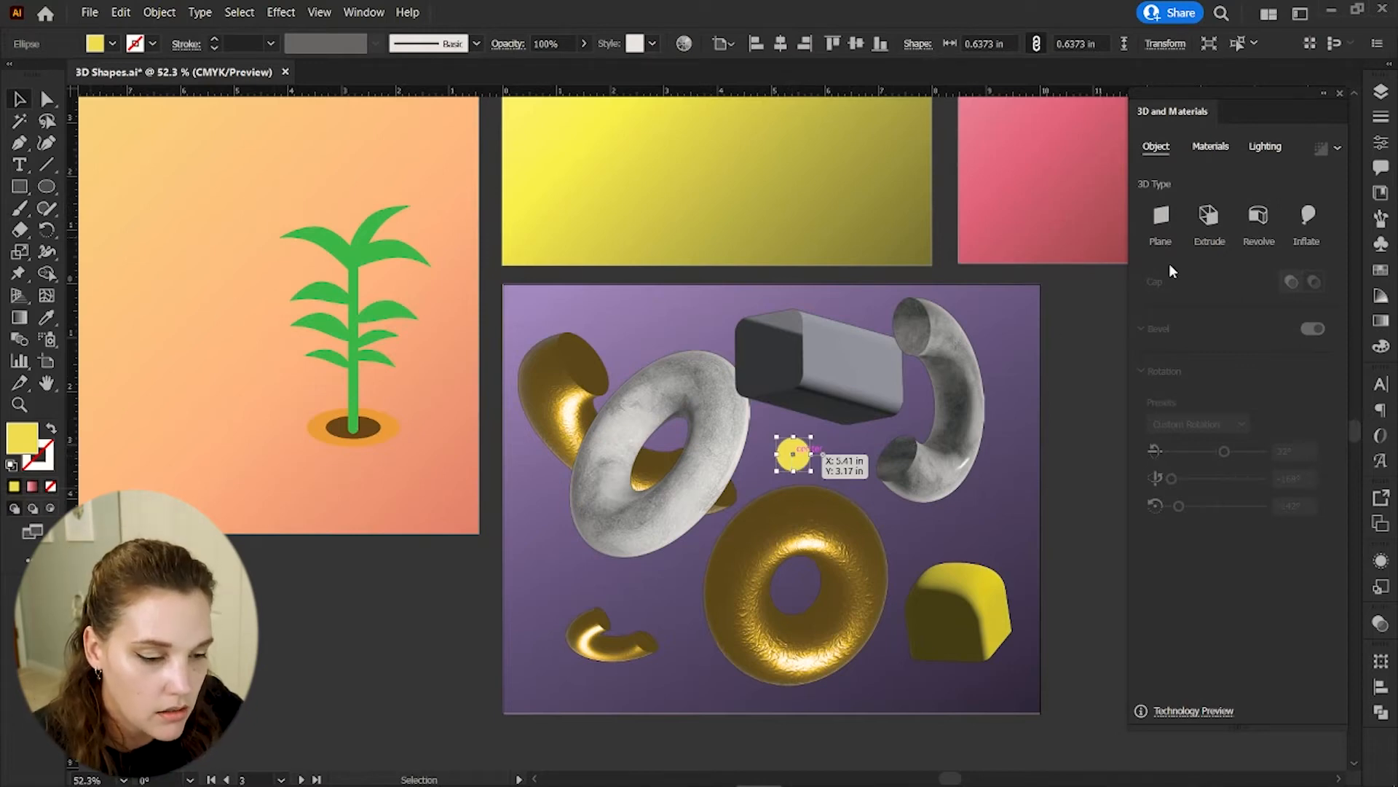
# - Inflate the small yellow circle into a sphere and nudge it slightly up and to the right
pyautogui.click(1308, 216)
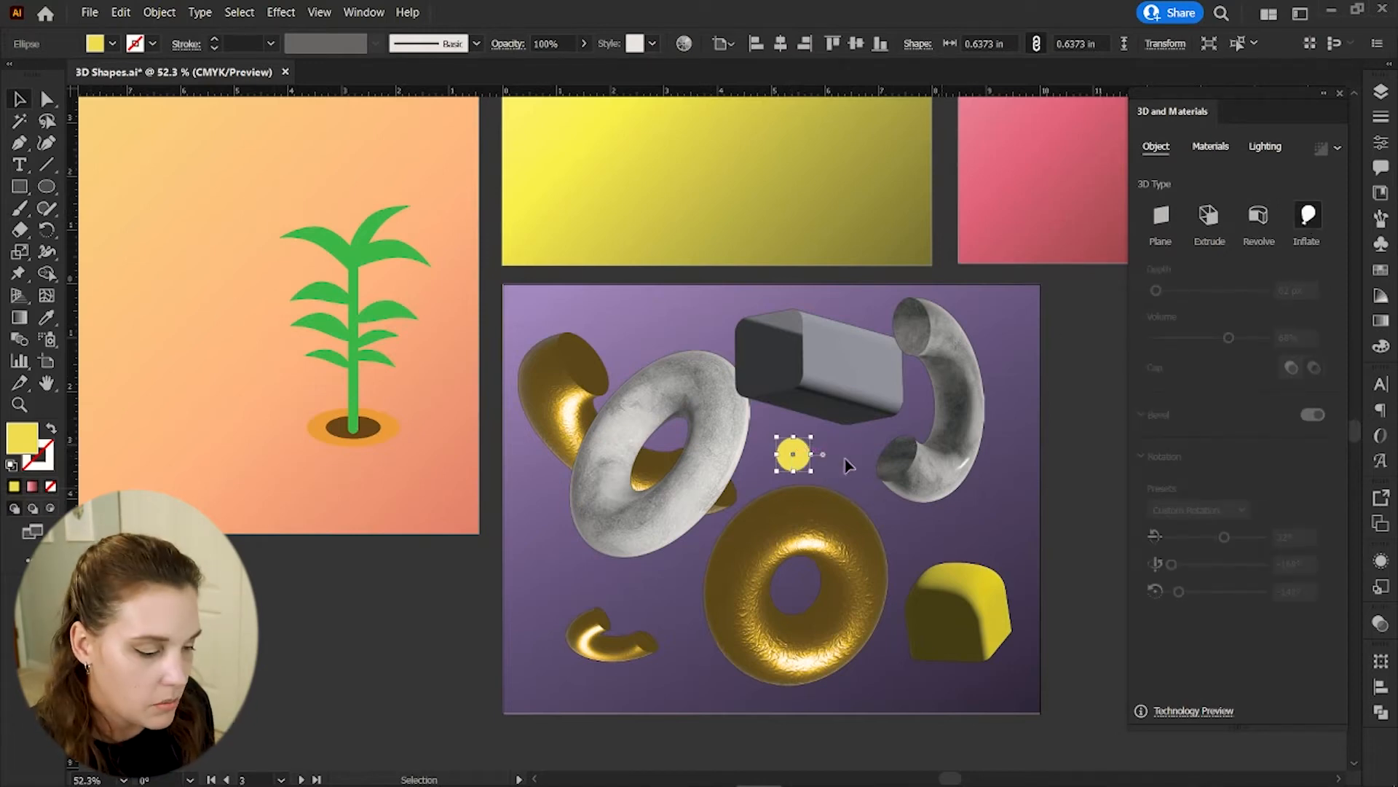
pyautogui.press('z')
pyautogui.moveTo(848, 463); pyautogui.dragTo(964, 488)
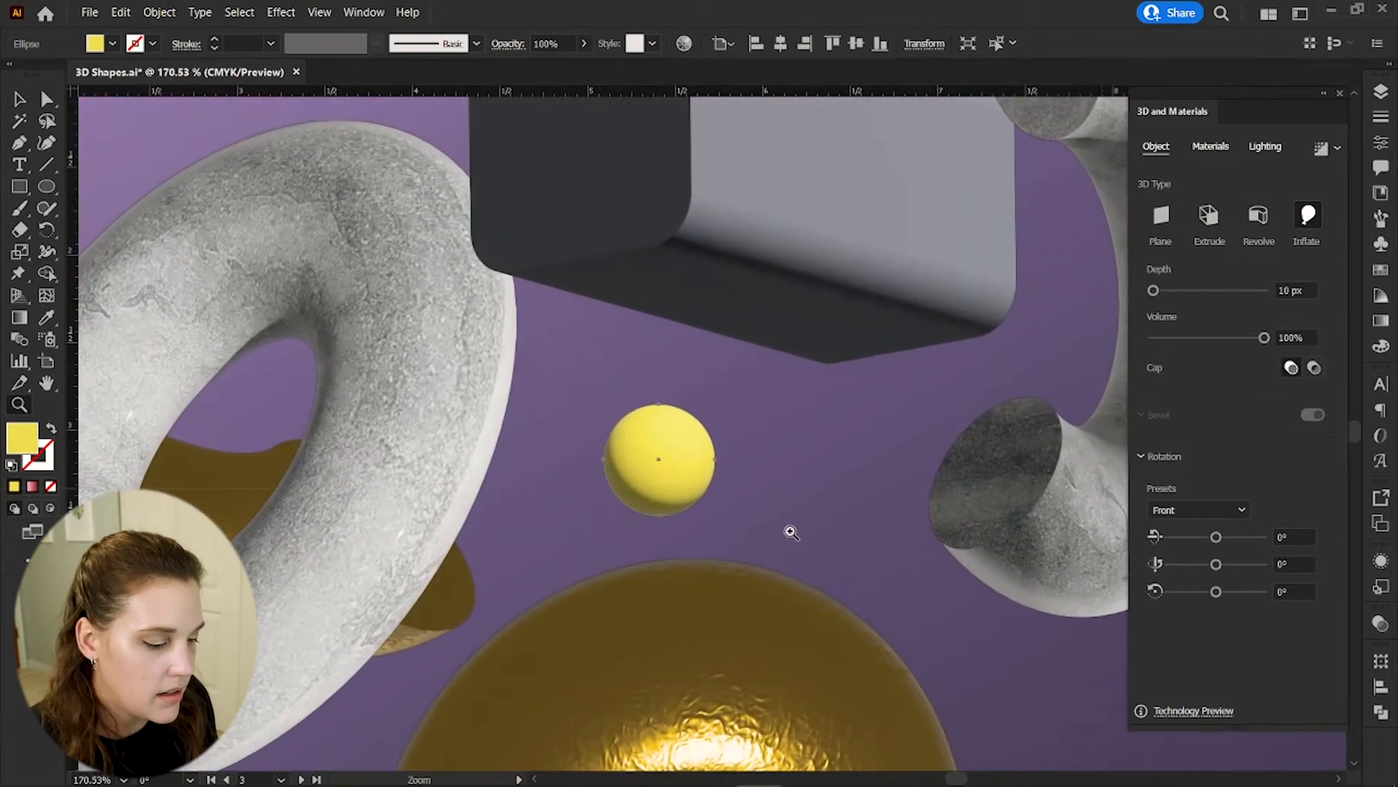
pyautogui.press('v')
pyautogui.click(658, 456)
pyautogui.moveTo(672, 459)
pyautogui.mouseDown()
pyautogui.moveTo(711, 452)
pyautogui.moveTo(695, 445)
pyautogui.mouseUp()
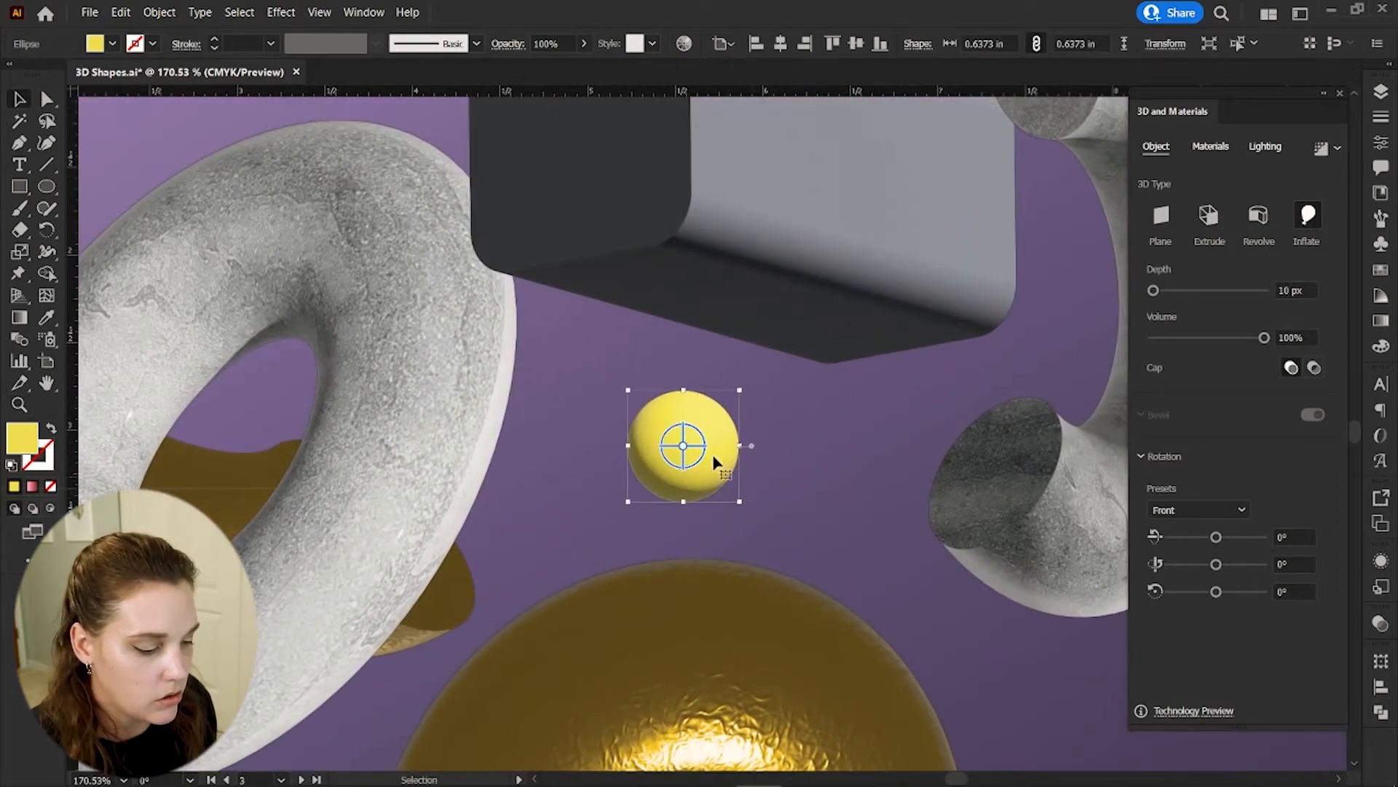
# - Place a slightly smaller copy of the yellow sphere above the small gold arc and apply the Gold Leaf Fold material
pyautogui.hotkey('ctrl', '0')
pyautogui.moveTo(755, 343); pyautogui.dragTo(491, 606)
pyautogui.click(1209, 147)
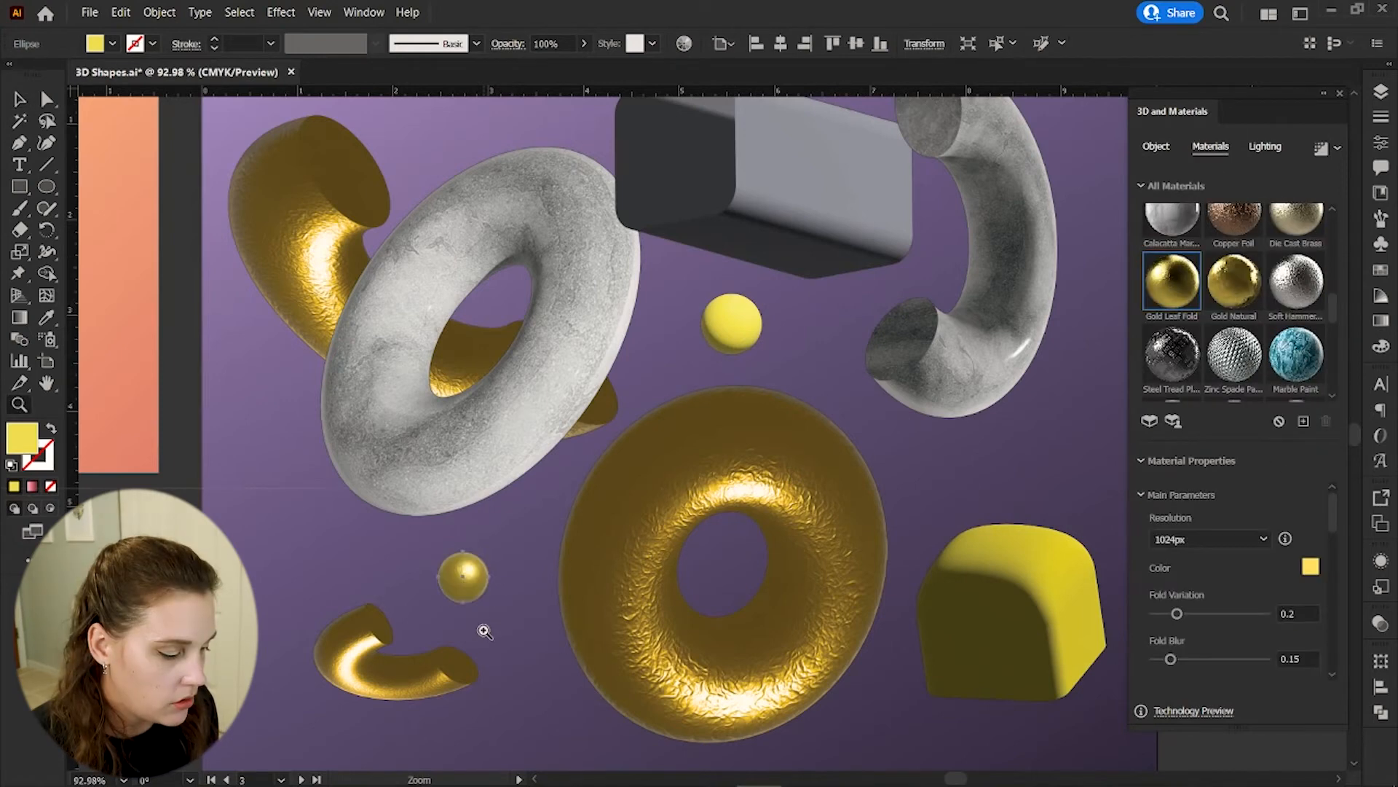
# - Set the gold sphere material's luminosity to 0.59 and contrast to 0.23
pyautogui.moveTo(485, 631); pyautogui.dragTo(580, 655)
pyautogui.moveTo(1209, 535); pyautogui.dragTo(1215, 539)
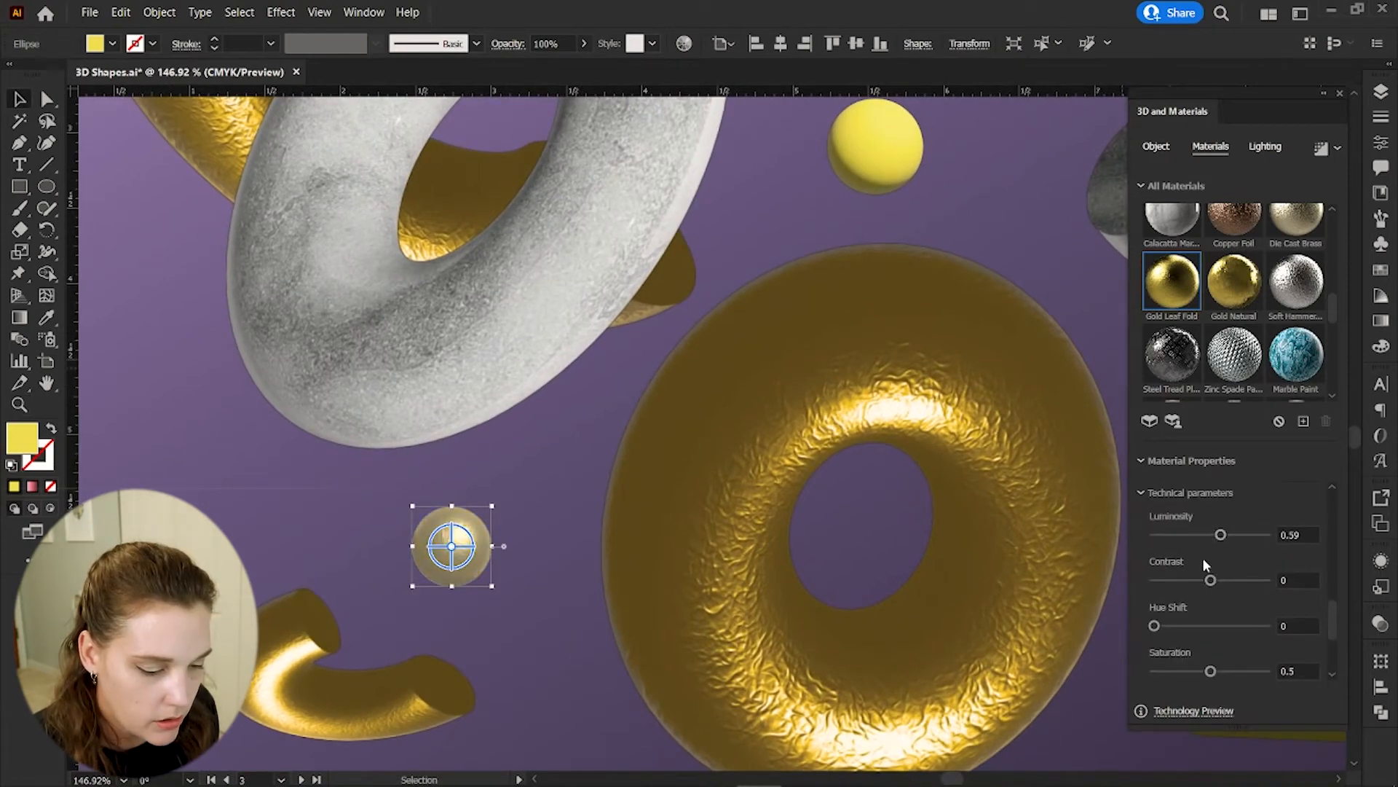
pyautogui.moveTo(1210, 581); pyautogui.dragTo(1221, 581)
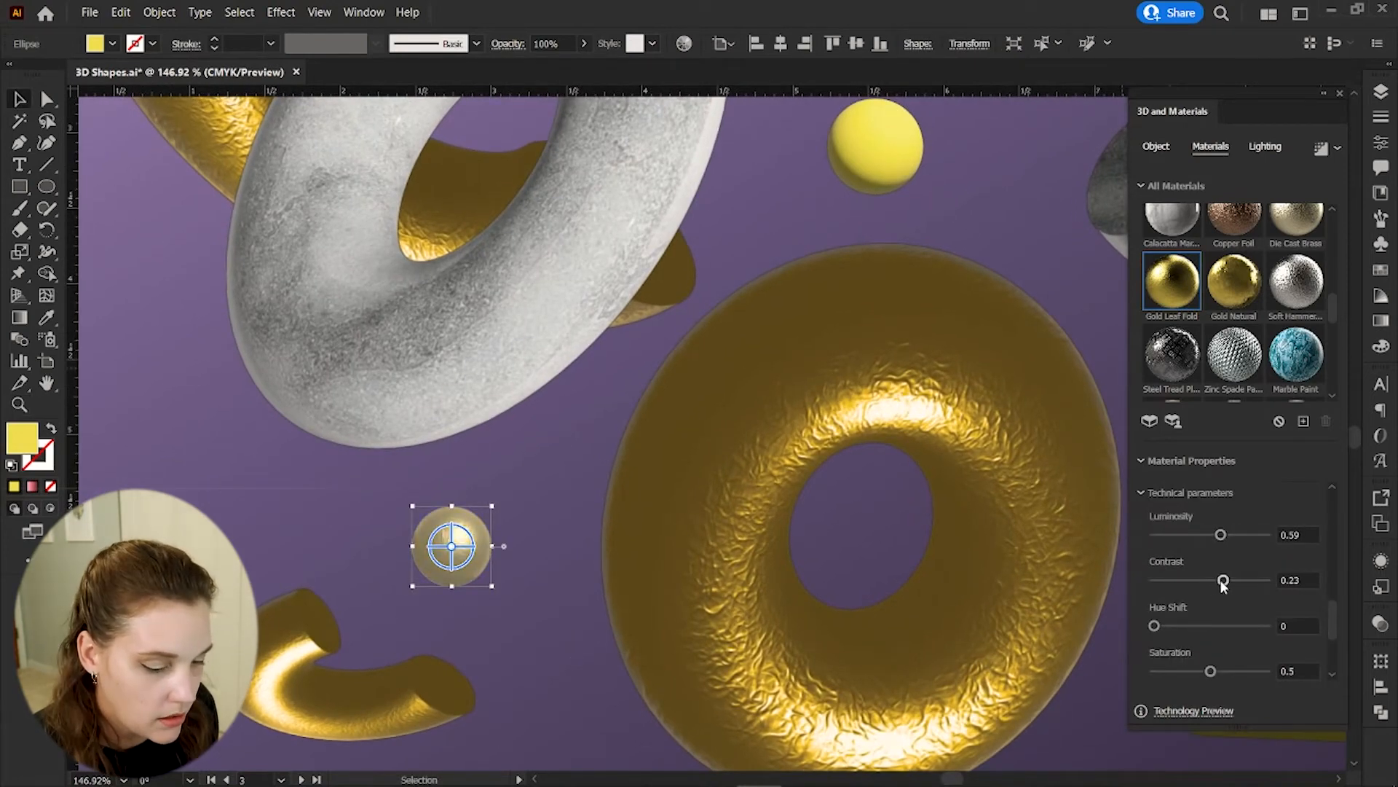
pyautogui.hotkey('ctrl', 'shift', 'a')
# - Duplicate the gold sphere and place the copy beside the lower end of the marble arc
pyautogui.press('z')
pyautogui.moveTo(575, 575); pyautogui.dragTo(428, 537)
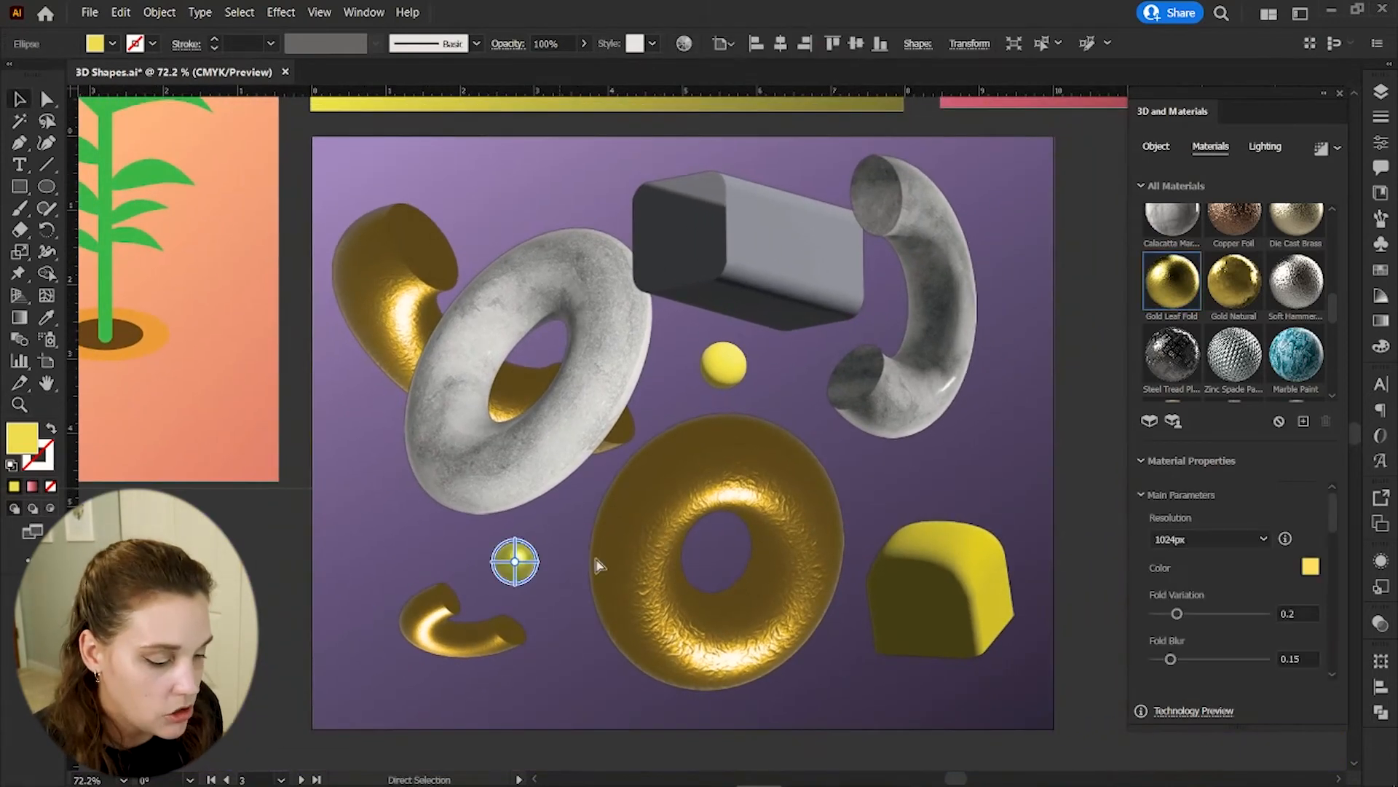
pyautogui.moveTo(523, 568); pyautogui.dragTo(957, 431)
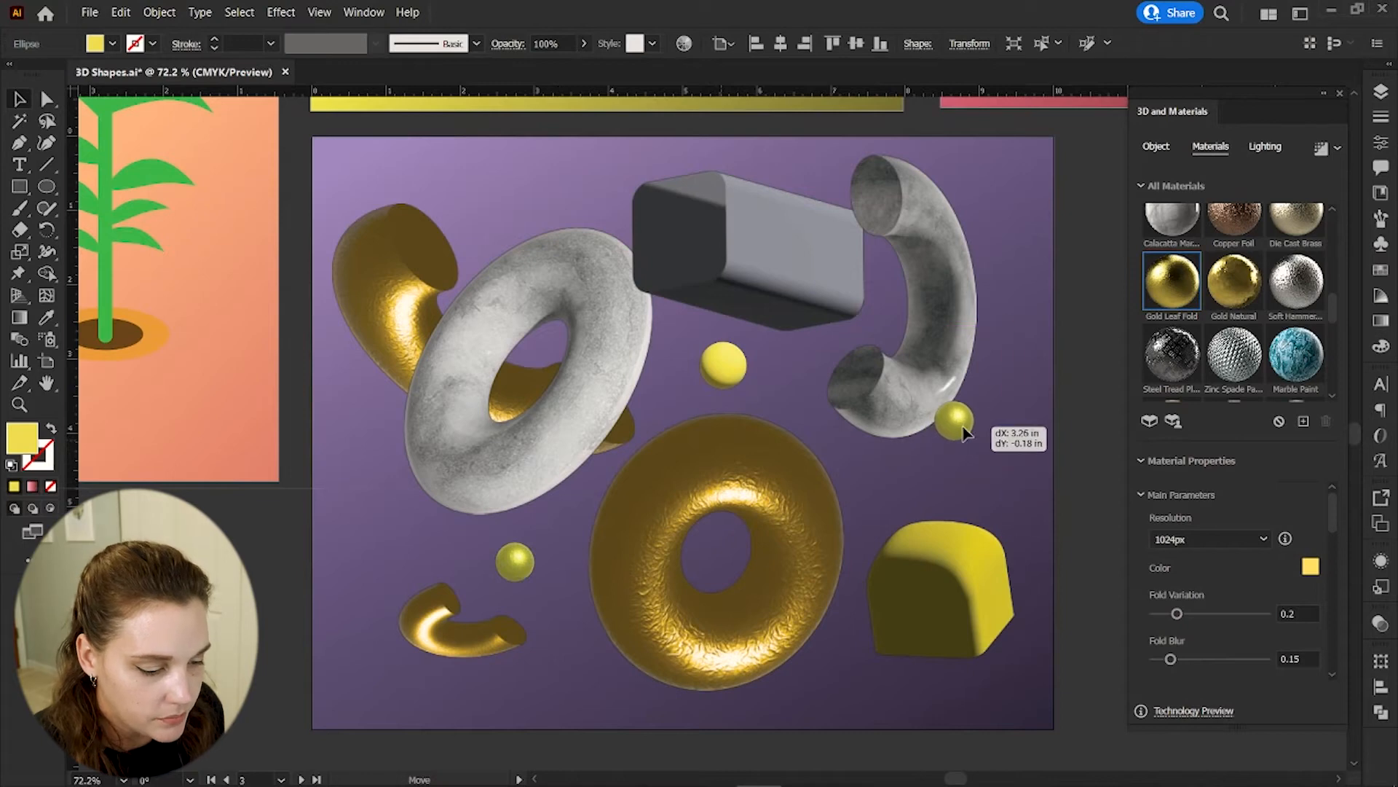
# - Enlarge the copied sphere beside the lower end of the marble arc and change its Gold Leaf Fold material colour to gray
pyautogui.moveTo(965, 441); pyautogui.dragTo(1000, 475)
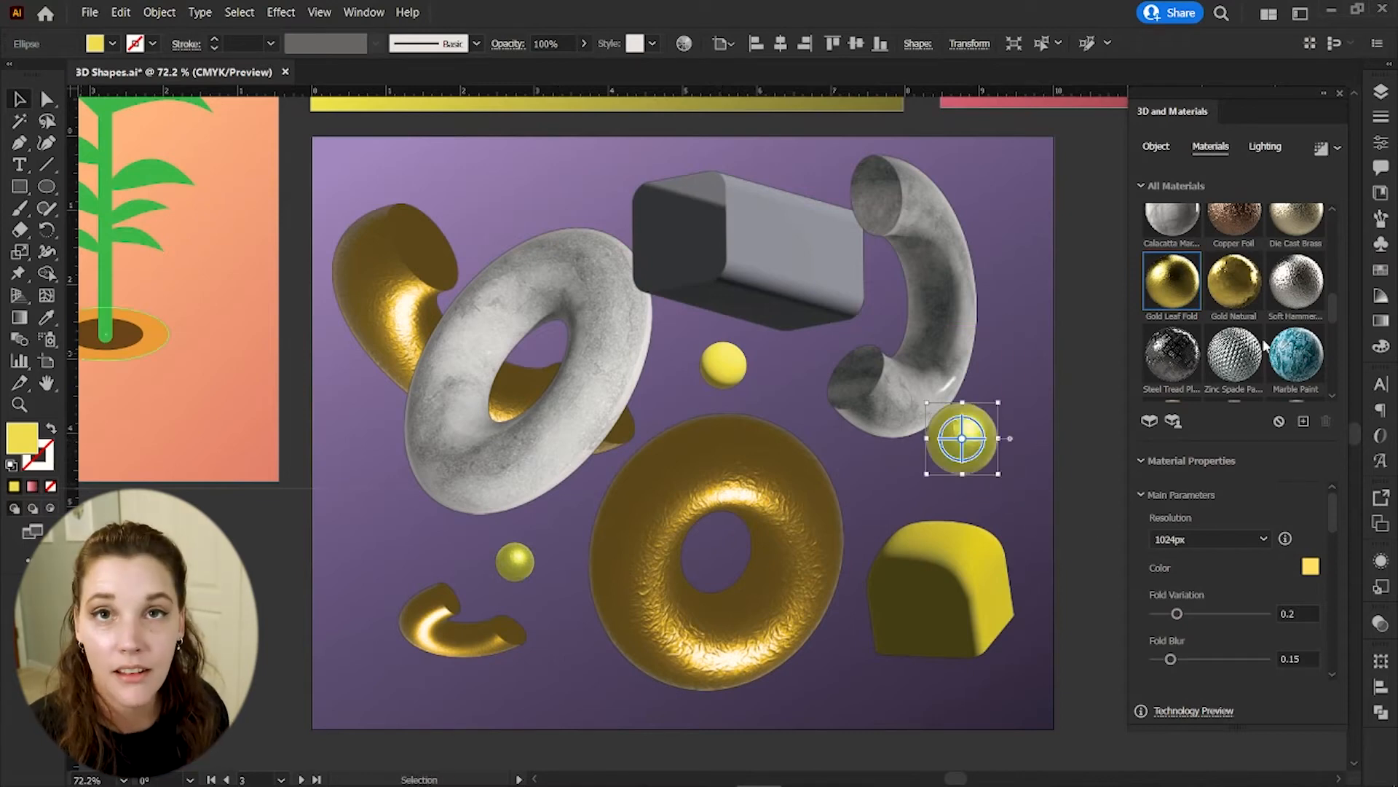
pyautogui.click(1310, 566)
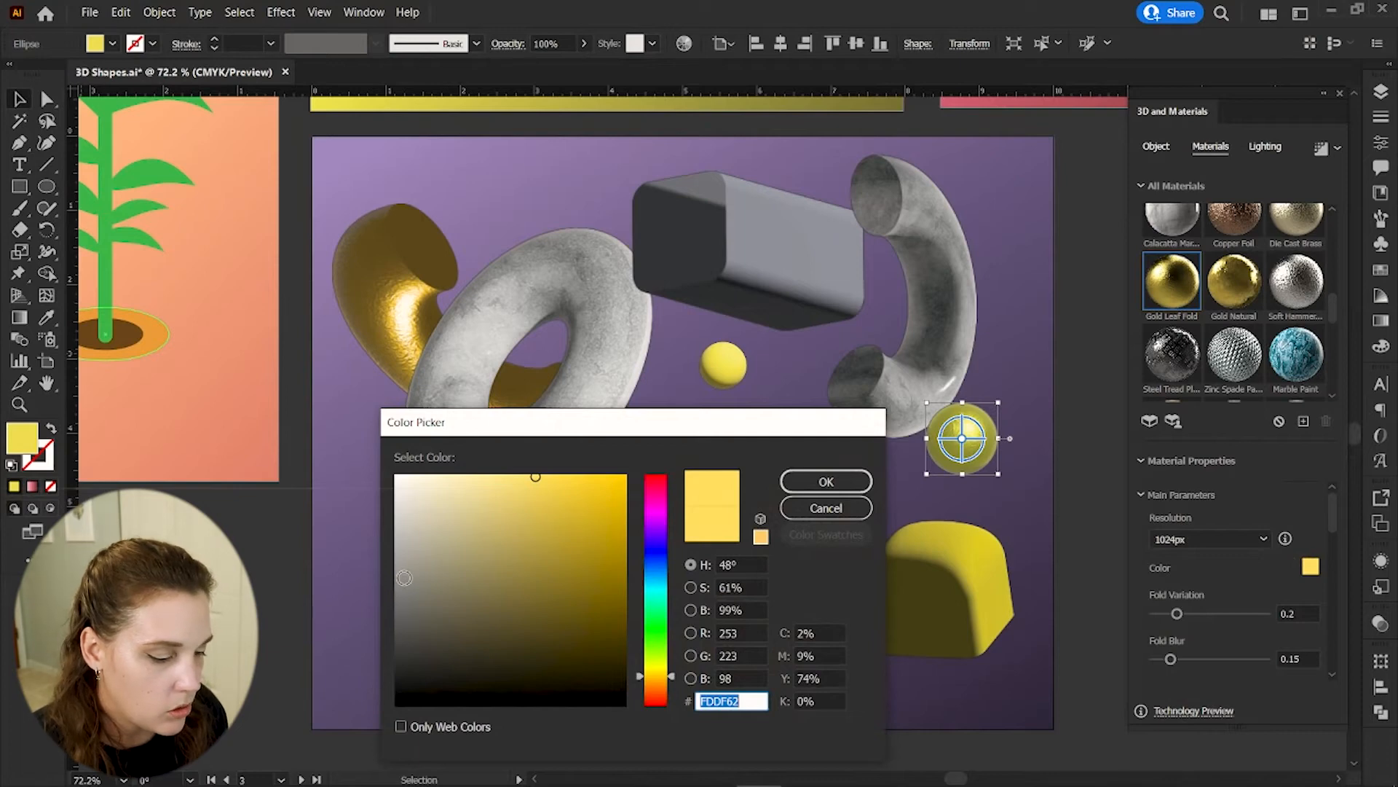
pyautogui.click(404, 578)
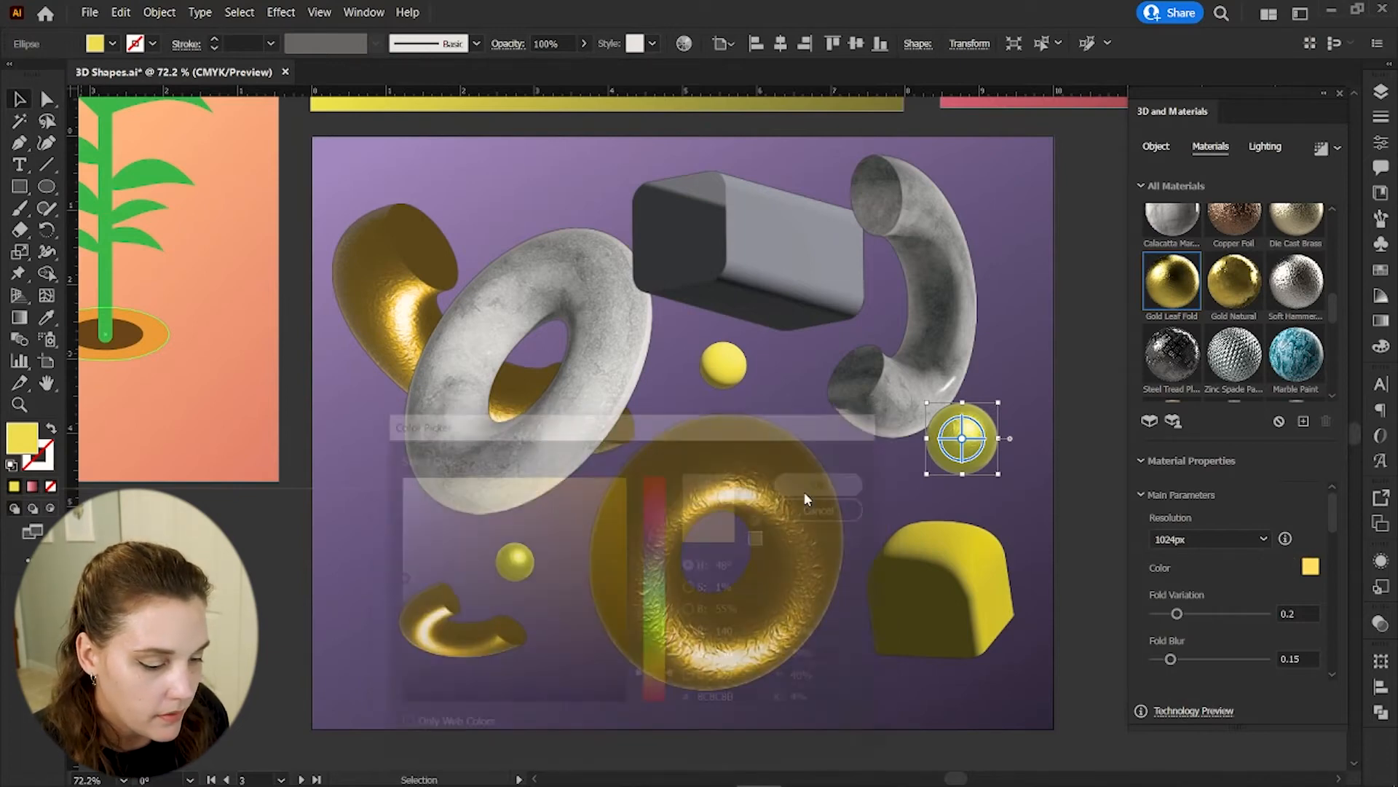
pyautogui.click(1065, 485)
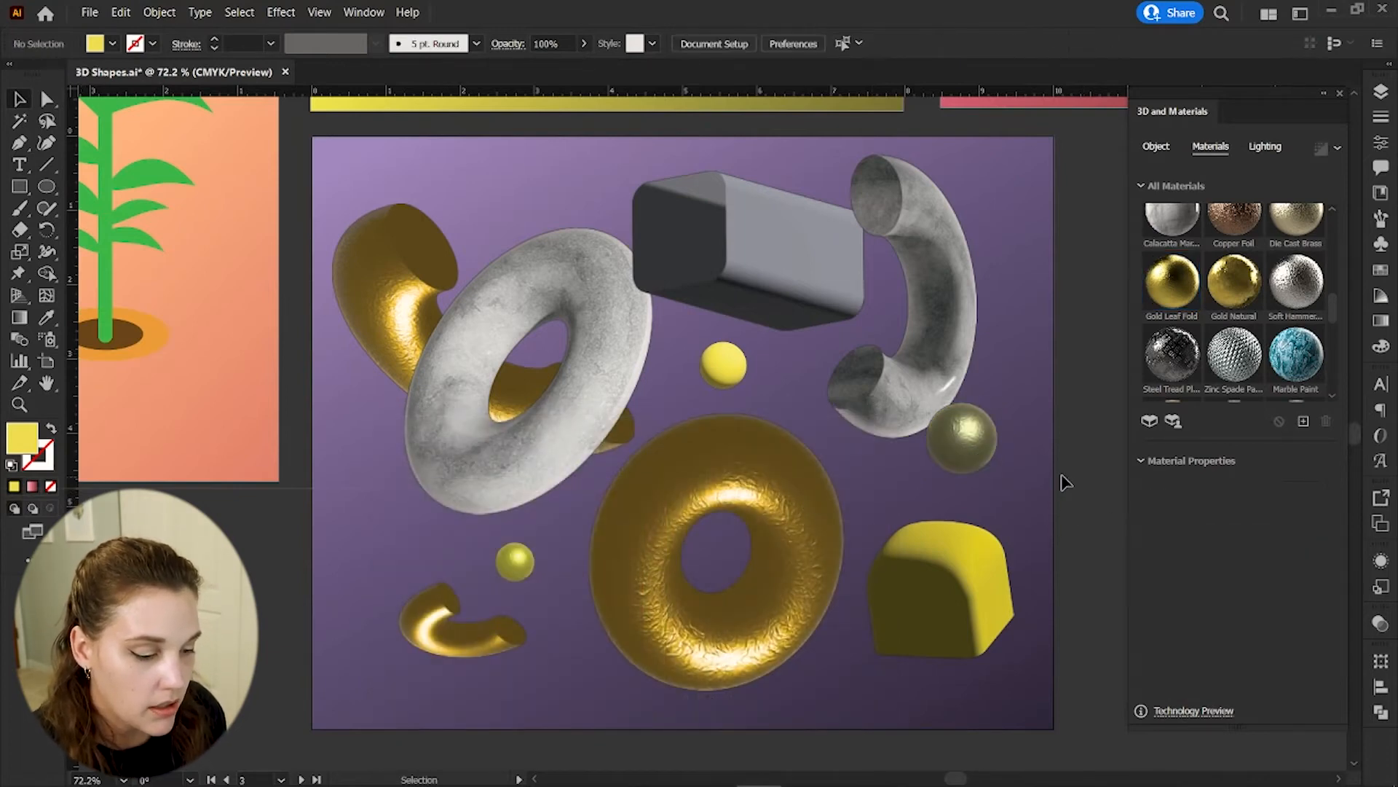
# - Change the light rotation on the gray sphere beside the marble arc
pyautogui.click(980, 450)
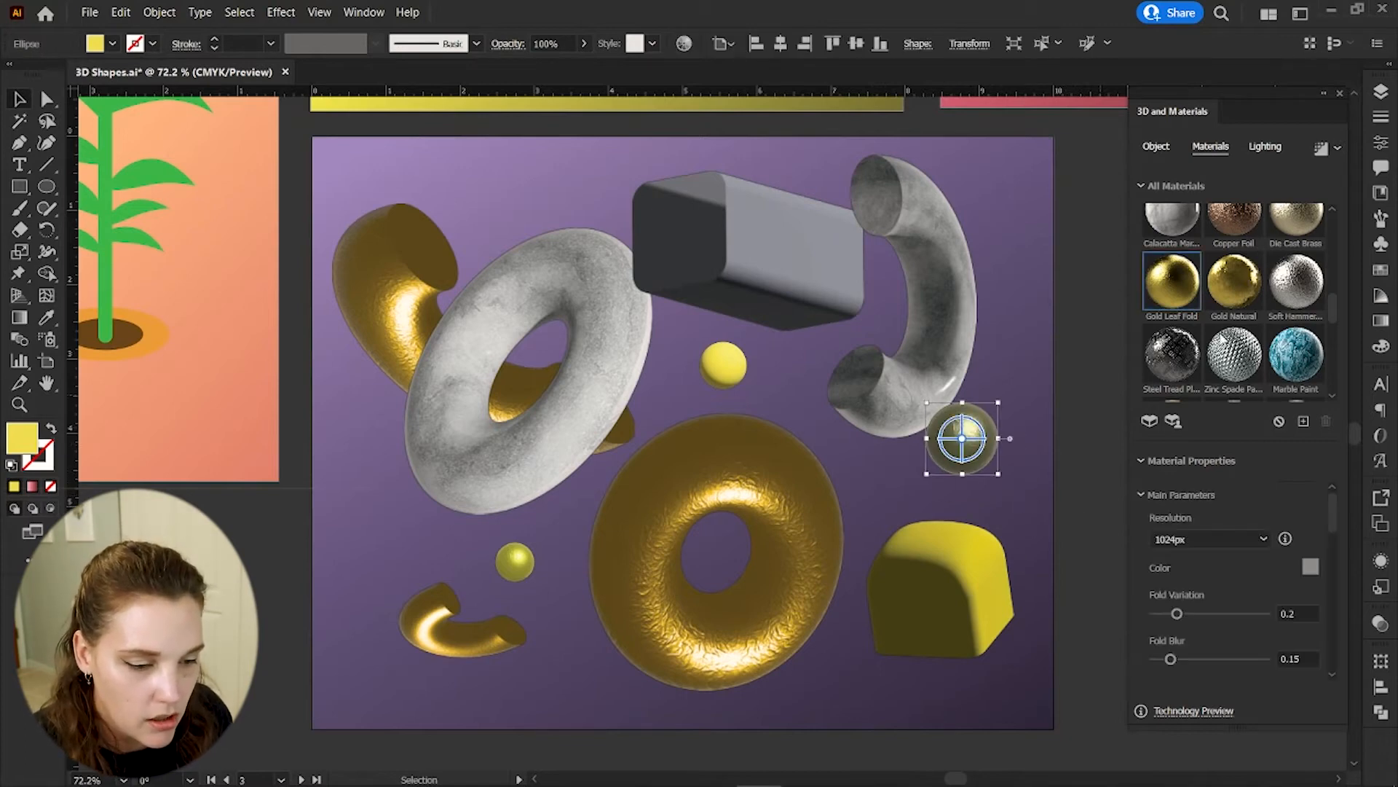
pyautogui.click(1265, 147)
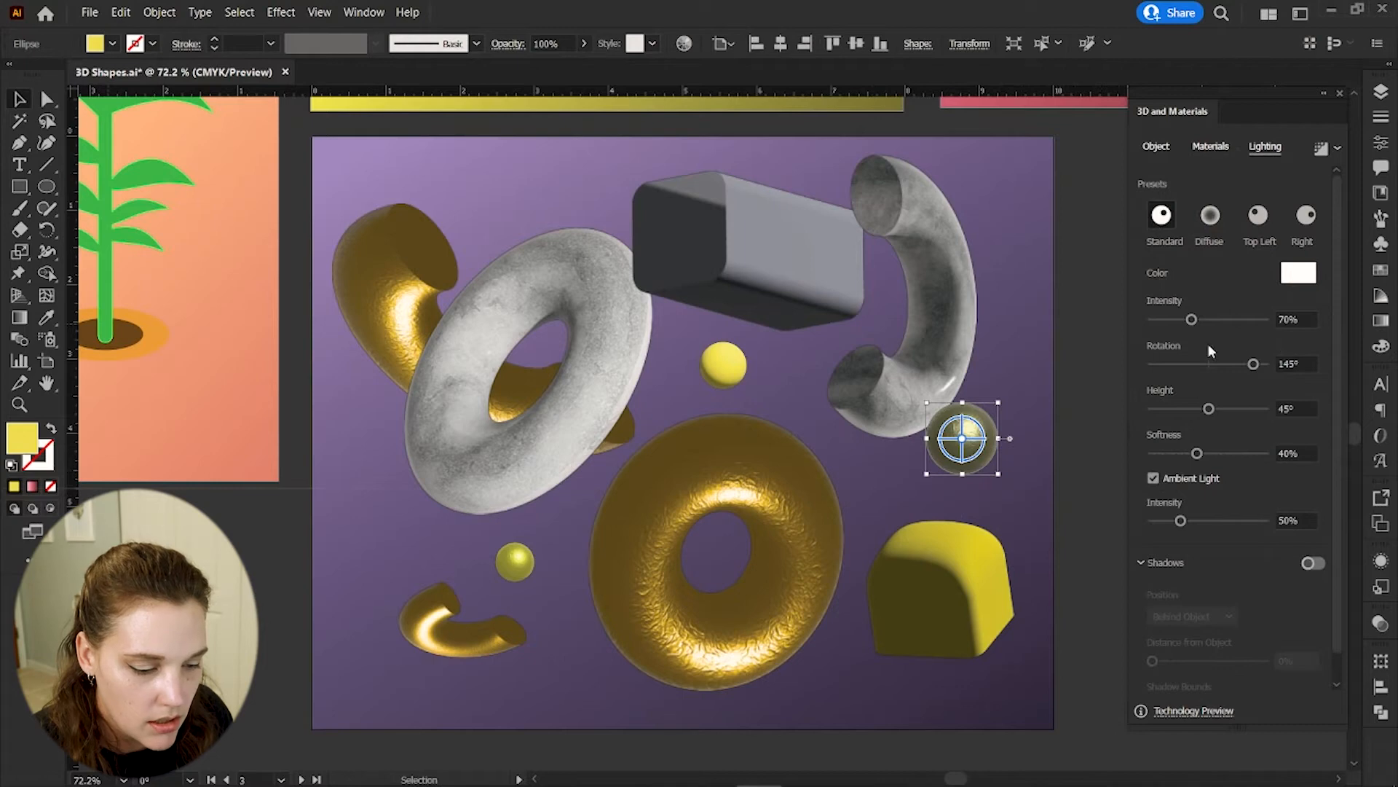
pyautogui.moveTo(1254, 363); pyautogui.dragTo(1224, 367)
pyautogui.click(1077, 562)
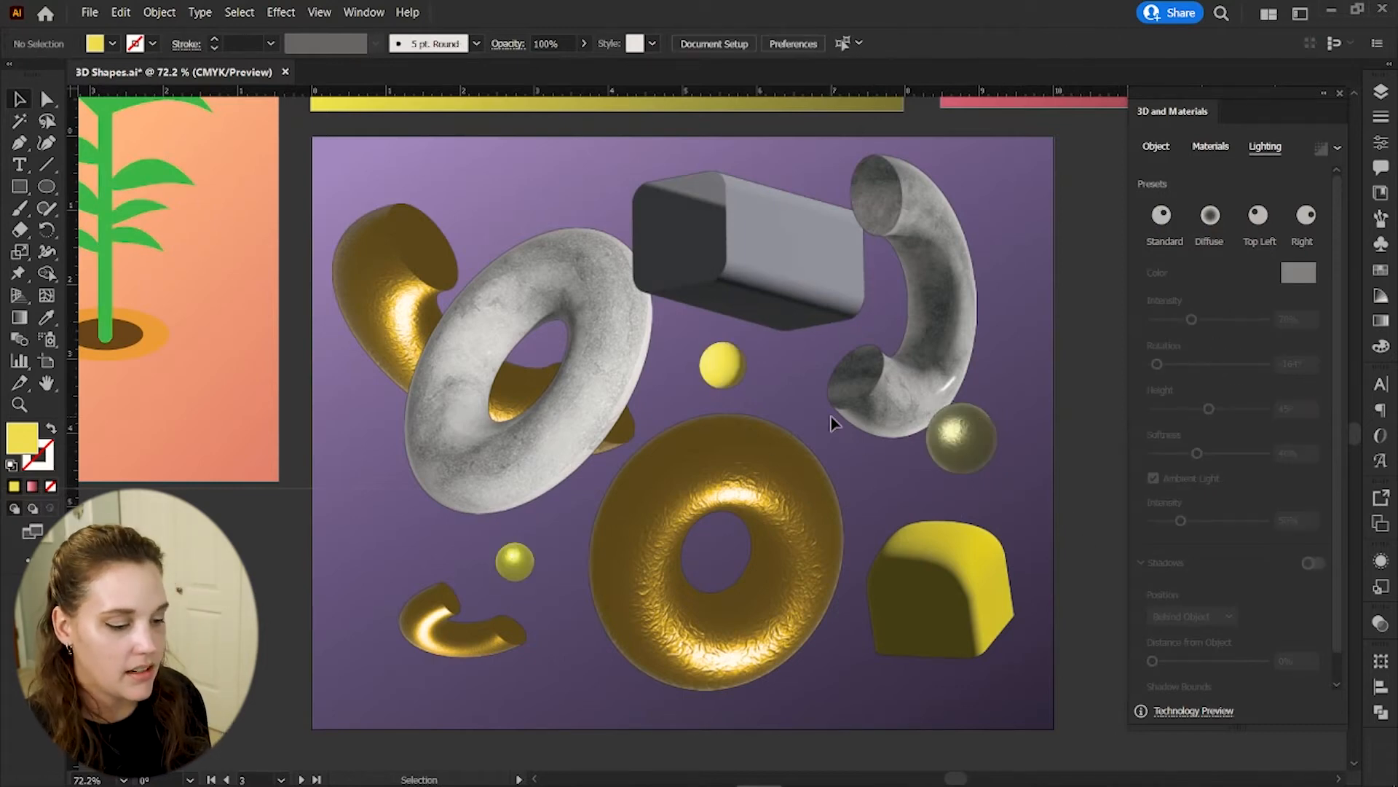
# - Inflate the two pink hearts on the pink gradient artboard into 3D shapes
pyautogui.hscroll(2, 832, 422)
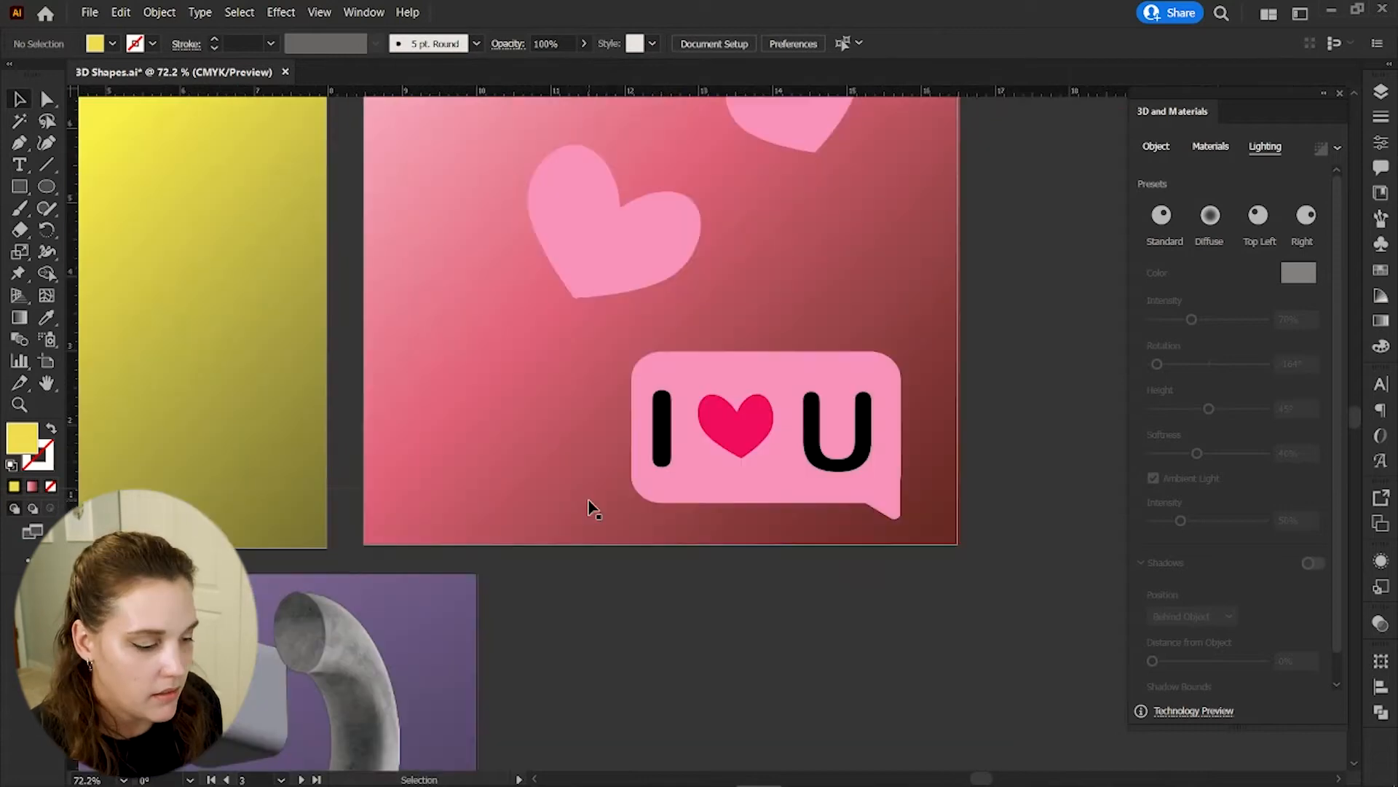
pyautogui.hscroll(2, 589, 500)
pyautogui.scroll(5, 590, 501)
pyautogui.scroll(-3, 589, 502)
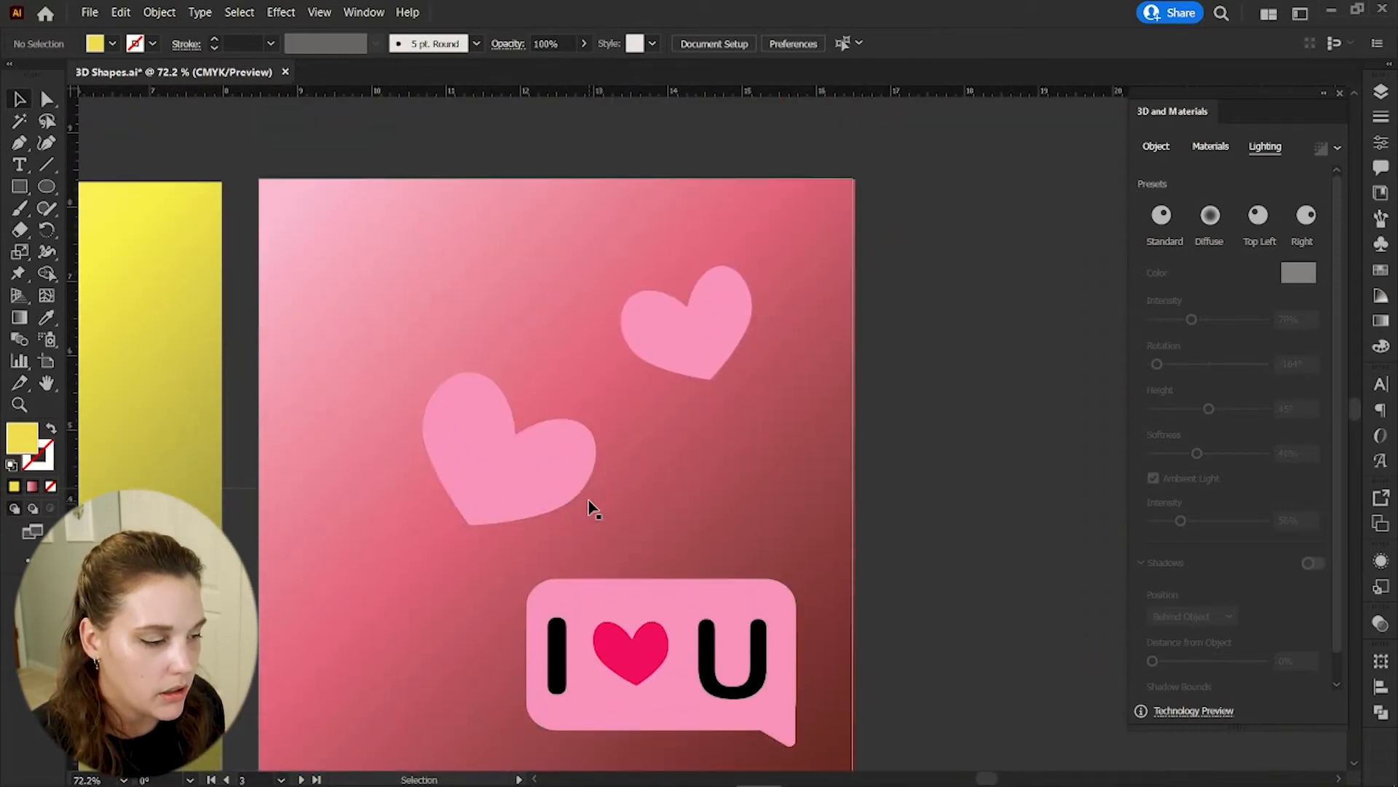
pyautogui.hscroll(-3, 589, 502)
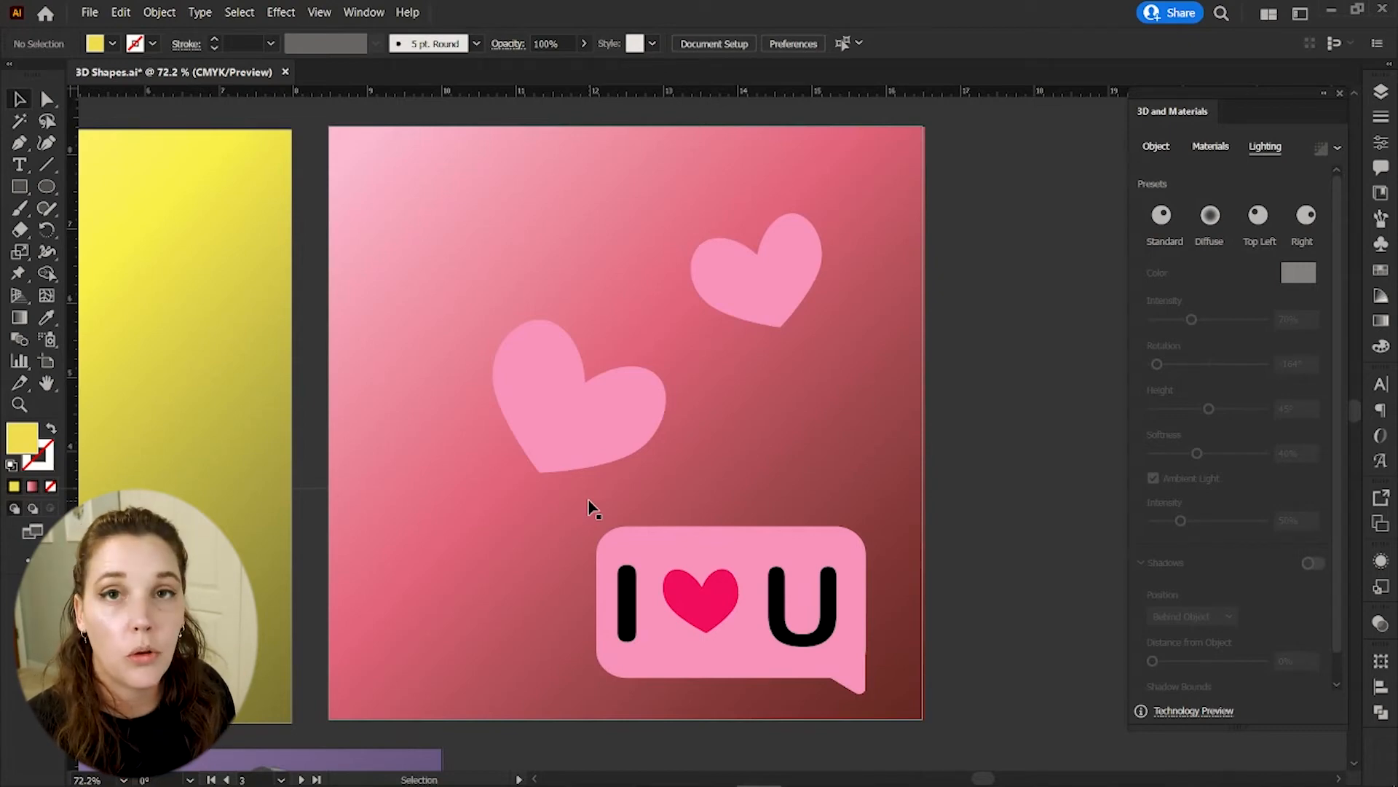
pyautogui.click(762, 310)
pyautogui.keyDown('shift'); pyautogui.click(578, 400); pyautogui.keyUp('shift')
pyautogui.click(1156, 145)
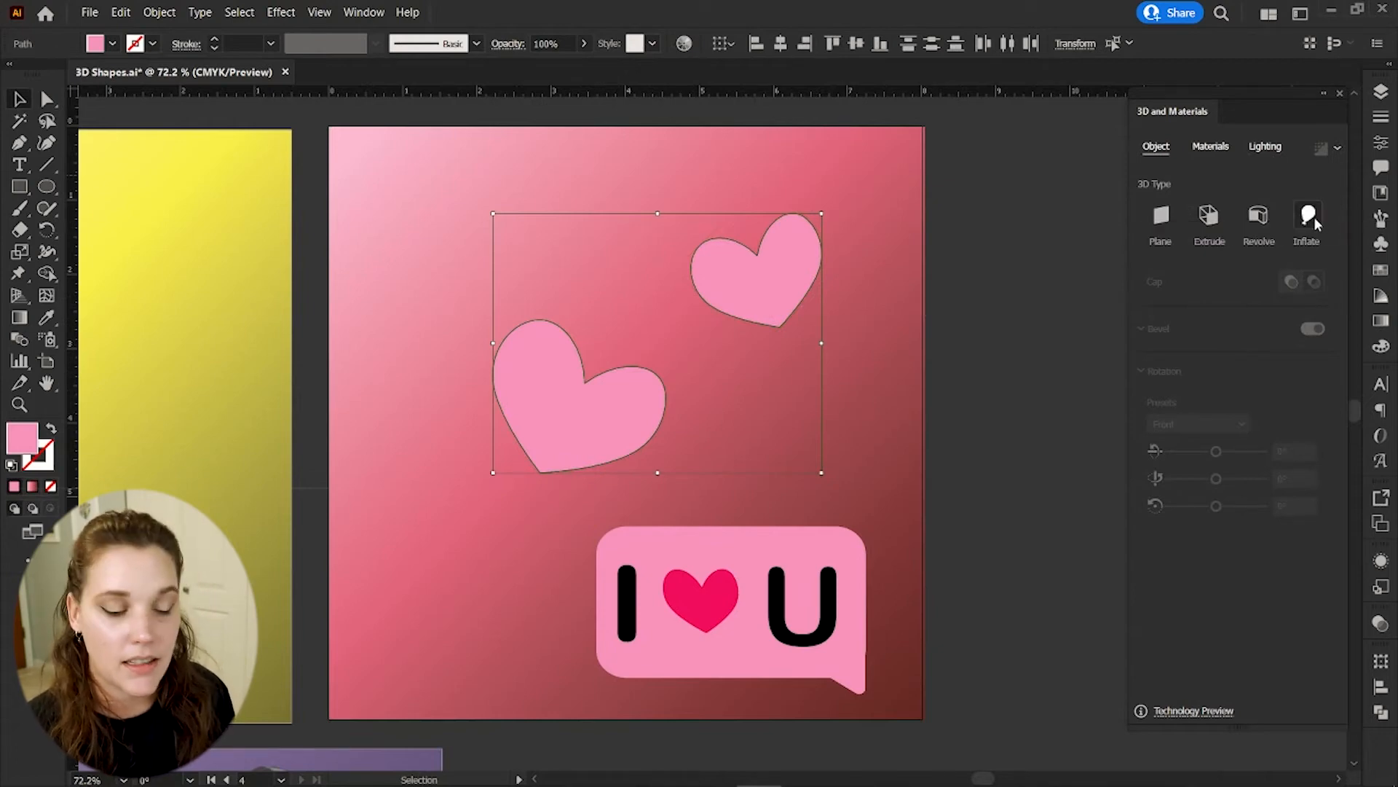
pyautogui.click(1317, 217)
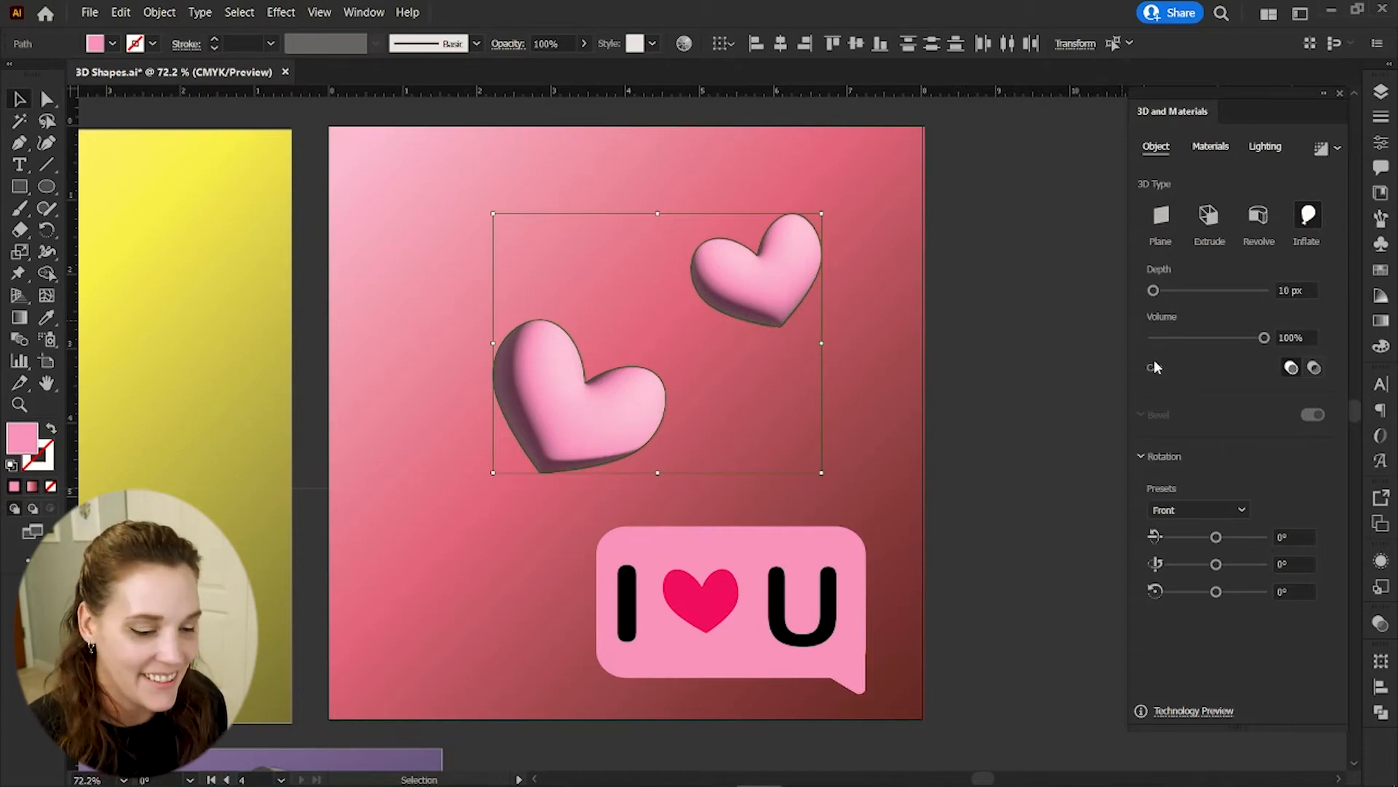
# - Set the inflated hearts' depth to 192 px and tilt them about -3° on X and 2° on Y
pyautogui.moveTo(1153, 292); pyautogui.dragTo(1161, 292)
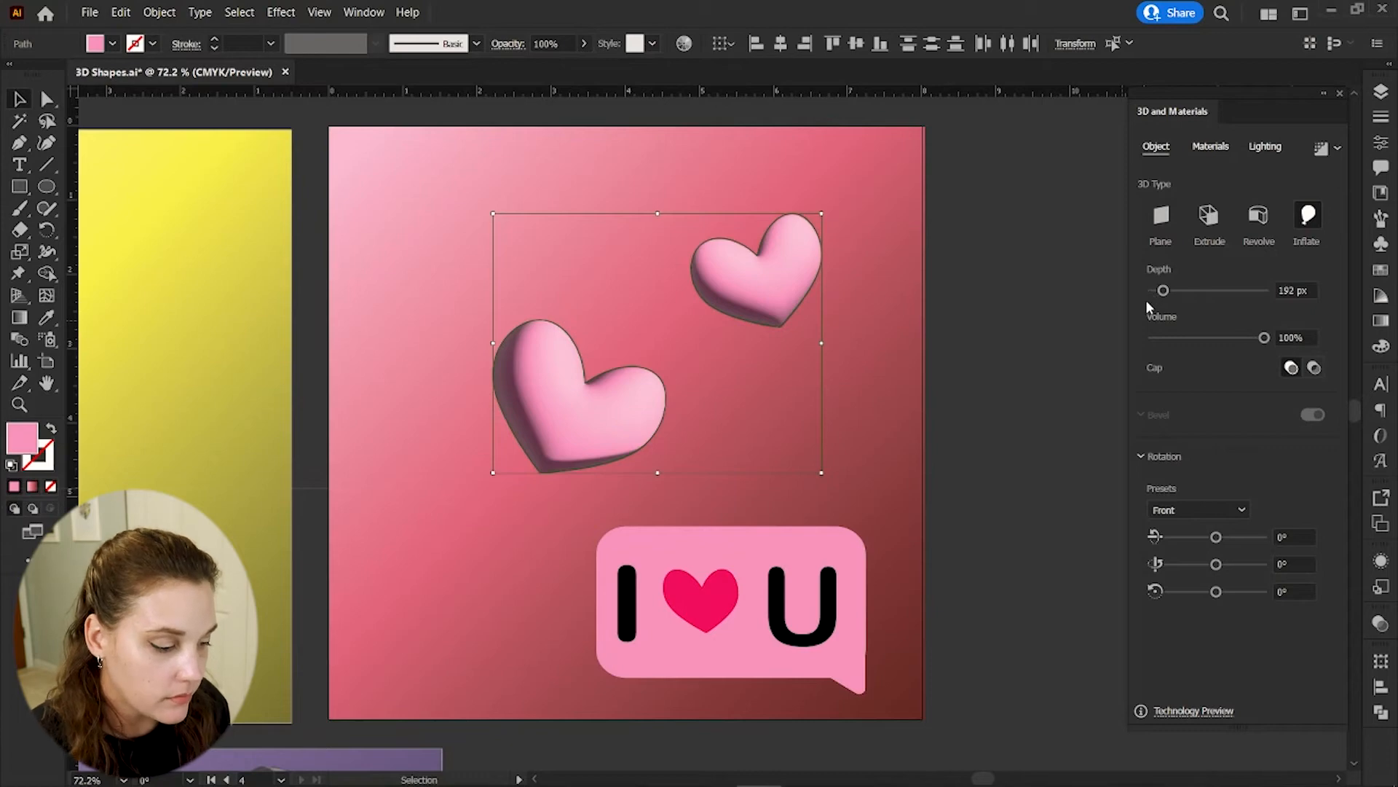
pyautogui.moveTo(1265, 339)
pyautogui.mouseDown()
pyautogui.moveTo(1252, 343)
pyautogui.moveTo(1267, 341)
pyautogui.mouseUp()
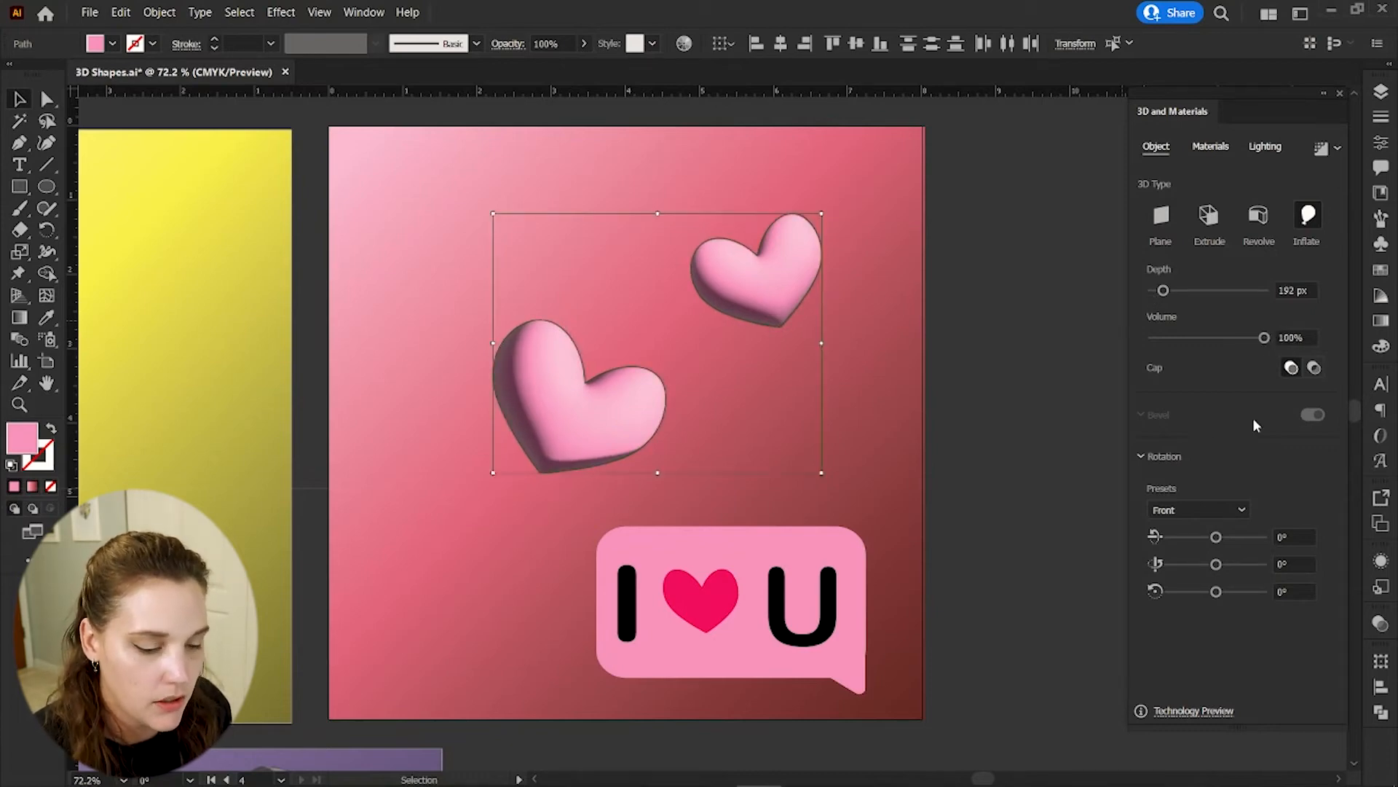
pyautogui.moveTo(1215, 592); pyautogui.dragTo(1216, 594)
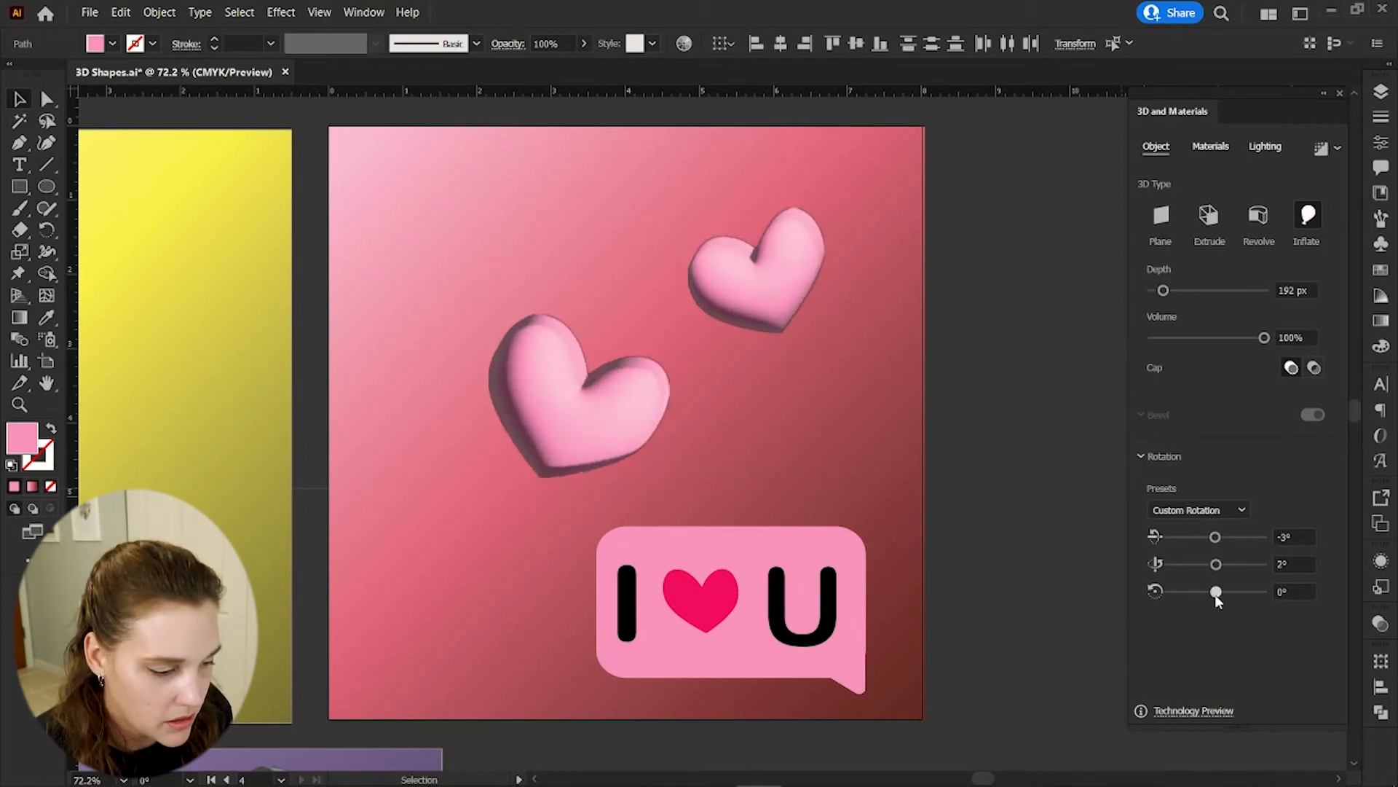
pyautogui.click(990, 438)
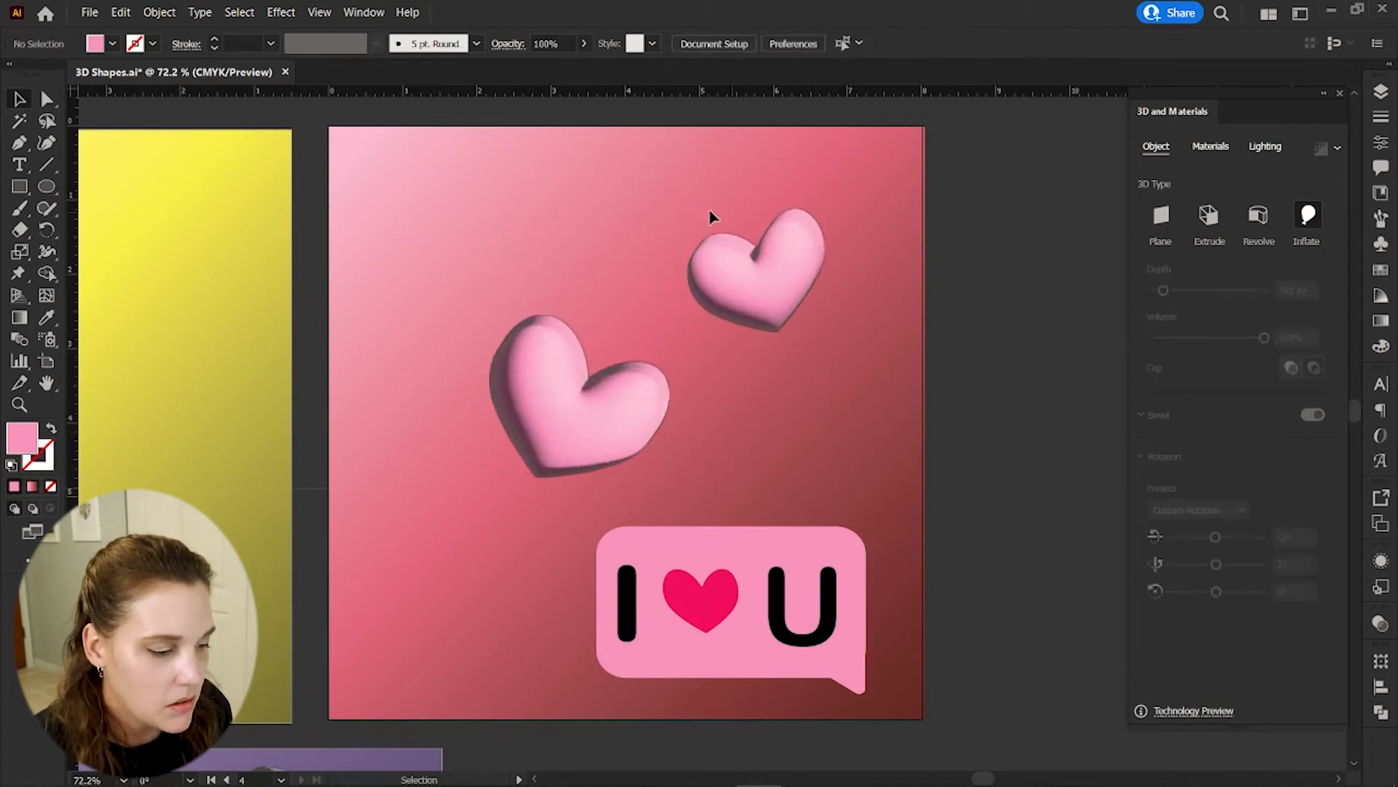
# - Light both hearts with 67% intensity, -157° rotation, 32% softness and 39% ambient intensity
pyautogui.click(609, 417)
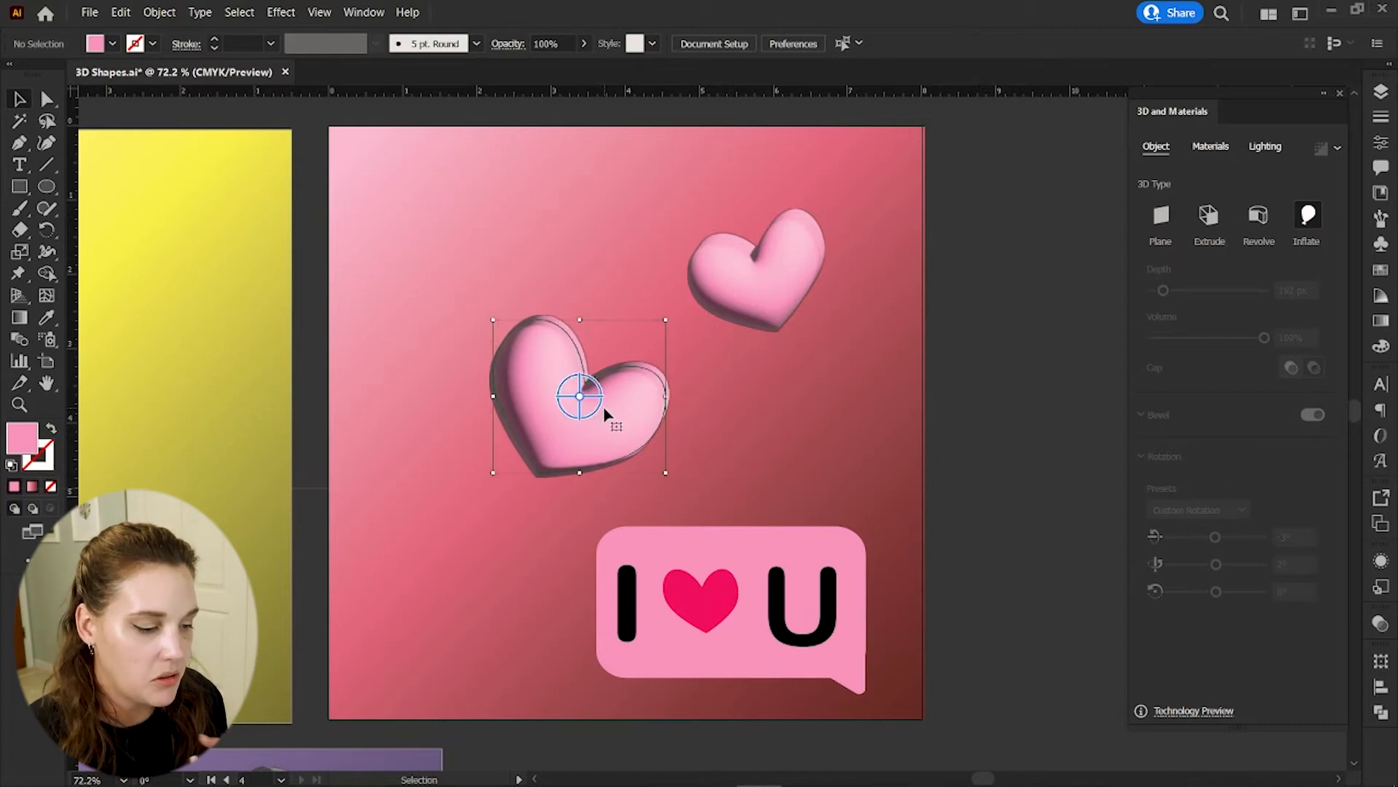
pyautogui.keyDown('shift'); pyautogui.click(783, 287); pyautogui.keyUp('shift')
pyautogui.click(1266, 147)
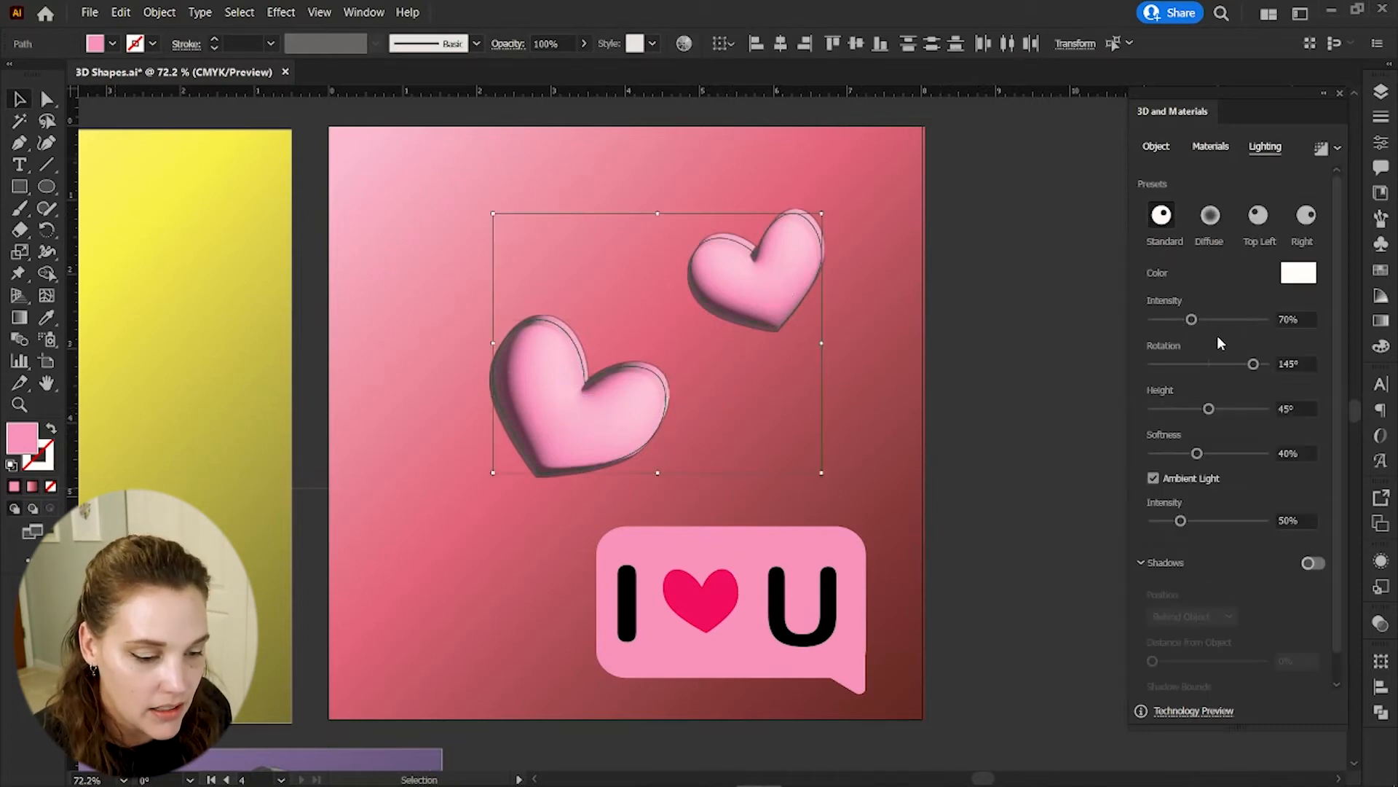
pyautogui.moveTo(1191, 320); pyautogui.dragTo(1190, 321)
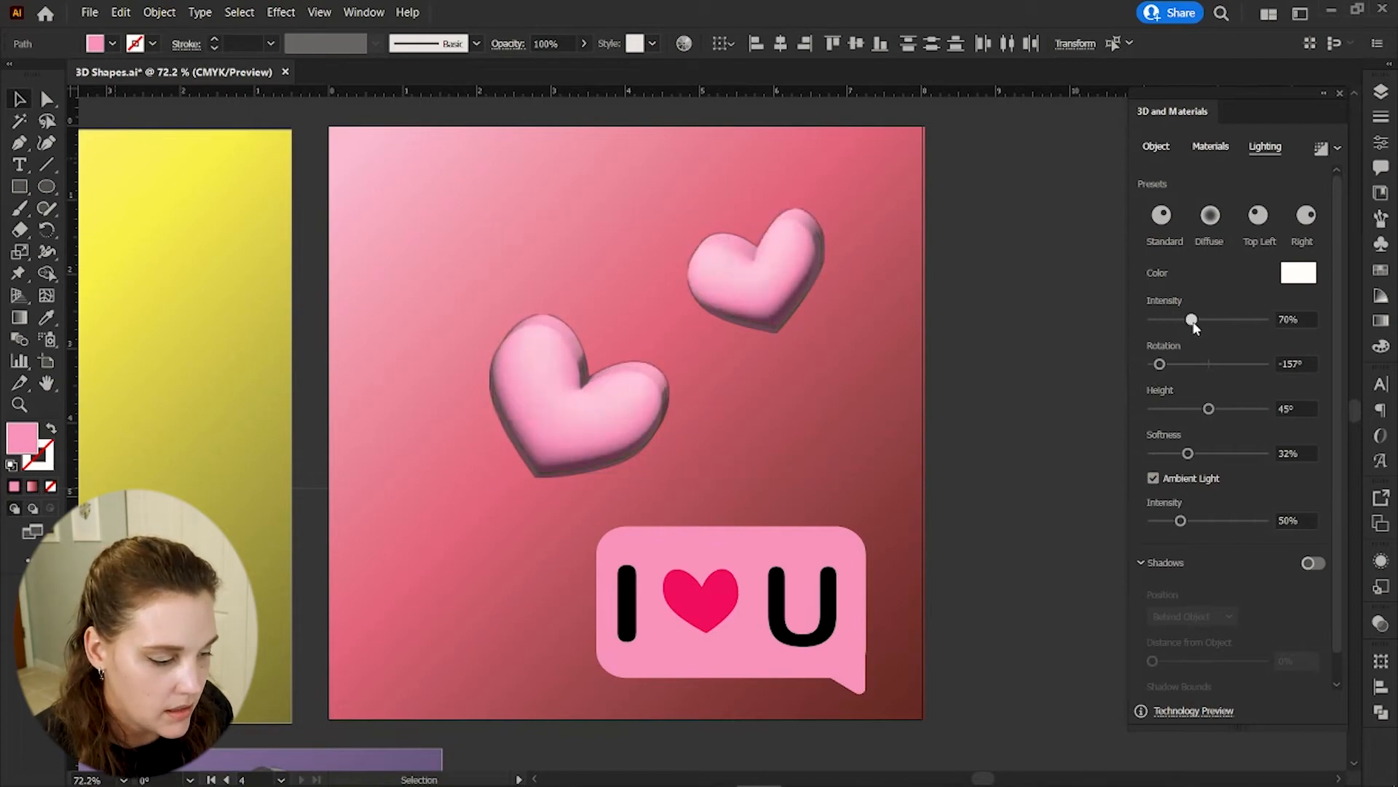
pyautogui.scroll(-1, 1305, 495)
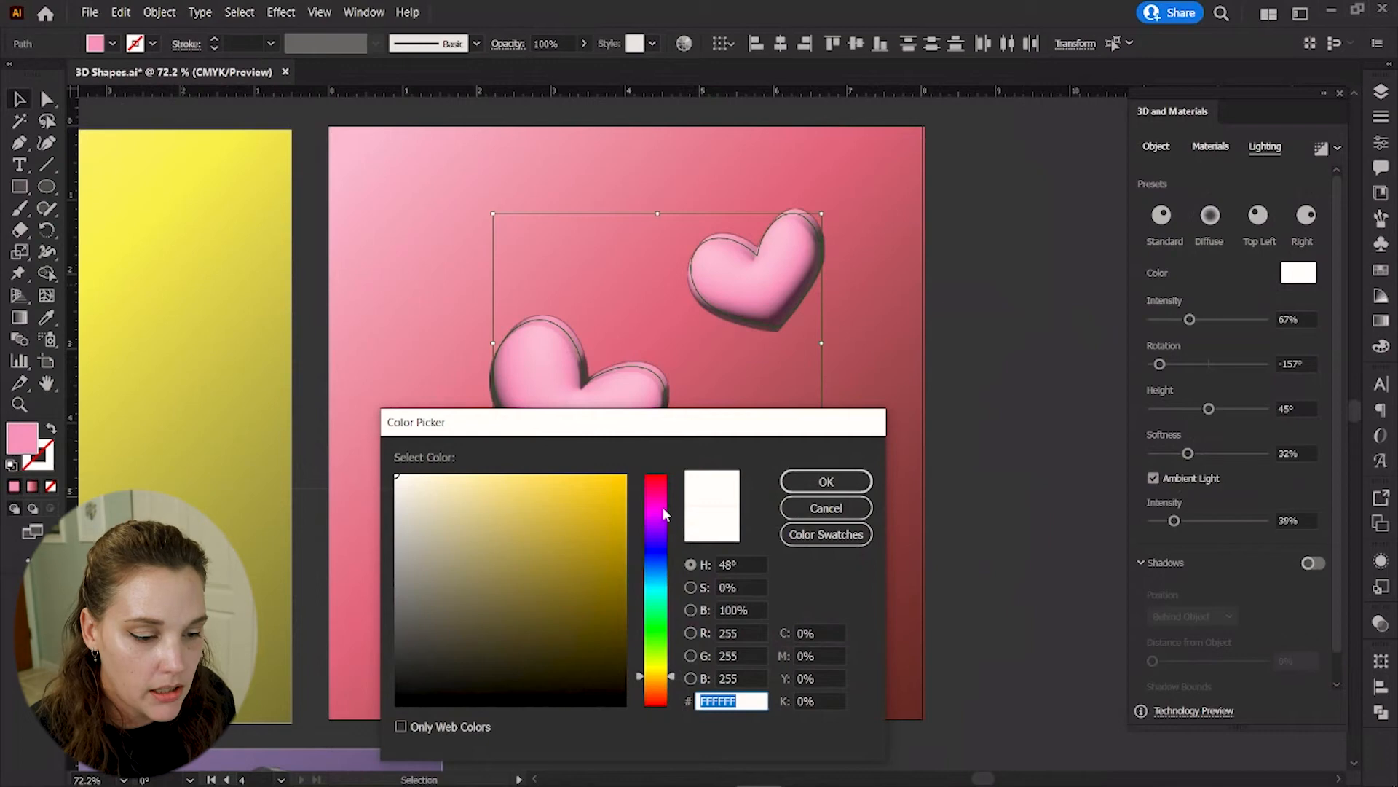
# - Set the light colour on both hearts to the pink F4A2EE
pyautogui.click(663, 510)
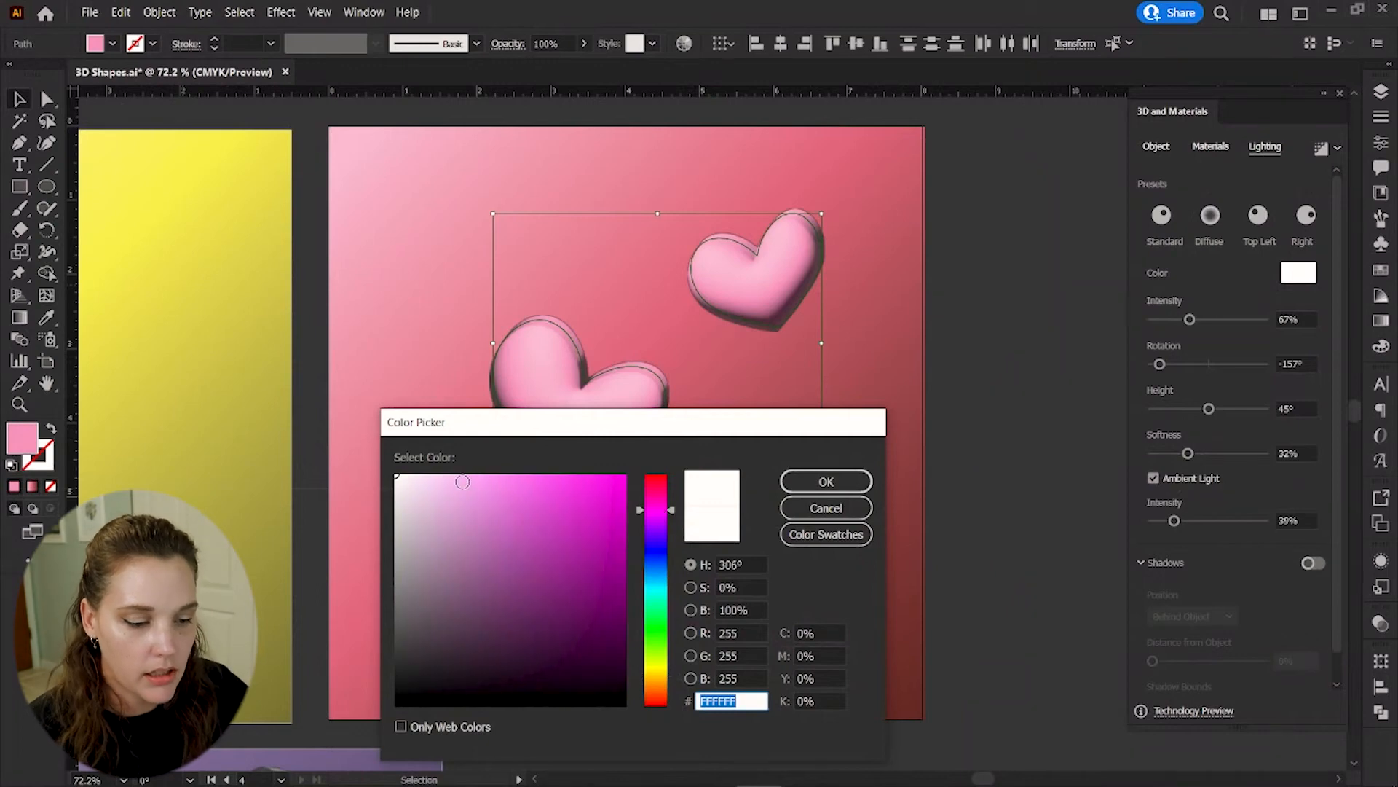
pyautogui.click(474, 481)
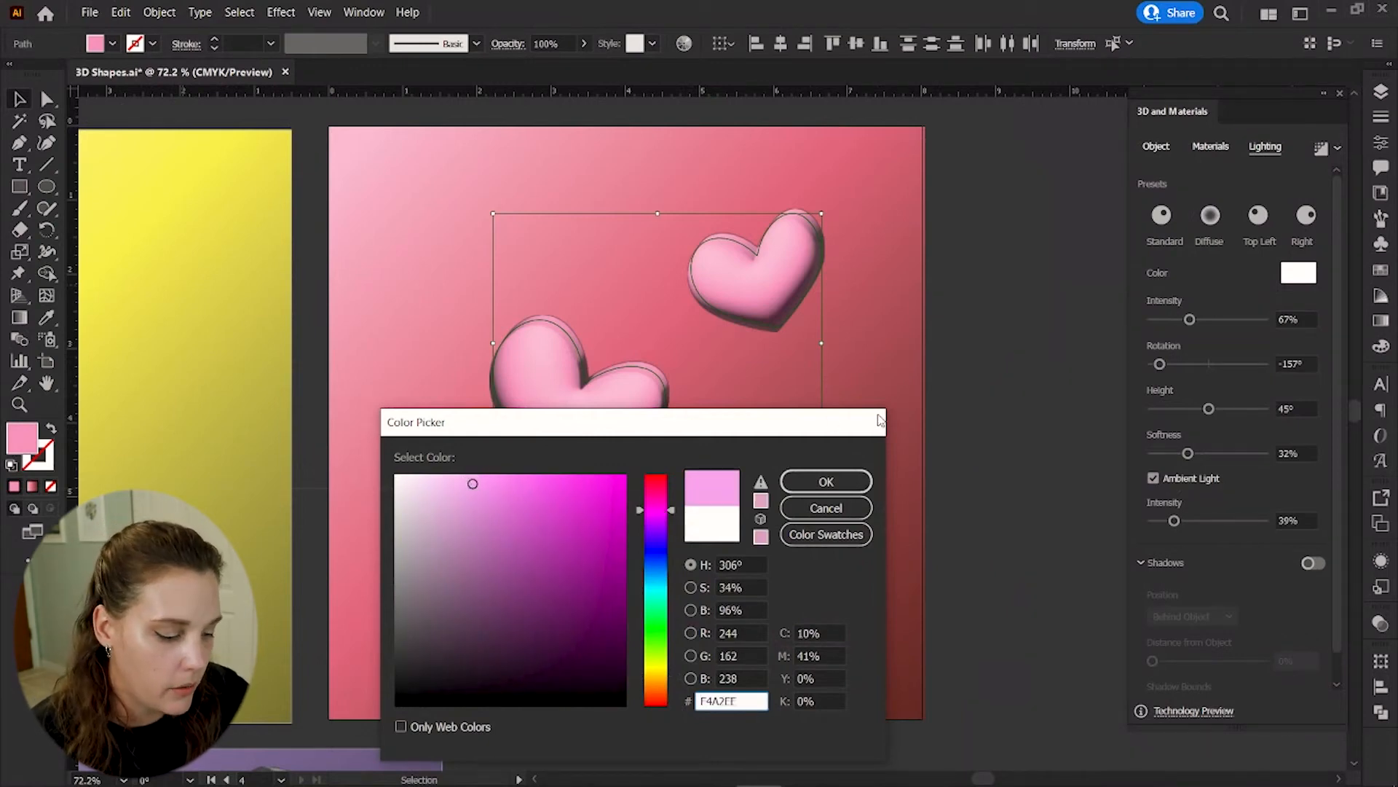
pyautogui.click(826, 482)
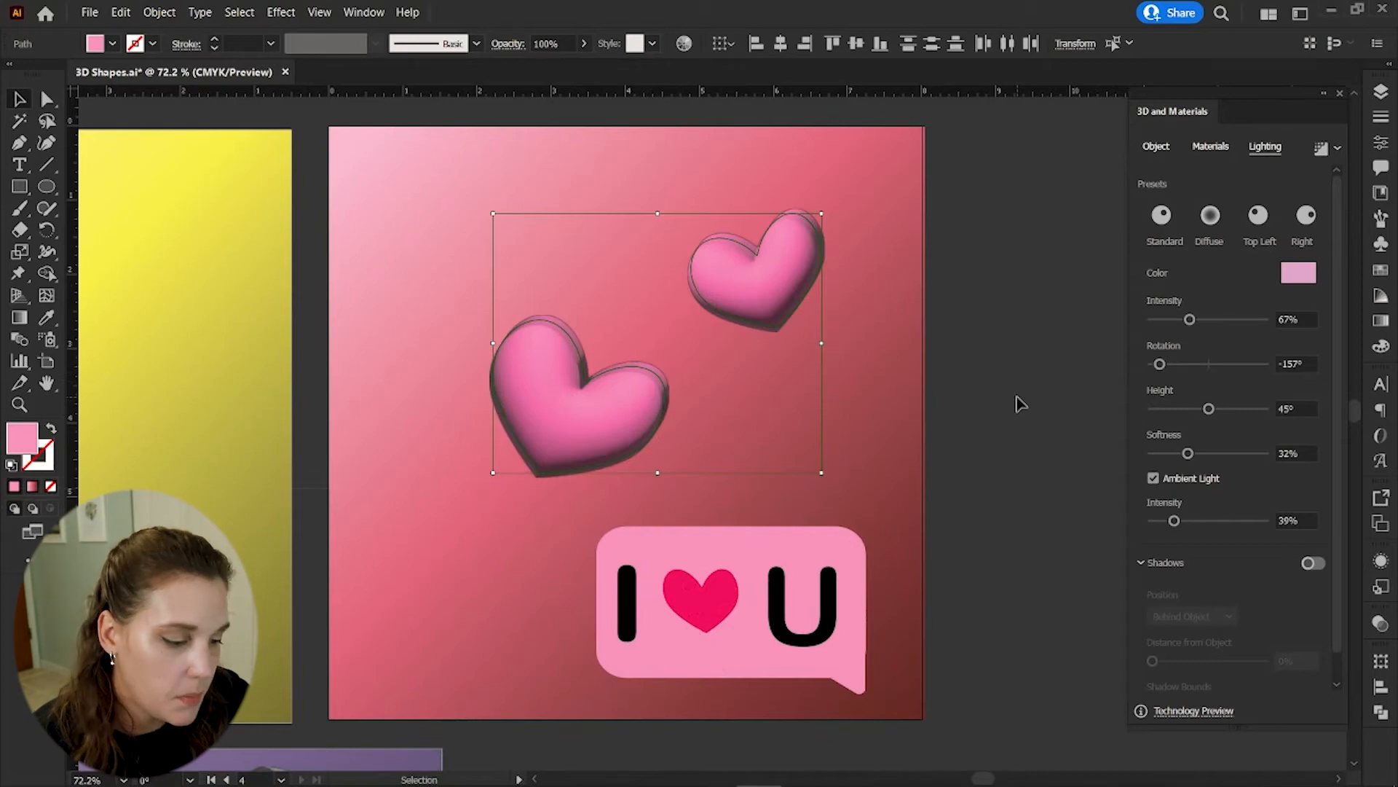
pyautogui.click(1006, 472)
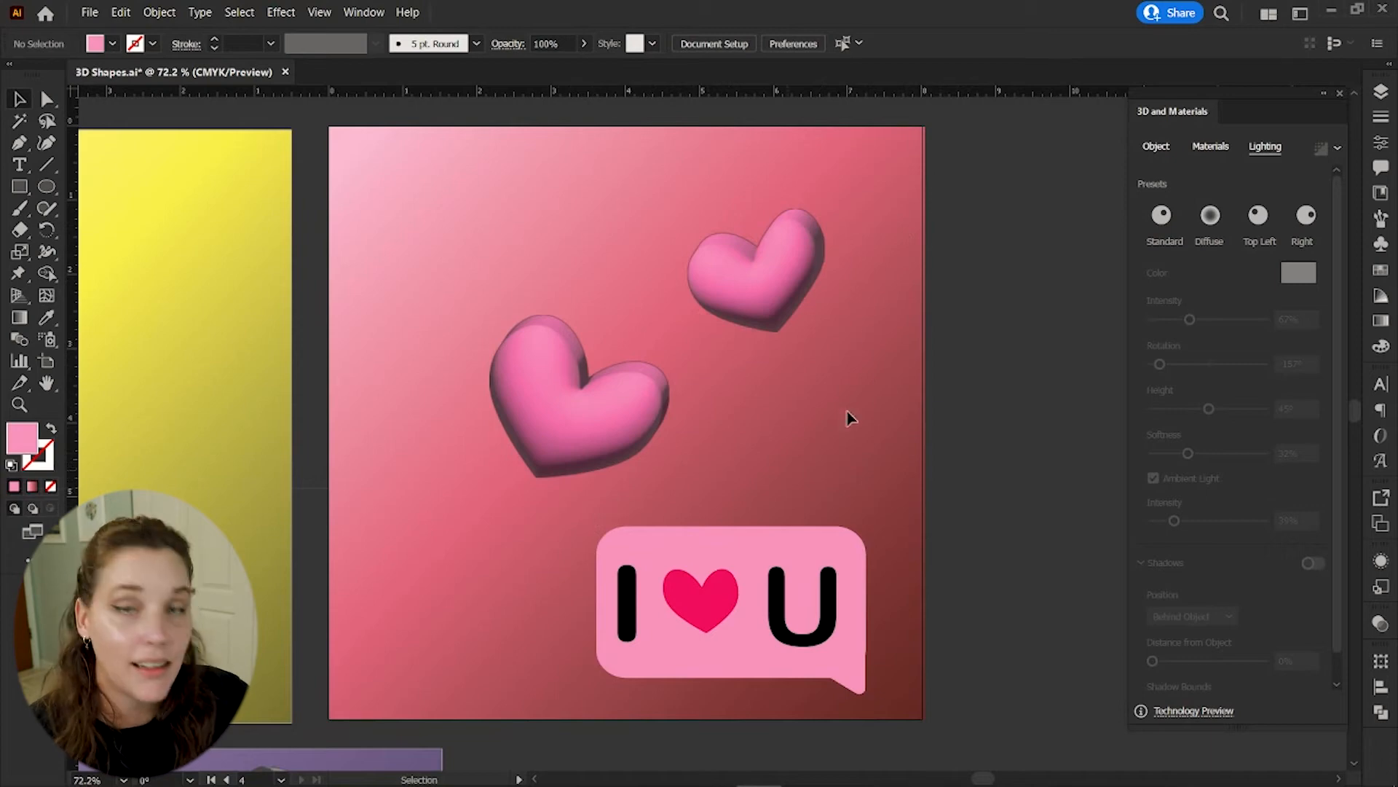
# - Inflate the speech bubble with 192 px depth and 100% volume, and rotate it 2° on the Y axis
pyautogui.click(655, 405)
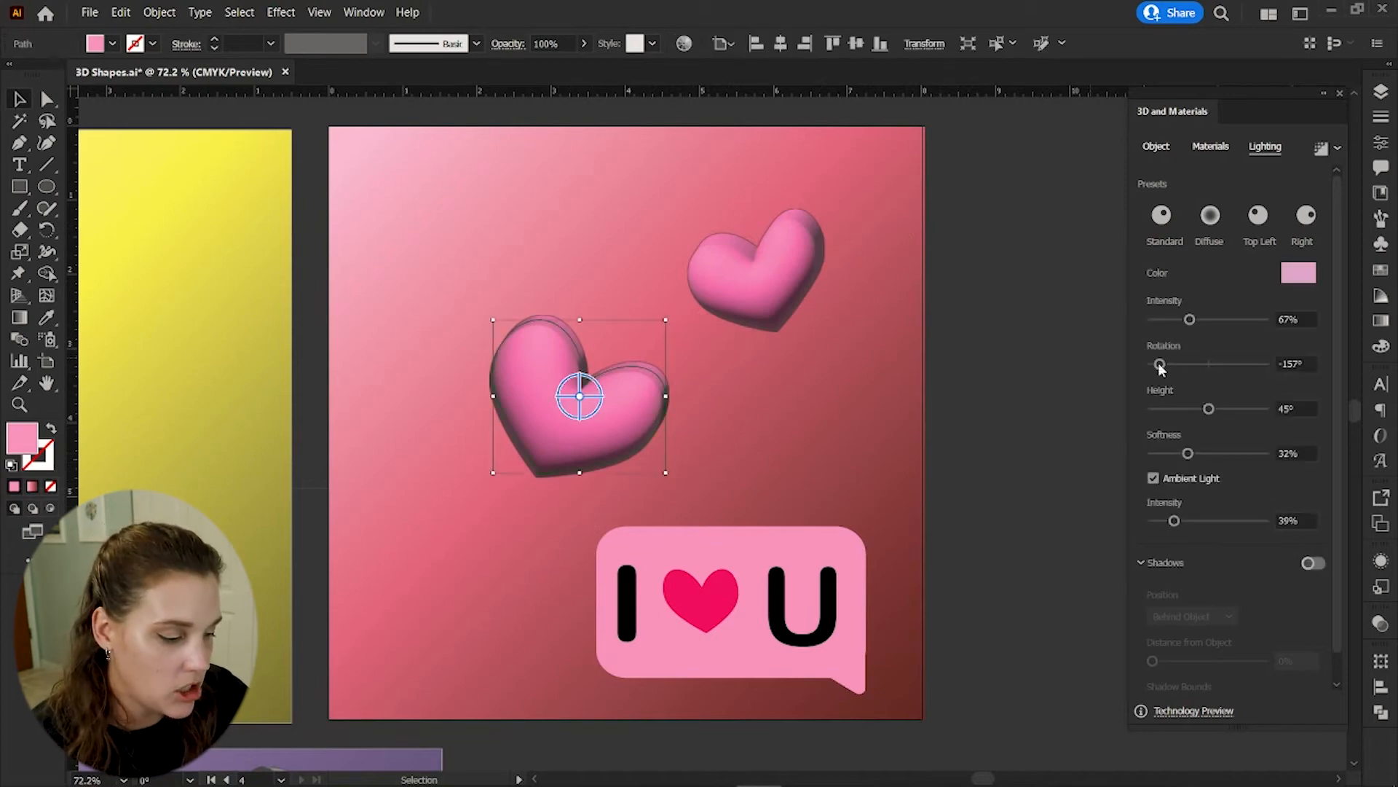
pyautogui.click(1157, 147)
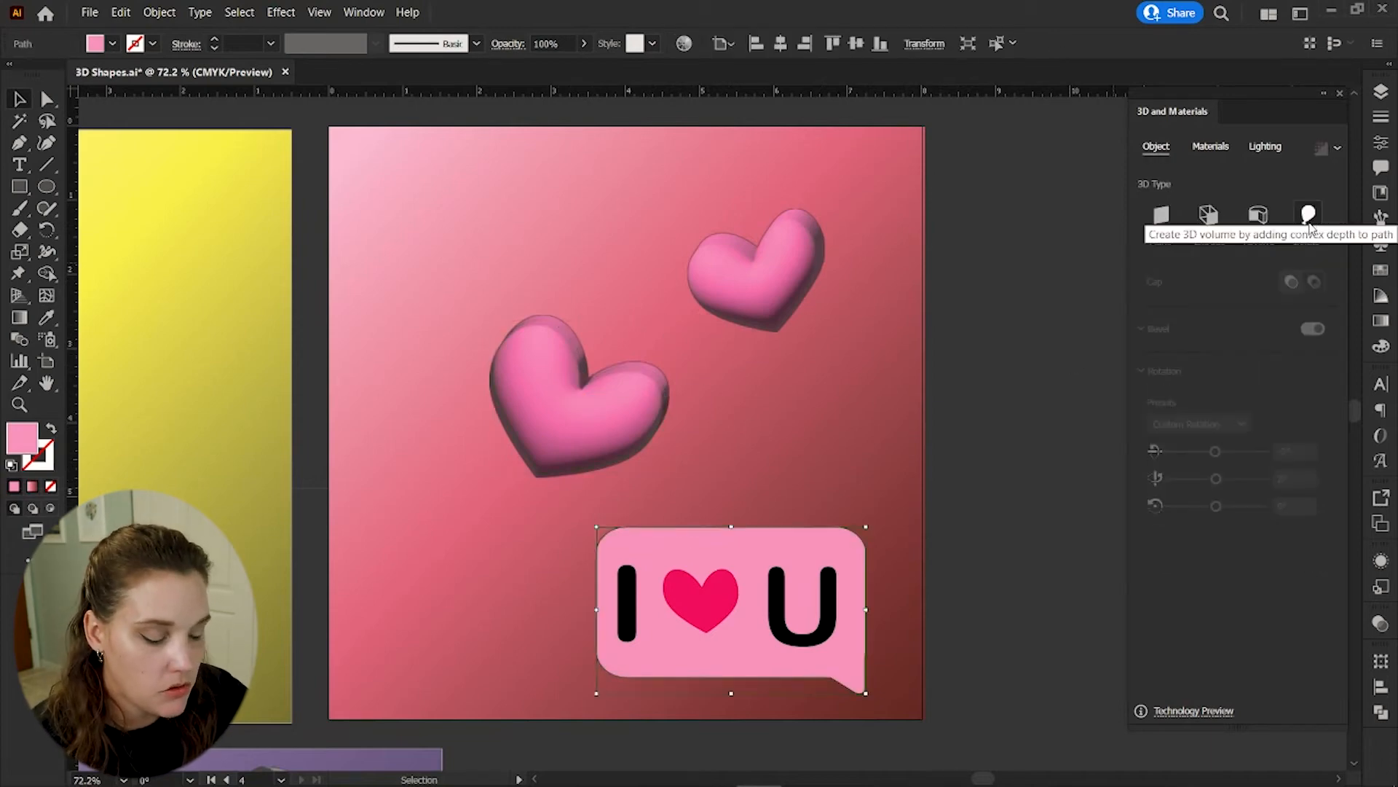
pyautogui.click(1310, 226)
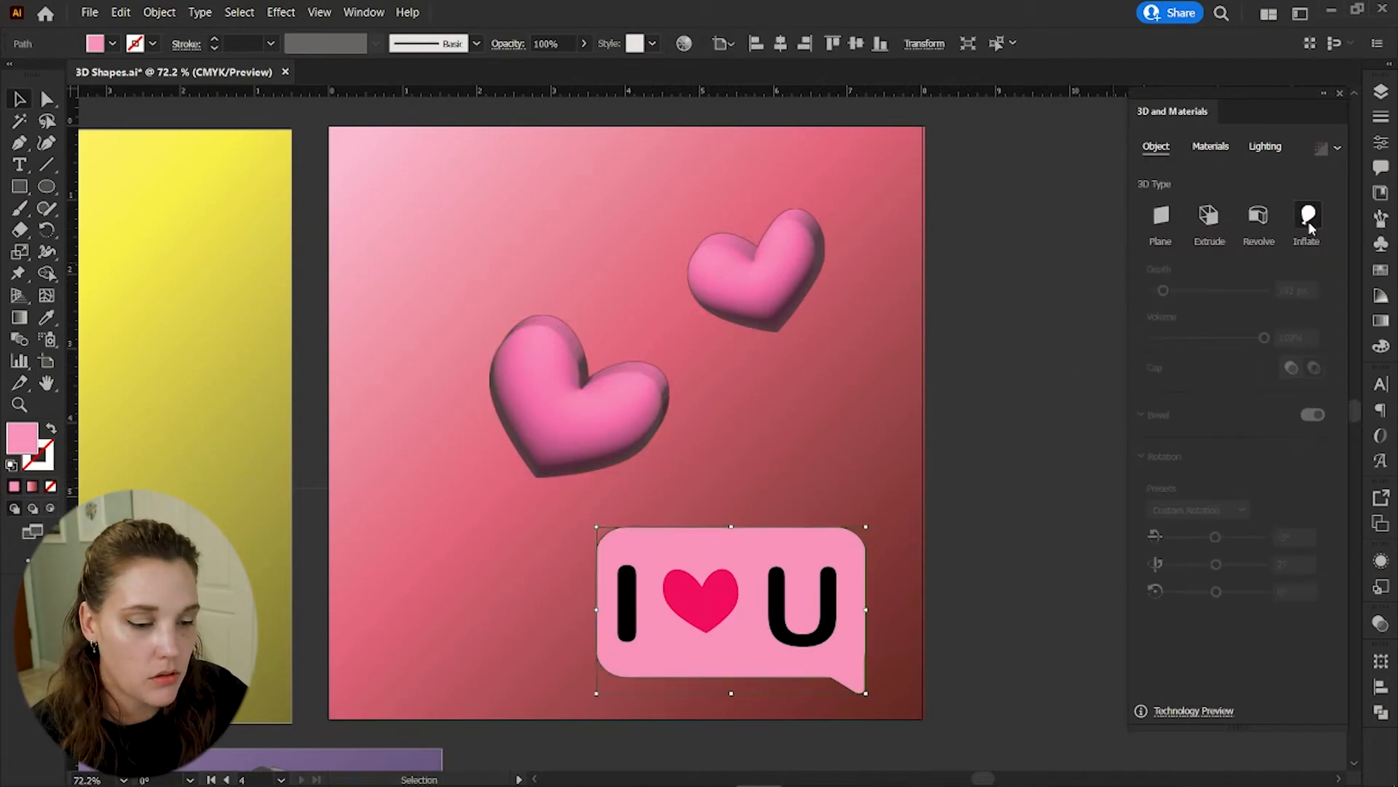
pyautogui.moveTo(1155, 292); pyautogui.dragTo(1163, 292)
pyautogui.moveTo(1216, 564); pyautogui.dragTo(1216, 565)
pyautogui.hotkey('ctrl', 'z')
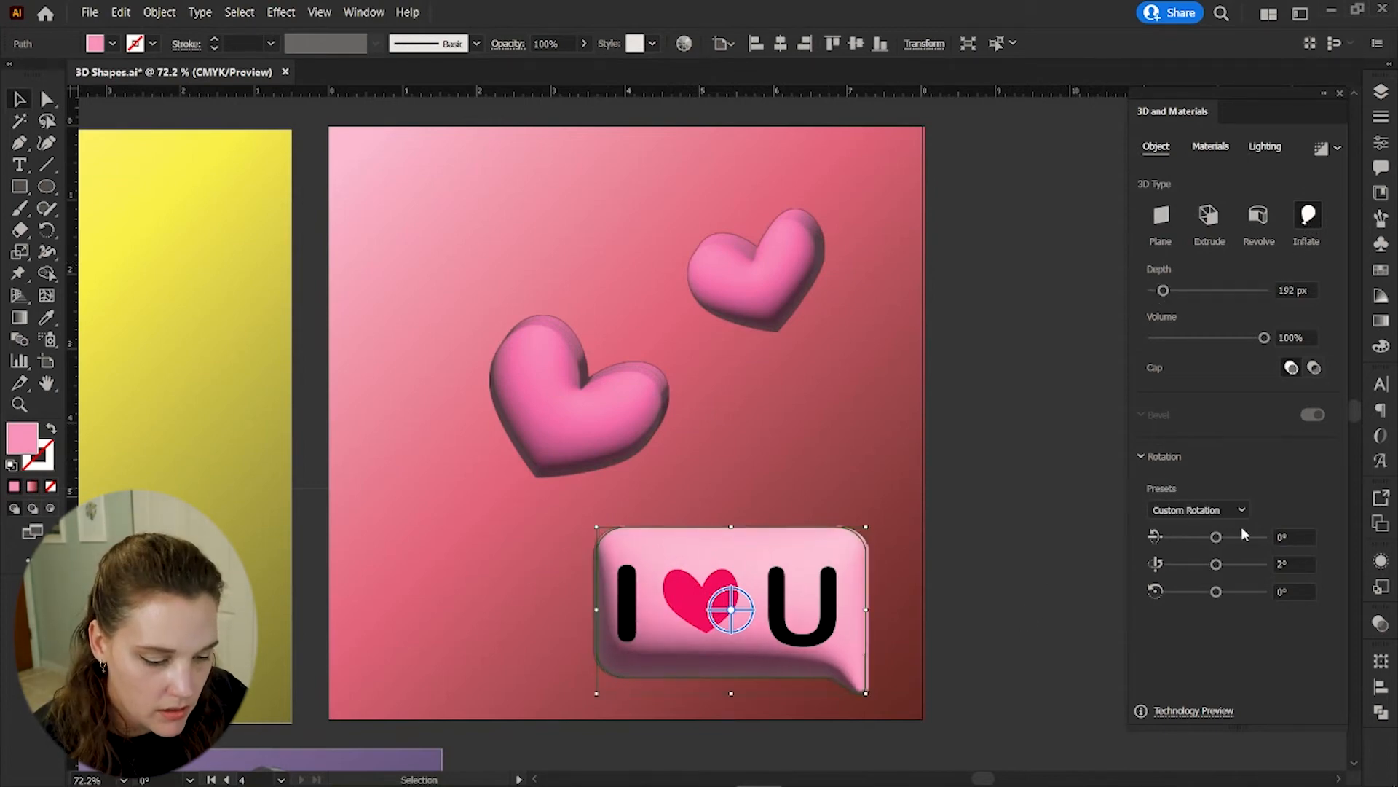
# - Set the speech bubble's light colour to the pale pink F7B5F1
pyautogui.click(1265, 146)
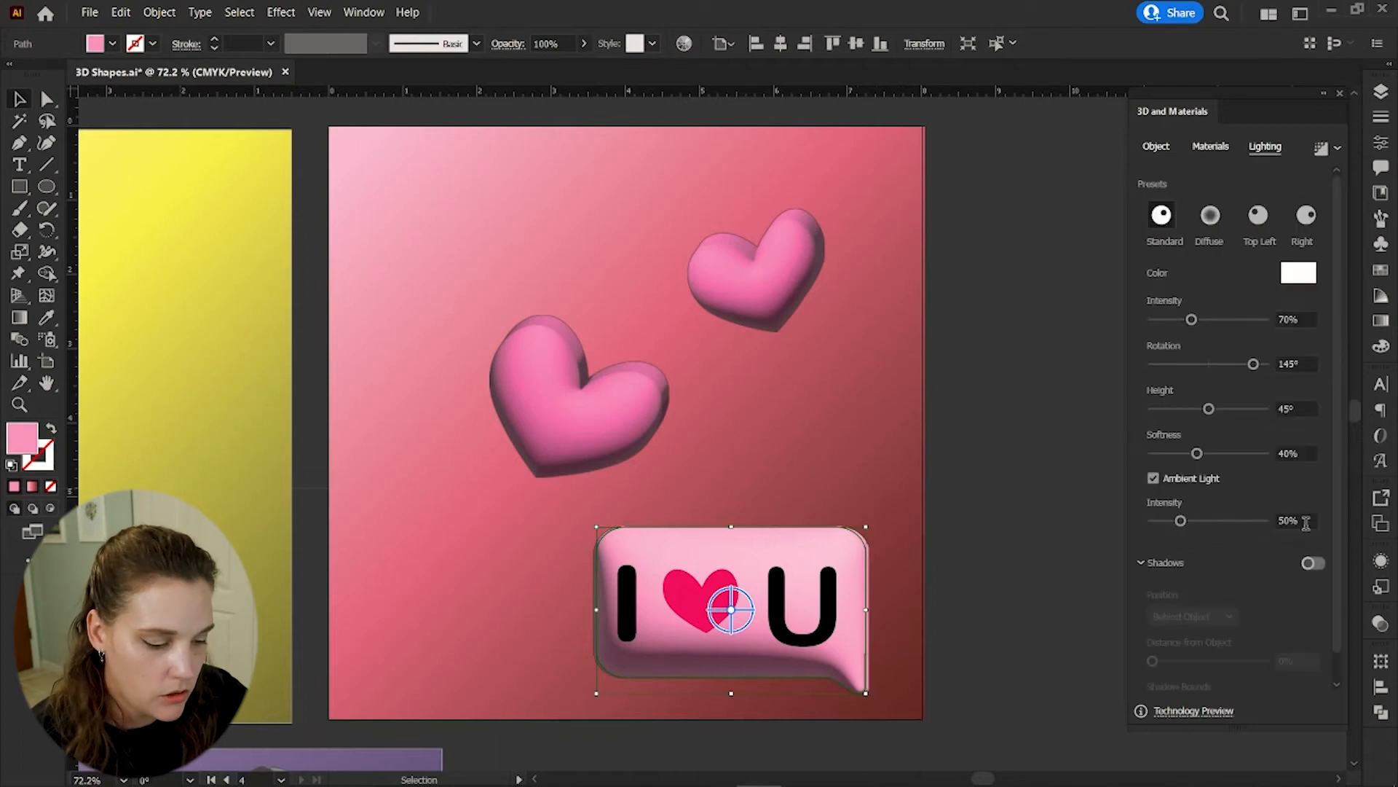
pyautogui.click(1296, 280)
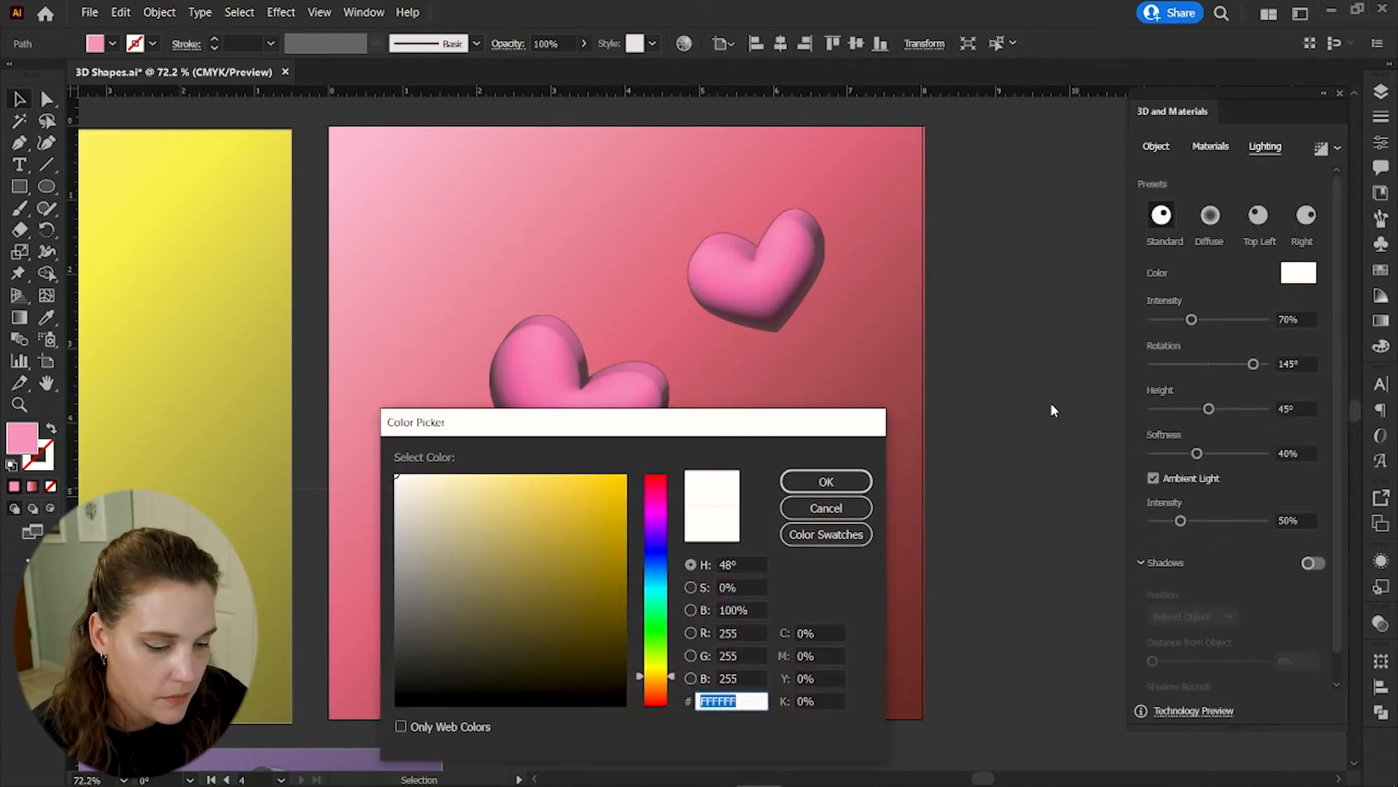
pyautogui.click(662, 518)
pyautogui.click(499, 479)
pyautogui.click(826, 481)
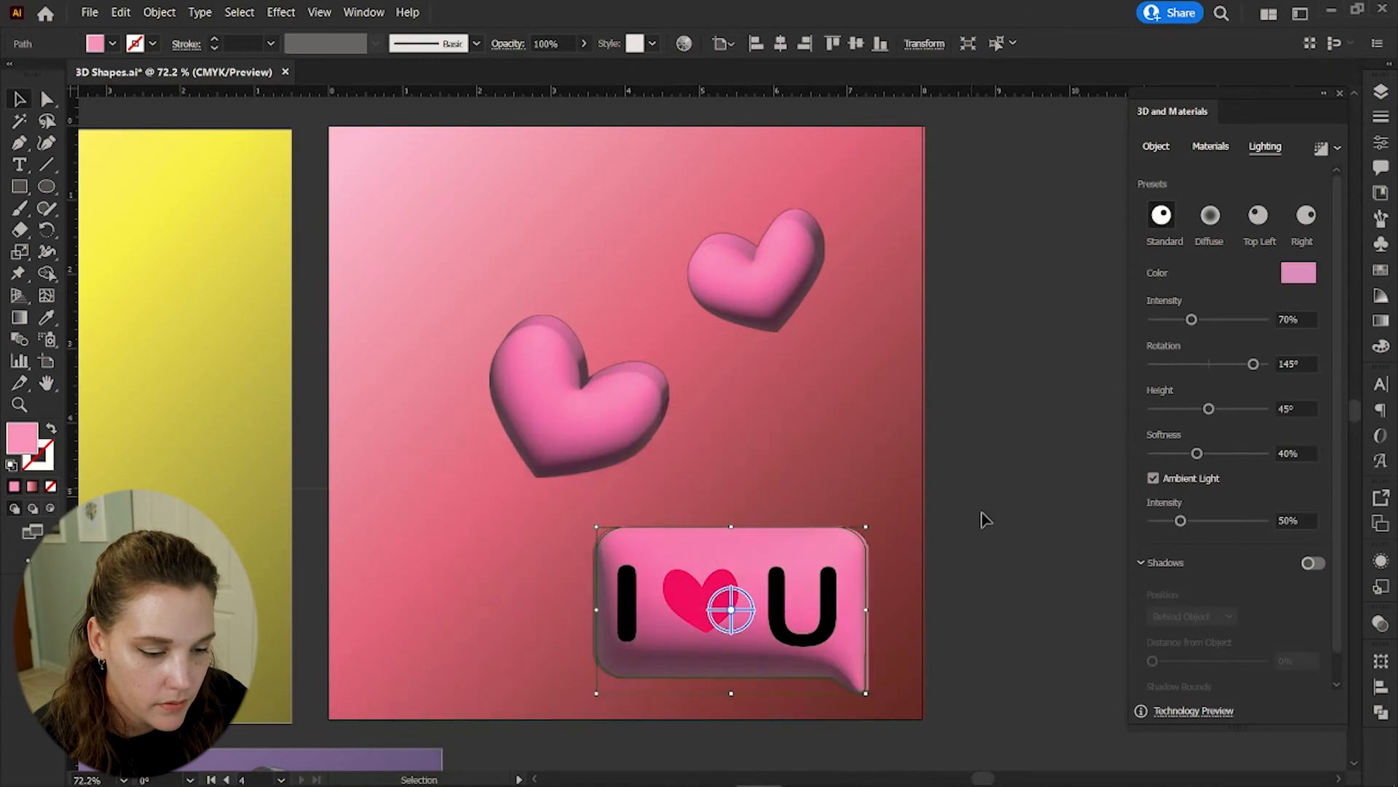
pyautogui.click(1294, 274)
pyautogui.click(456, 480)
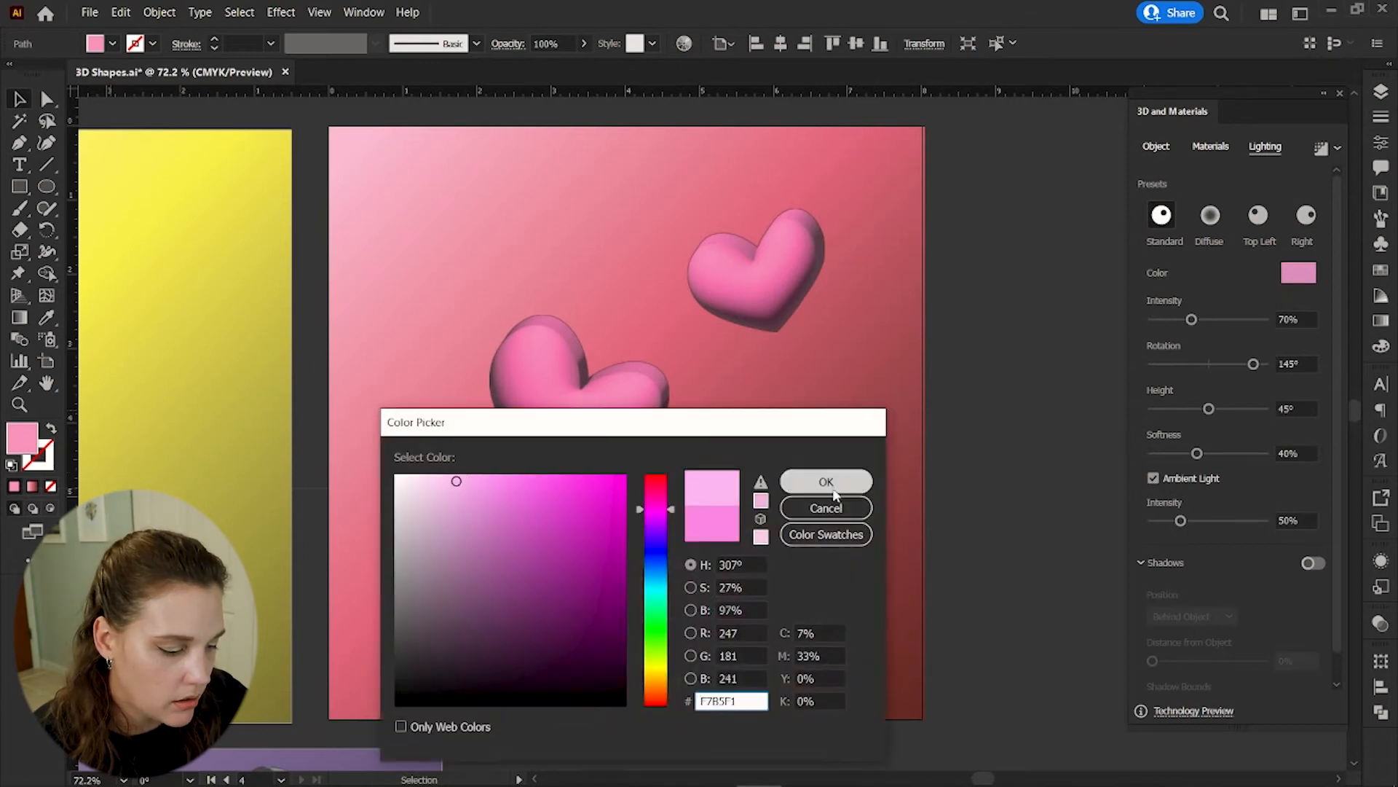
pyautogui.click(833, 488)
pyautogui.click(1085, 581)
# - Change the light colour on both hearts to the lighter pink F4B3E2
pyautogui.scroll(-2, 624, 369)
pyautogui.click(612, 357)
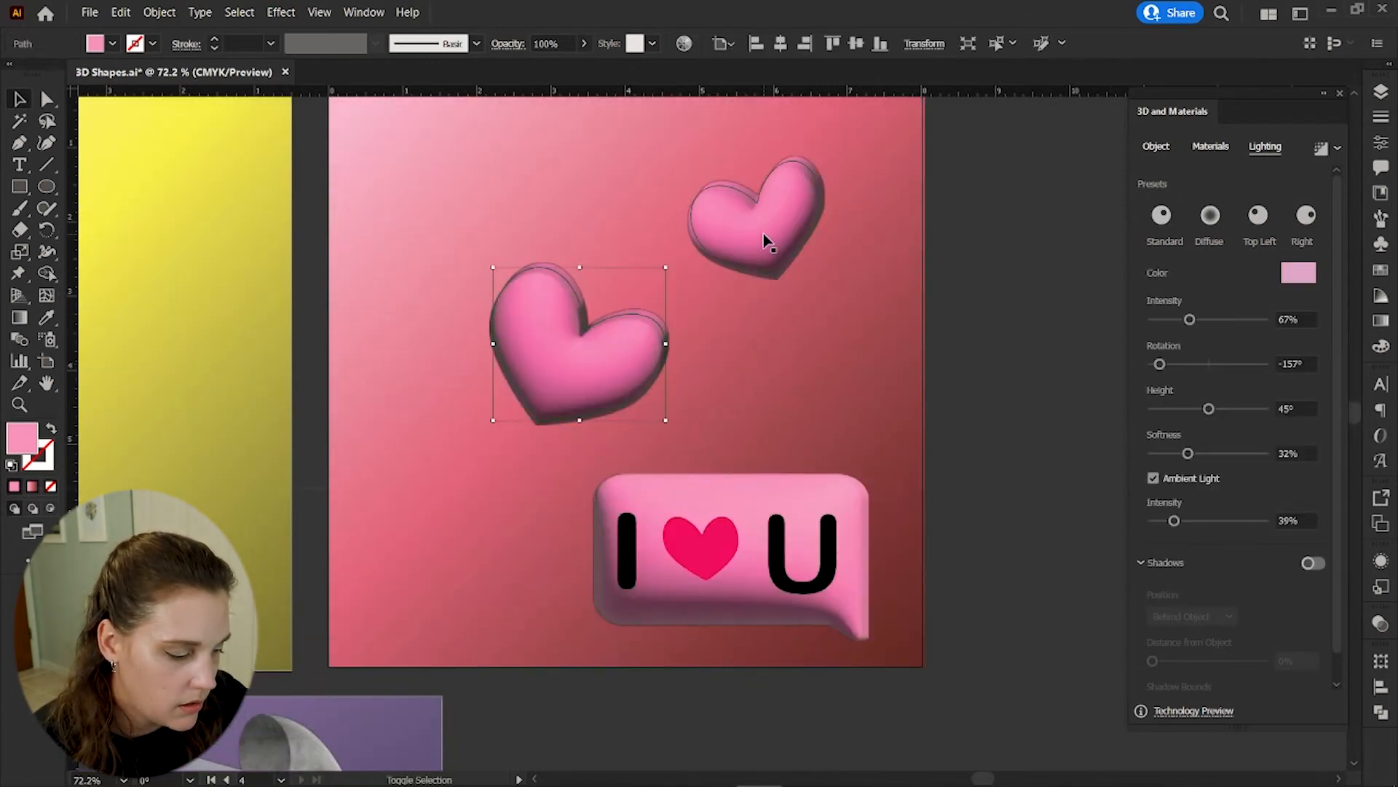
pyautogui.keyDown('shift'); pyautogui.click(765, 234); pyautogui.keyUp('shift')
pyautogui.click(1307, 281)
pyautogui.click(451, 480)
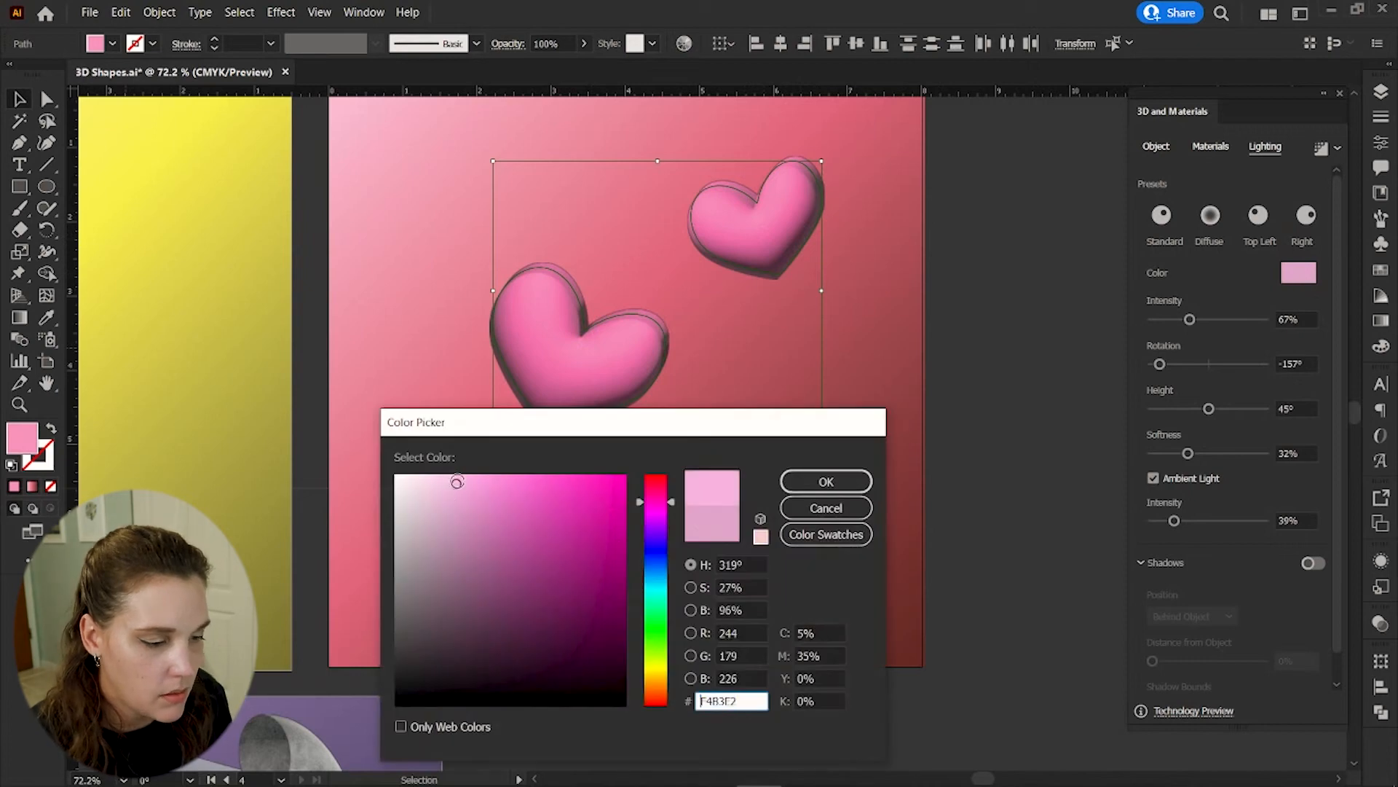
pyautogui.click(826, 481)
pyautogui.click(1010, 458)
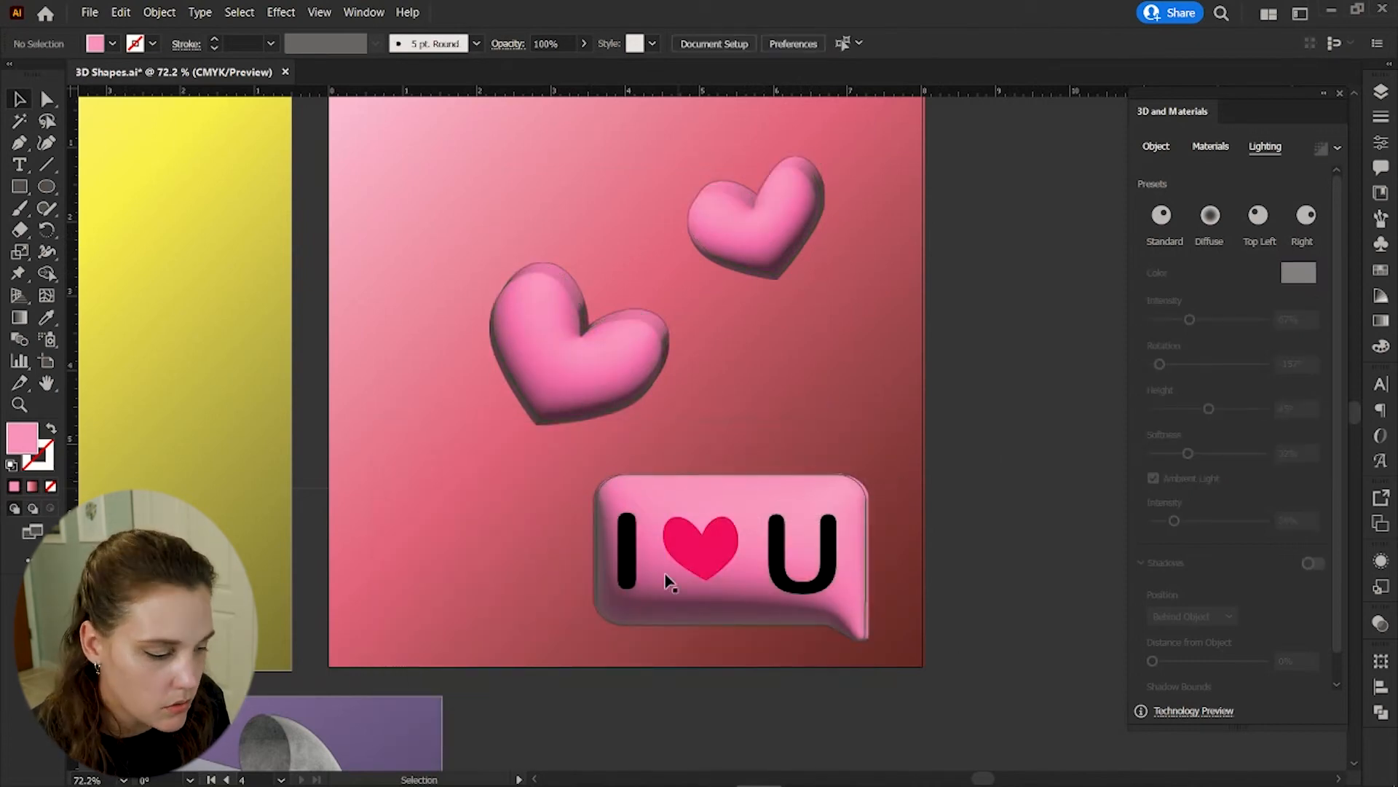
# - Change the fill of the letters I and U on the speech bubble to white
pyautogui.click(624, 575)
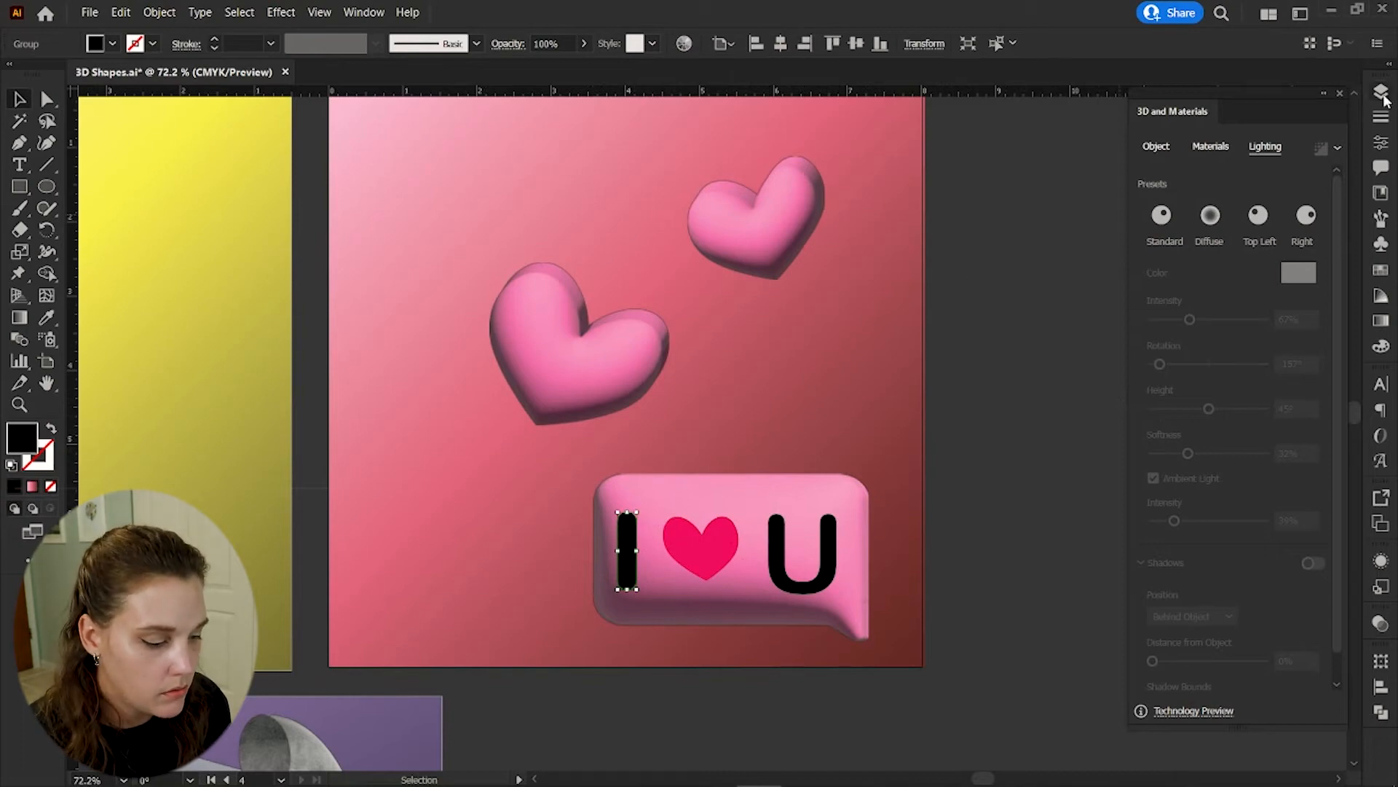
pyautogui.click(1381, 347)
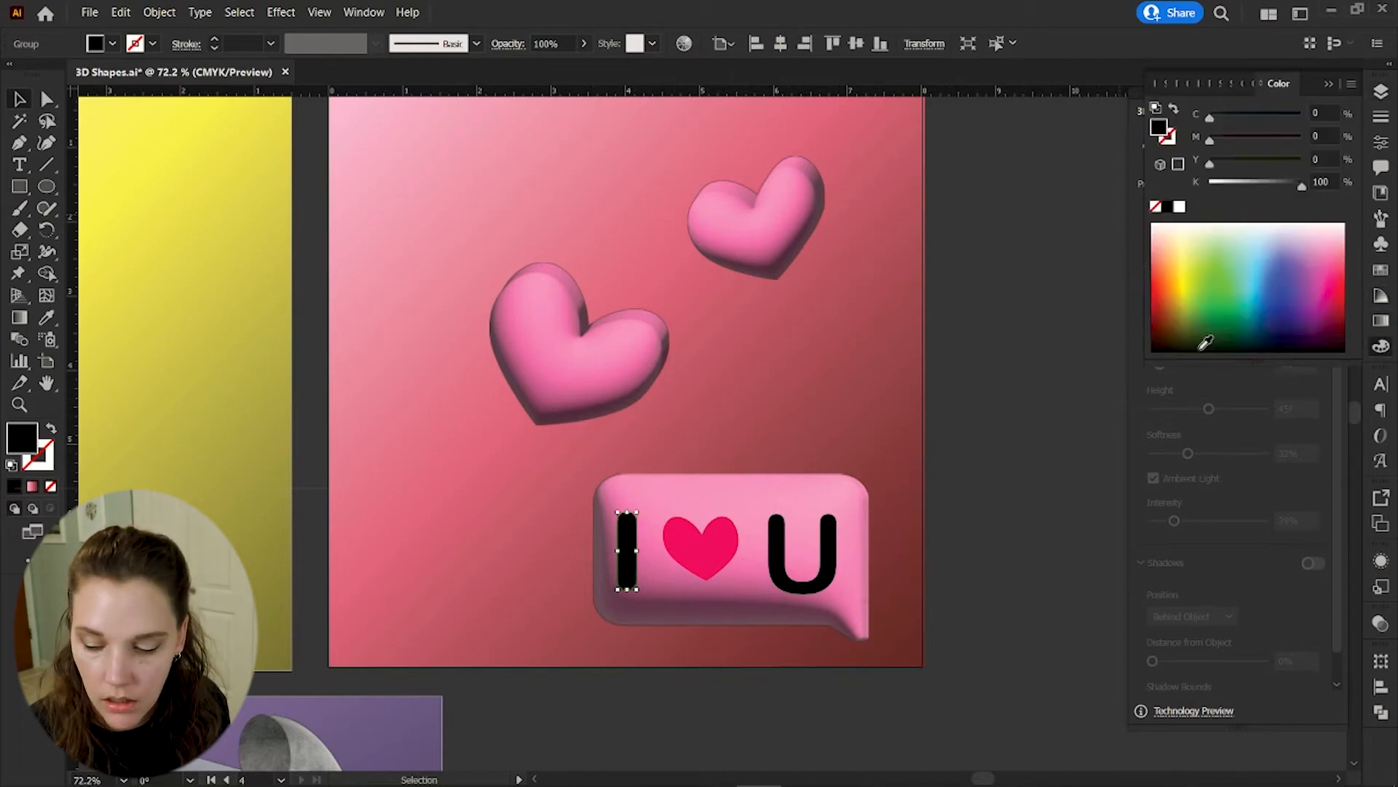
pyautogui.click(1179, 206)
pyautogui.click(1024, 453)
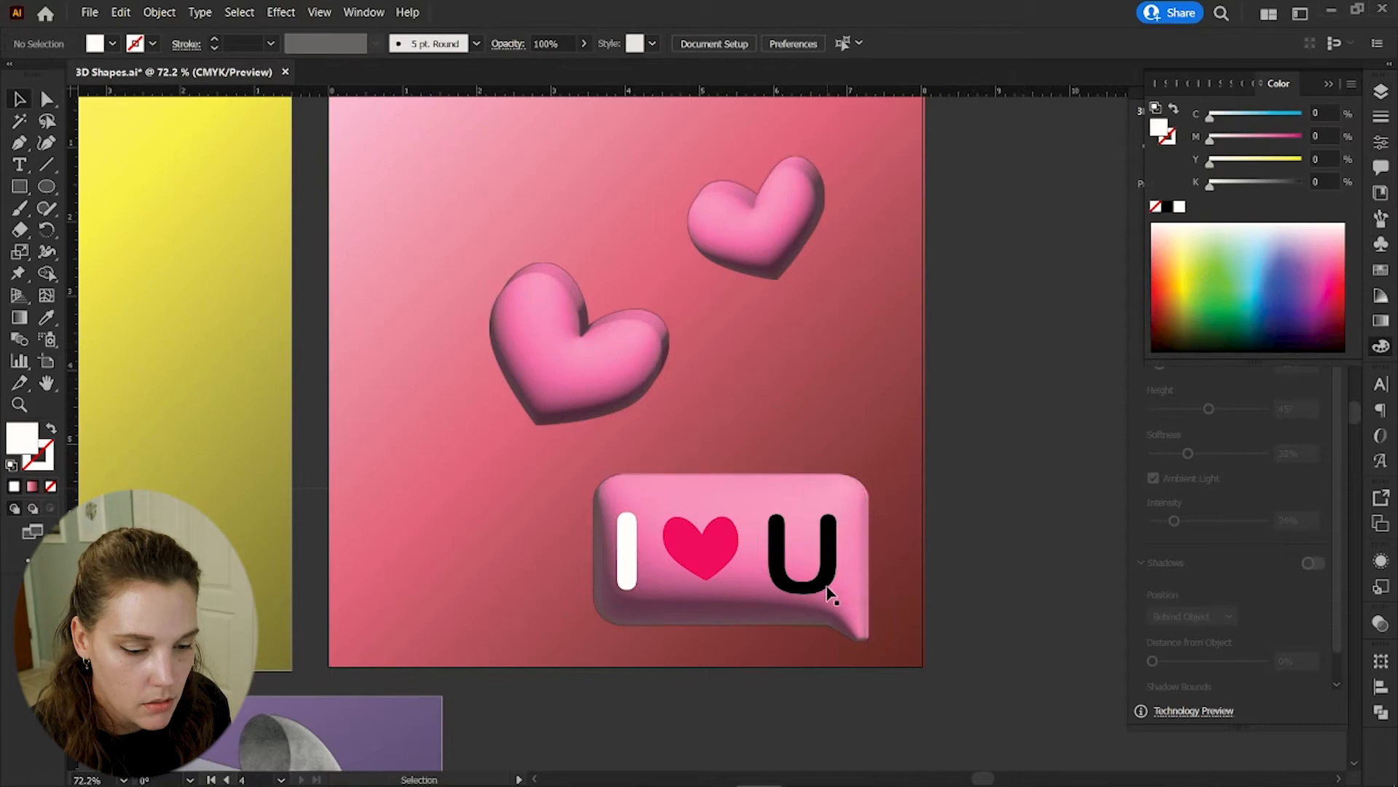
pyautogui.click(829, 585)
pyautogui.click(1179, 206)
pyautogui.click(963, 566)
# - Inflate the small red heart on the speech bubble with 10 px depth and 100% volume
pyautogui.click(700, 545)
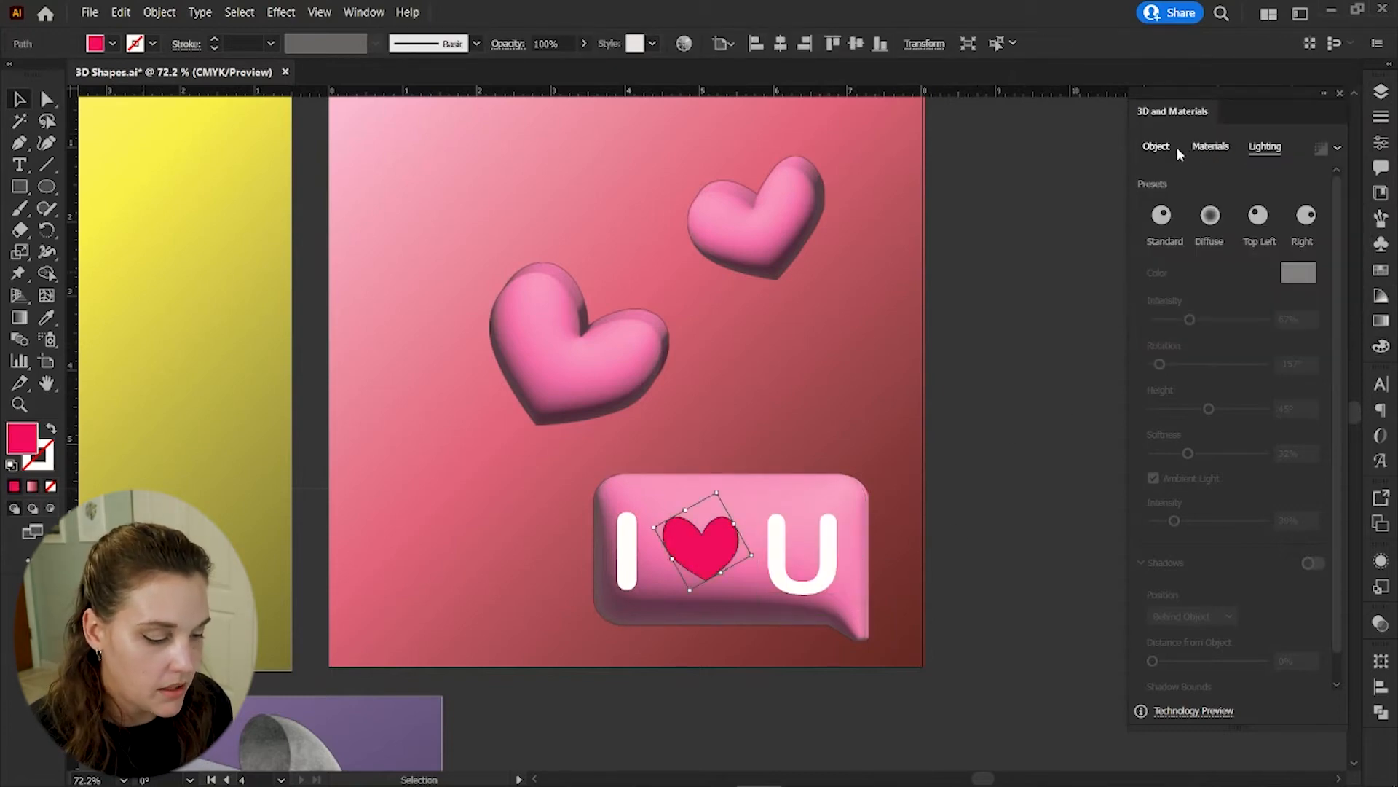
pyautogui.click(1157, 147)
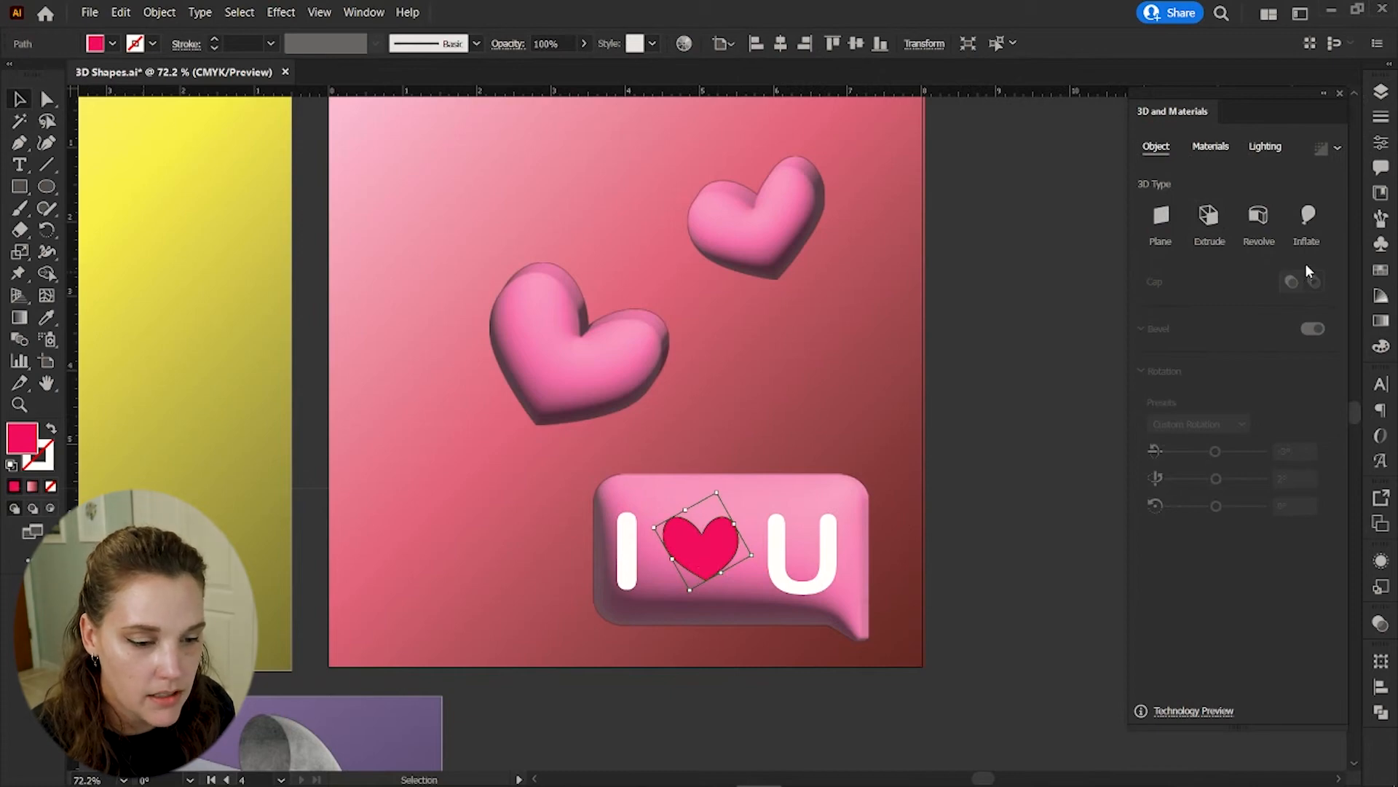
pyautogui.click(1309, 216)
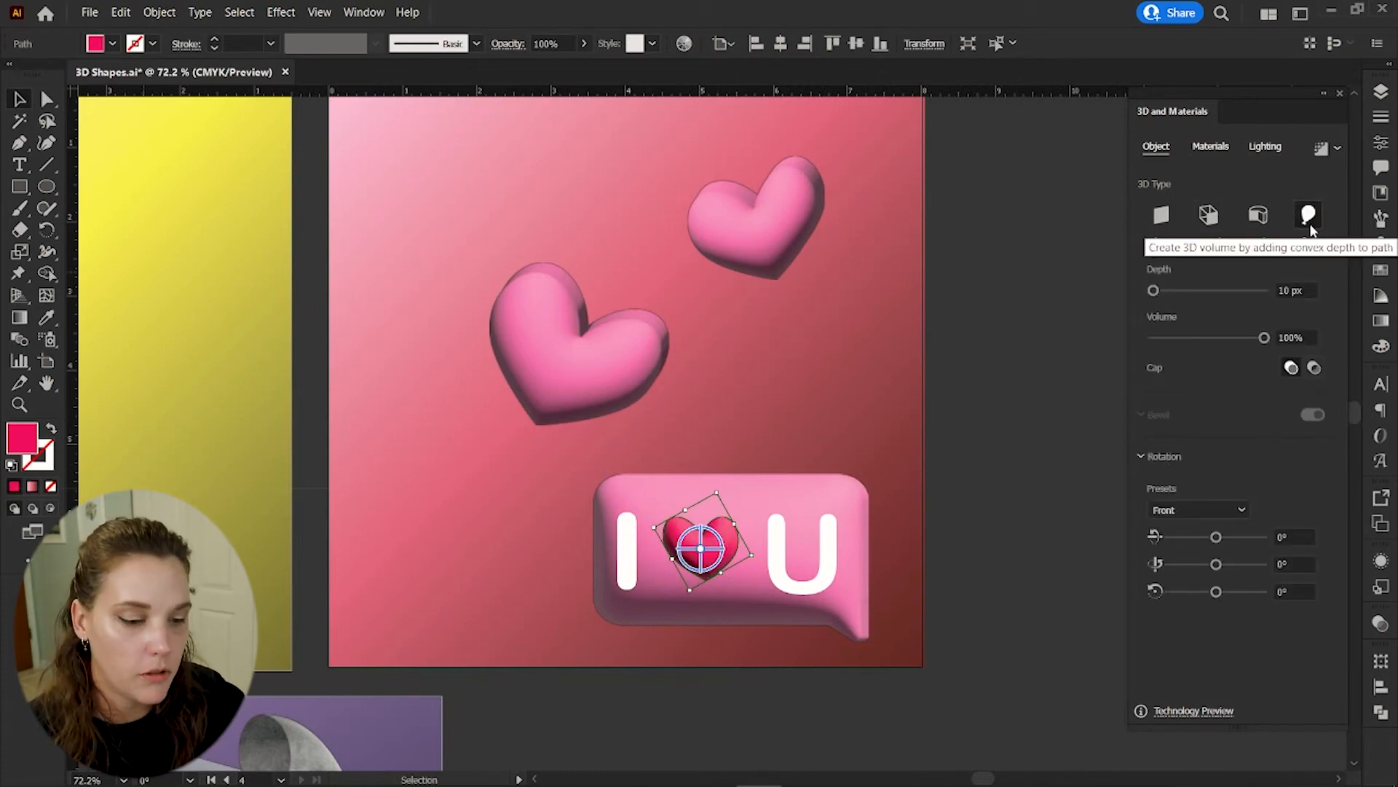
pyautogui.click(689, 499)
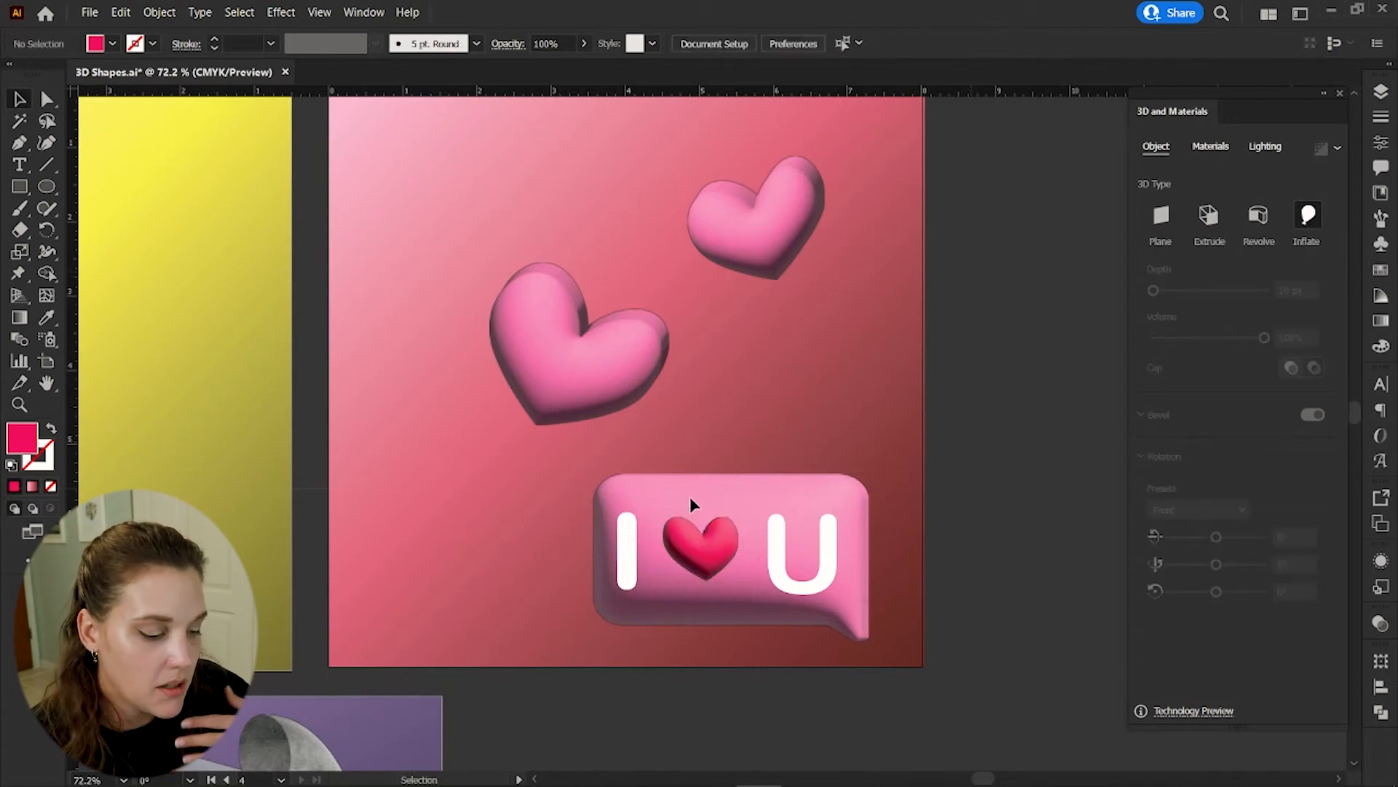
# - Adjust the light rotation on the small red heart between the letters
pyautogui.click(706, 551)
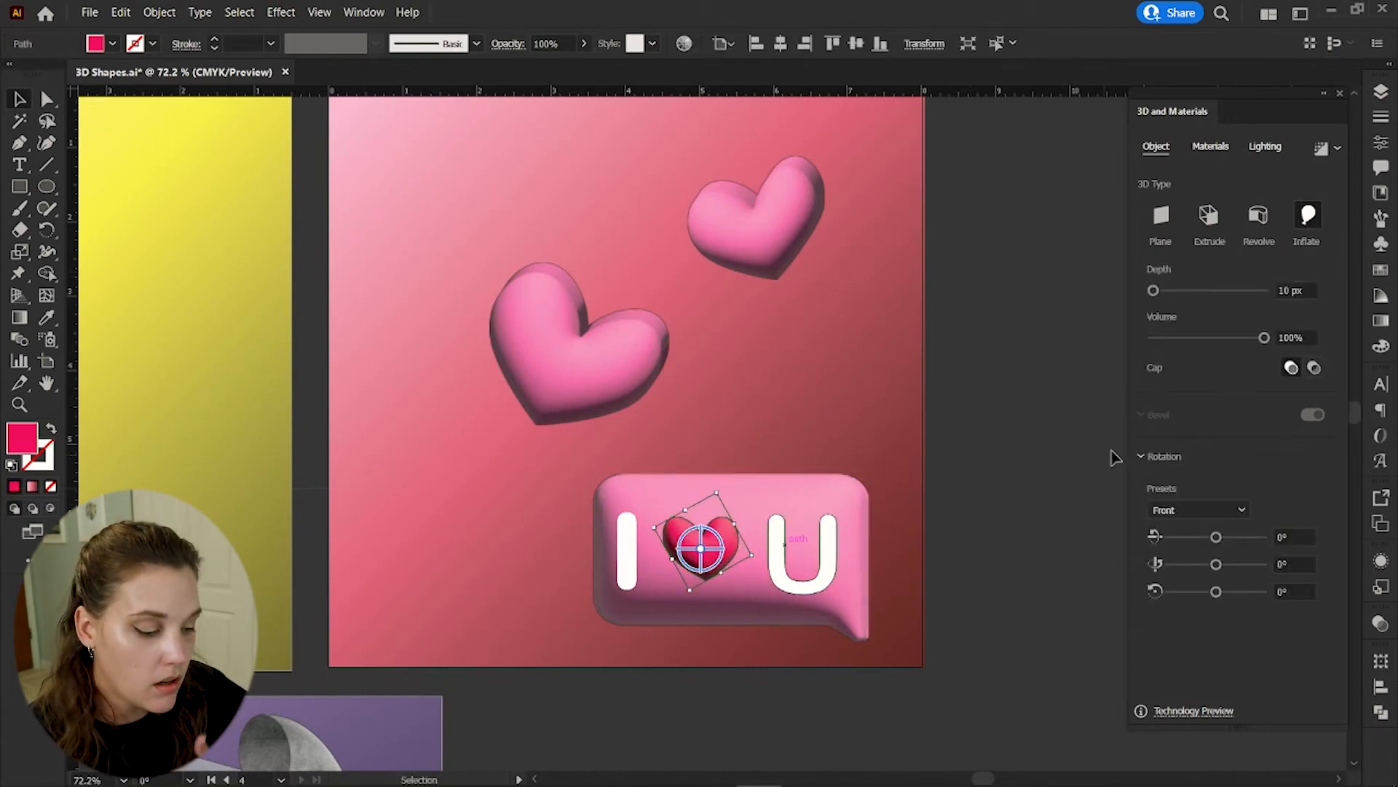
pyautogui.click(1265, 147)
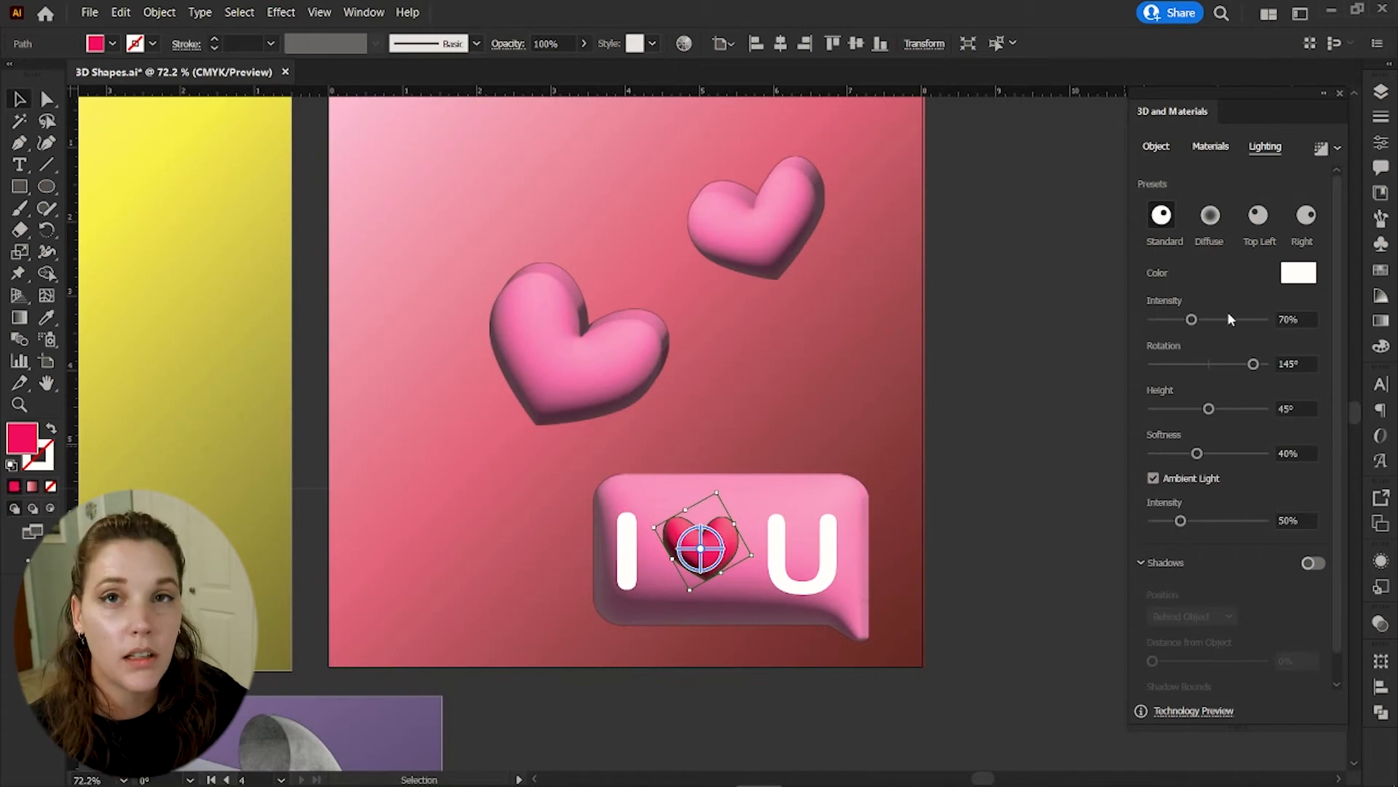
pyautogui.moveTo(1253, 364); pyautogui.dragTo(1265, 366)
pyautogui.click(1030, 431)
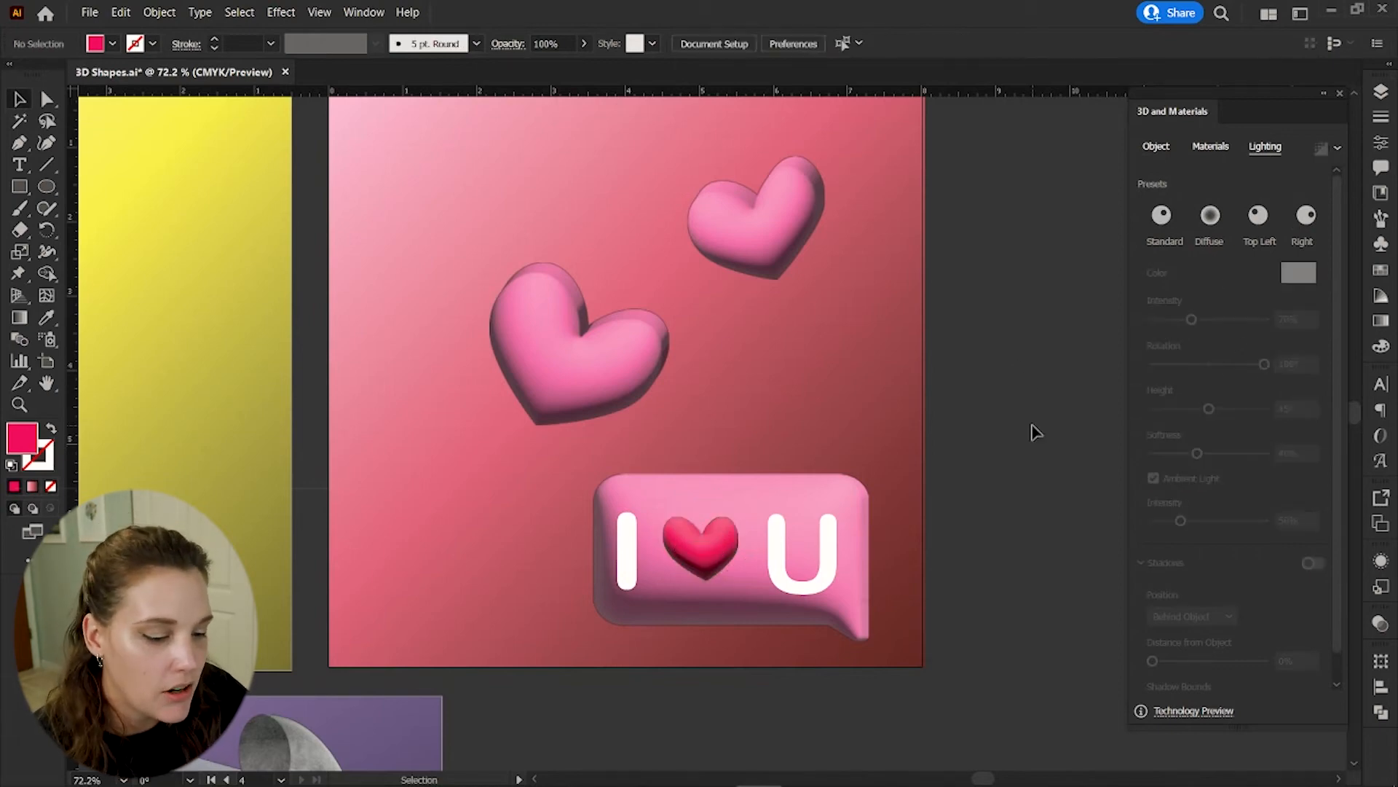
pyautogui.click(736, 569)
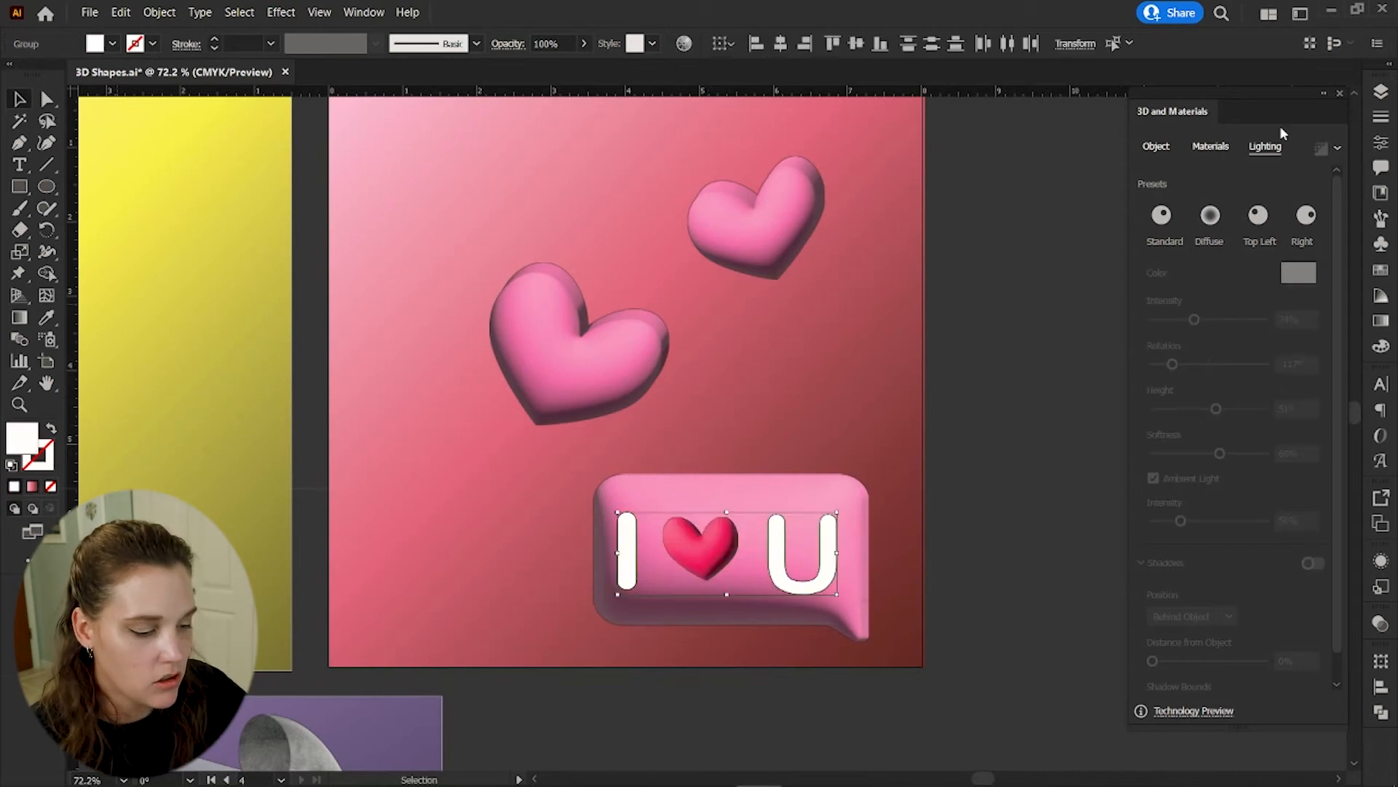
# - Inflate the letters I and U with 100% volume and set their light rotation to -94°
pyautogui.click(1156, 148)
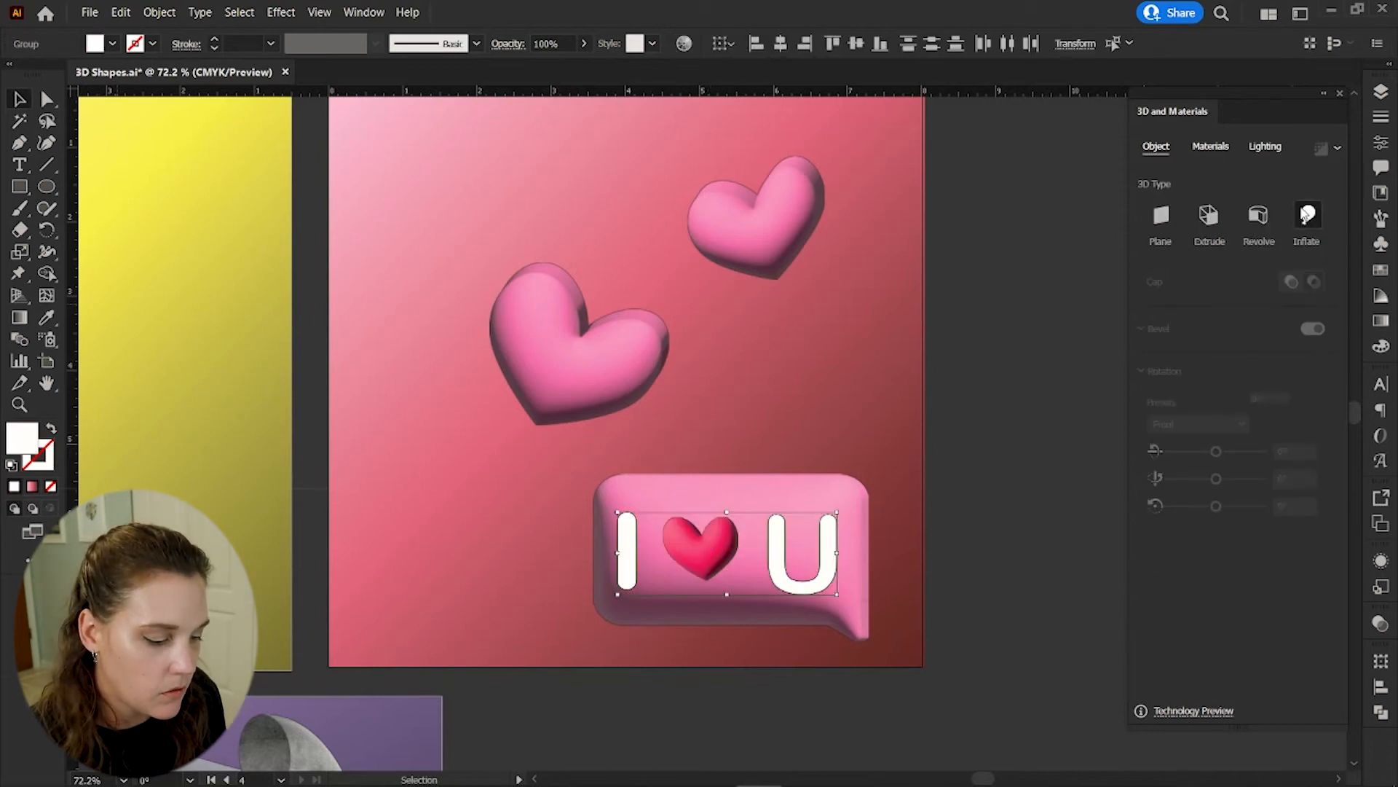
pyautogui.click(1307, 213)
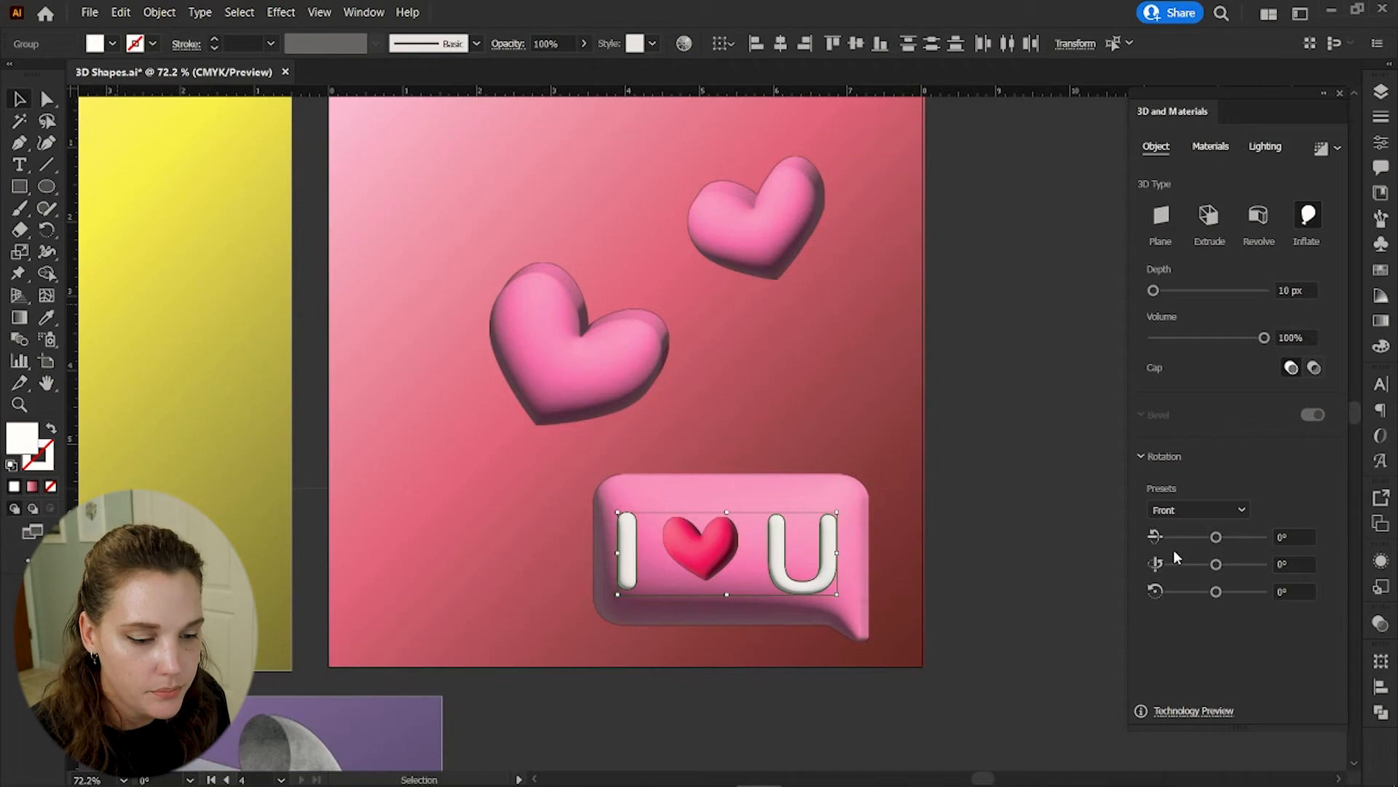
pyautogui.click(1265, 146)
pyautogui.moveTo(1239, 363); pyautogui.dragTo(1188, 375)
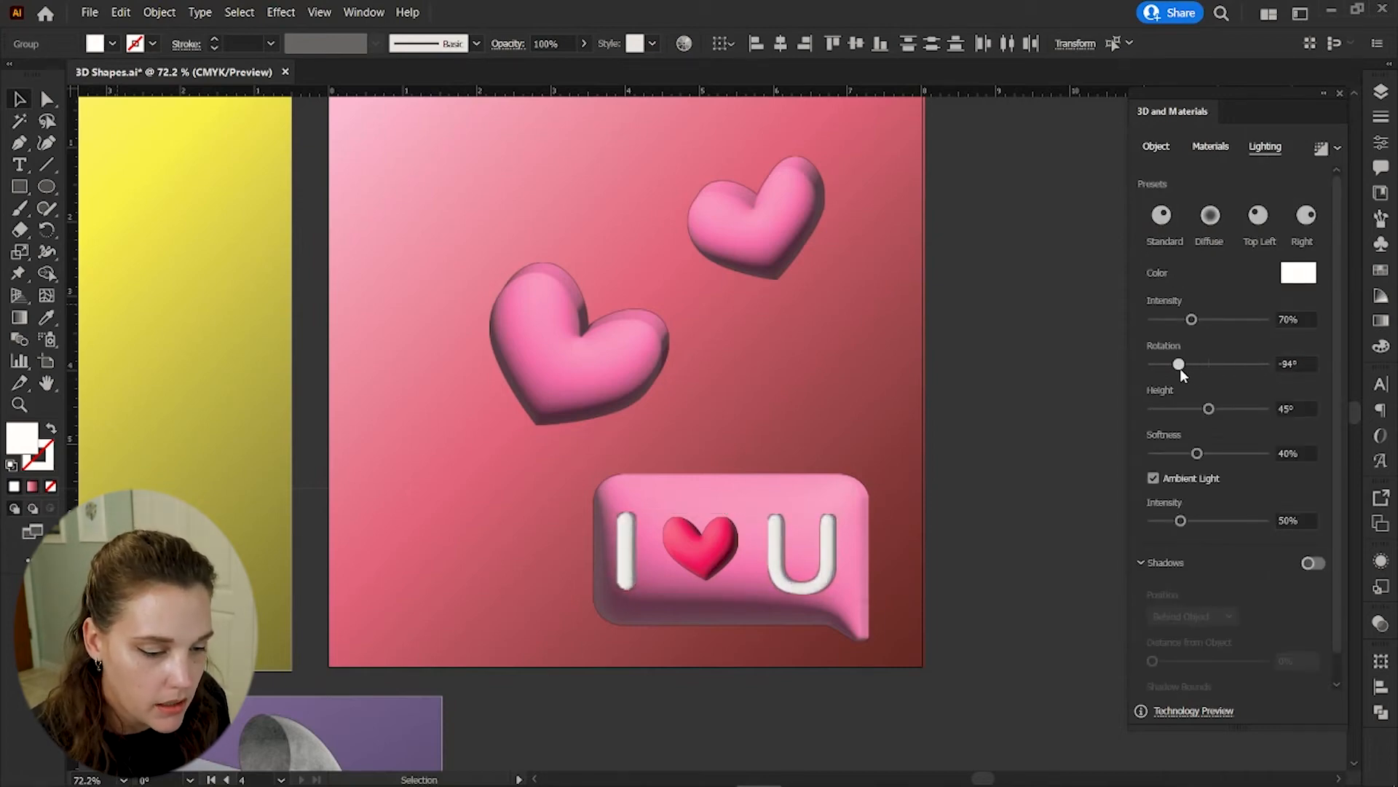
pyautogui.click(1029, 490)
# - Set the letters' inflate depth to 114 px and rotate them 2° on the Y axis
pyautogui.click(624, 547)
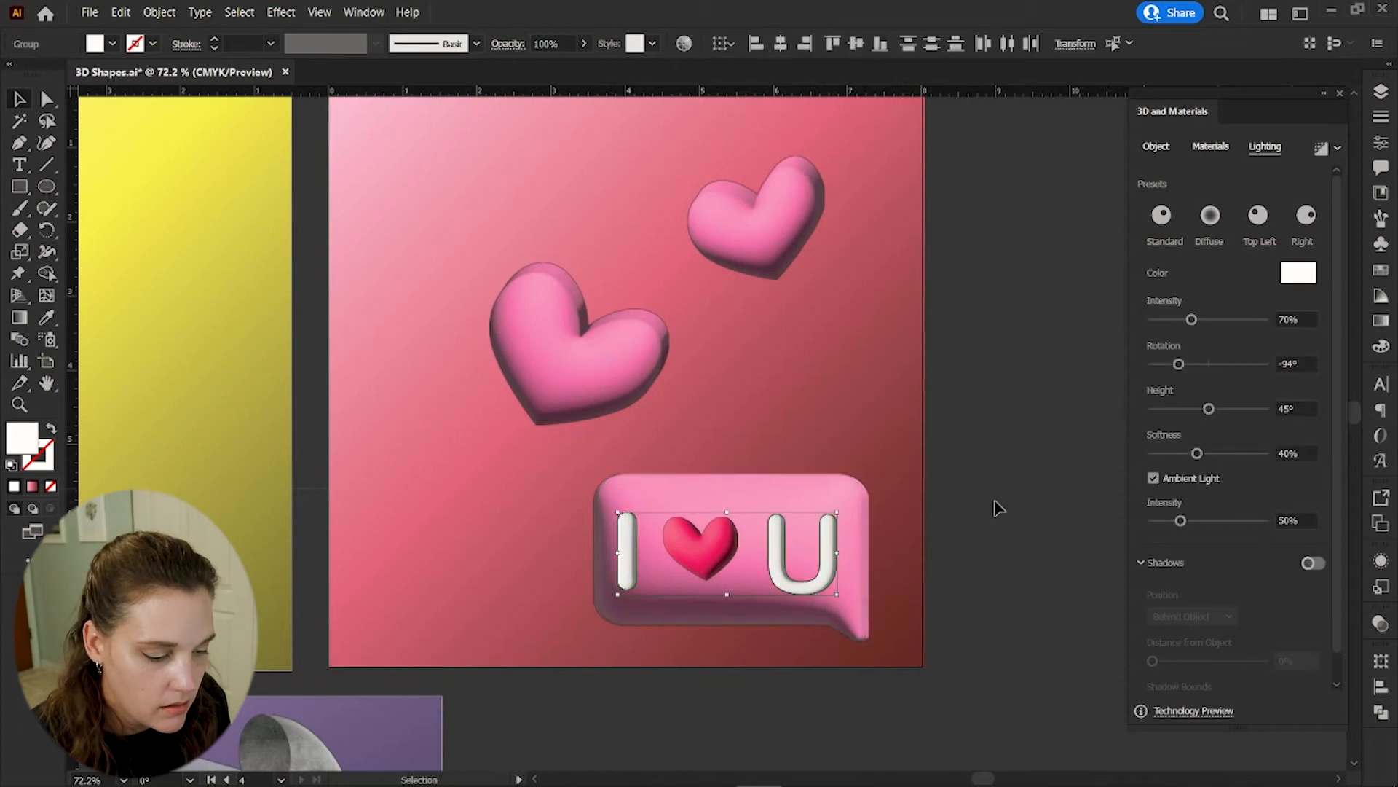
pyautogui.click(1156, 146)
pyautogui.click(993, 513)
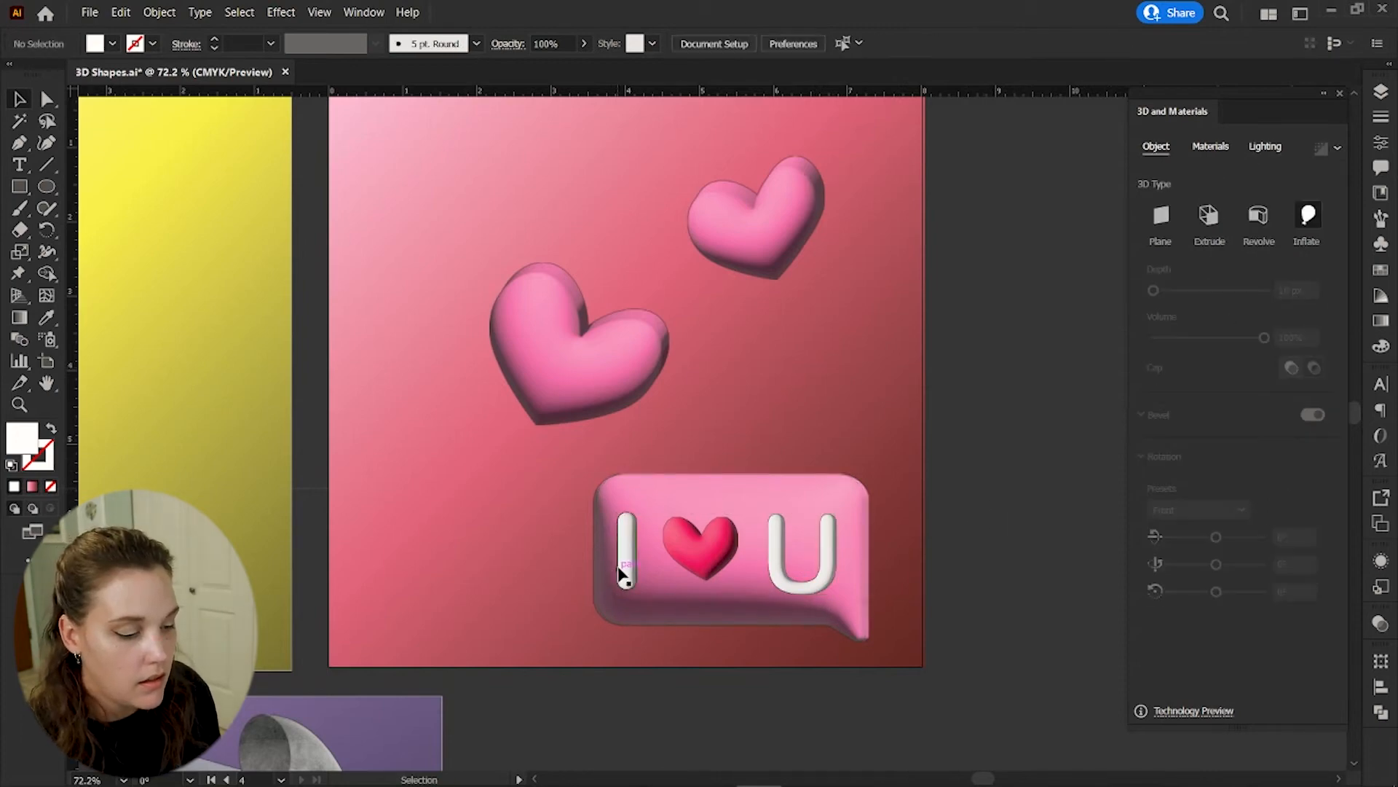
pyautogui.click(620, 570)
pyautogui.click(1295, 563)
pyautogui.write('2')
pyautogui.press('Return')
pyautogui.click(1053, 542)
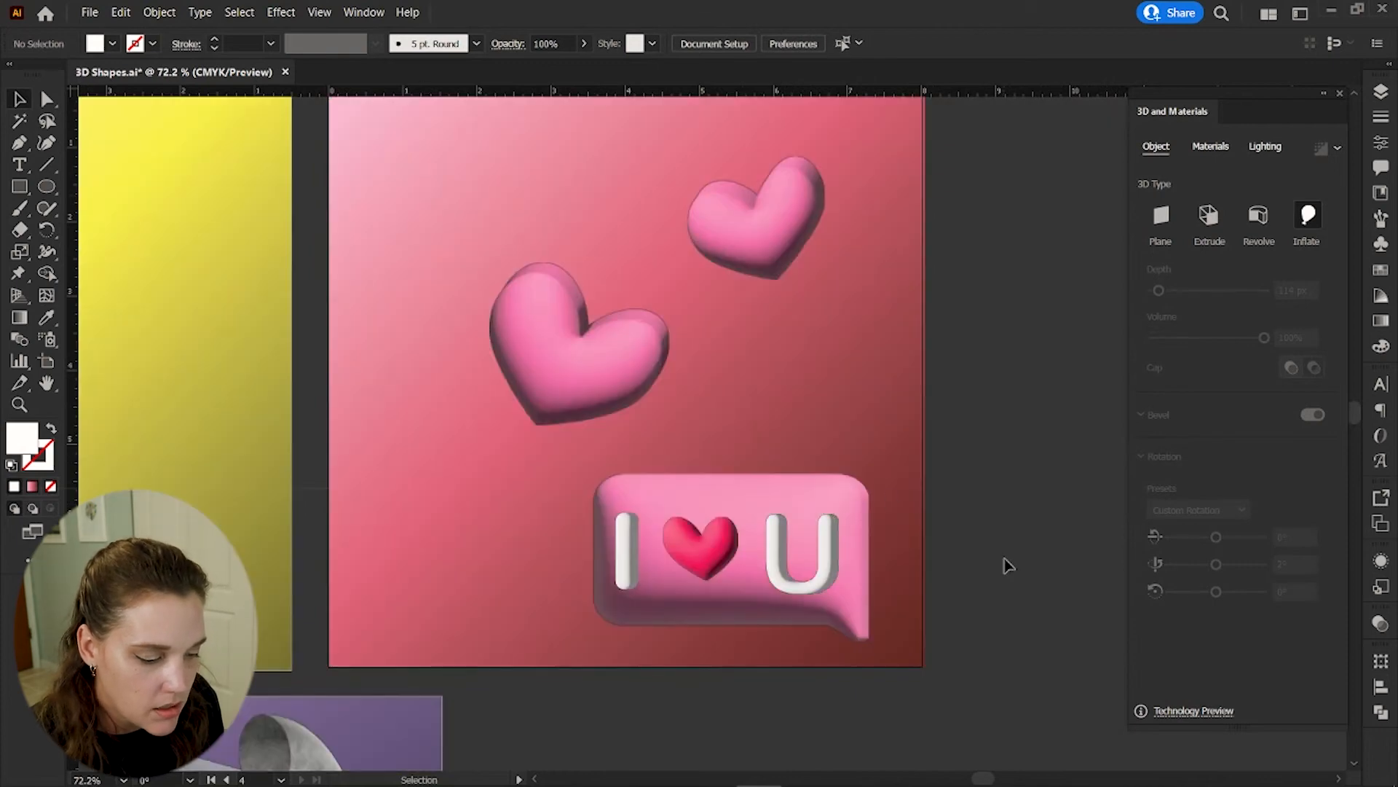
# - Nudge the letters I and U slightly upward on the speech bubble and enlarge the red heart between them a little
pyautogui.click(631, 566)
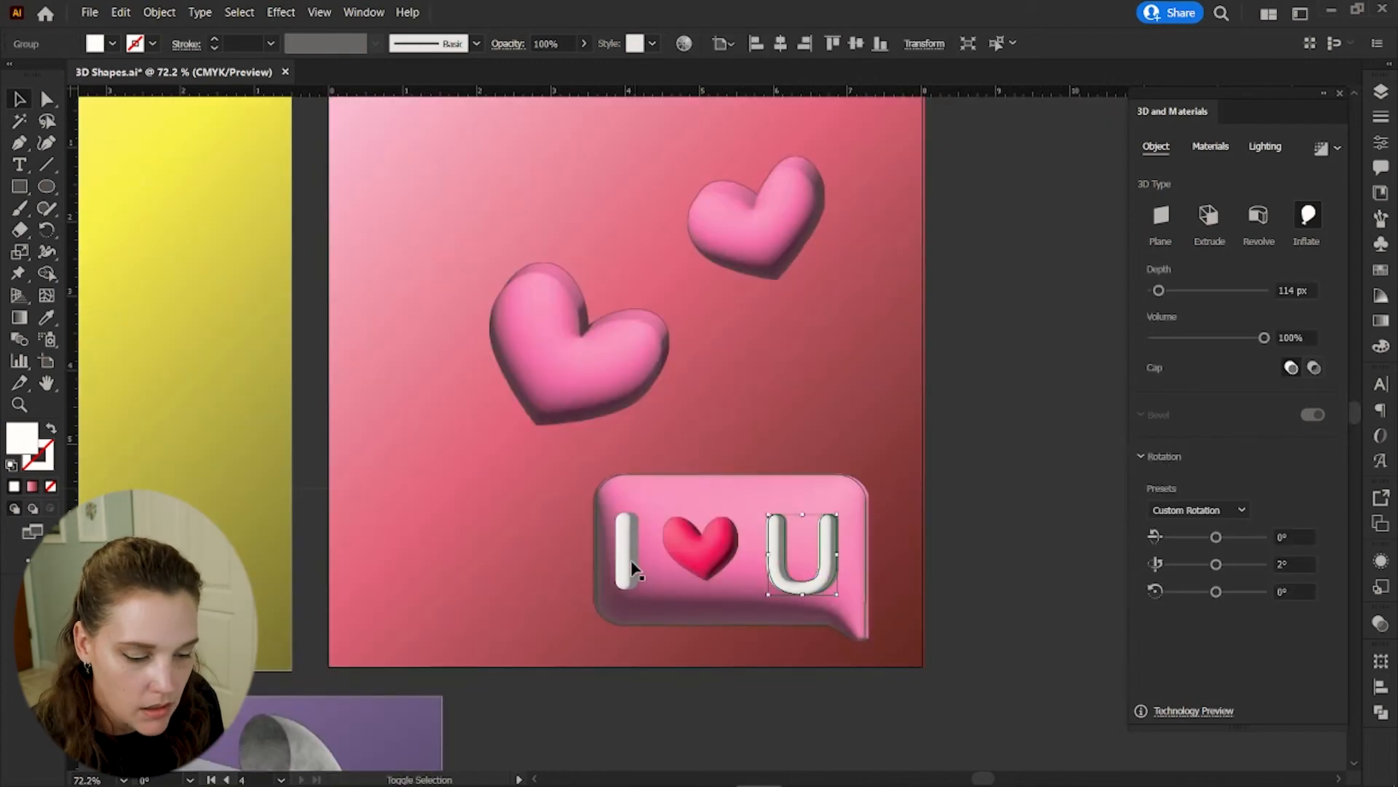
pyautogui.moveTo(788, 585); pyautogui.dragTo(791, 581)
pyautogui.click(998, 575)
pyautogui.click(688, 553)
pyautogui.moveTo(717, 493); pyautogui.dragTo(720, 480)
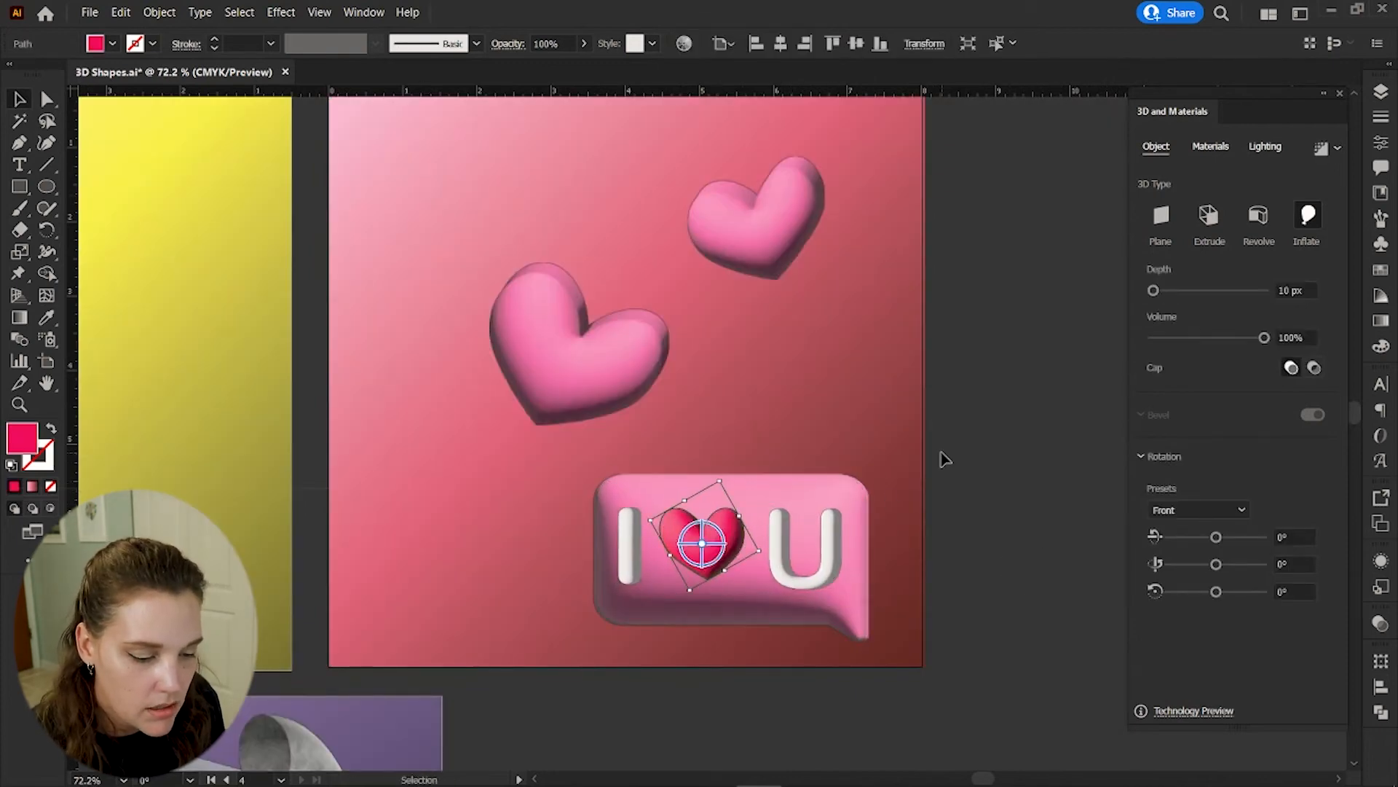
pyautogui.click(995, 491)
# - Paste a copy of the large pink heart, then shrink and rotate it near the artboard's upper-left corner
pyautogui.hotkey('ctrl', 'v')
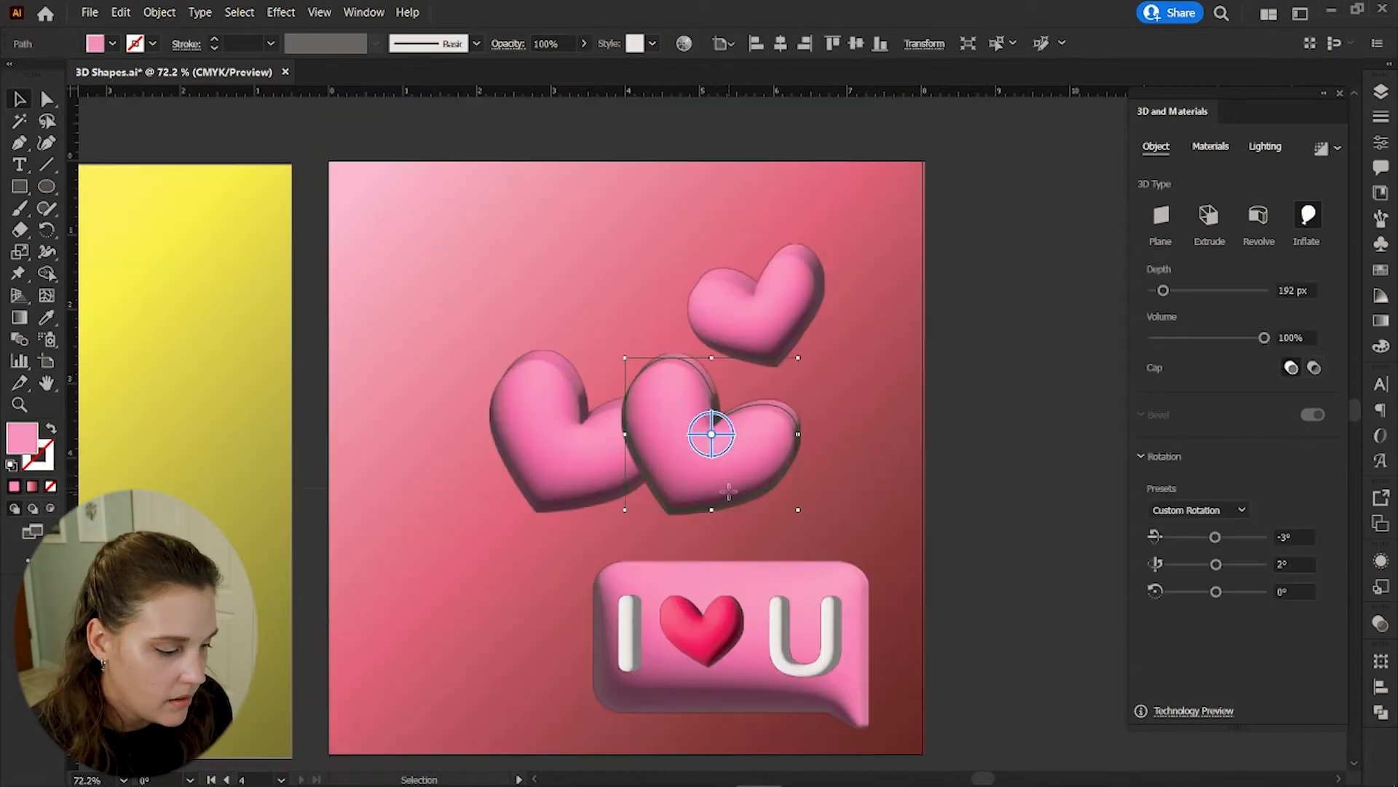
pyautogui.moveTo(728, 499); pyautogui.dragTo(464, 345)
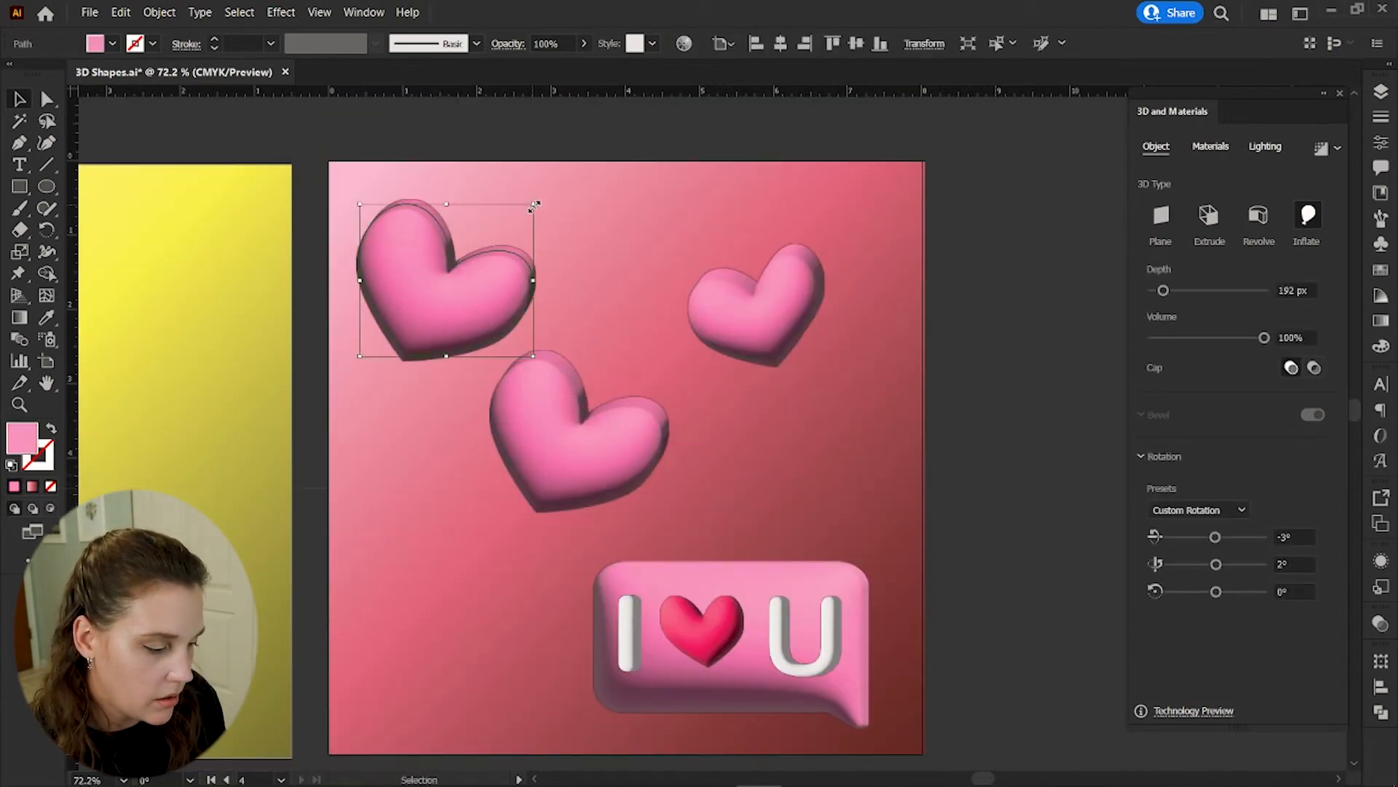
pyautogui.moveTo(493, 255); pyautogui.dragTo(420, 267)
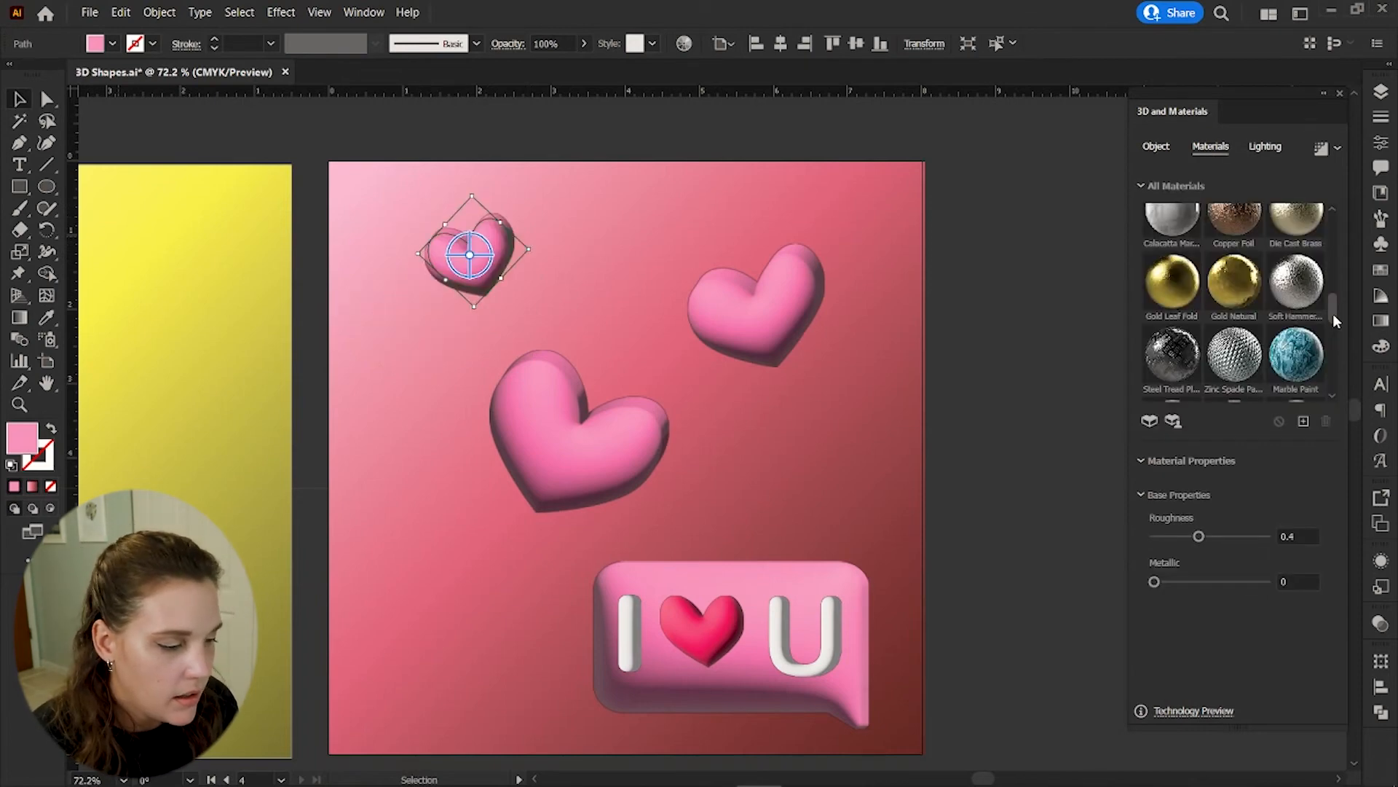
# - Apply the Gold Leaf Fold material to the small copied heart and change the material colour to the copied light pink
pyautogui.moveTo(1333, 313)
pyautogui.mouseDown()
pyautogui.moveTo(1334, 330)
pyautogui.moveTo(1324, 289)
pyautogui.mouseUp()
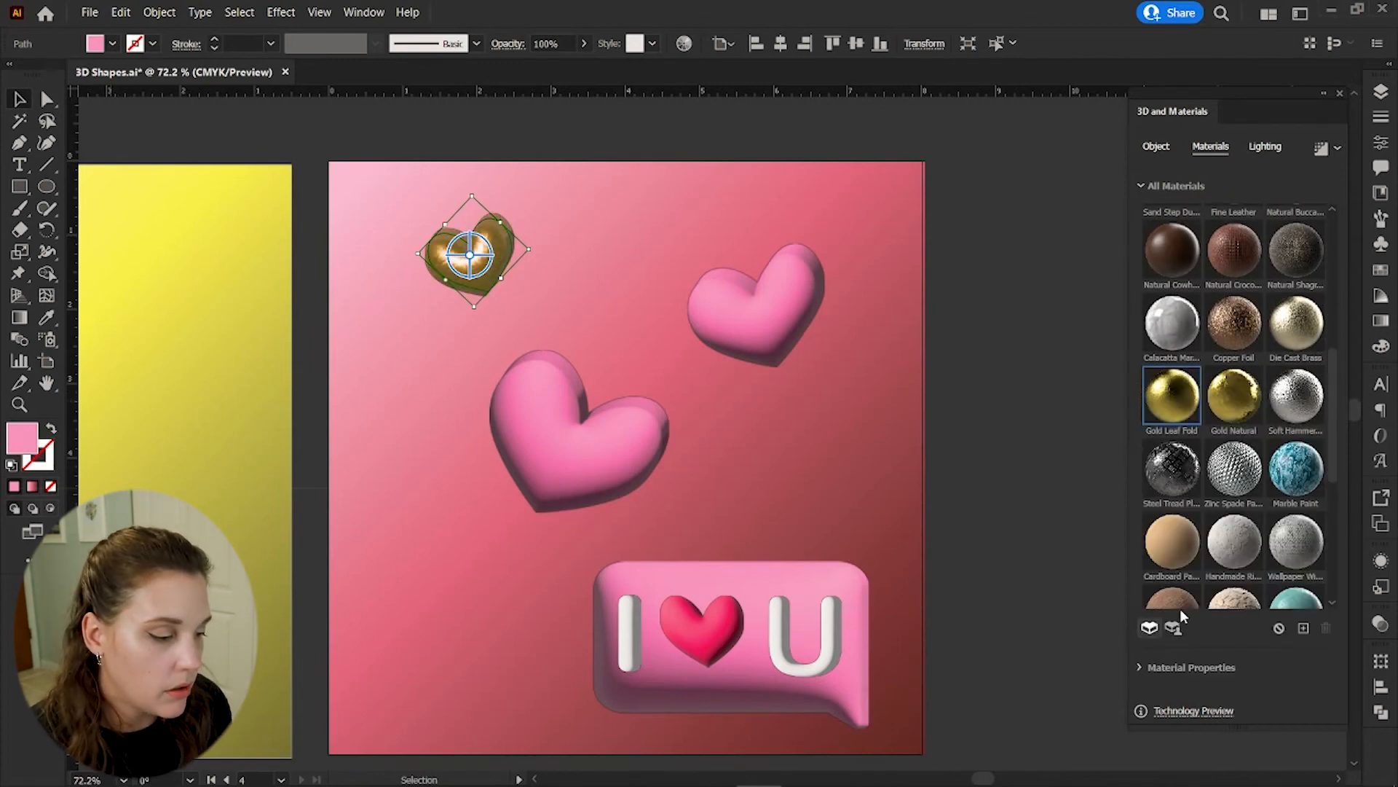
pyautogui.click(1231, 667)
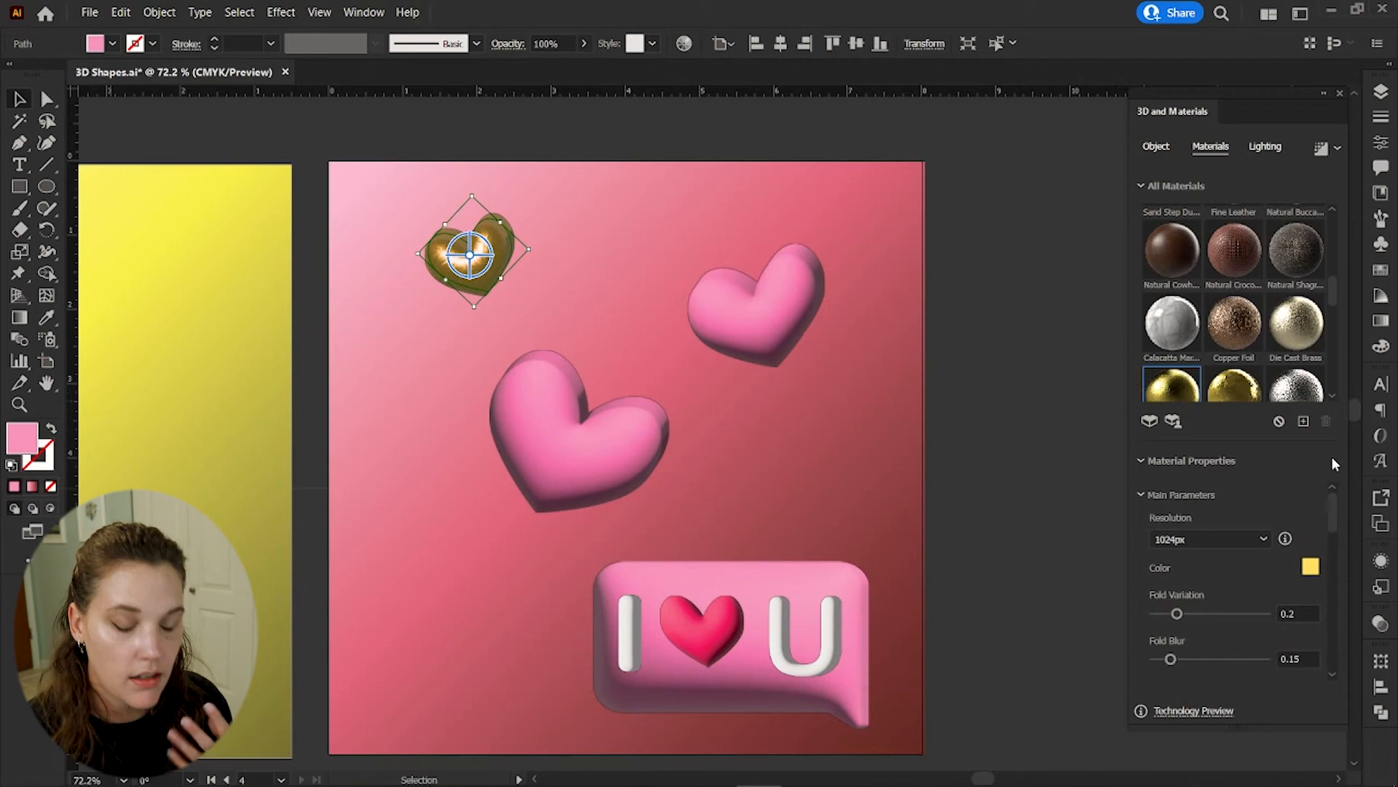
pyautogui.click(1310, 567)
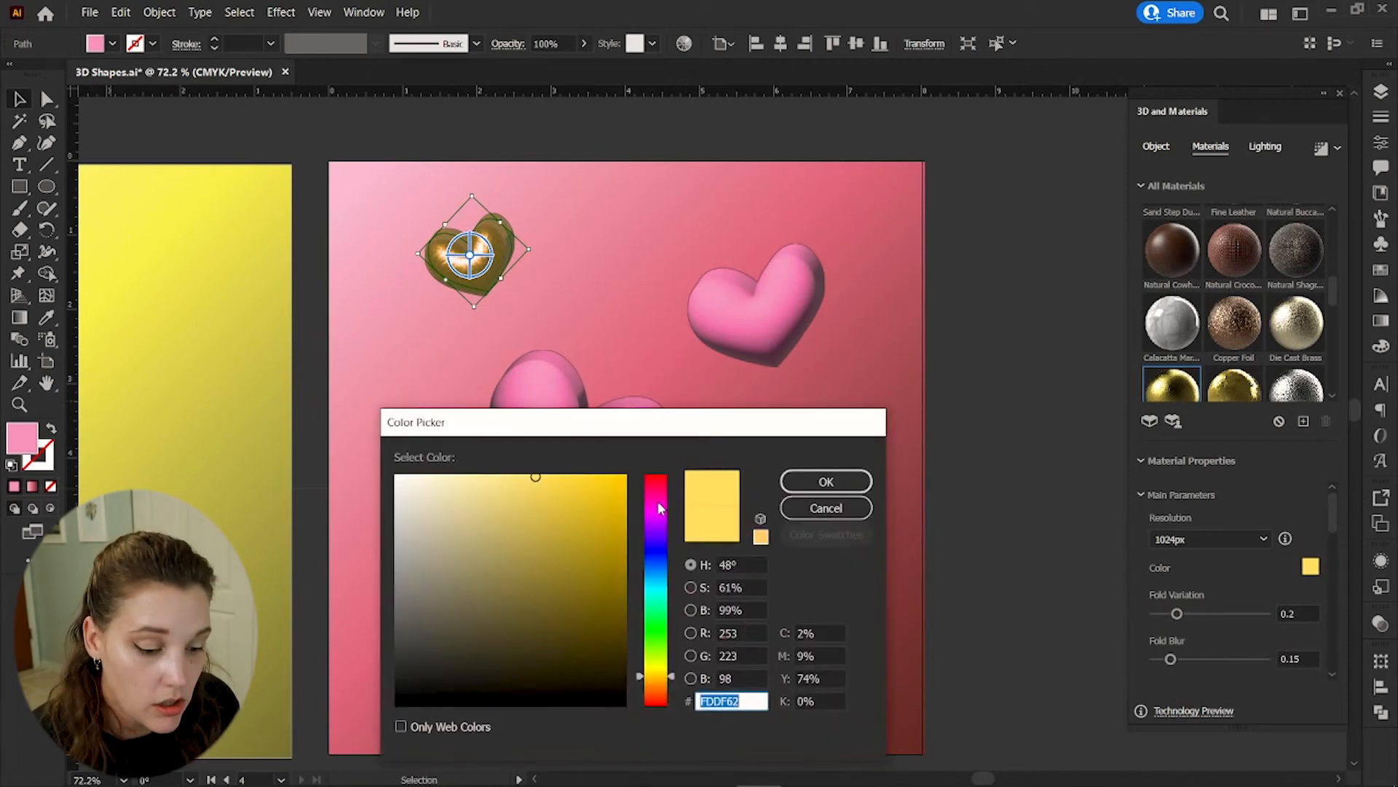
pyautogui.hotkey('ctrl', 'v')
pyautogui.click(825, 481)
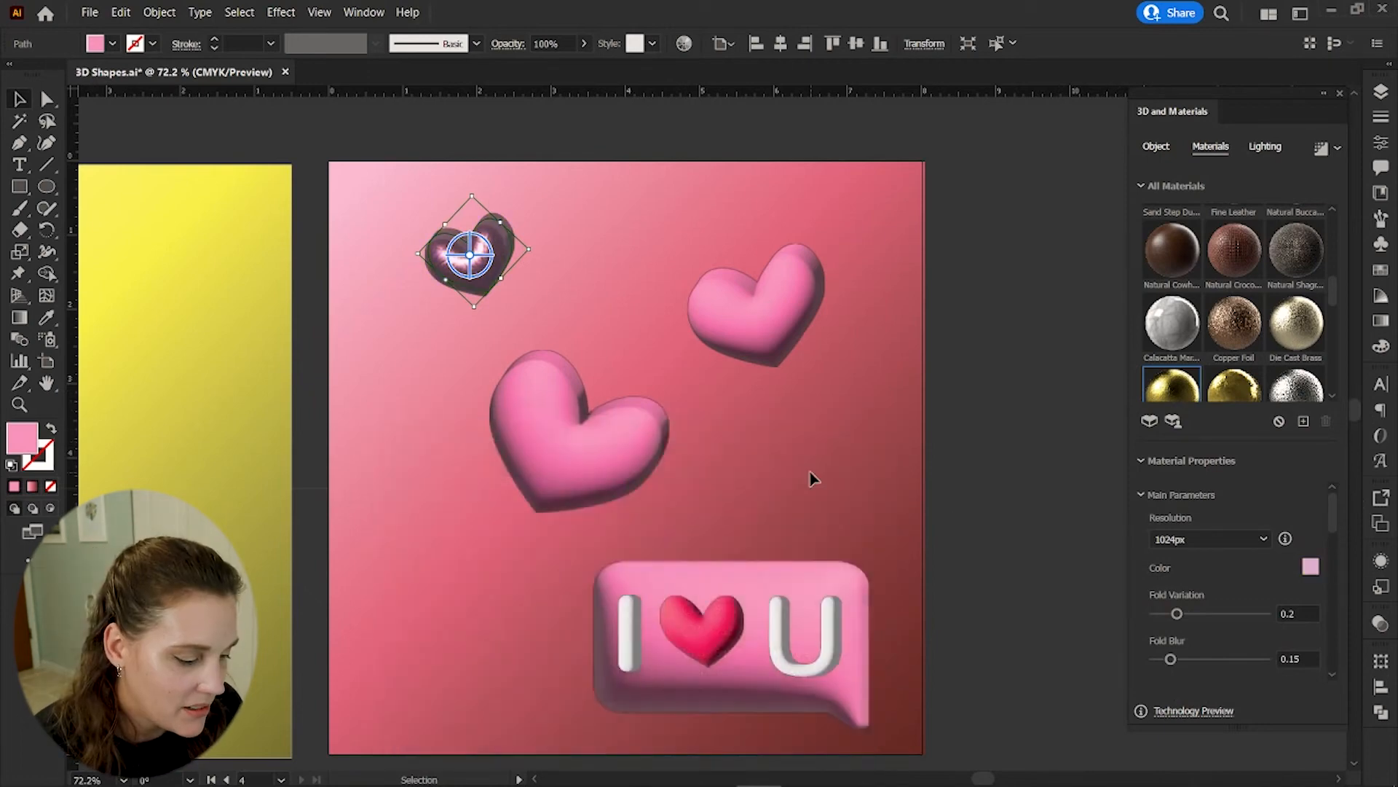
# - Reduce the small foil heart's inflate depth to 127 px
pyautogui.click(1163, 149)
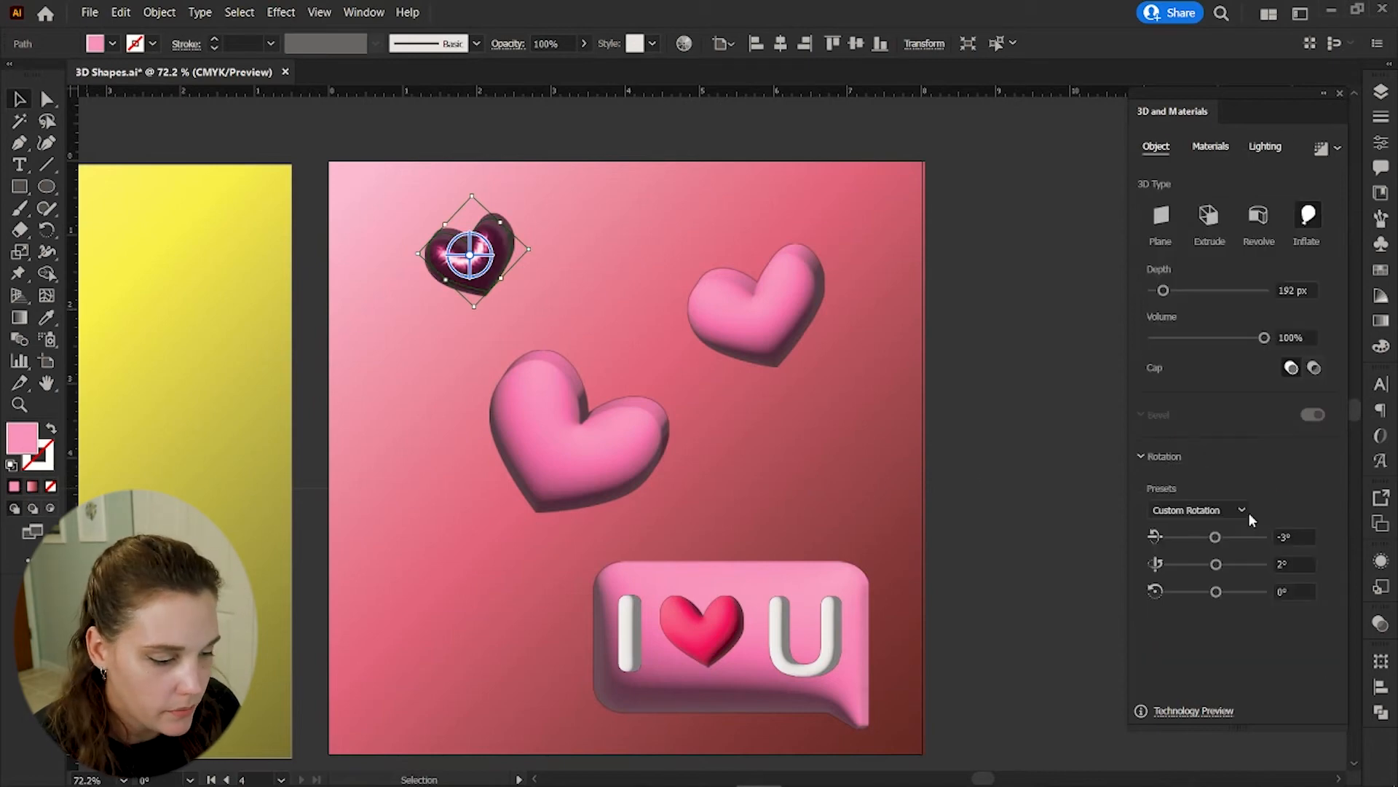
pyautogui.moveTo(1165, 300); pyautogui.dragTo(1159, 292)
pyautogui.click(1057, 367)
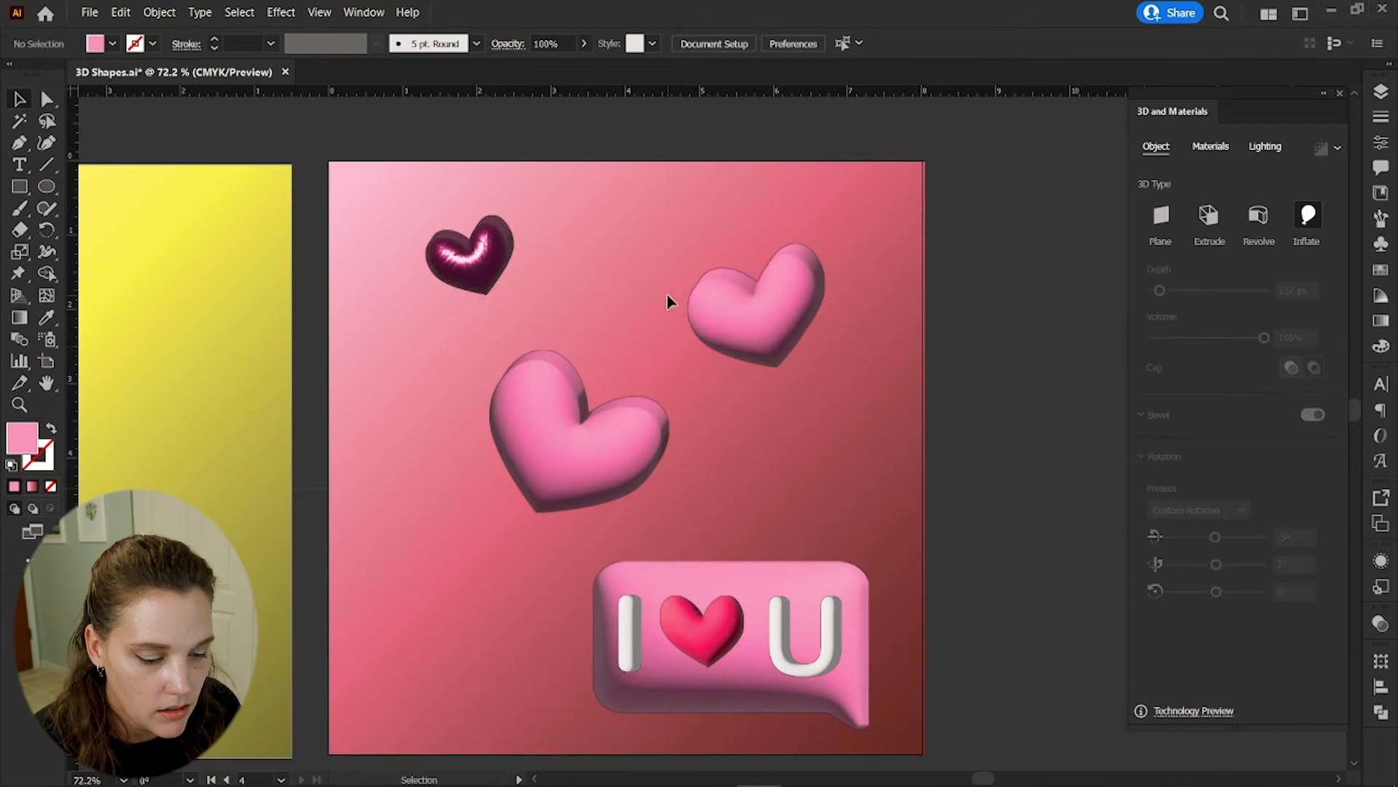
# - Rotate the small foil heart to -6° on the X axis and 7° on the Y axis
pyautogui.click(461, 247)
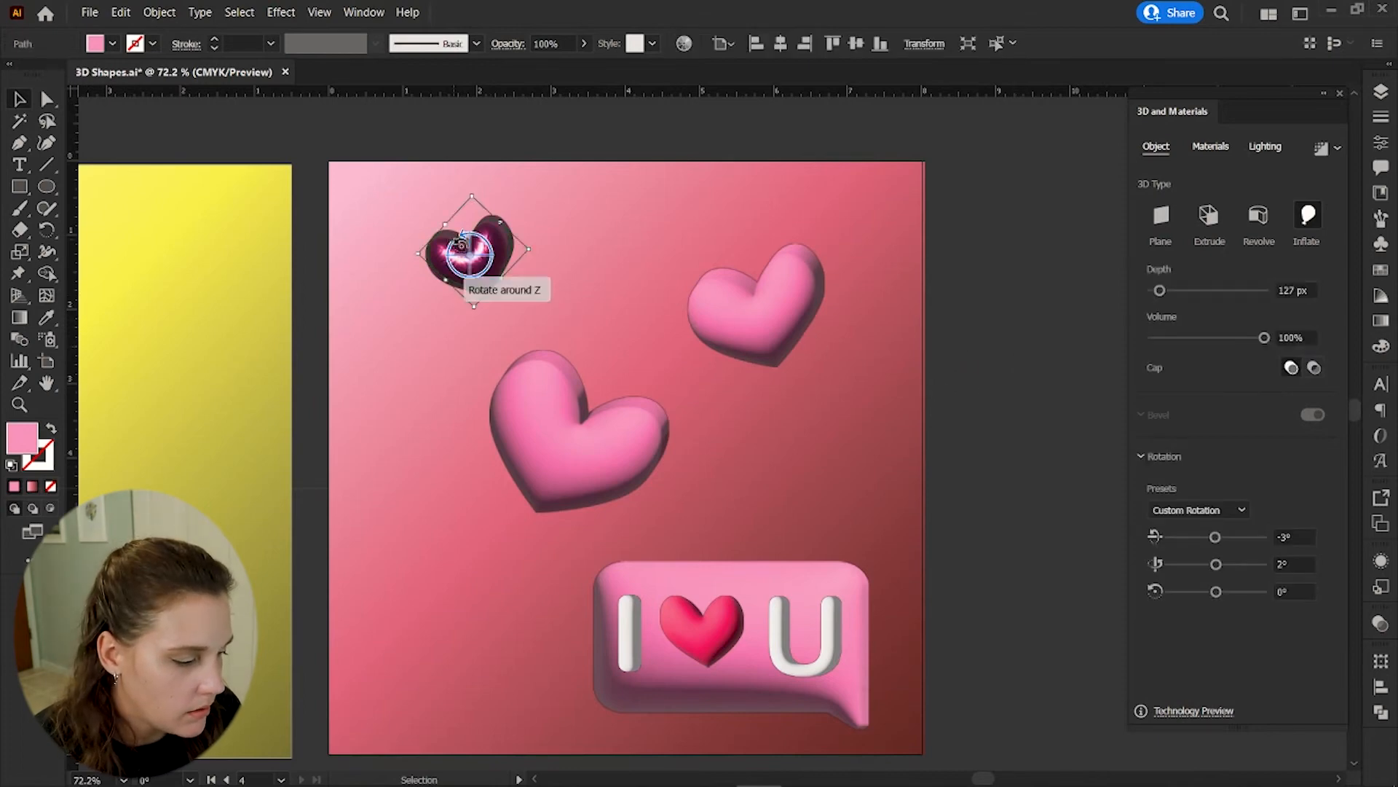
pyautogui.click(1211, 145)
pyautogui.moveTo(1200, 568); pyautogui.dragTo(1172, 581)
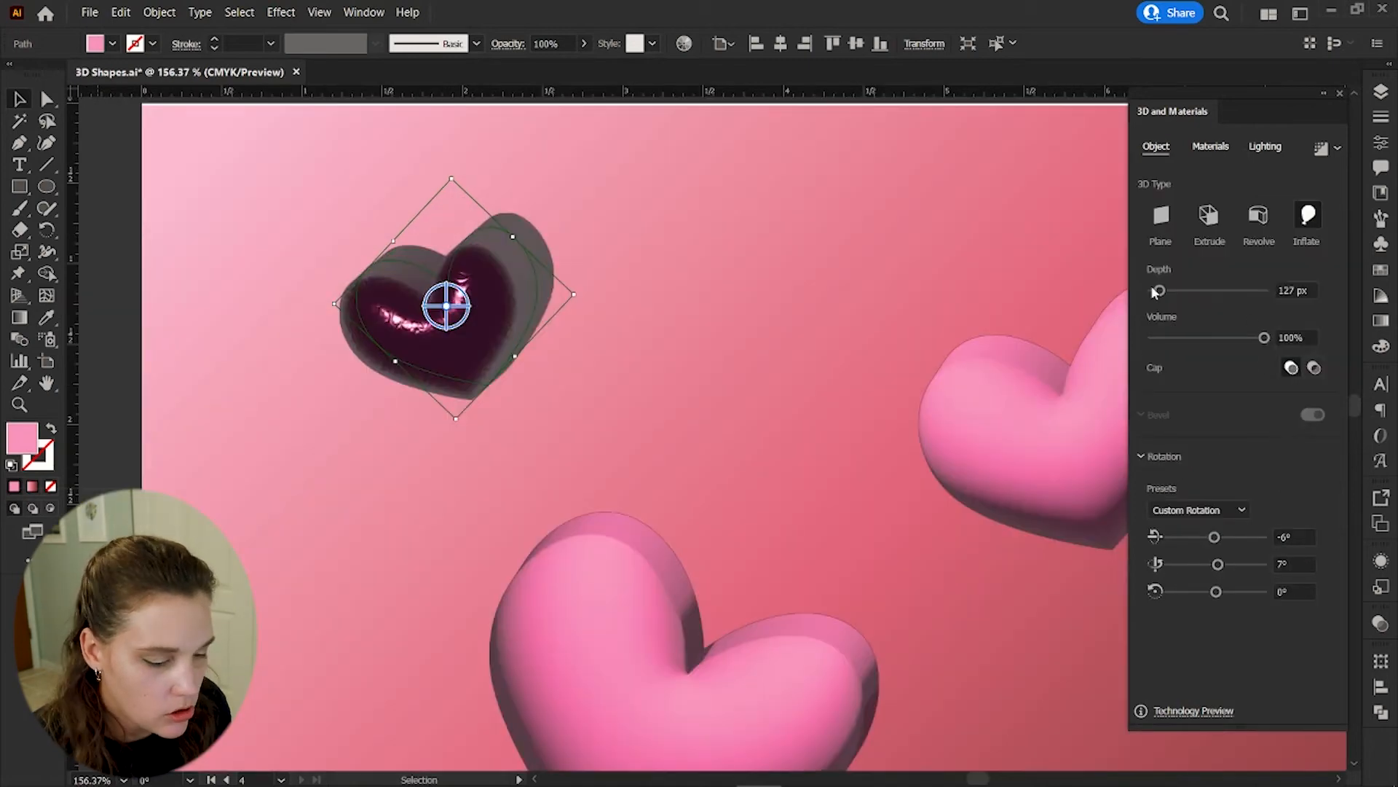
# - Reduce the small foil heart's depth further and set its light height to 54° and softness to 48%
pyautogui.moveTo(1160, 292); pyautogui.dragTo(1157, 292)
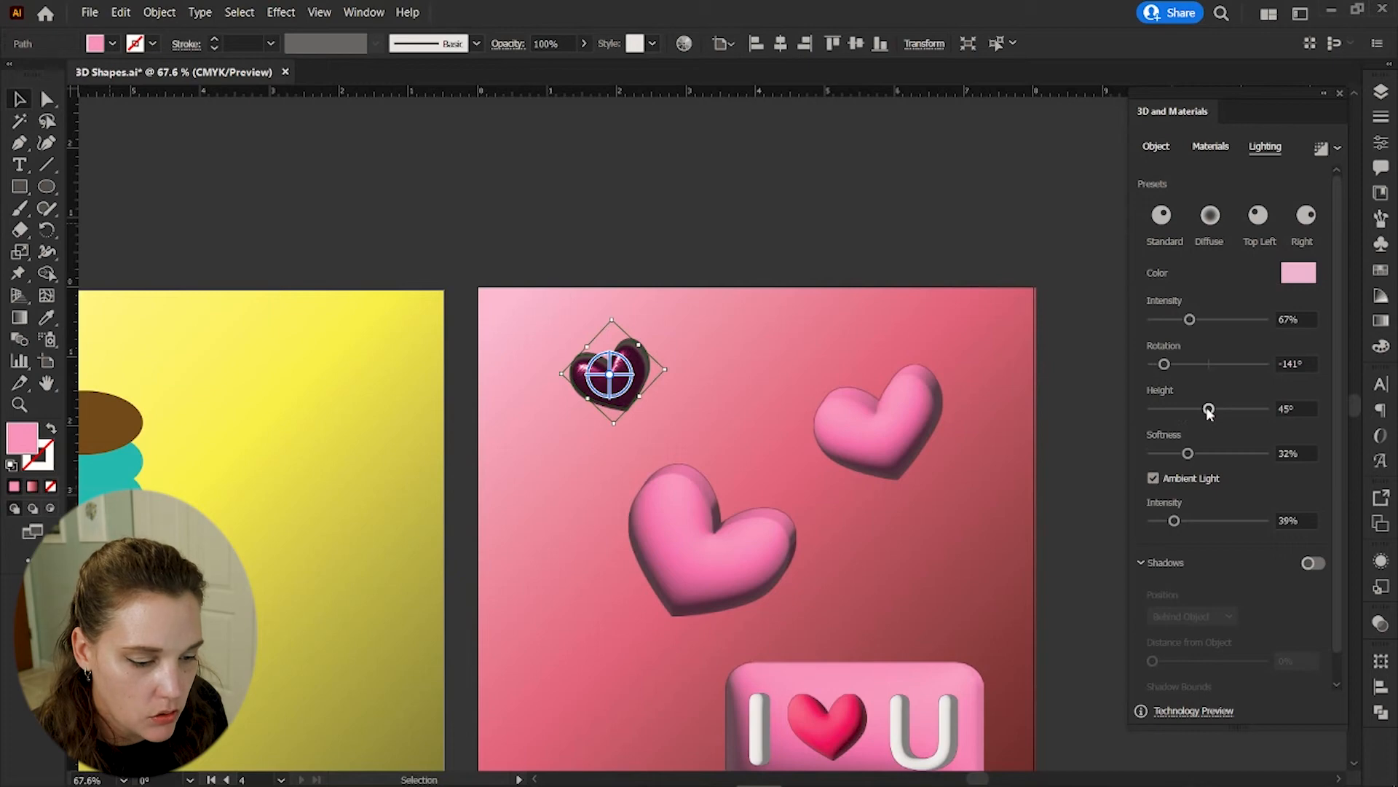
pyautogui.moveTo(1209, 411); pyautogui.dragTo(1198, 453)
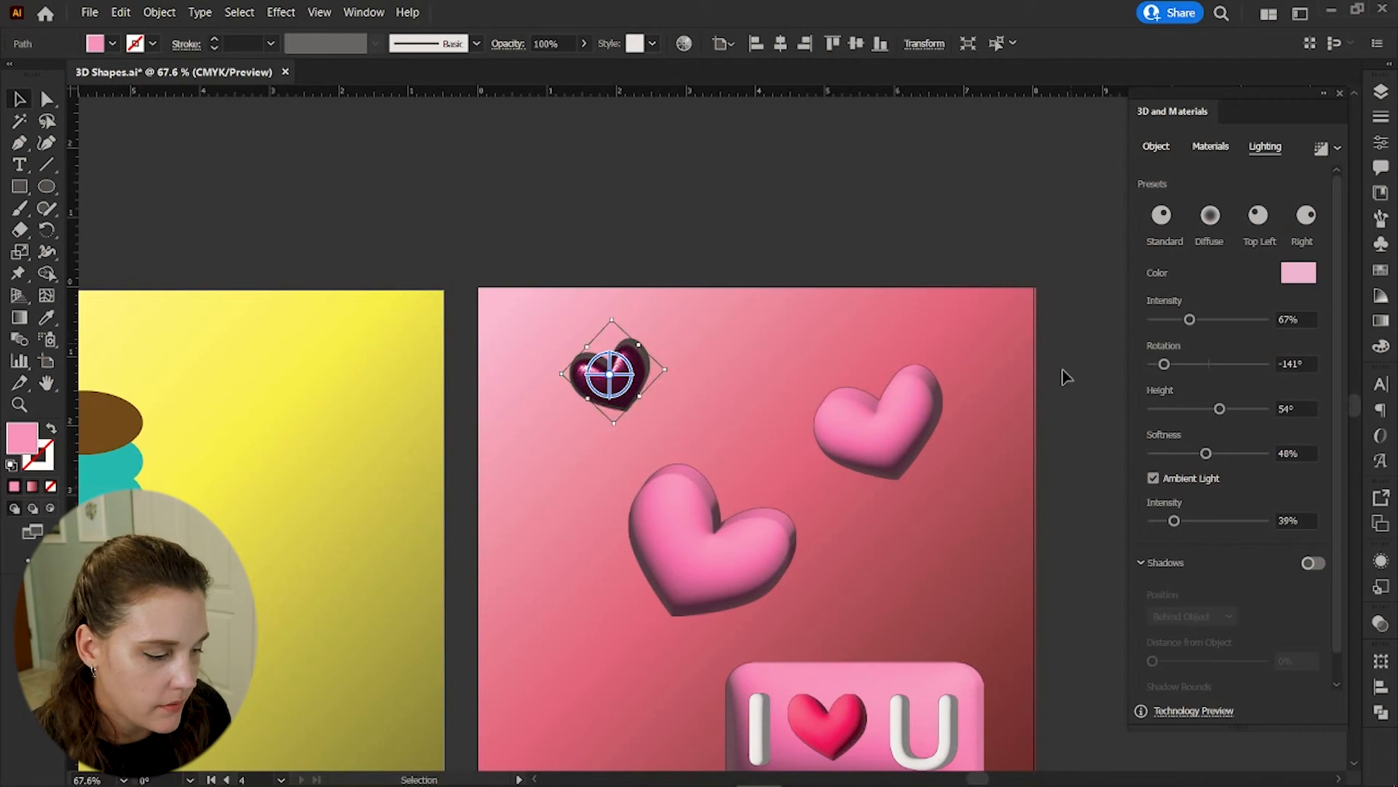
# - Duplicate the small foil heart, place the copy above the U of the speech bubble, and scale it down
pyautogui.hotkey('ctrl', 'c')
pyautogui.hotkey('ctrl', 'v')
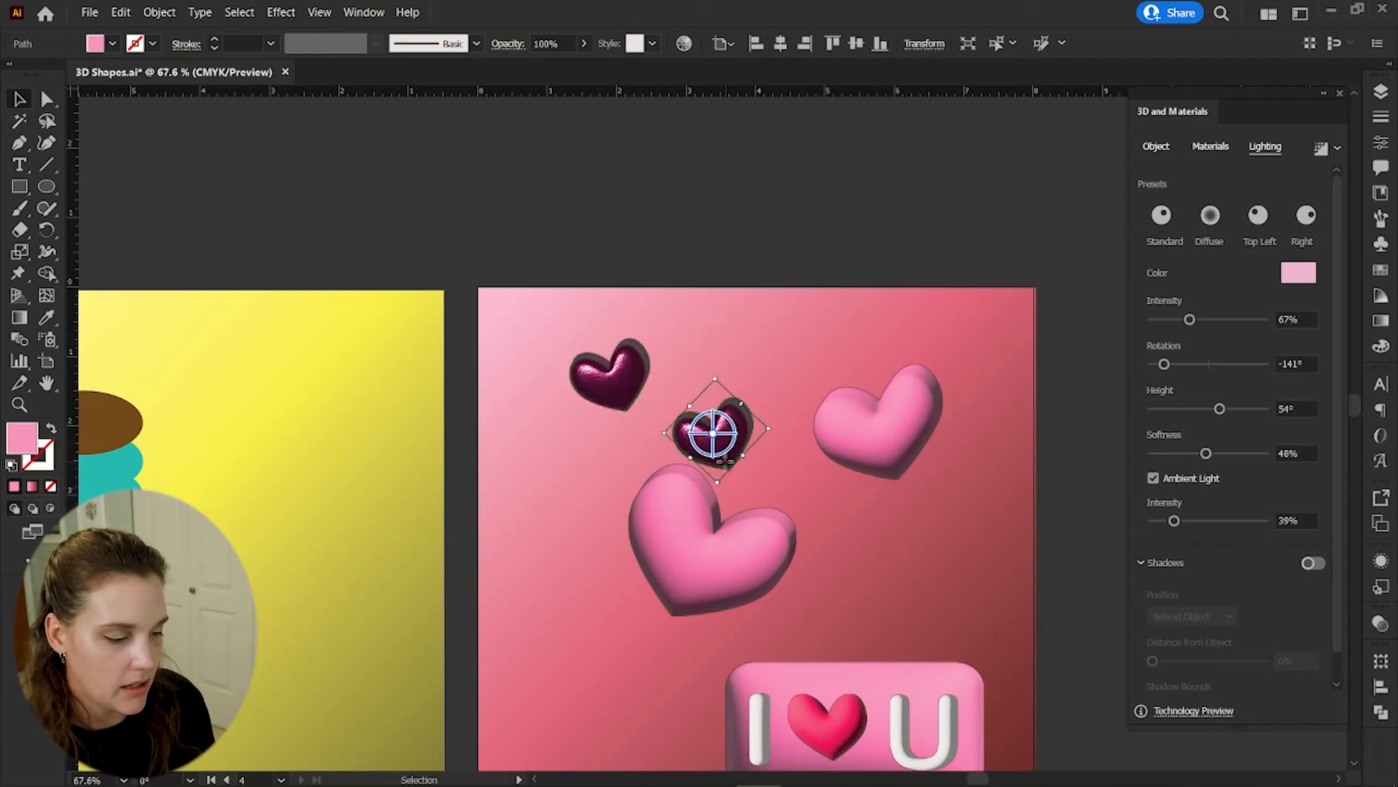
pyautogui.moveTo(712, 431); pyautogui.dragTo(918, 558)
pyautogui.moveTo(919, 509); pyautogui.dragTo(920, 547)
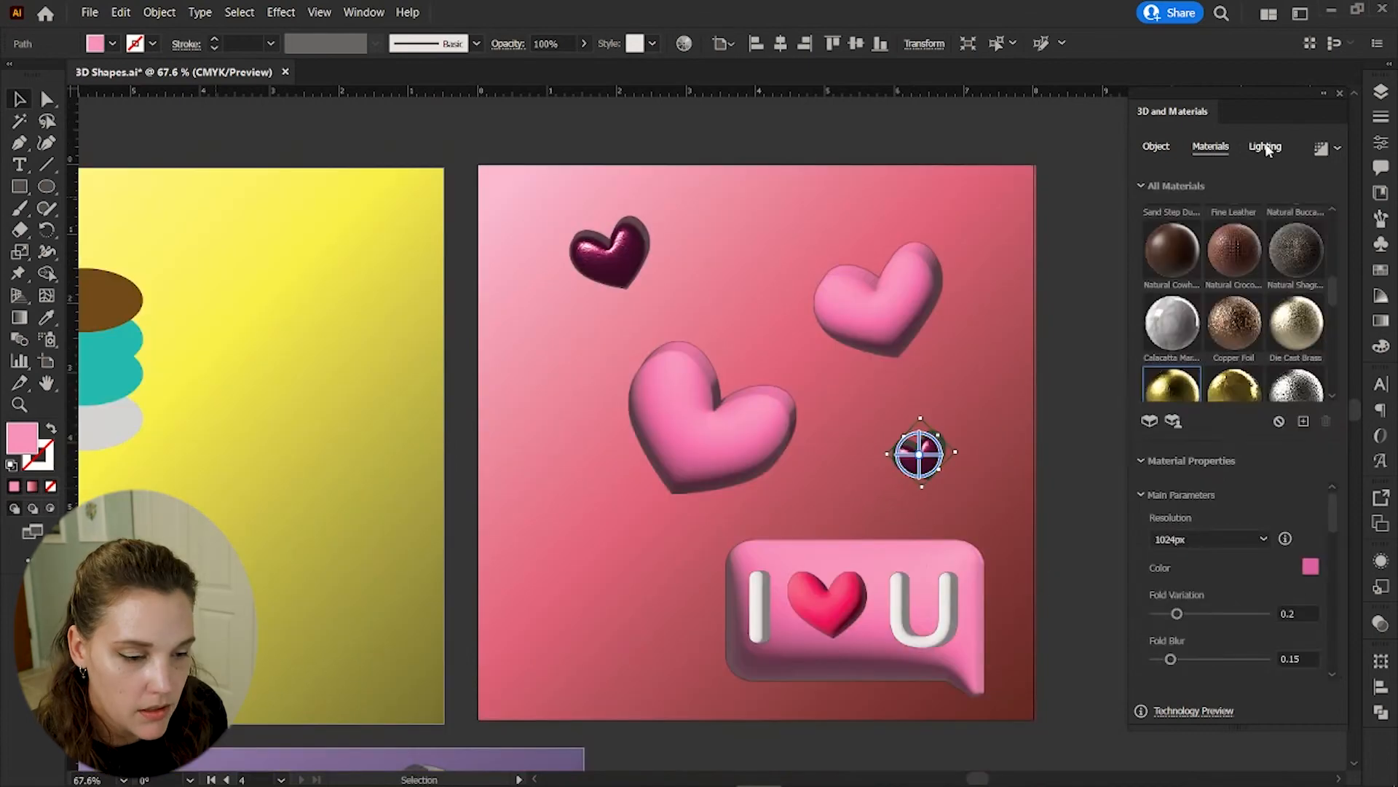
pyautogui.click(1265, 147)
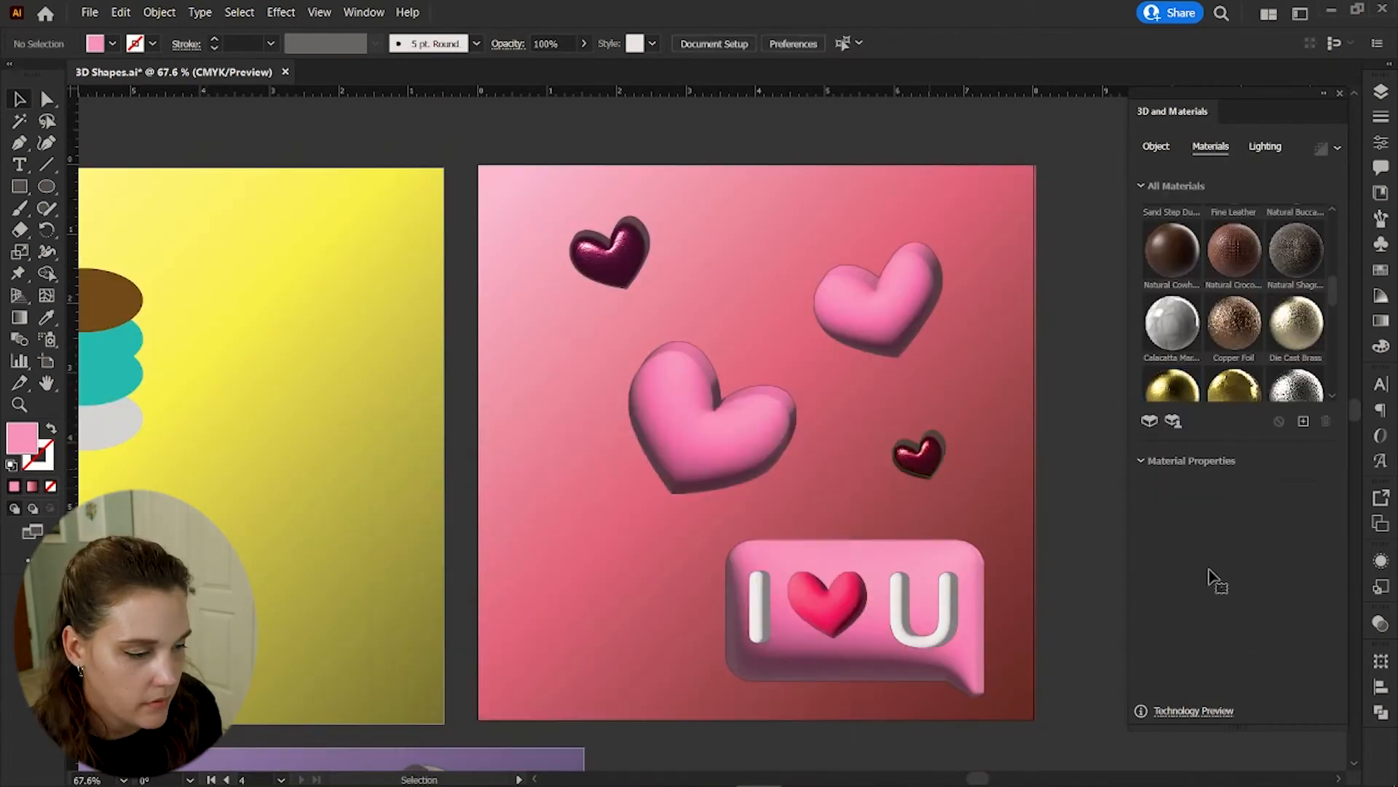
# - Set the lower foil heart's material saturation to 0.66 and adjust the upper foil heart's material to a matching dark red
pyautogui.hotkey('ctrl', 'z')
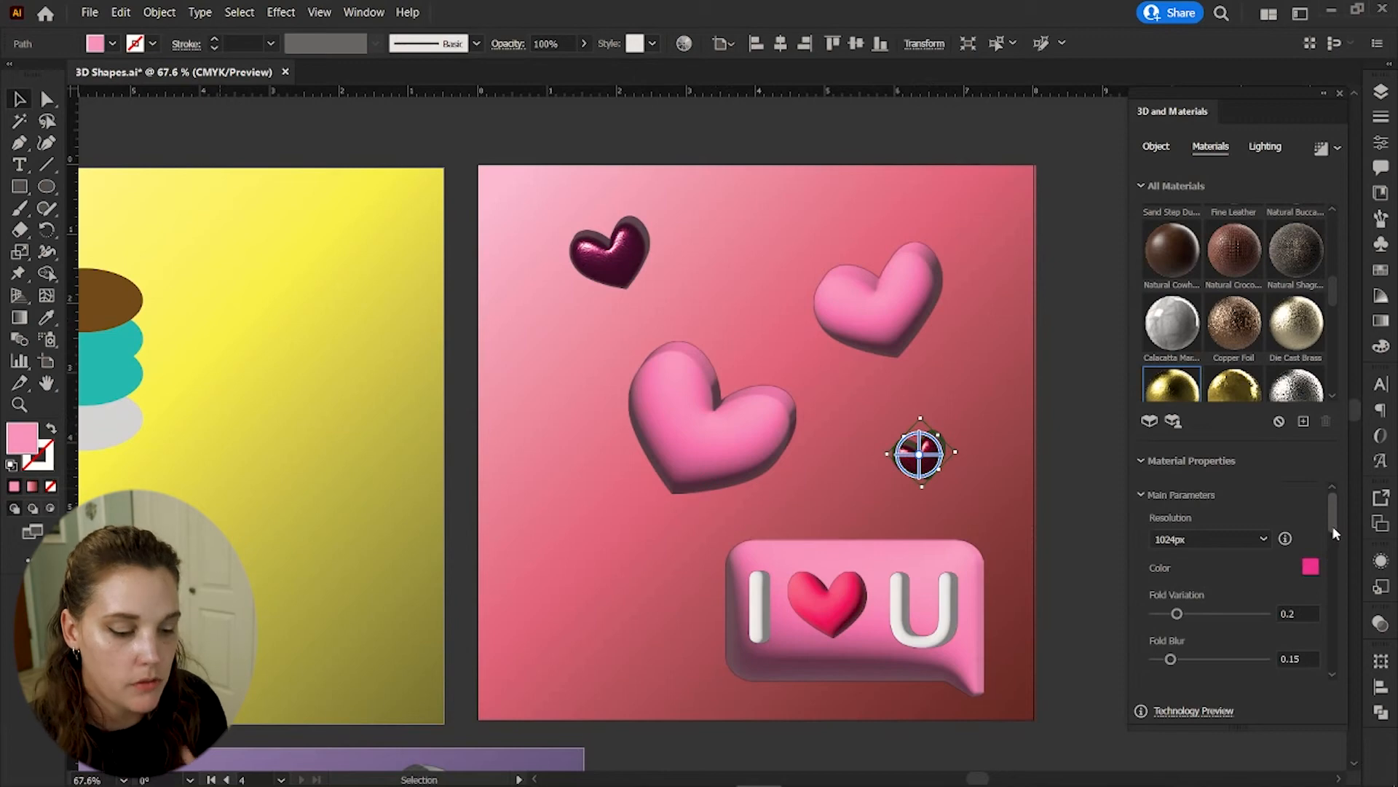
pyautogui.moveTo(1333, 531); pyautogui.dragTo(1336, 640)
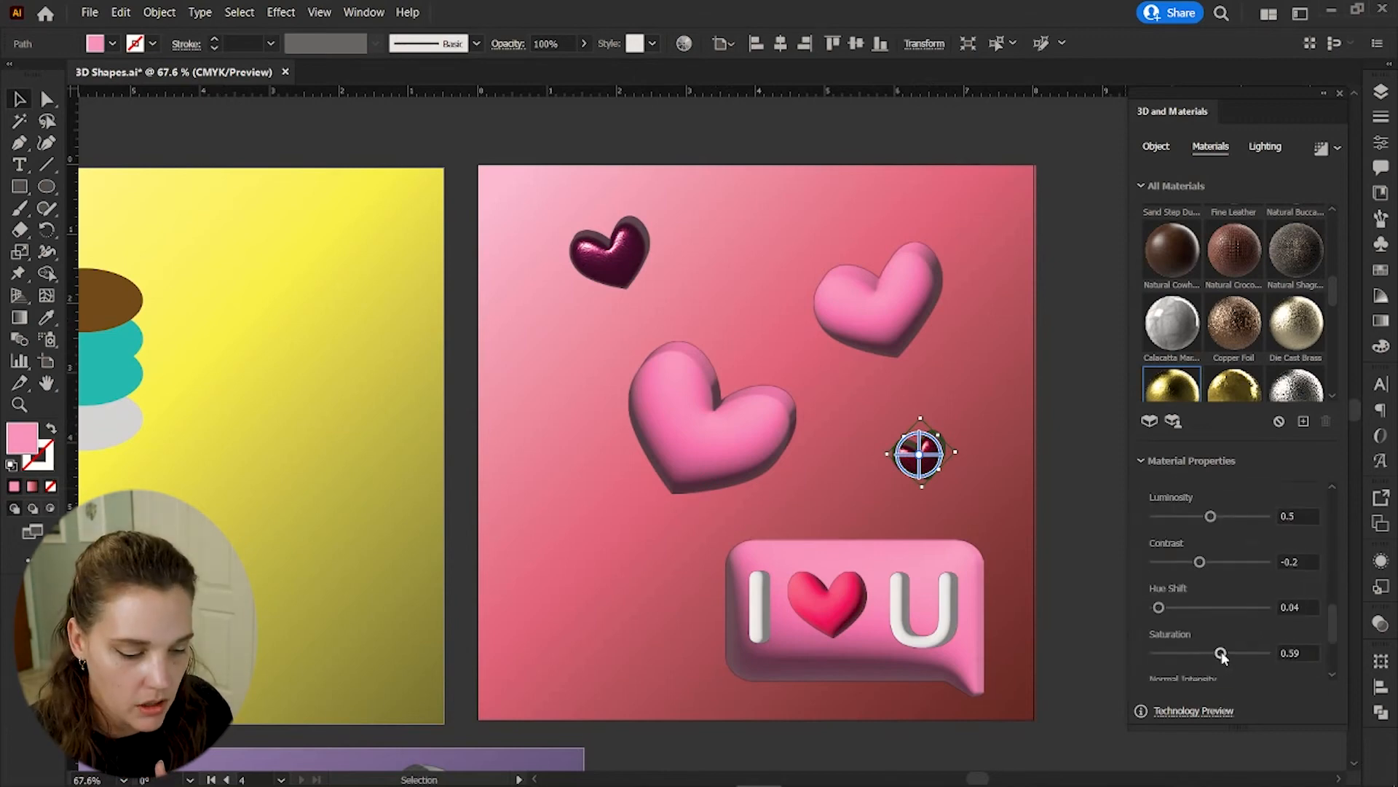
pyautogui.moveTo(1222, 655); pyautogui.dragTo(1228, 651)
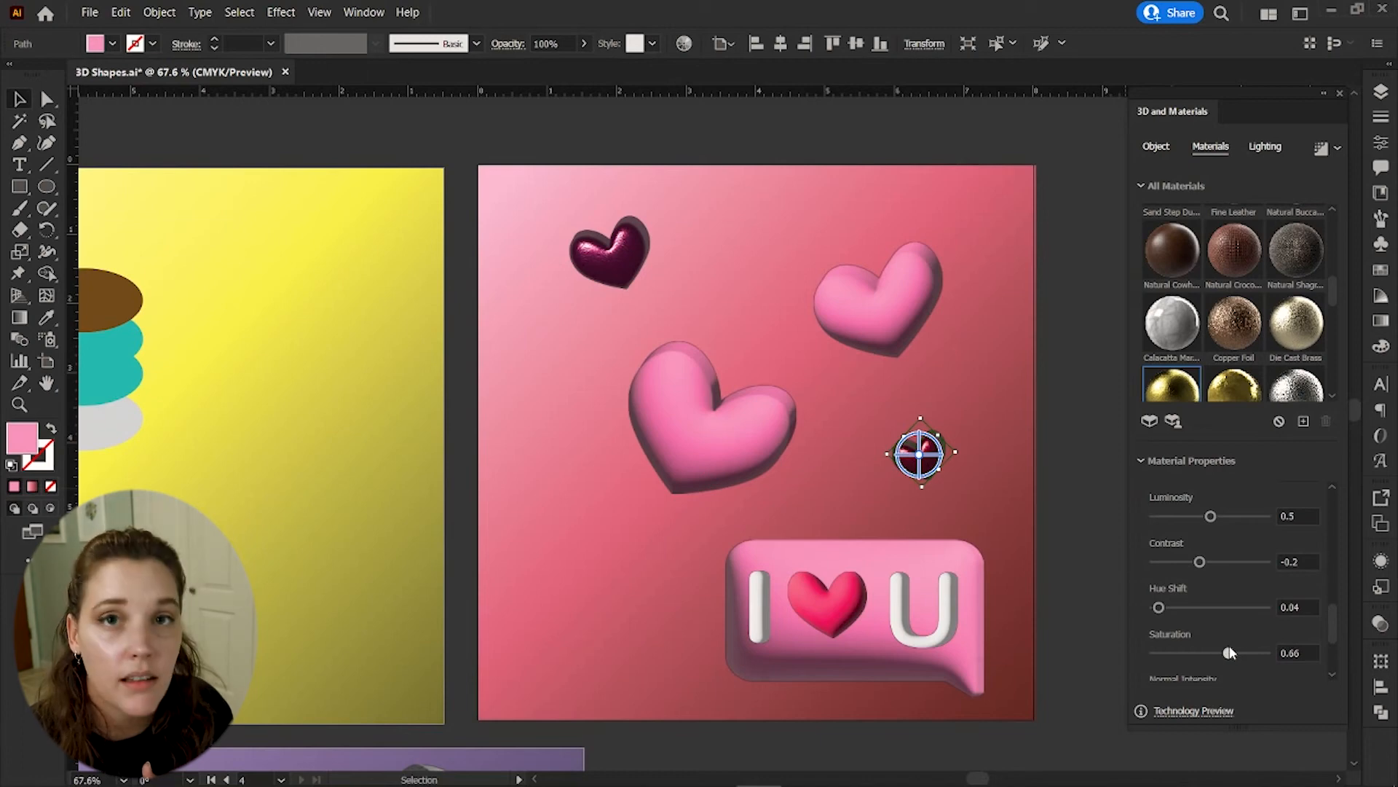
pyautogui.click(1065, 493)
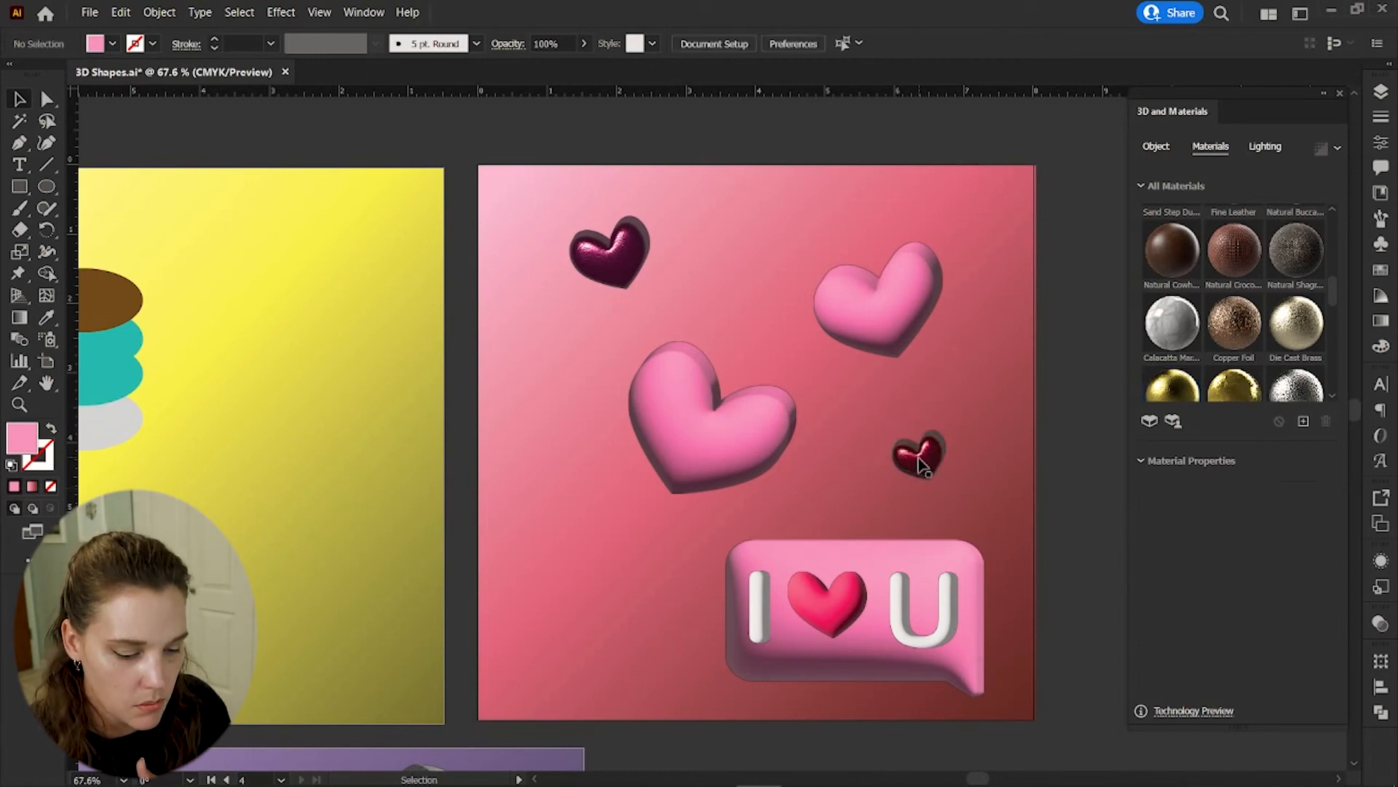
pyautogui.click(625, 280)
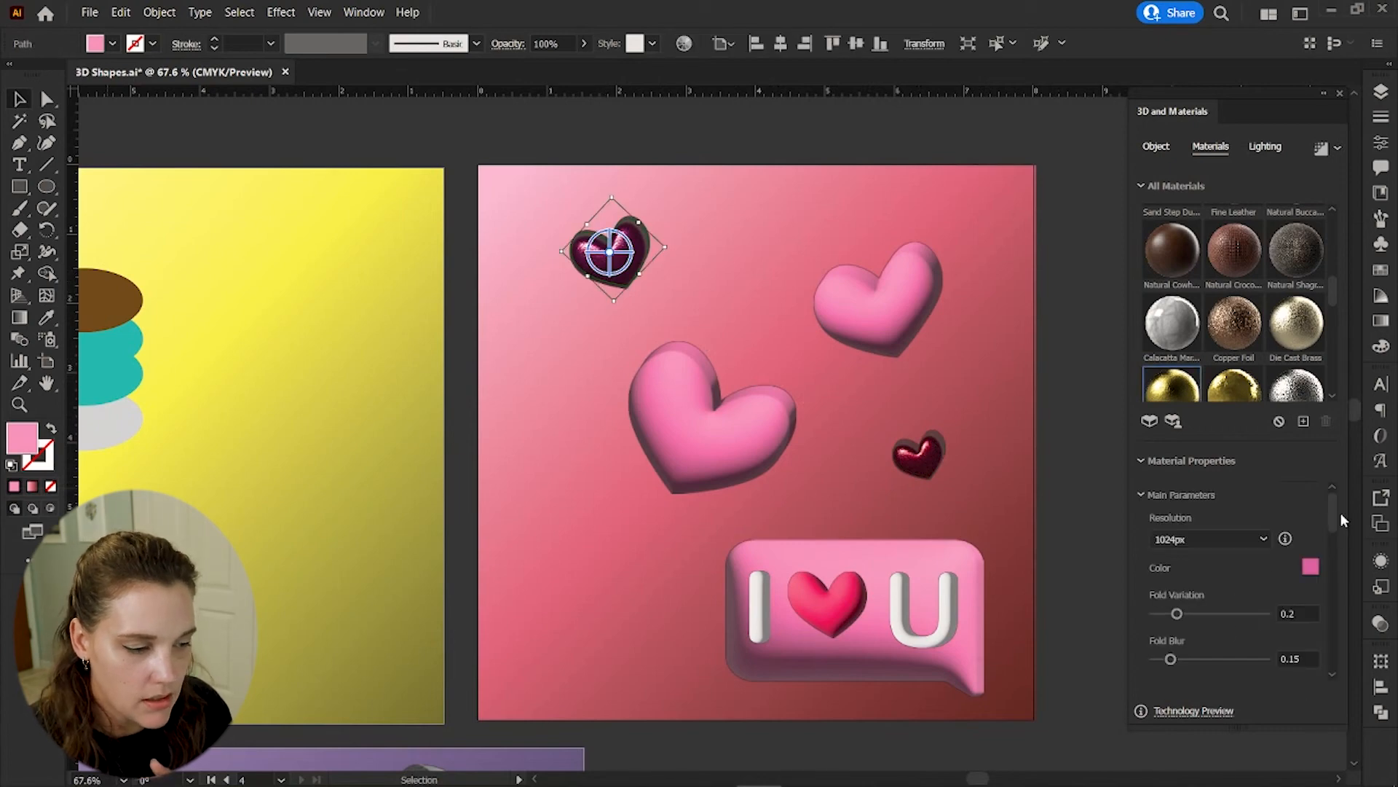
pyautogui.moveTo(1335, 512); pyautogui.dragTo(1339, 546)
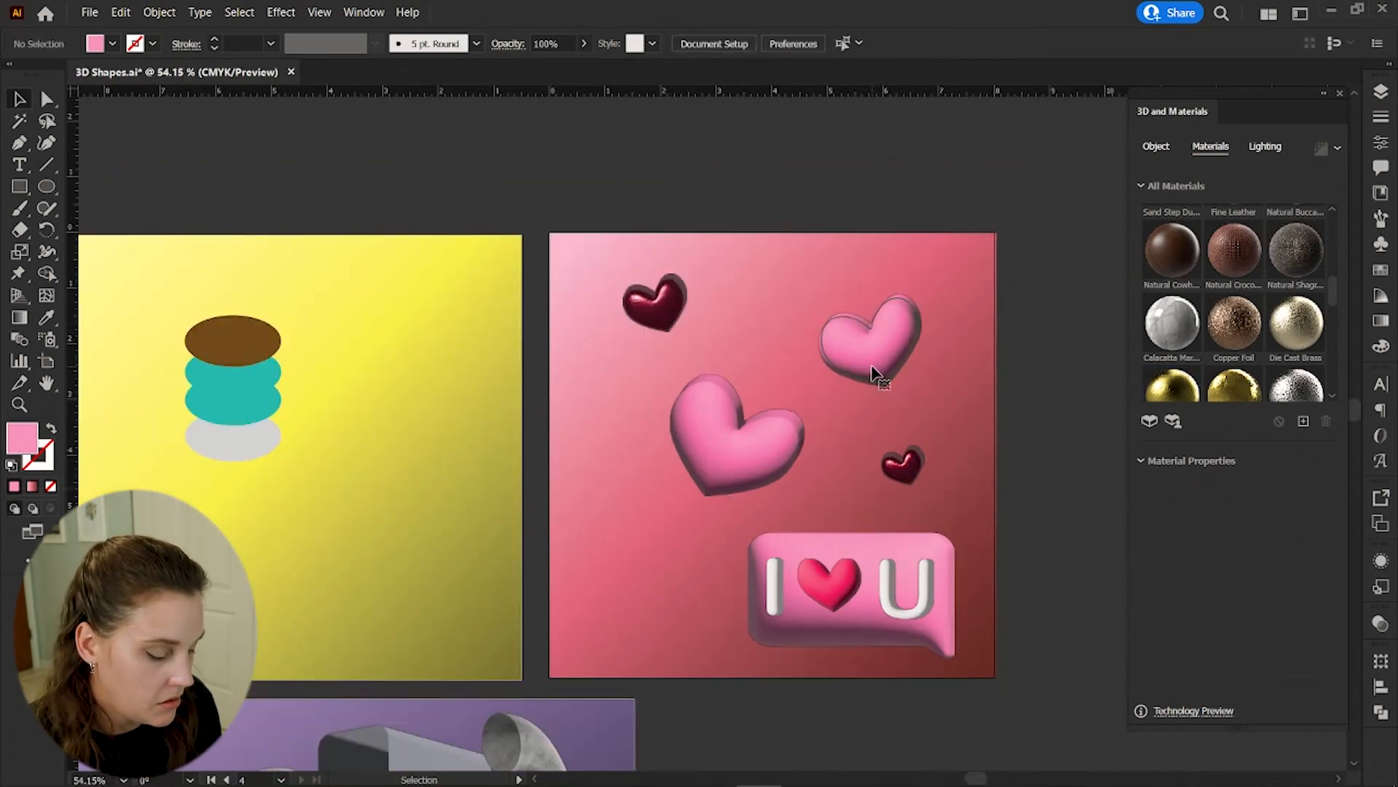
# - Duplicate the upper pink heart and place smaller copies in the gaps around the other hearts
pyautogui.click(874, 373)
pyautogui.hotkey('ctrl', 'c')
pyautogui.hotkey('ctrl', 'v')
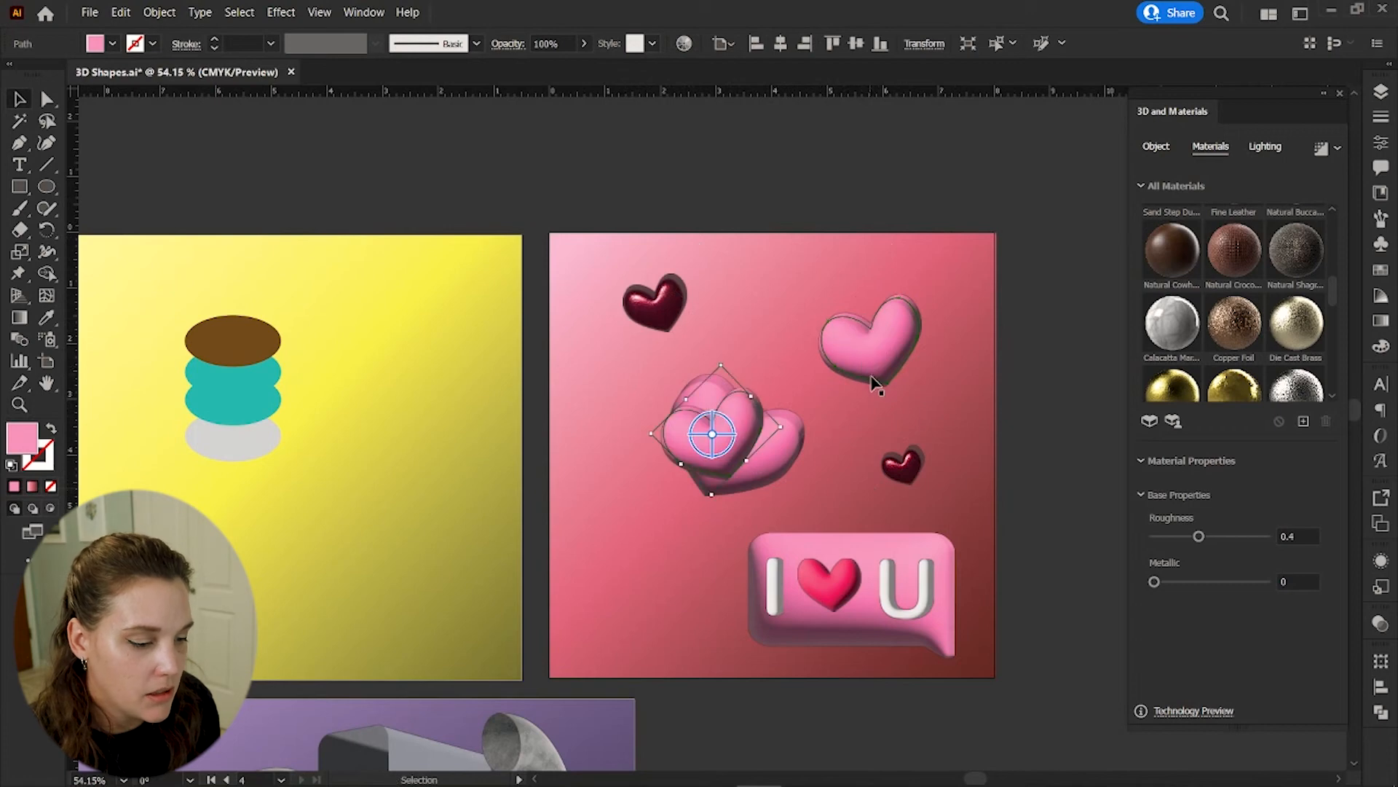
pyautogui.moveTo(721, 470); pyautogui.dragTo(764, 341)
pyautogui.moveTo(764, 227); pyautogui.dragTo(934, 412)
# - Recolour the small heart copies light pink and set their inflate depth to 100 px
pyautogui.click(1381, 347)
pyautogui.click(1179, 207)
pyautogui.click(1381, 347)
pyautogui.click(1292, 290)
pyautogui.write('100')
pyautogui.press('Return')
# - Add a light pink heart below the large pink heart and nudge the lower foil heart and large heart to balance the layout
pyautogui.moveTo(901, 466); pyautogui.dragTo(865, 486)
pyautogui.moveTo(768, 284); pyautogui.dragTo(619, 524)
pyautogui.moveTo(707, 466); pyautogui.dragTo(690, 474)
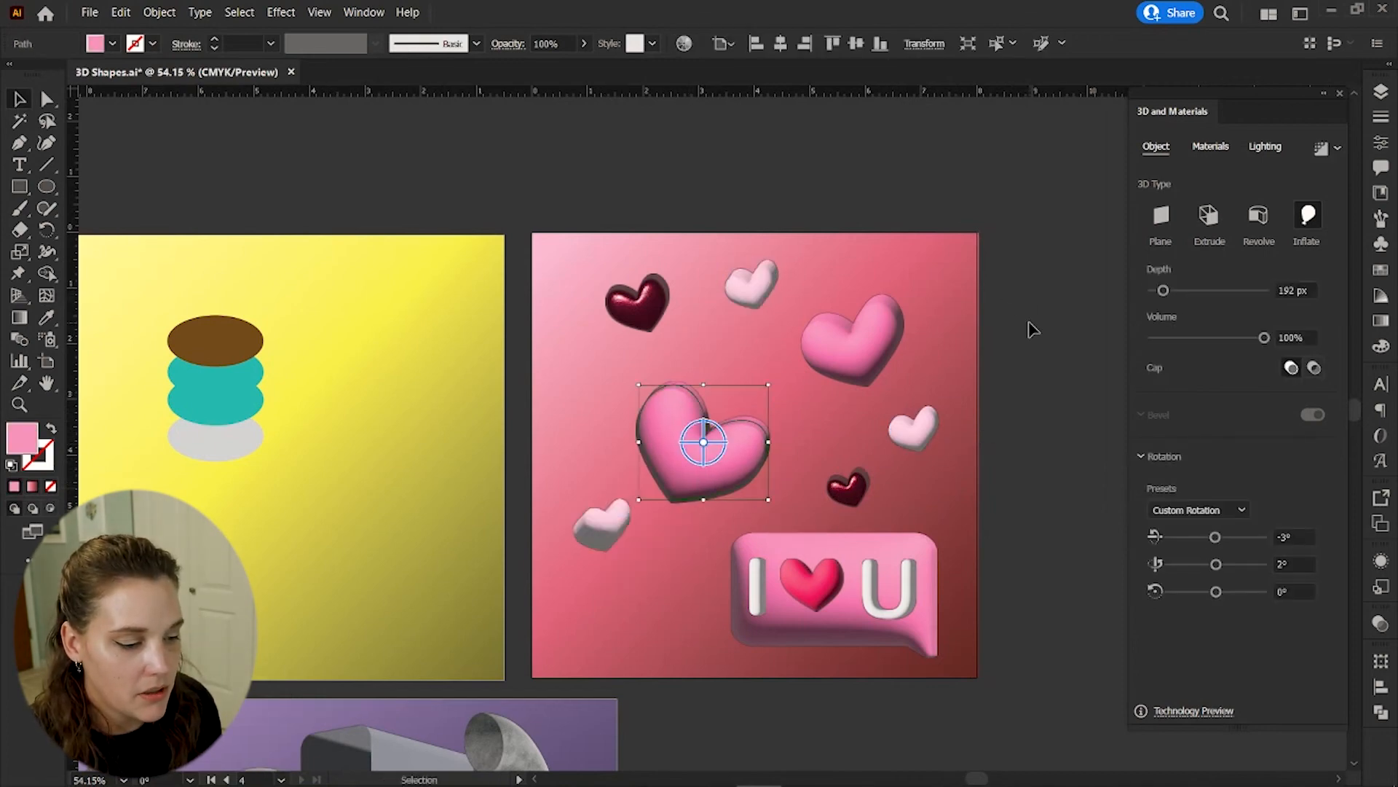
pyautogui.click(1033, 330)
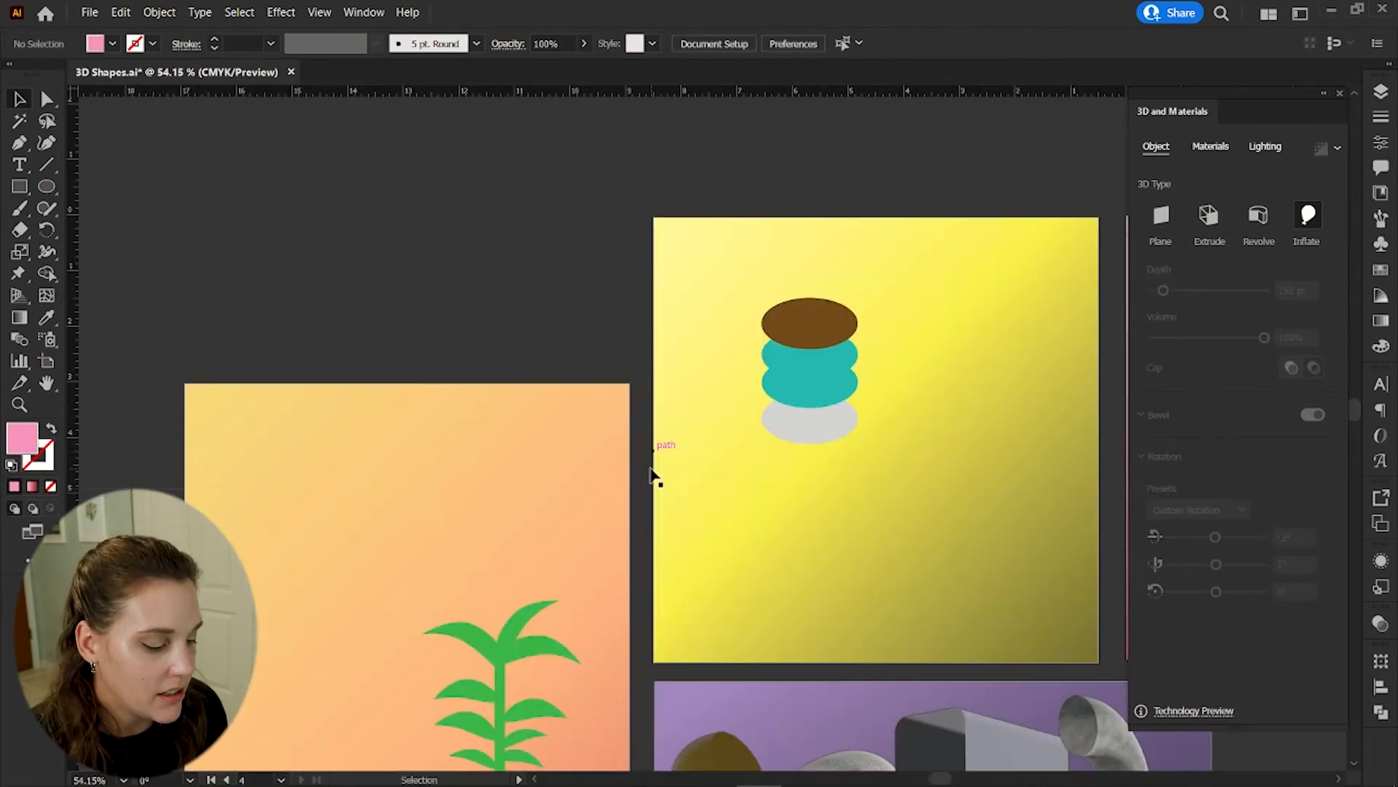
# - Inflate the green plant shape on the orange artboard and open its lighting settings
pyautogui.scroll(-3, 656, 474)
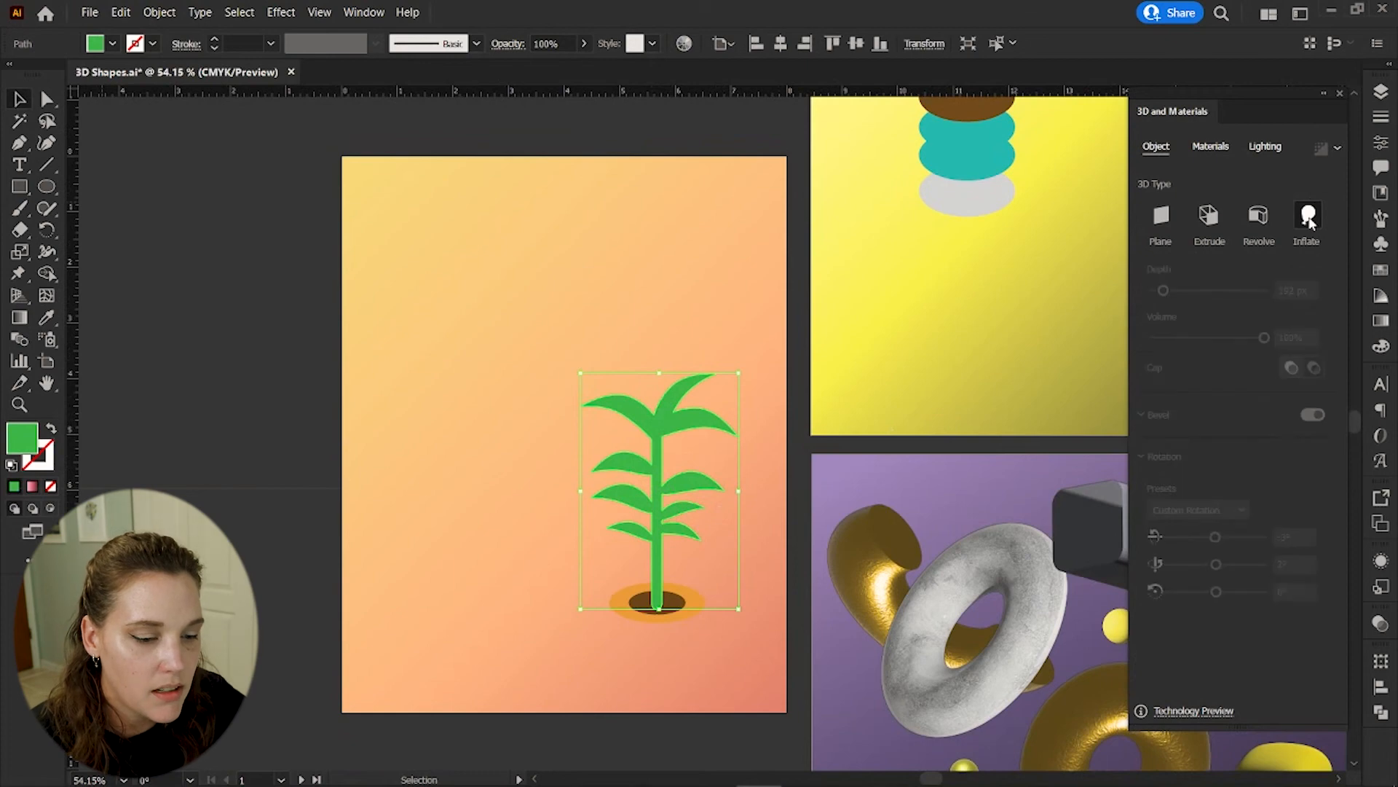
pyautogui.click(1309, 219)
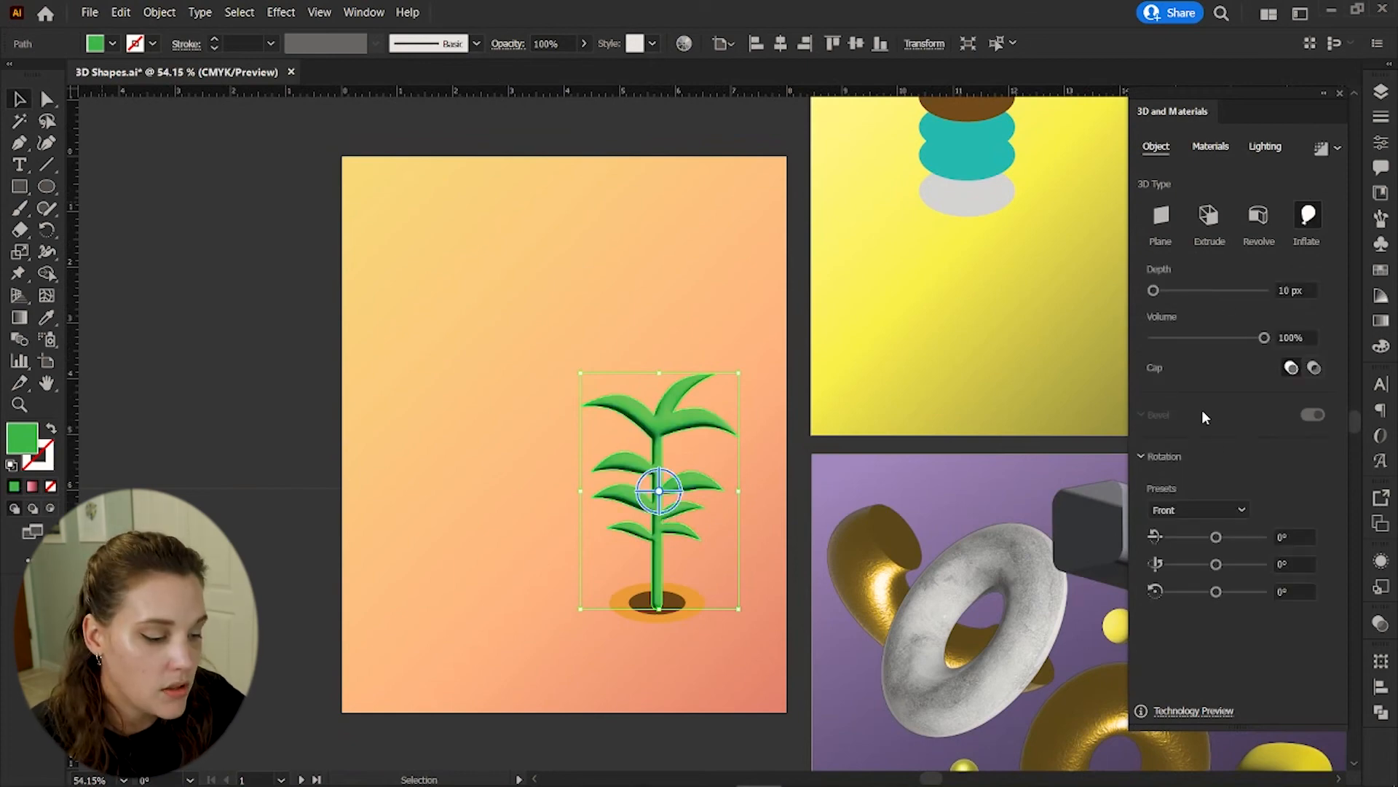
pyautogui.click(1265, 145)
# - Try lighting the plant at 92% intensity, -66° rotation and 40° height, and try the Diffuse preset
pyautogui.moveTo(1208, 364)
pyautogui.mouseDown()
pyautogui.moveTo(1190, 365)
pyautogui.moveTo(1216, 319)
pyautogui.moveTo(1203, 319)
pyautogui.mouseUp()
pyautogui.moveTo(1208, 408); pyautogui.dragTo(1203, 414)
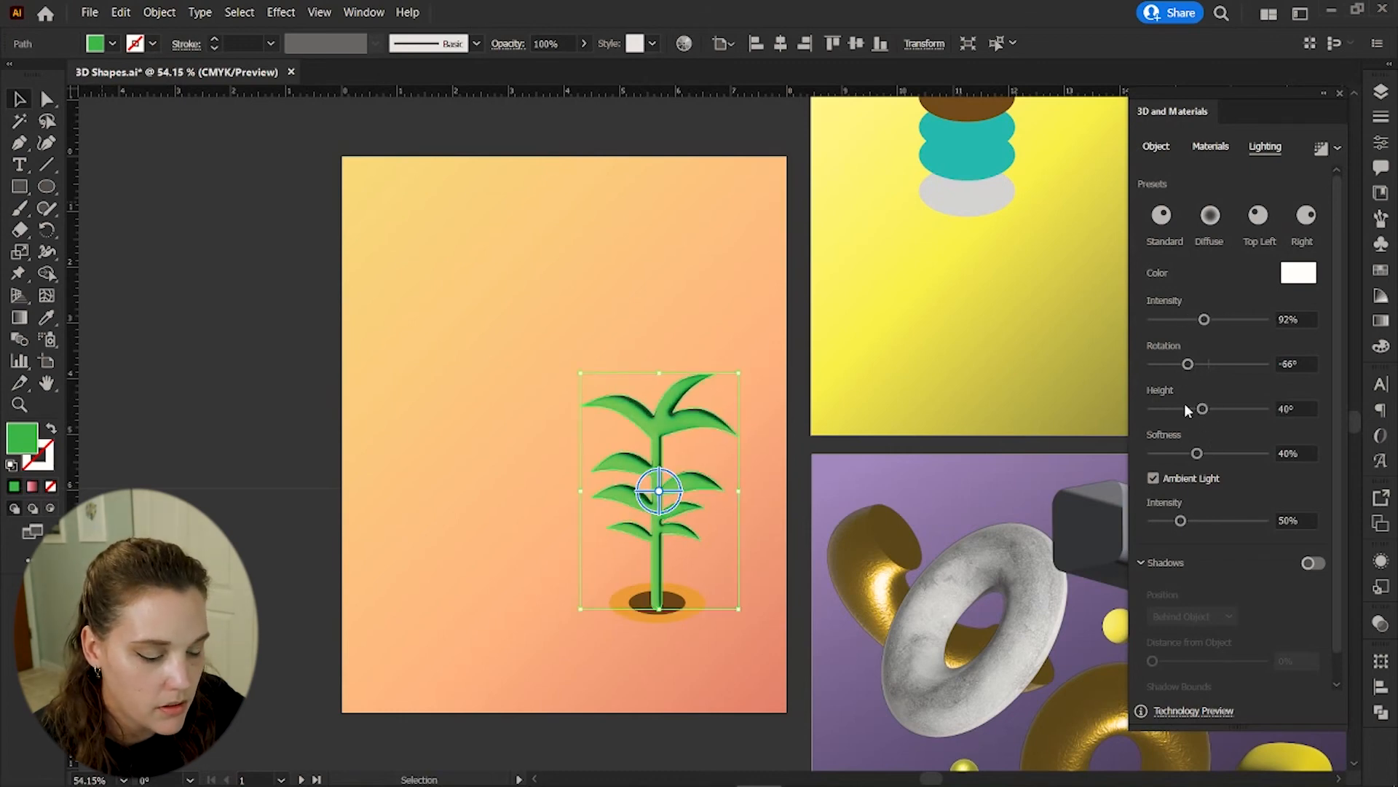
pyautogui.click(1210, 216)
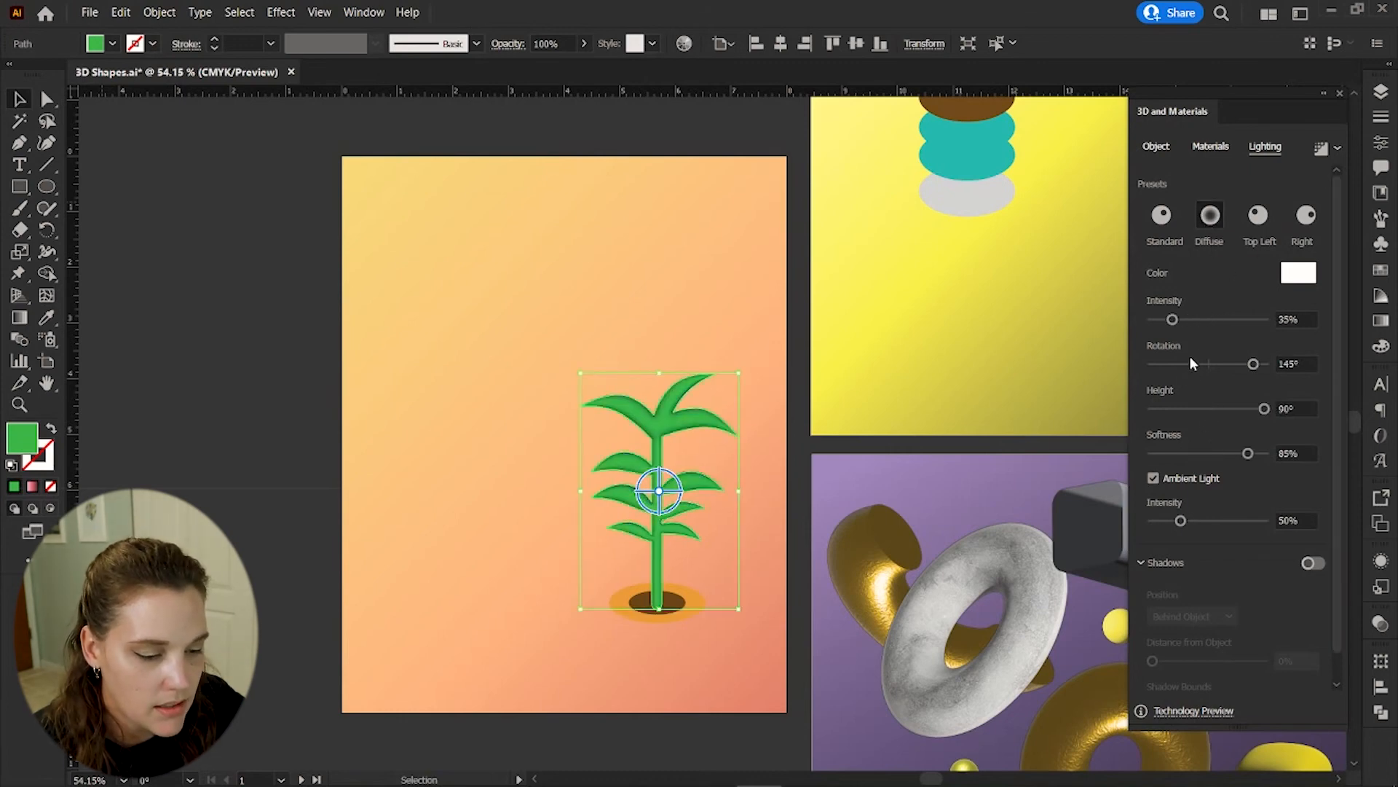
# - Light the plant with the Standard preset, a light rotation of -61° and an ambient light intensity of 85%
pyautogui.click(1162, 215)
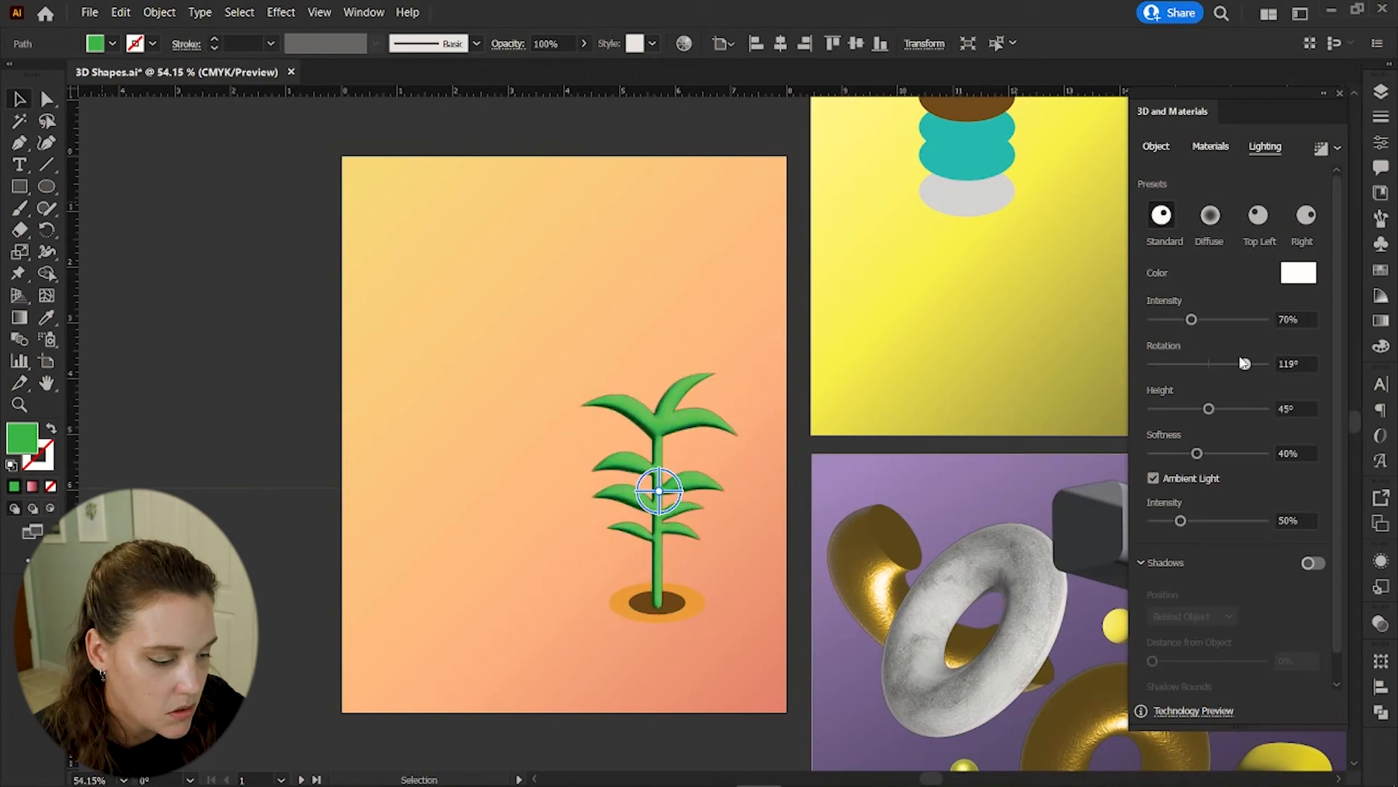
pyautogui.moveTo(1254, 364); pyautogui.dragTo(1190, 364)
pyautogui.moveTo(1181, 520); pyautogui.dragTo(1200, 521)
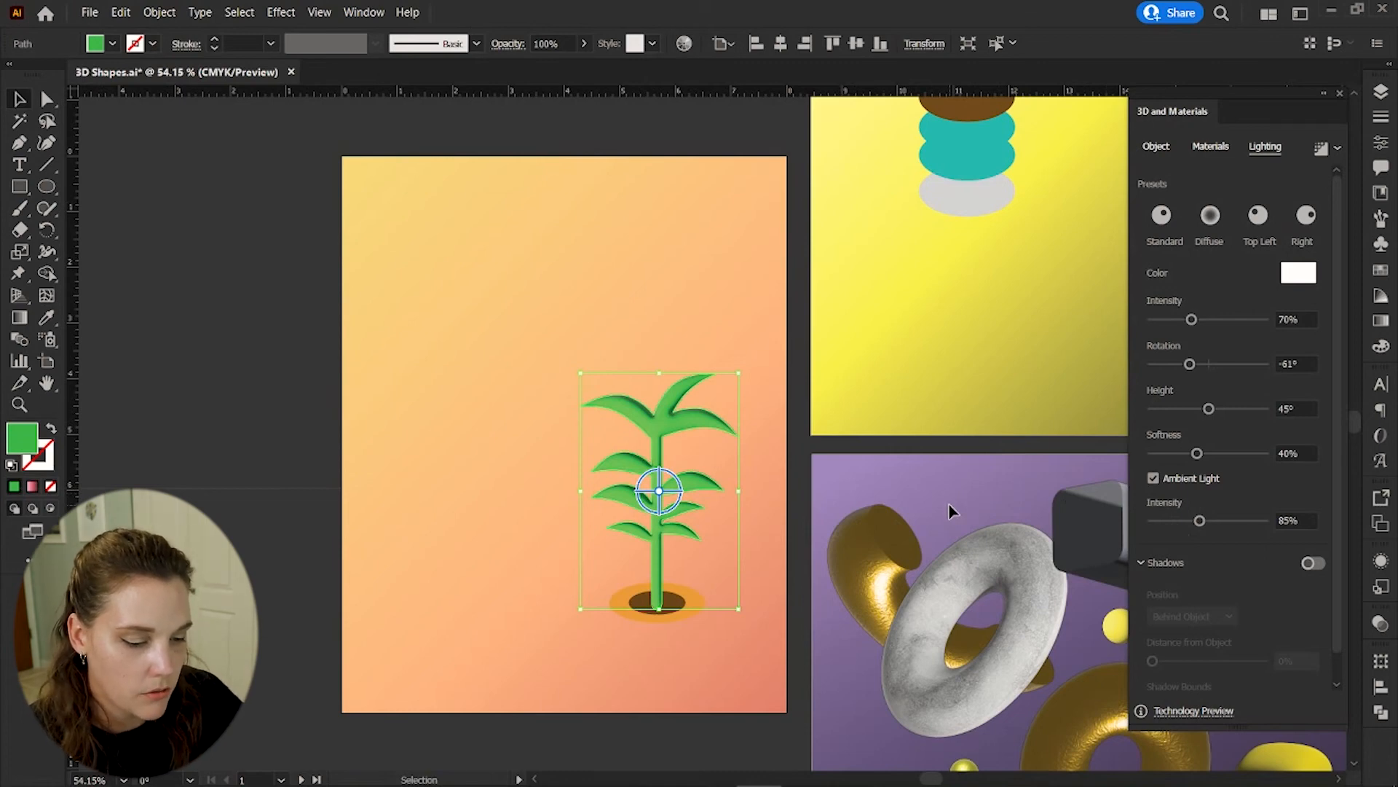
# - Increase the plant's inflate depth to 127 px
pyautogui.press('z')
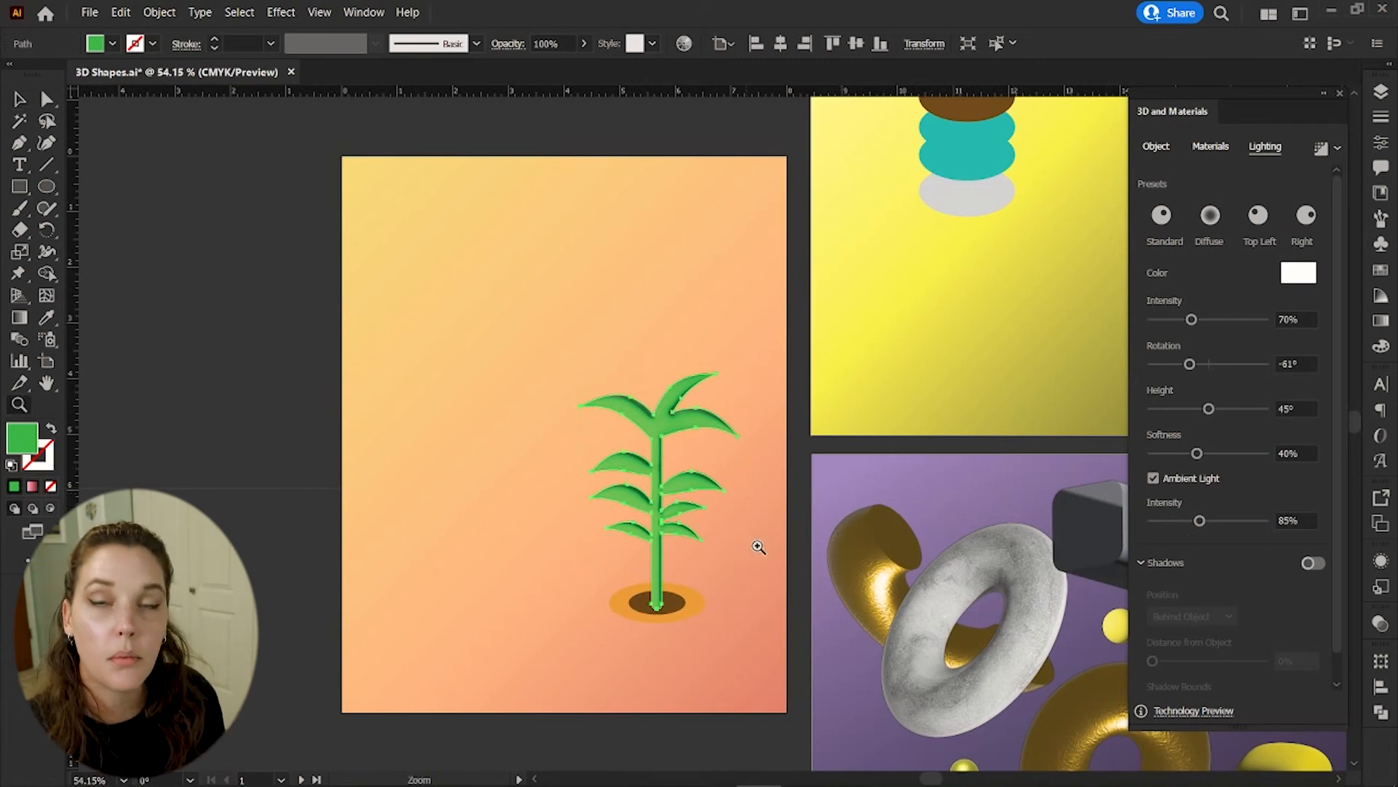
pyautogui.click(748, 542)
pyautogui.moveTo(807, 562); pyautogui.dragTo(804, 561)
pyautogui.press('v')
pyautogui.moveTo(917, 632); pyautogui.dragTo(933, 632)
pyautogui.click(1156, 146)
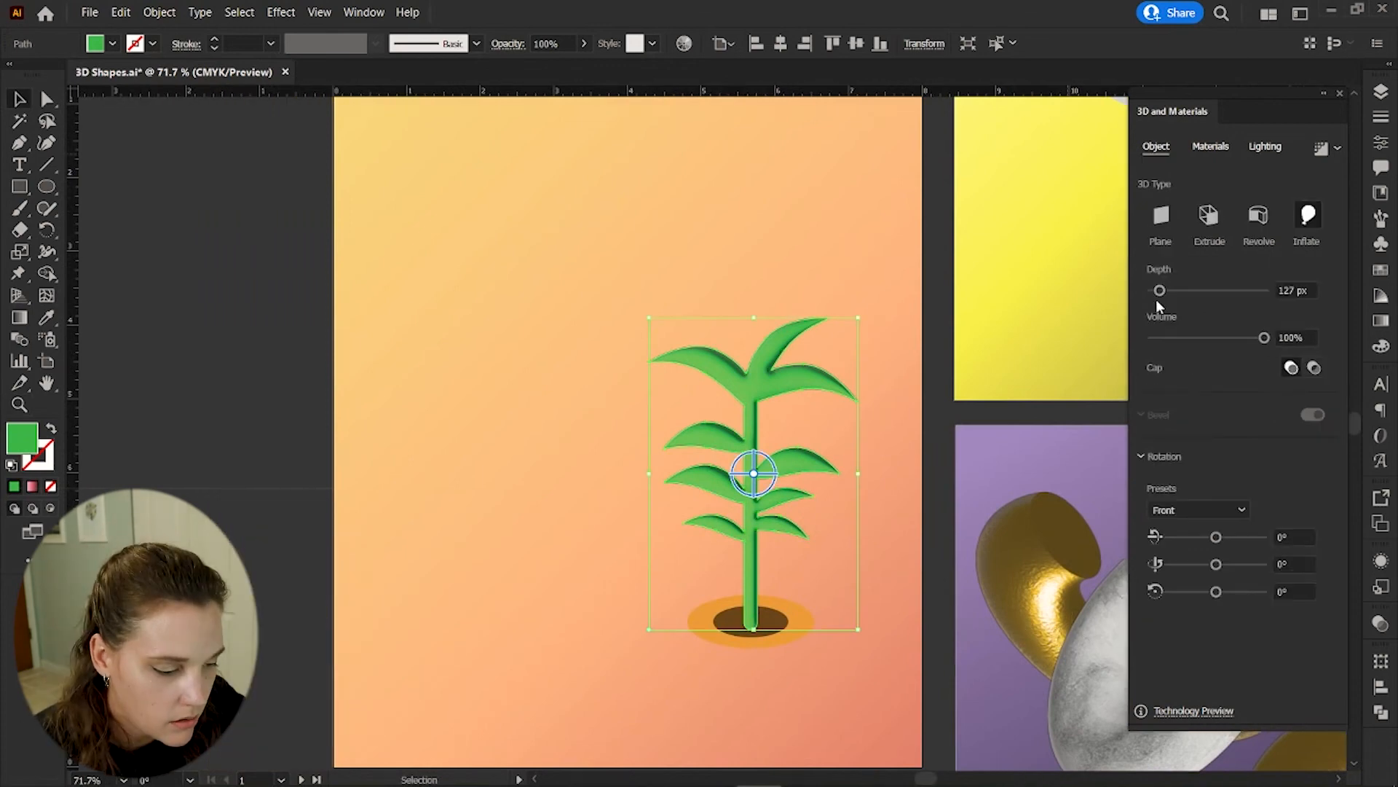
# - Rotate the inflated plant 2° around its Y axis
pyautogui.moveTo(1217, 566); pyautogui.dragTo(1216, 567)
pyautogui.doubleClick(1280, 564)
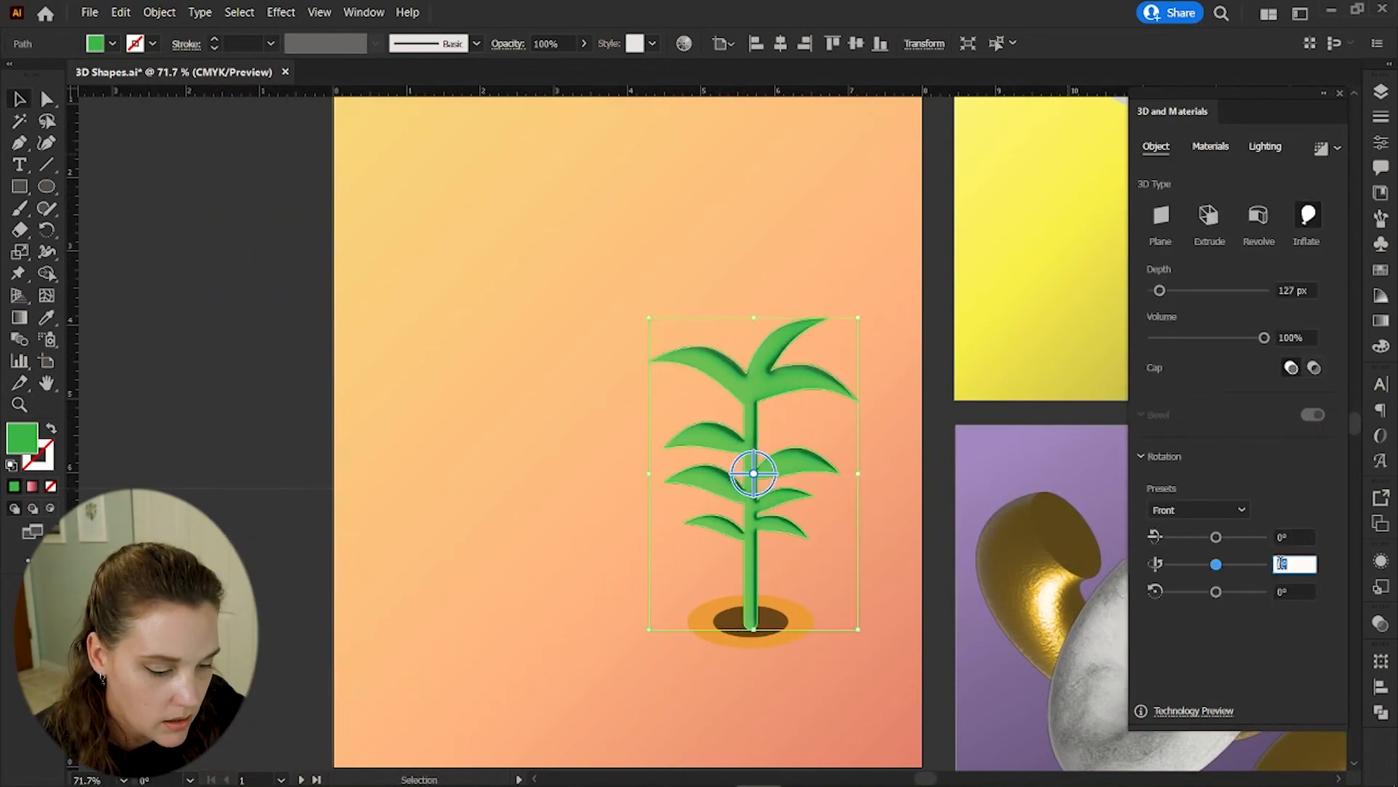
pyautogui.write('1')
pyautogui.press('Return')
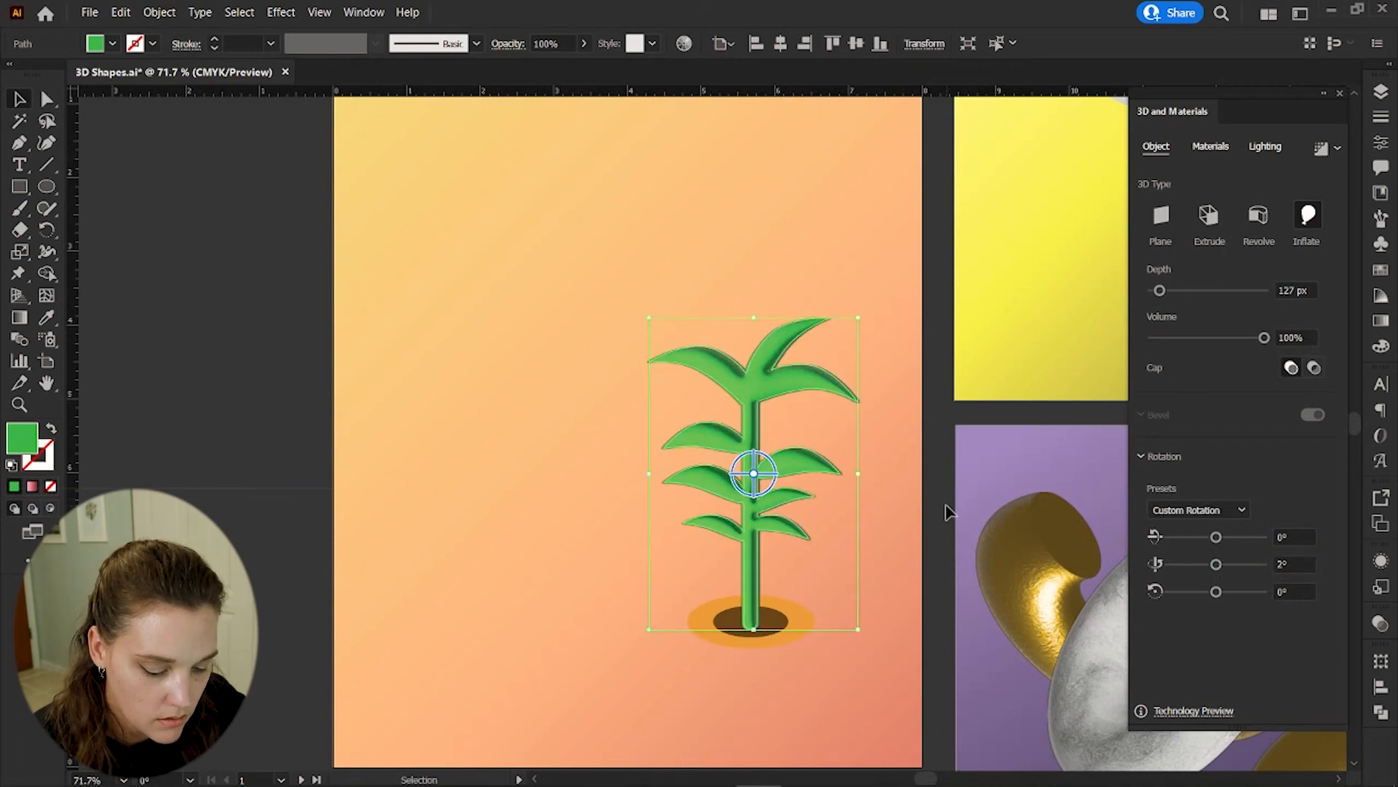
# - Extrude the orange ellipse at the base of the plant to start the pot
pyautogui.scroll(-3, 838, 539)
pyautogui.click(759, 533)
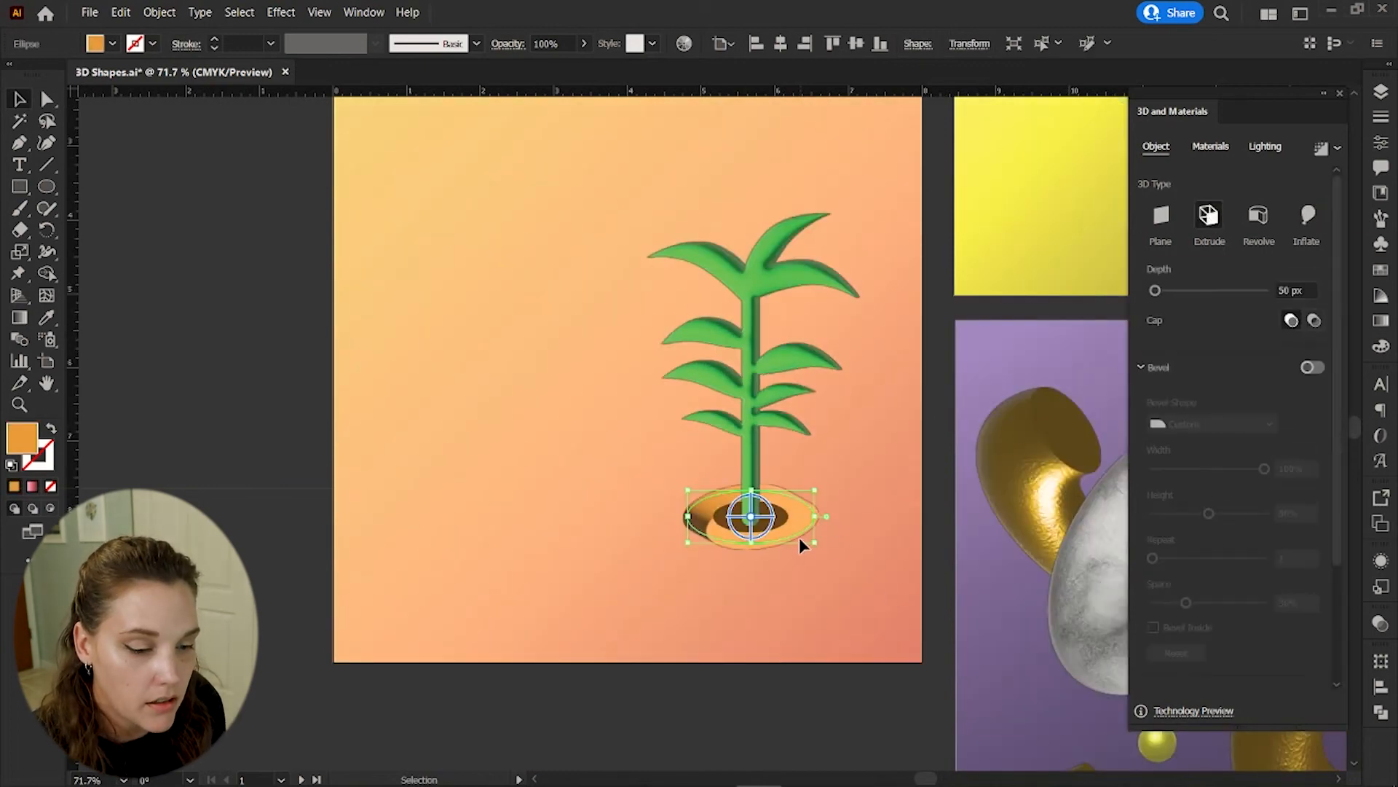
pyautogui.moveTo(751, 517); pyautogui.dragTo(776, 554)
# - Rotate the extruded pot to 129° on X, 180° on Y and 0° on Z, and align its rim around the soil
pyautogui.scroll(-3, 1223, 635)
pyautogui.moveTo(1239, 622); pyautogui.dragTo(1243, 622)
pyautogui.moveTo(1257, 649); pyautogui.dragTo(1264, 648)
pyautogui.moveTo(1215, 676); pyautogui.dragTo(1216, 677)
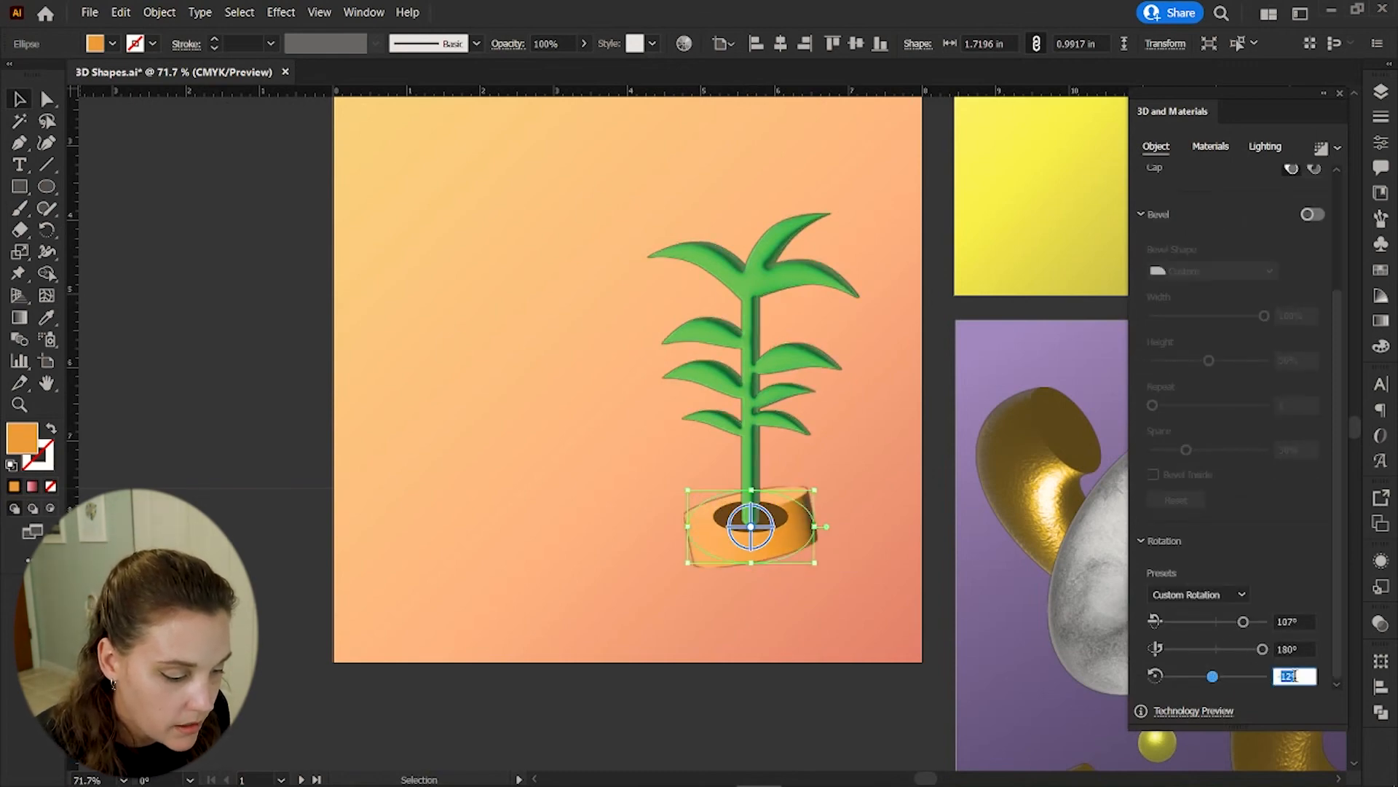
pyautogui.moveTo(1243, 622); pyautogui.dragTo(1249, 622)
pyautogui.moveTo(782, 559); pyautogui.dragTo(782, 562)
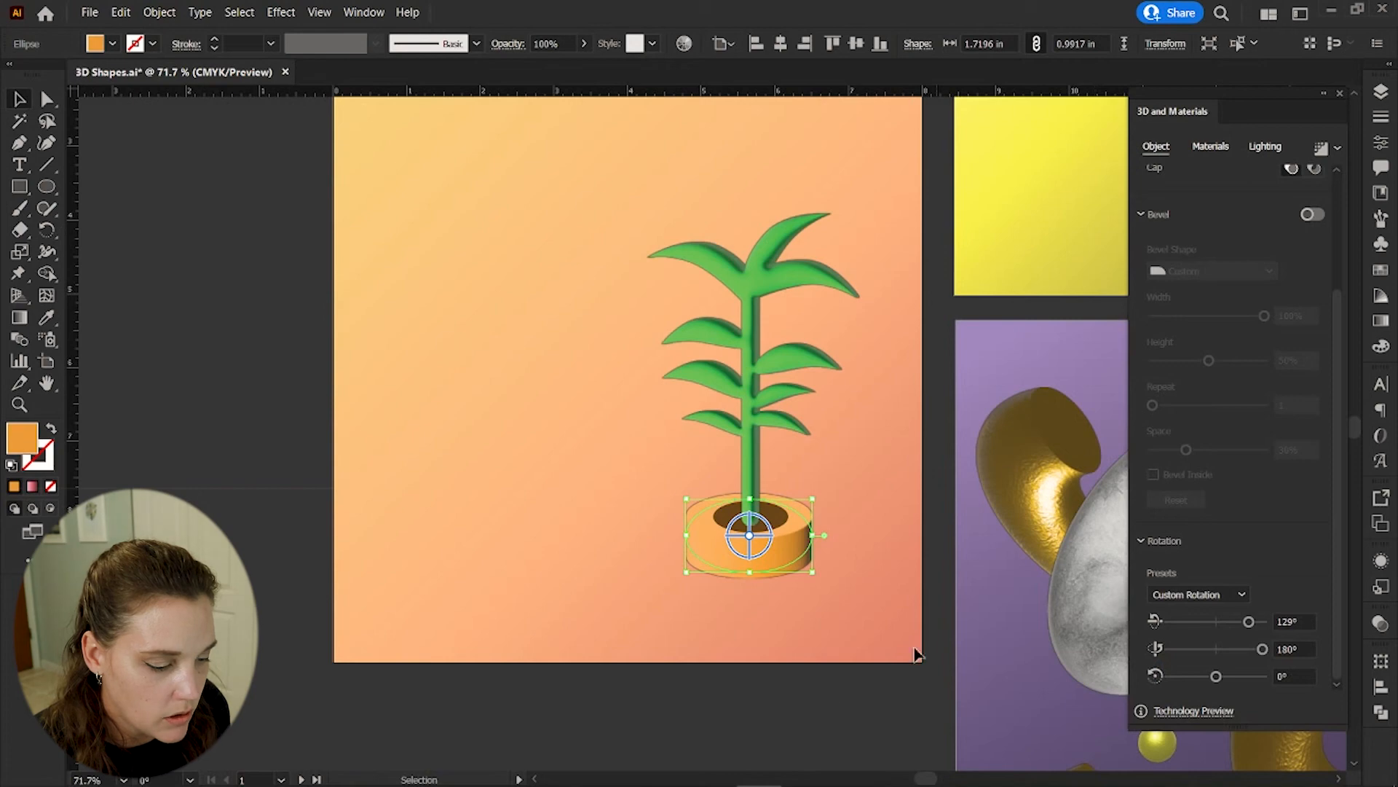
# - Increase the pot's extrusion depth to 89 px and move it down so its rim surrounds the soil
pyautogui.scroll(4, 1209, 309)
pyautogui.moveTo(1154, 290); pyautogui.dragTo(1158, 291)
pyautogui.moveTo(785, 572); pyautogui.dragTo(785, 589)
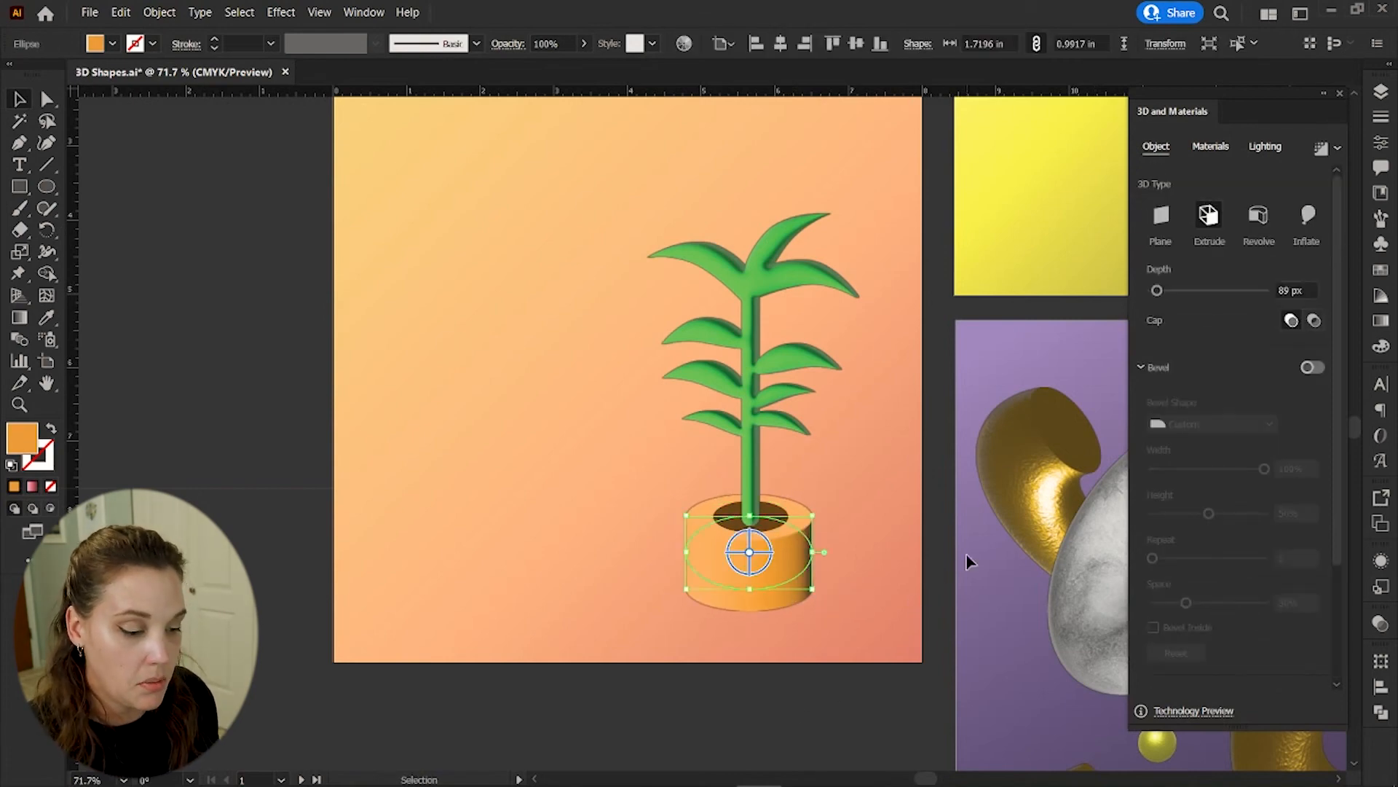
# - Try to reshape the pot by editing the anchor points of its ellipse
pyautogui.press('a')
pyautogui.click(750, 588)
pyautogui.click(750, 589)
pyautogui.click(685, 552)
pyautogui.moveTo(685, 552)
pyautogui.mouseDown()
pyautogui.moveTo(695, 570)
pyautogui.moveTo(678, 568)
pyautogui.moveTo(686, 552)
pyautogui.mouseUp()
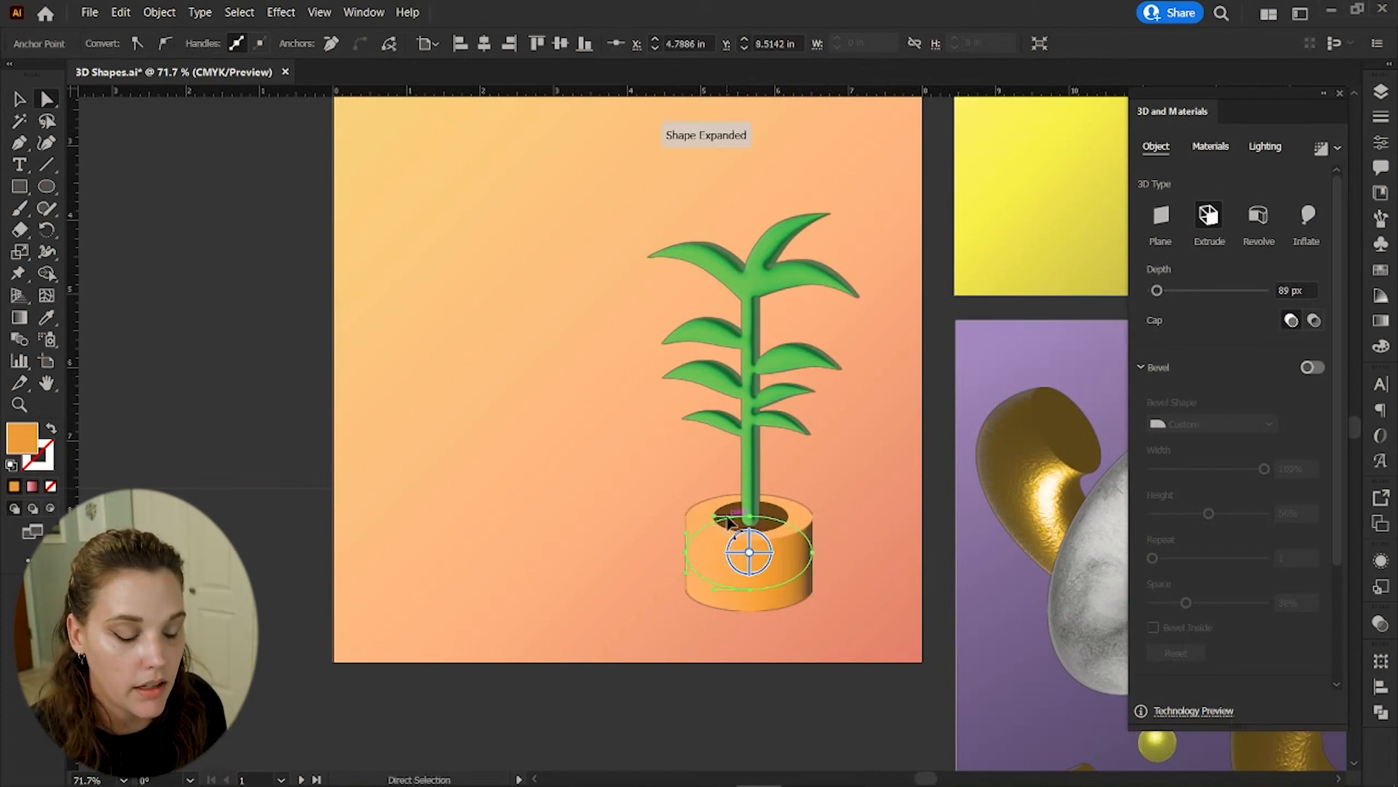
pyautogui.press('v')
# - Try the Top Left, Right and Diffuse lighting presets on the pot and return to Standard
pyautogui.click(1265, 147)
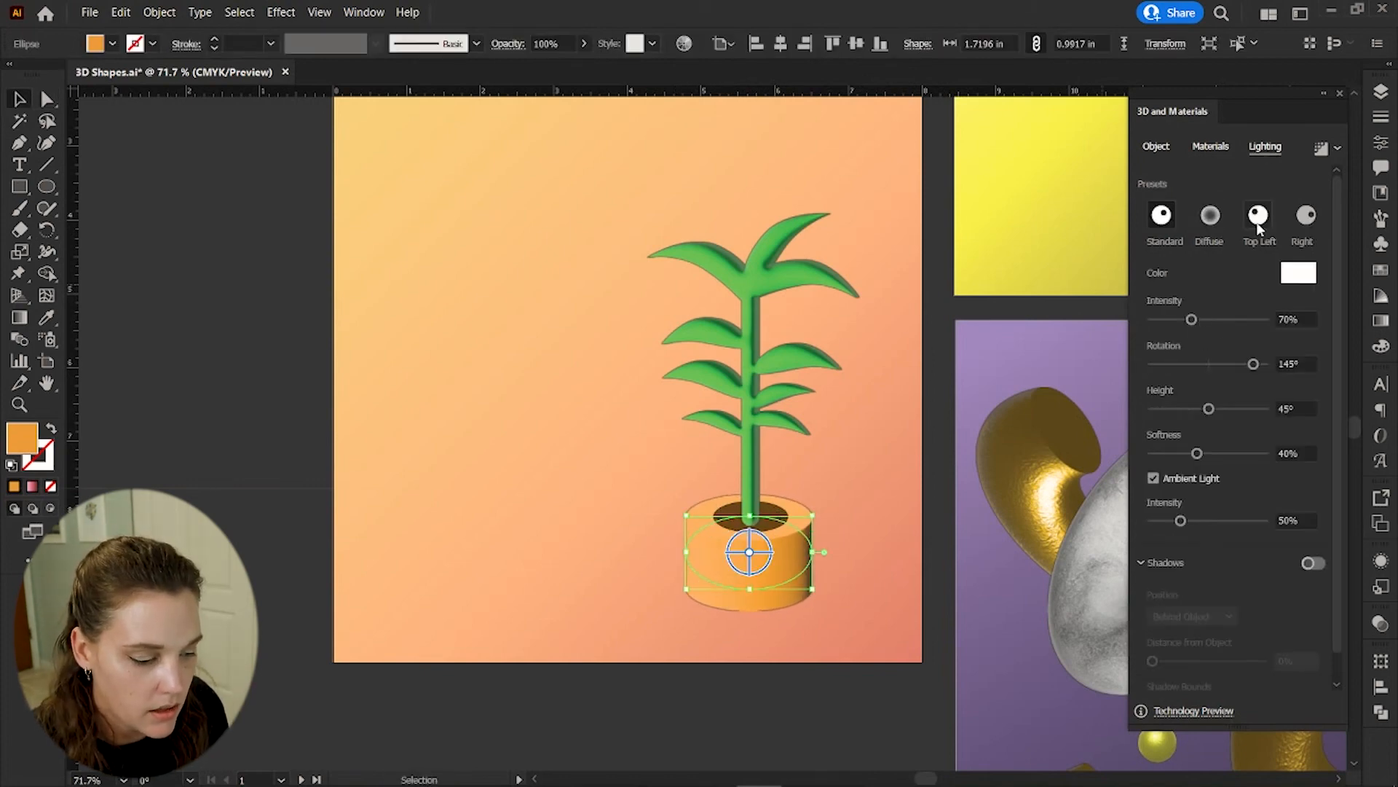
pyautogui.click(1259, 214)
pyautogui.click(1307, 215)
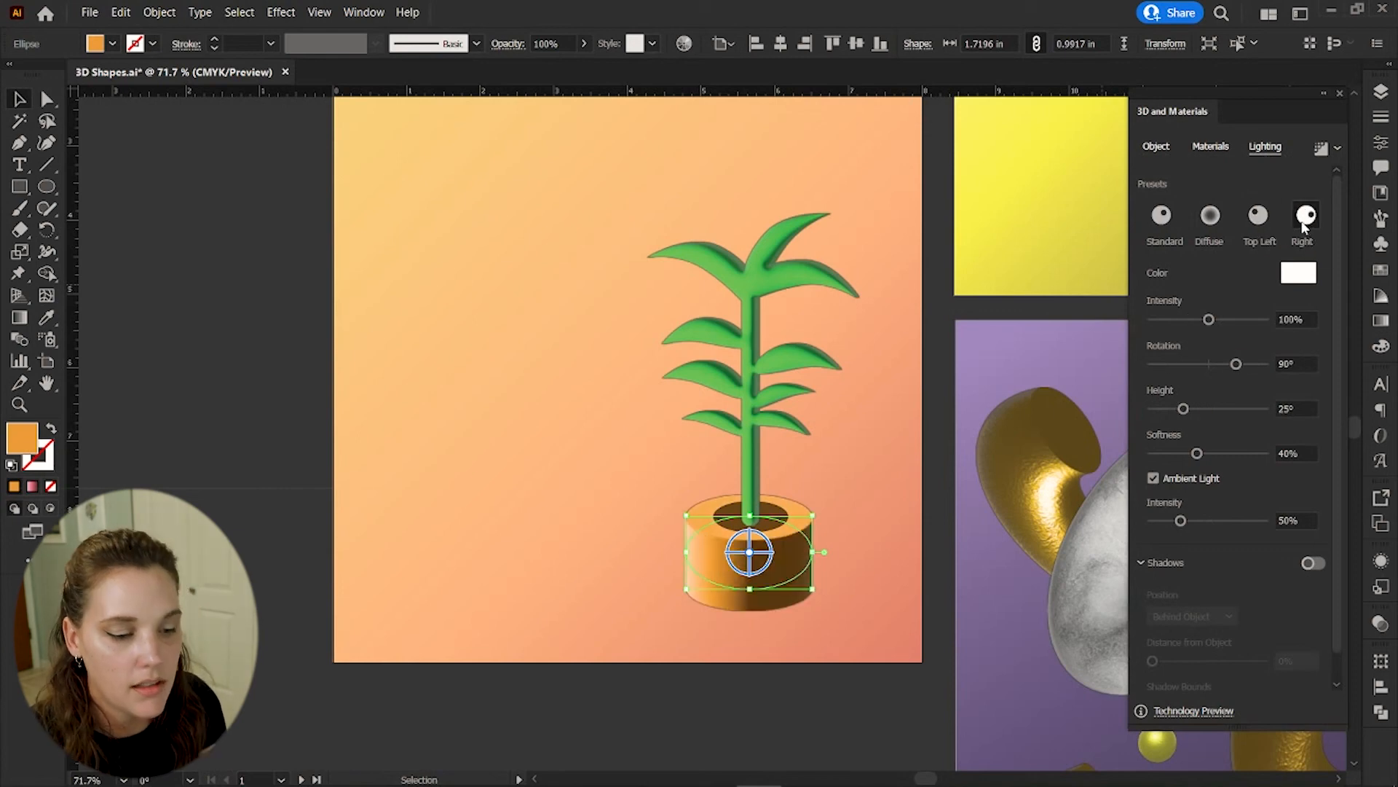
pyautogui.click(1164, 225)
pyautogui.click(1210, 217)
pyautogui.click(1163, 217)
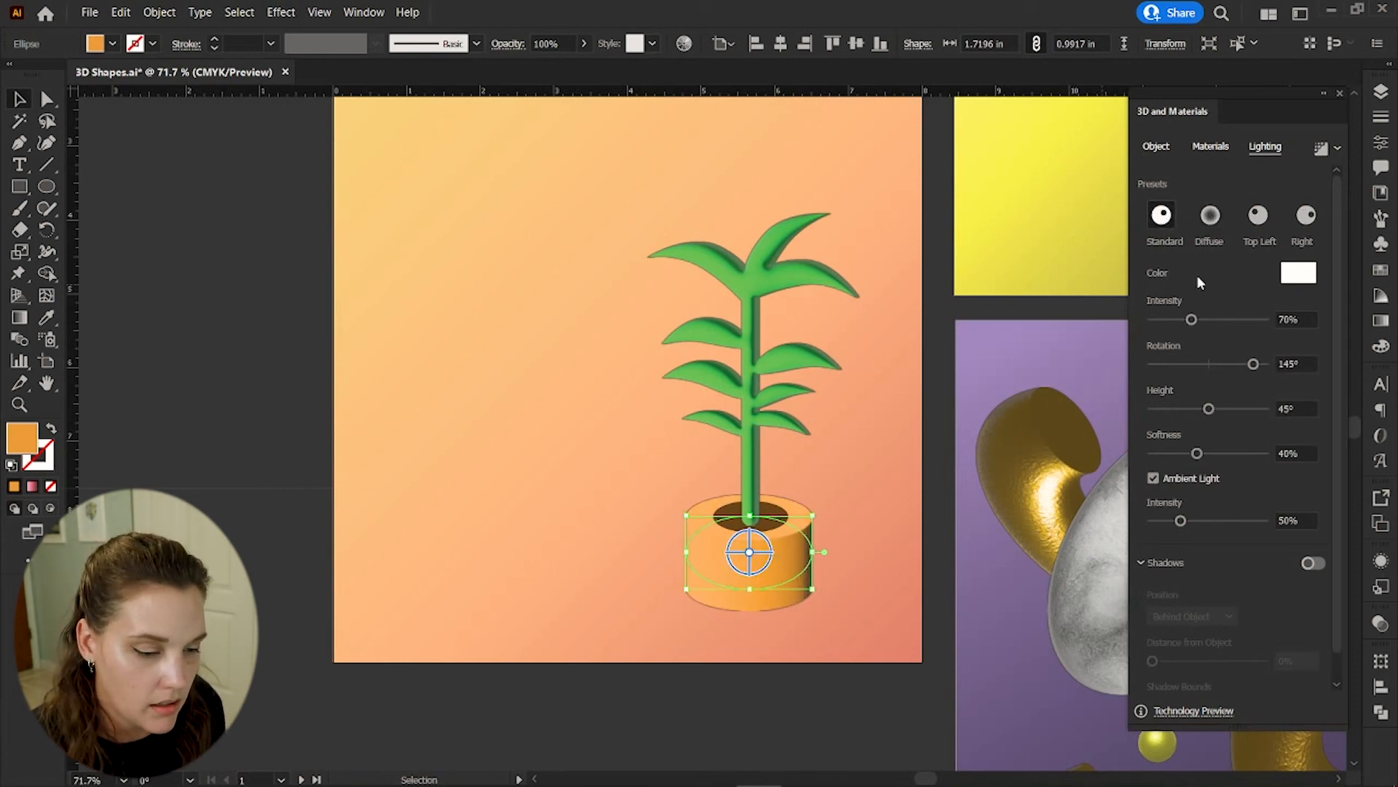
# - Set the pot's light to 86% intensity, 52° height and 54% softness, with 58% ambient light intensity
pyautogui.moveTo(1202, 322); pyautogui.dragTo(1204, 322)
pyautogui.moveTo(1209, 409); pyautogui.dragTo(1217, 409)
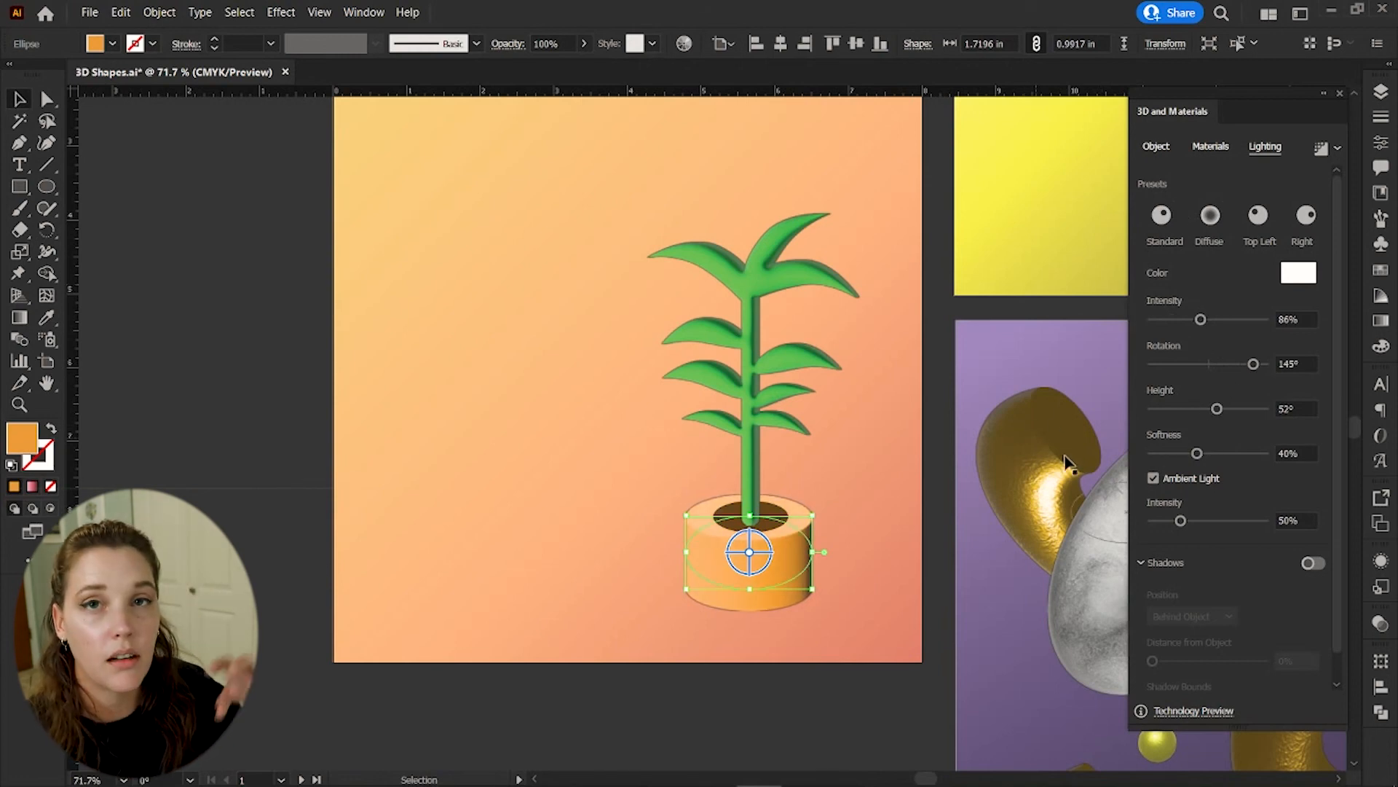
pyautogui.moveTo(1181, 520); pyautogui.dragTo(1185, 521)
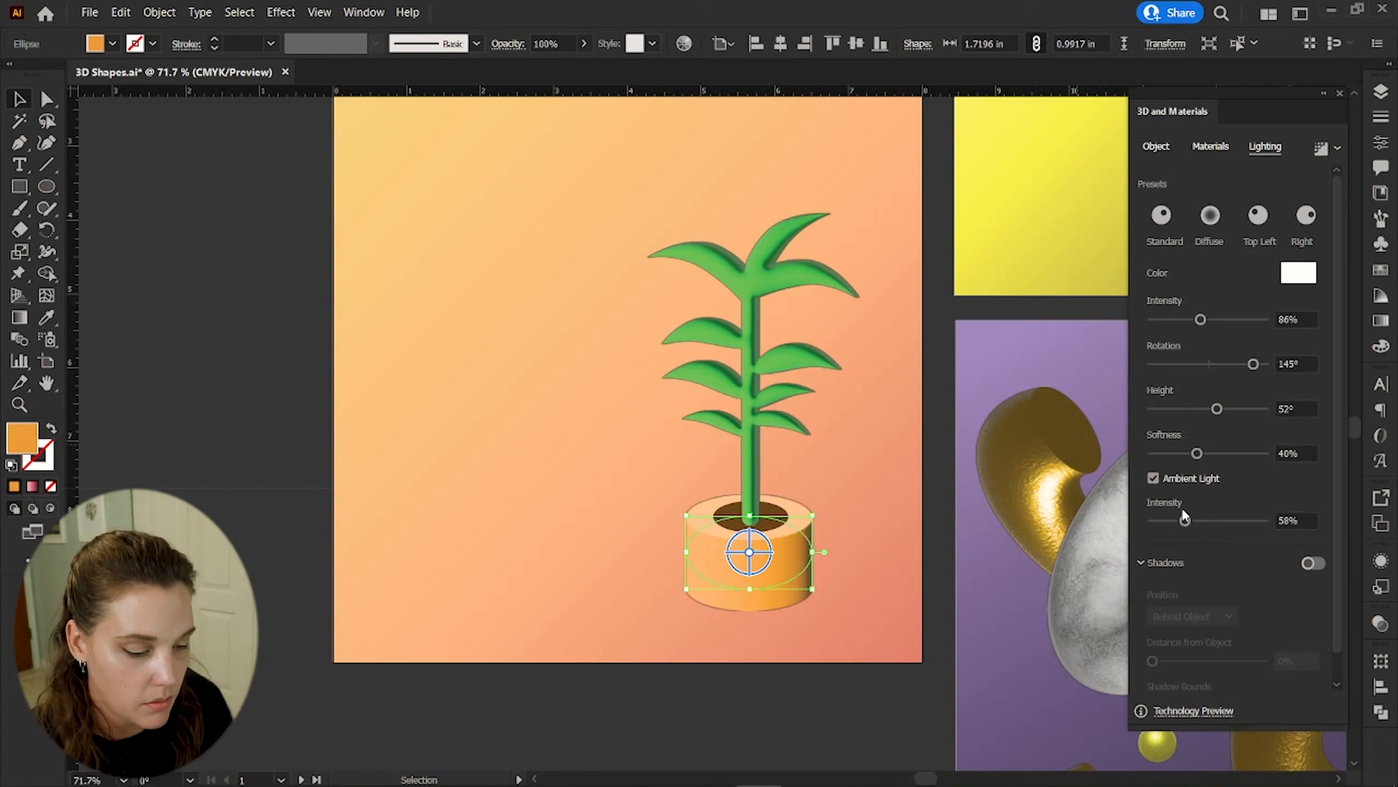
pyautogui.moveTo(1196, 453); pyautogui.dragTo(1212, 454)
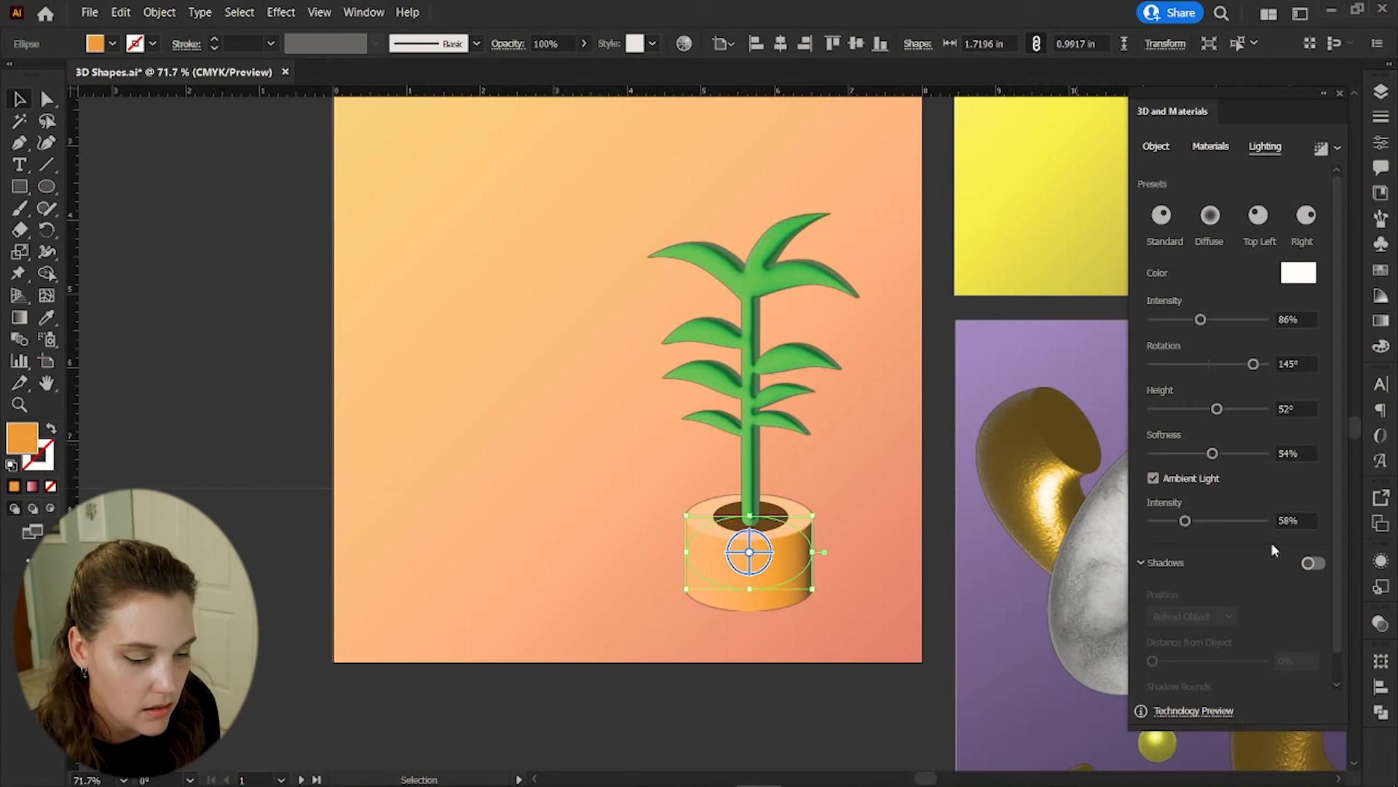
# - Change the pot's light colour to a pale yellow (EFED83)
pyautogui.click(1289, 277)
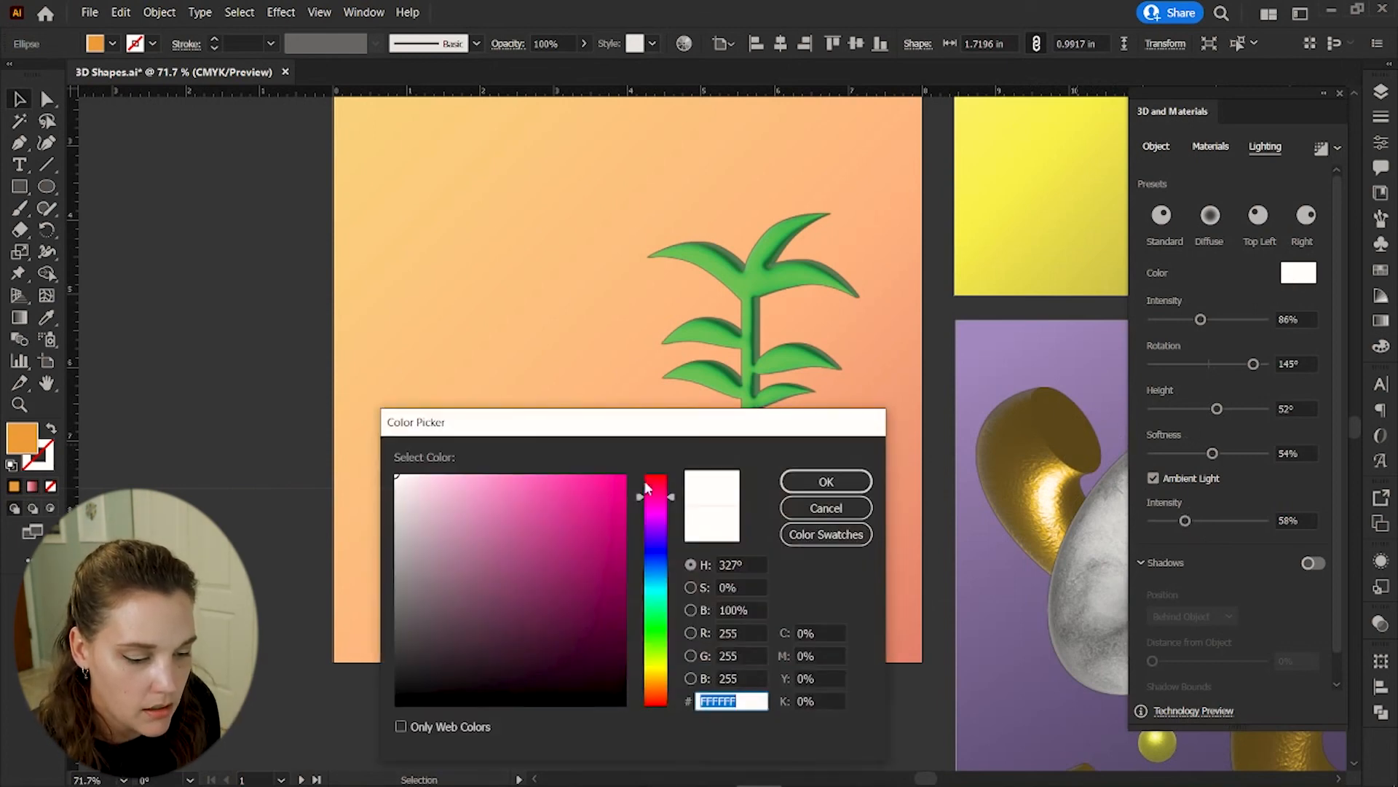
pyautogui.click(655, 665)
pyautogui.click(474, 481)
pyautogui.moveTo(474, 482); pyautogui.dragTo(507, 479)
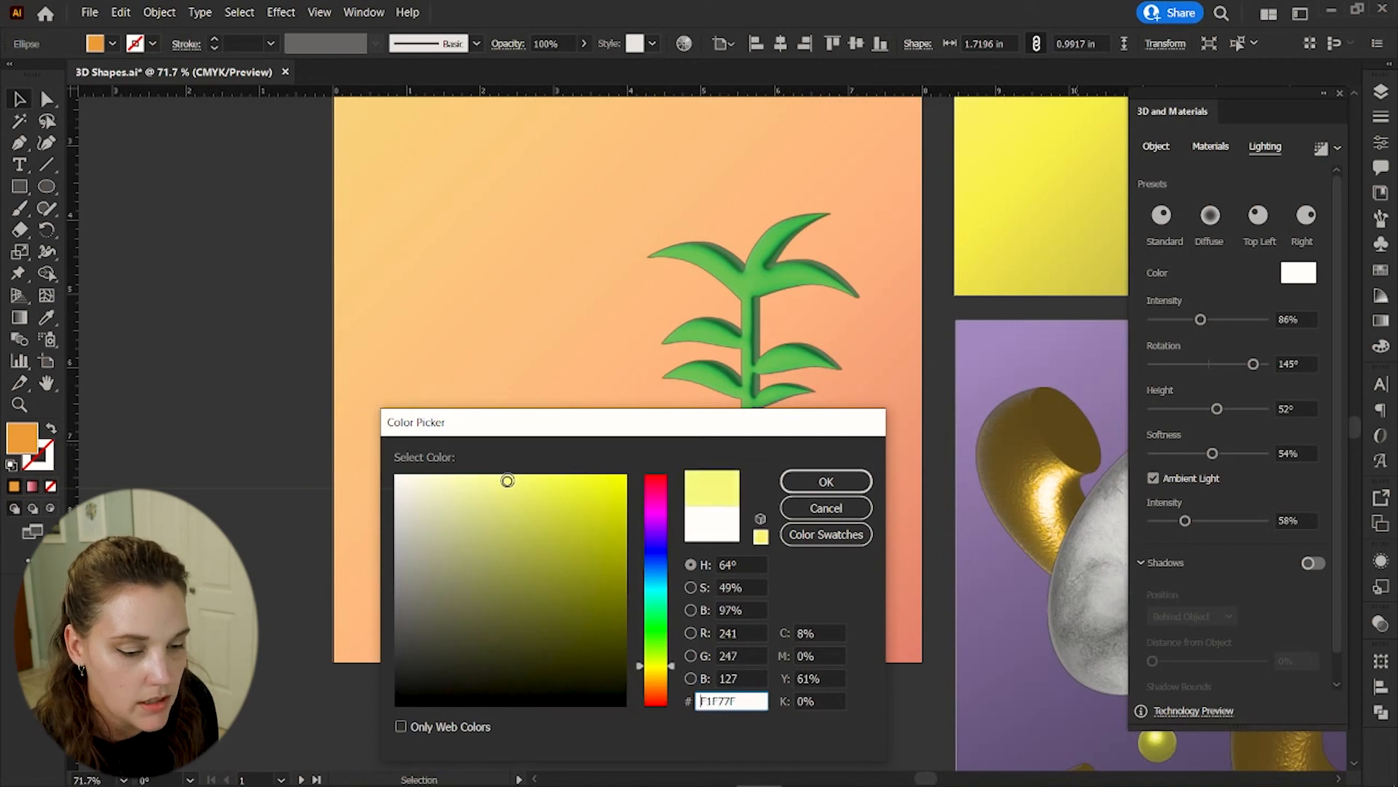
pyautogui.click(826, 481)
pyautogui.click(937, 571)
# - Copy the hex code EFED83 from the pot's light colour, leaving the pot's lighting as it is
pyautogui.click(761, 408)
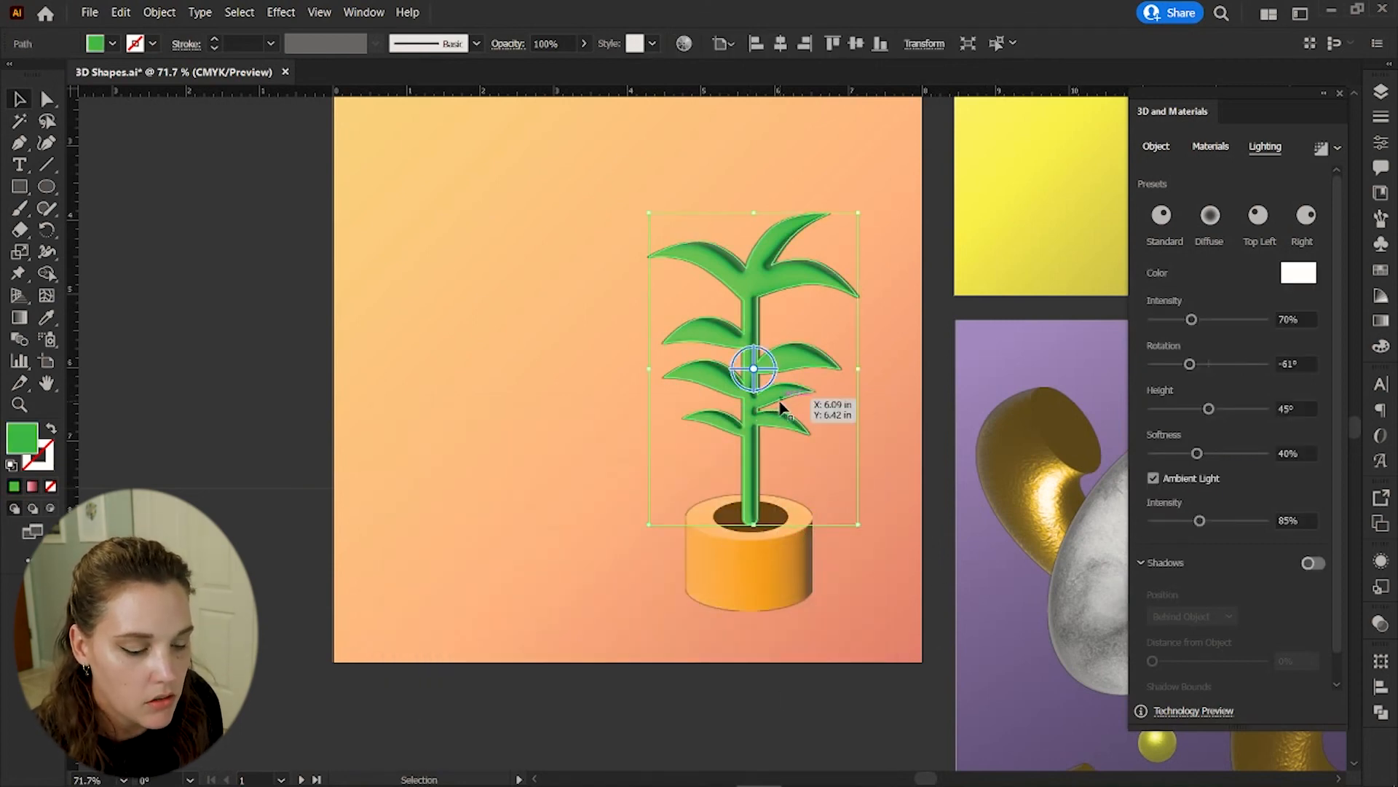
pyautogui.click(795, 579)
pyautogui.click(1309, 275)
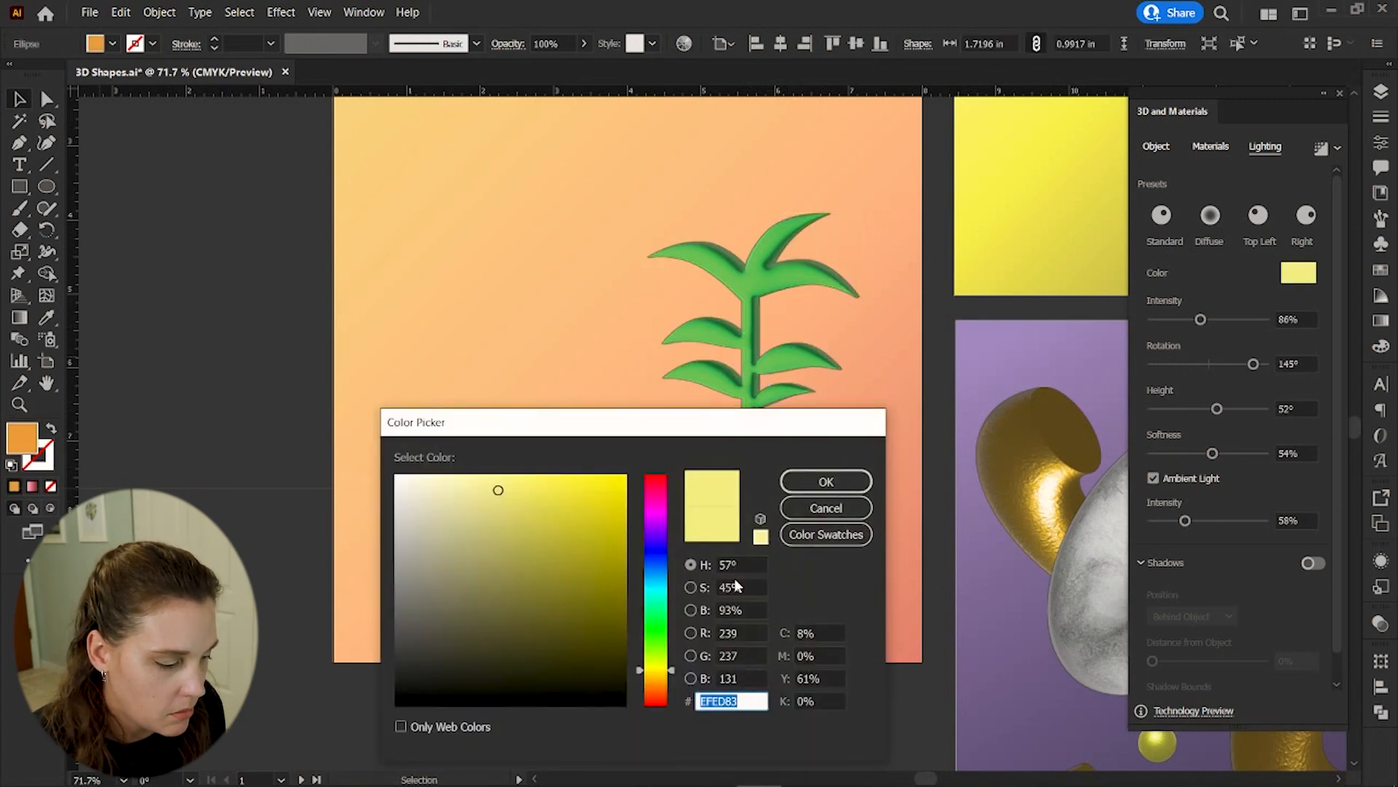
pyautogui.click(830, 534)
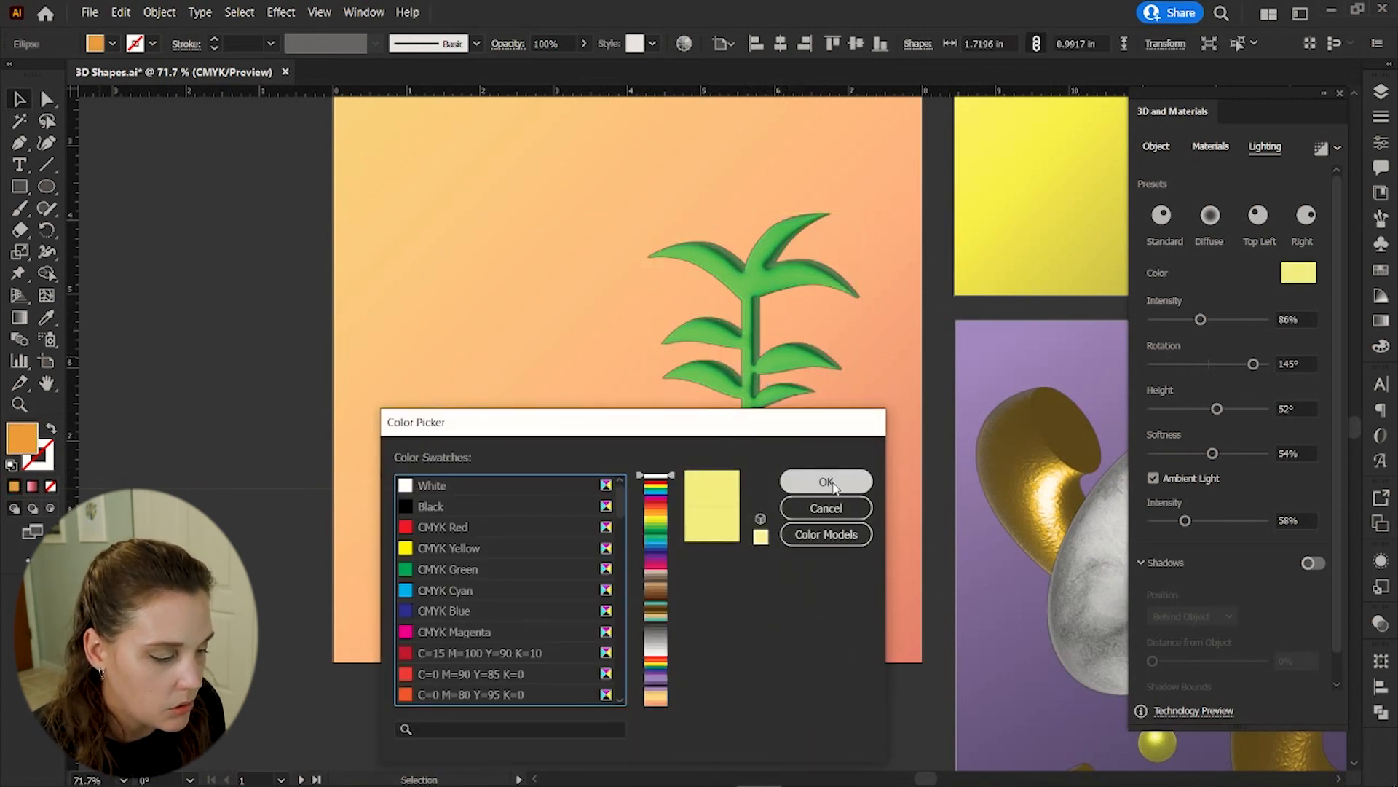
pyautogui.click(829, 535)
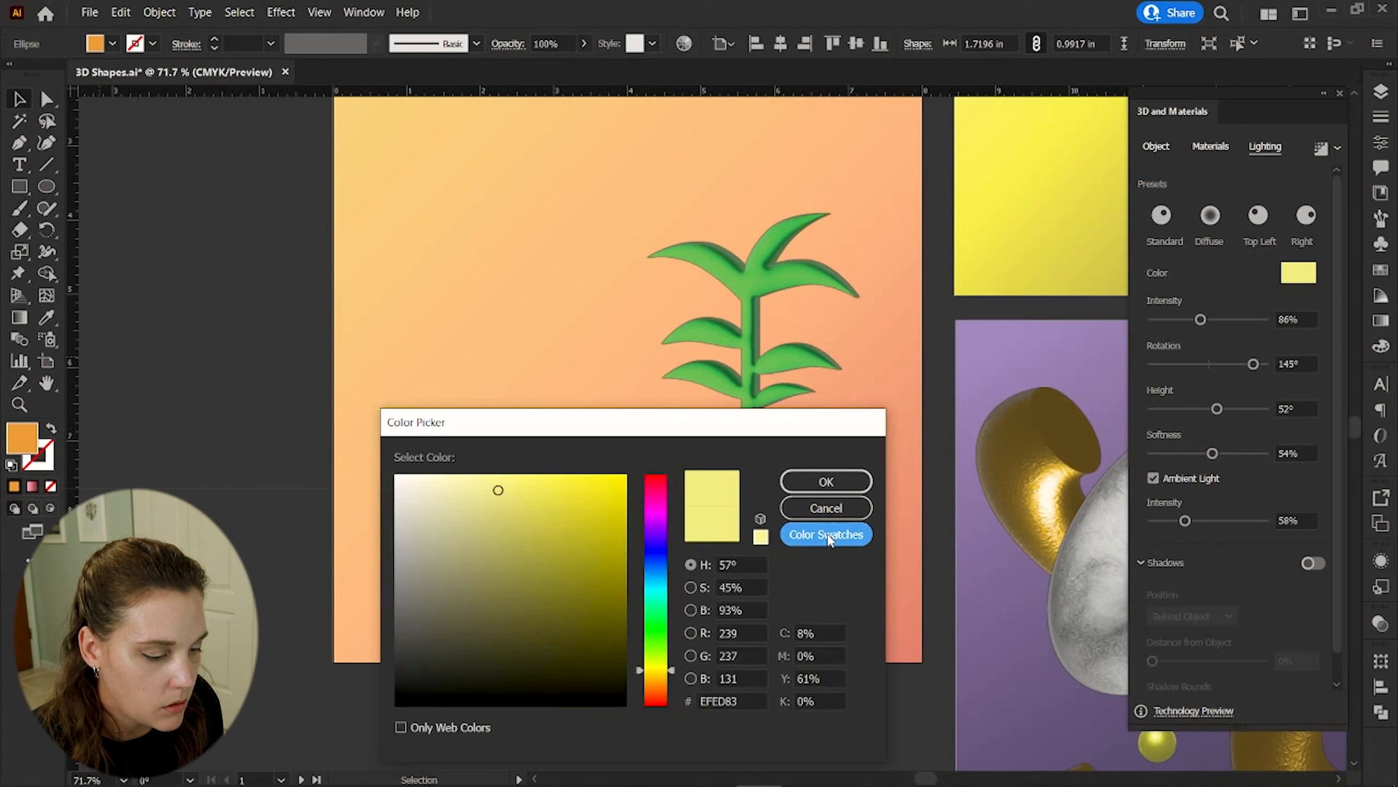
pyautogui.click(742, 699)
pyautogui.hotkey('ctrl', 'c')
pyautogui.click(822, 482)
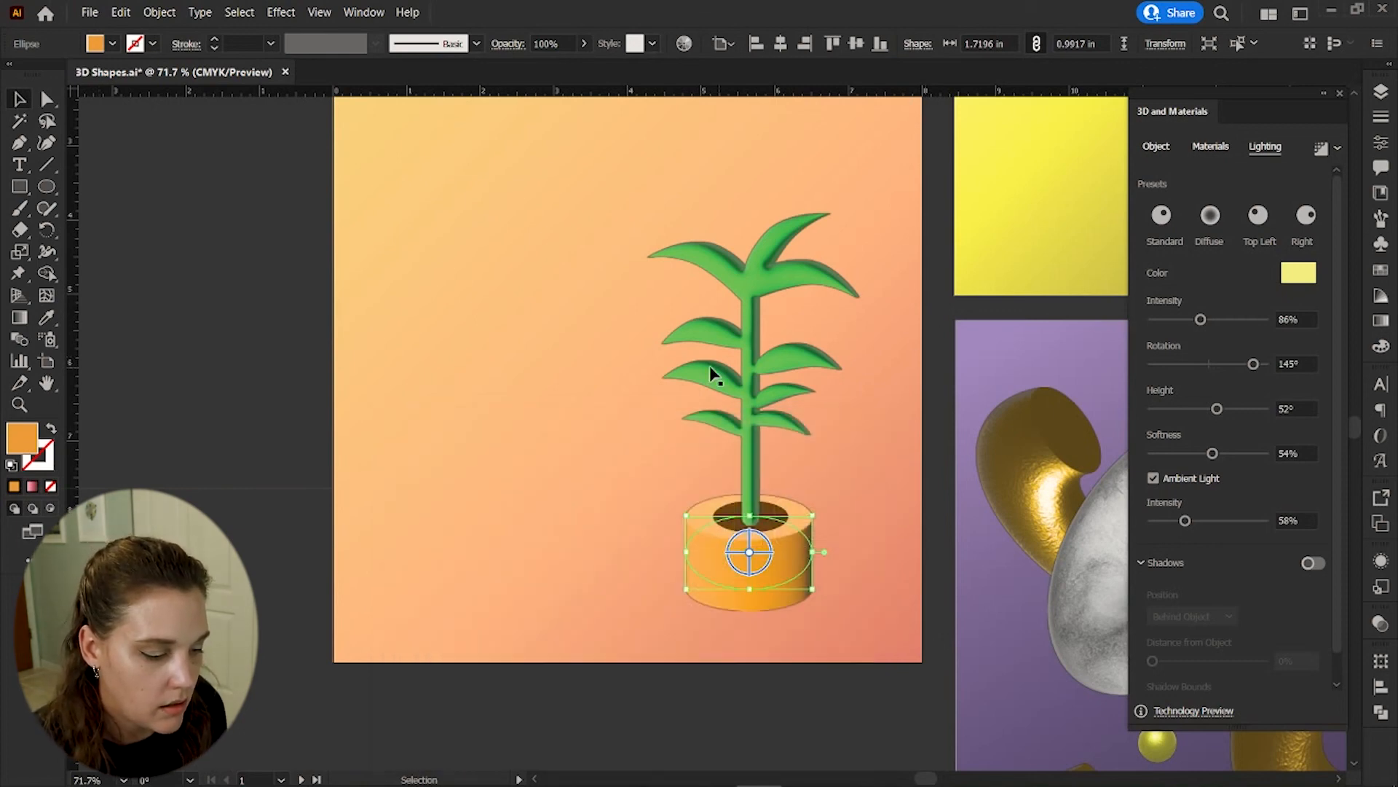
# - Set the green plant's light colour to the copied pale yellow EFED83
pyautogui.click(911, 393)
pyautogui.click(765, 390)
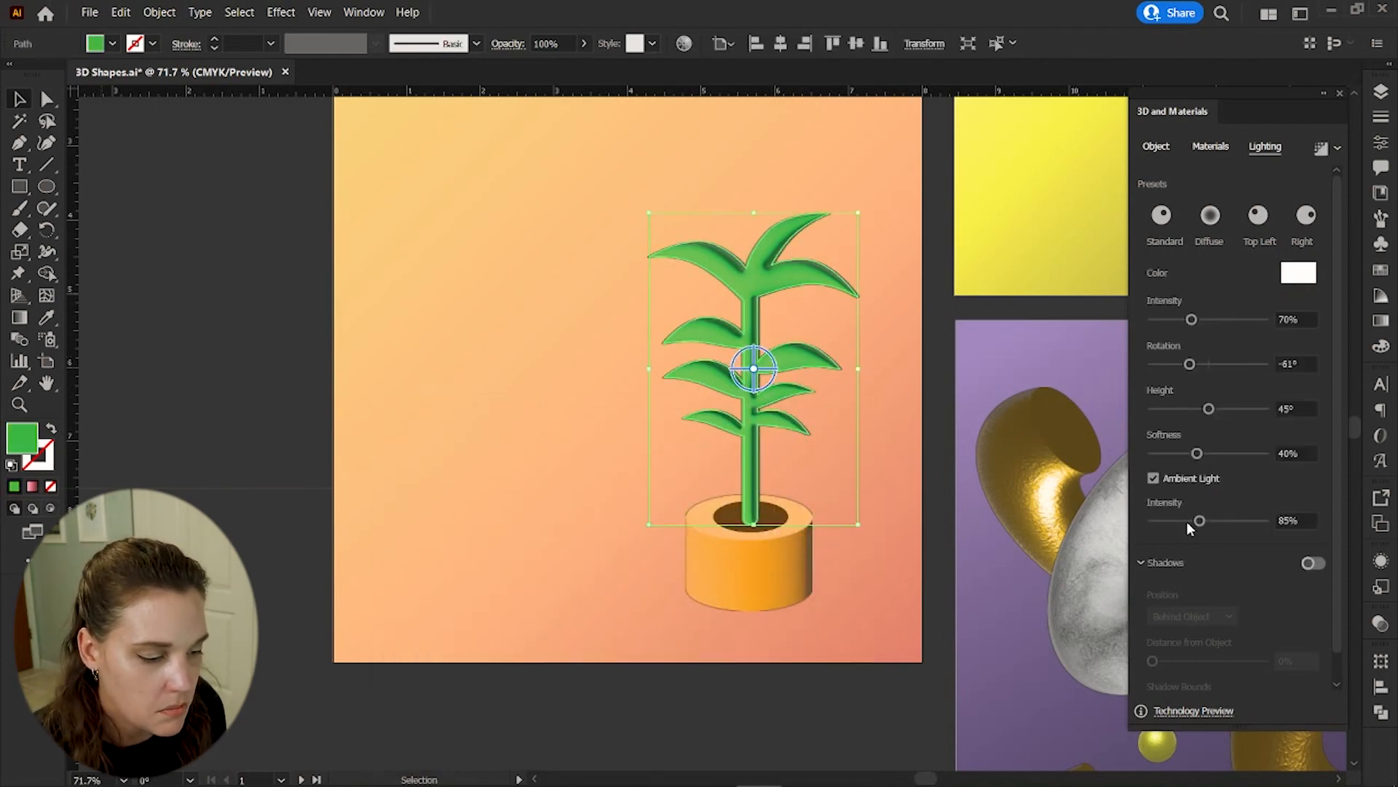
pyautogui.doubleClick(772, 380)
pyautogui.hotkey('ctrl', 'v')
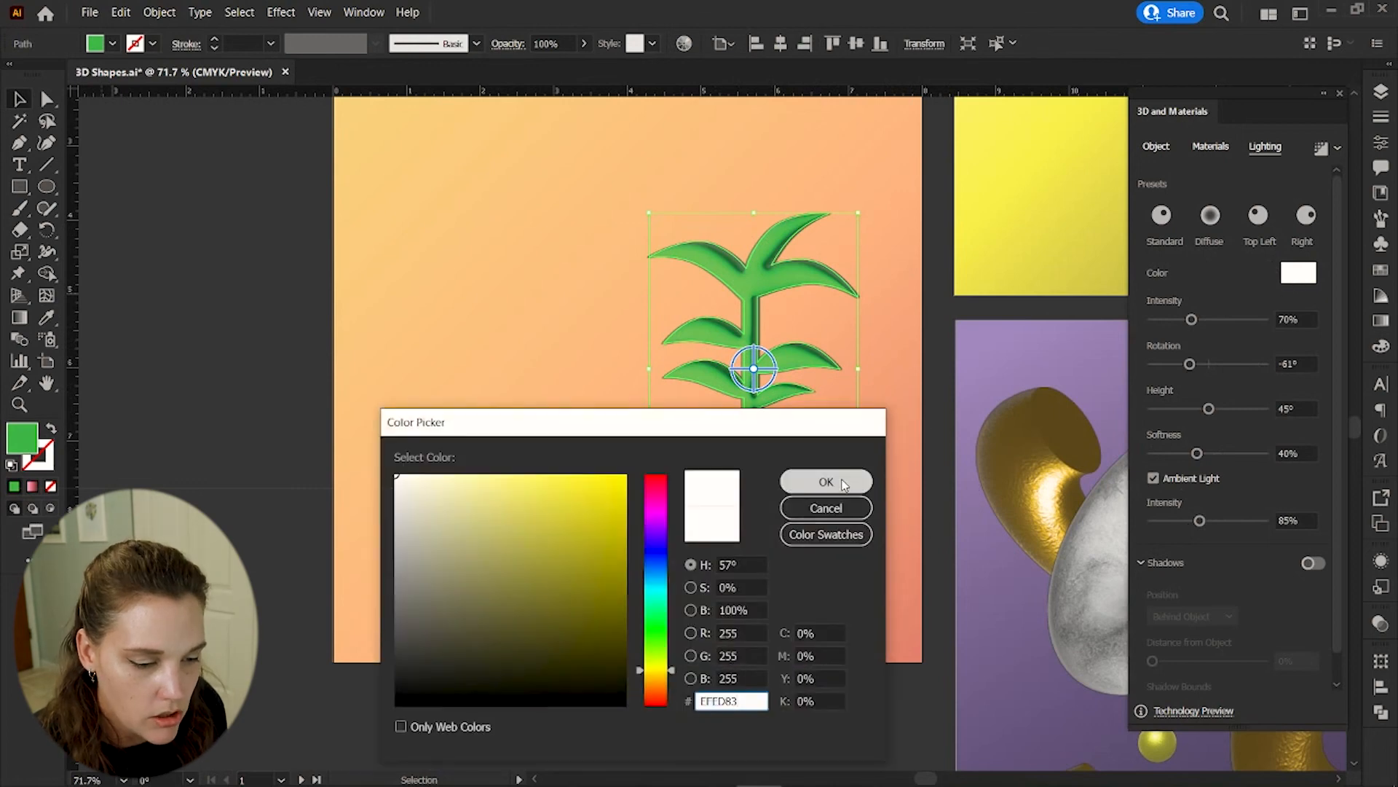
pyautogui.click(830, 482)
pyautogui.click(874, 637)
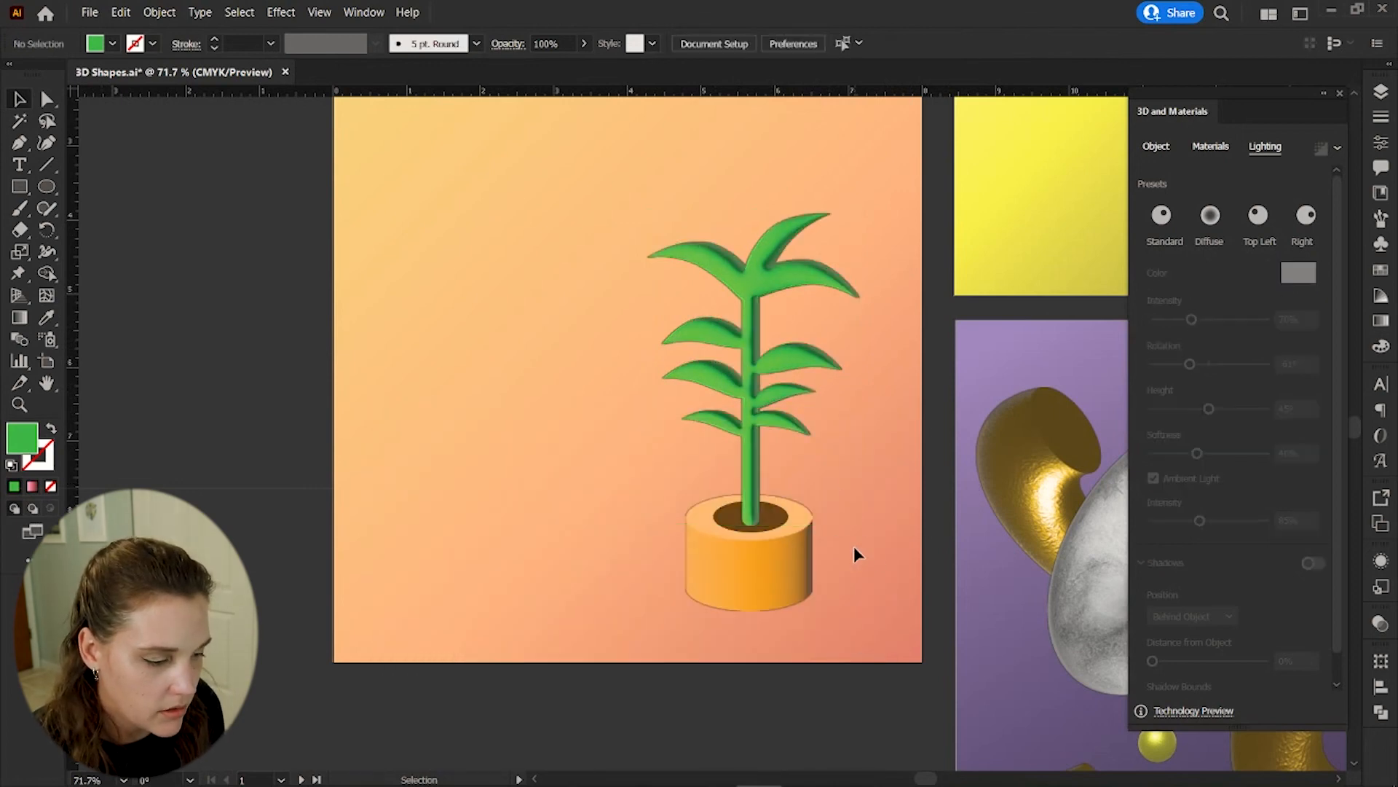
# - Apply the Natural Plywood material to the orange pot
pyautogui.click(775, 598)
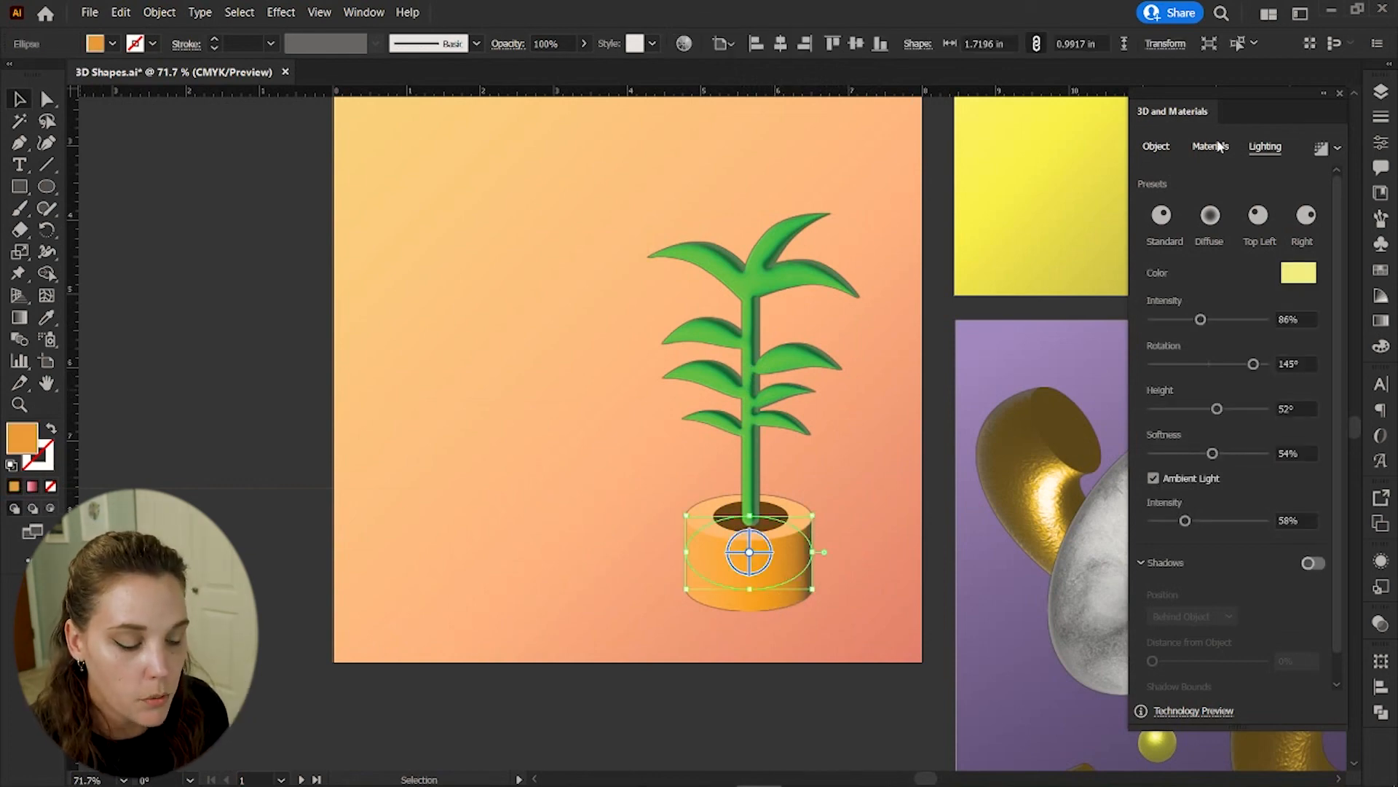
pyautogui.click(1210, 146)
pyautogui.scroll(-5, 1276, 331)
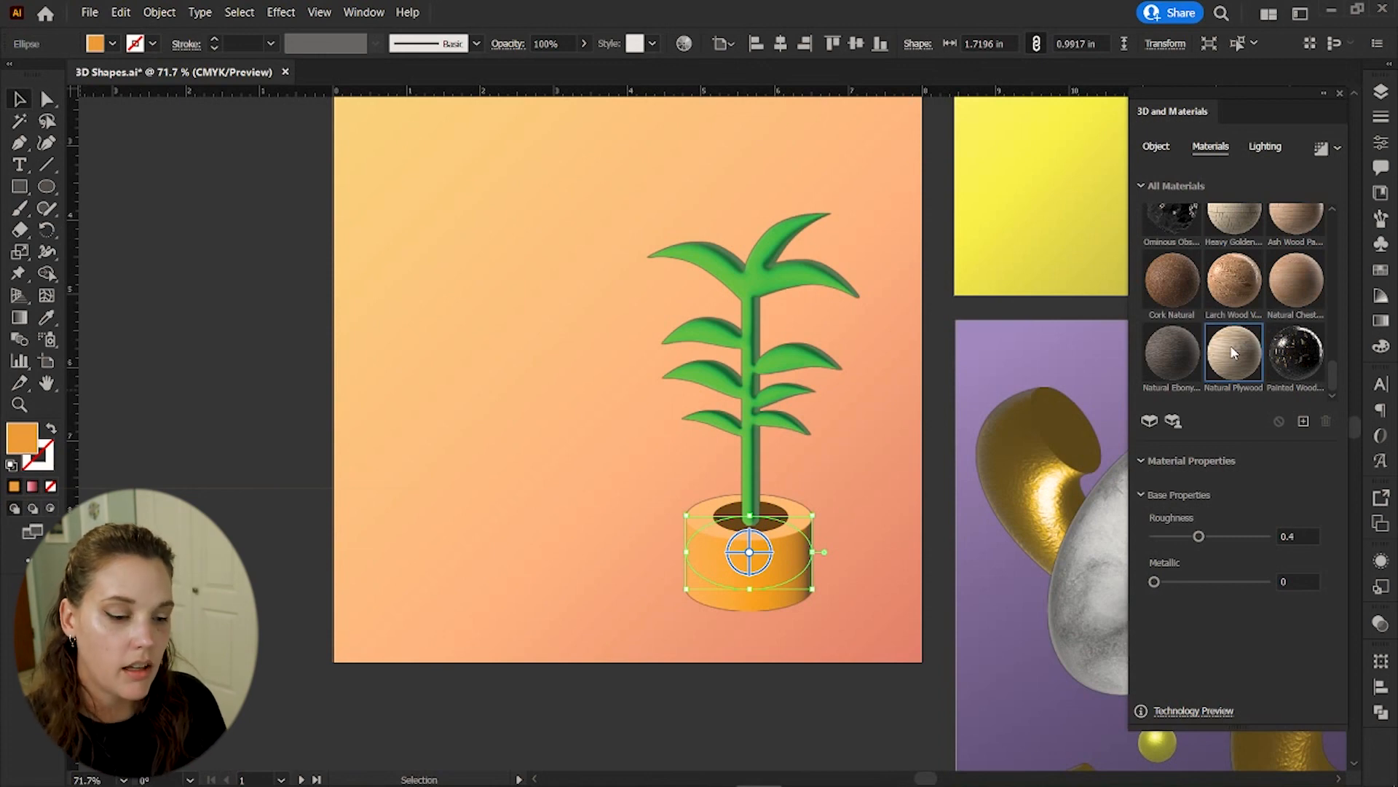
pyautogui.click(1233, 352)
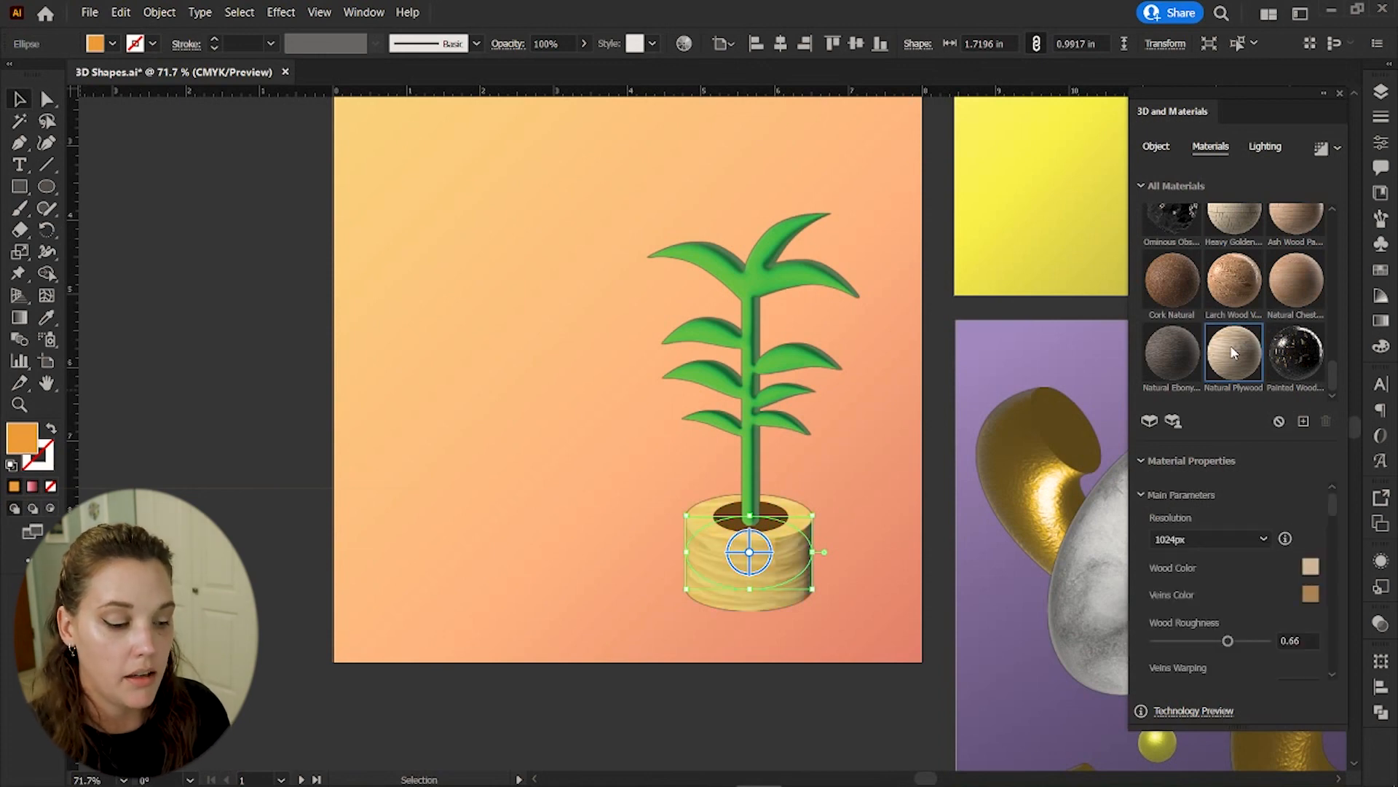
# - Change the pot's plywood veins to a more saturated brown and its wood colour to a brighter light peach
pyautogui.click(831, 712)
pyautogui.scroll(2, 785, 579)
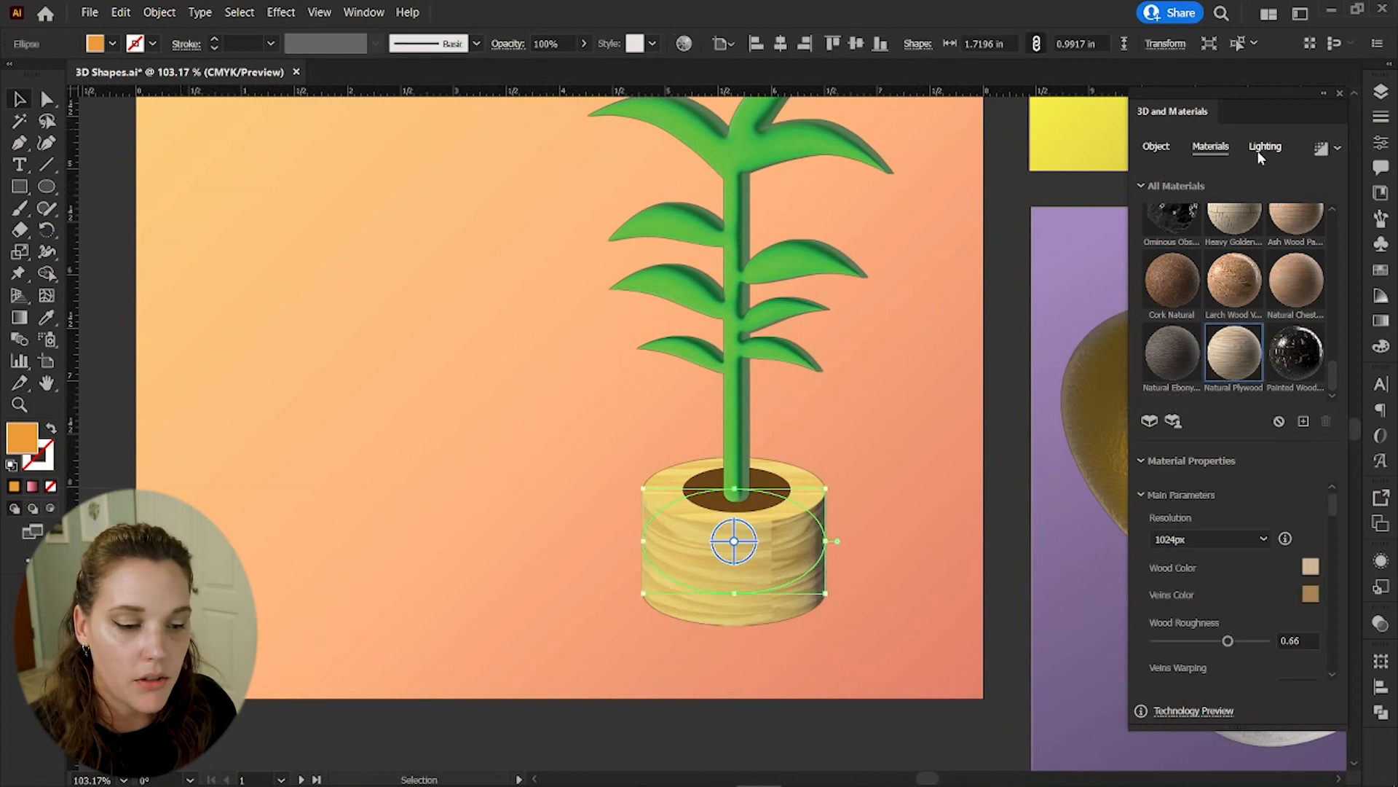
pyautogui.click(1311, 596)
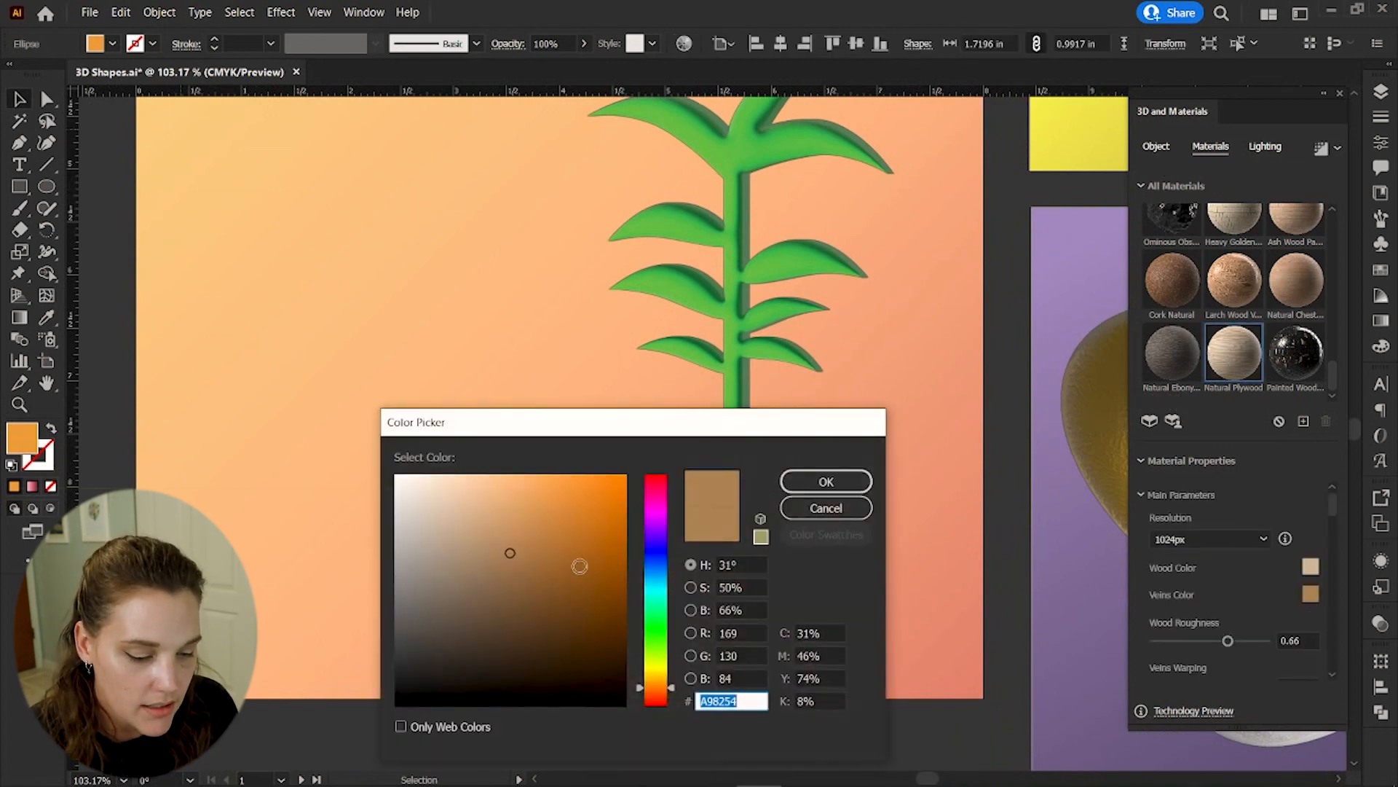
pyautogui.click(534, 555)
pyautogui.click(827, 486)
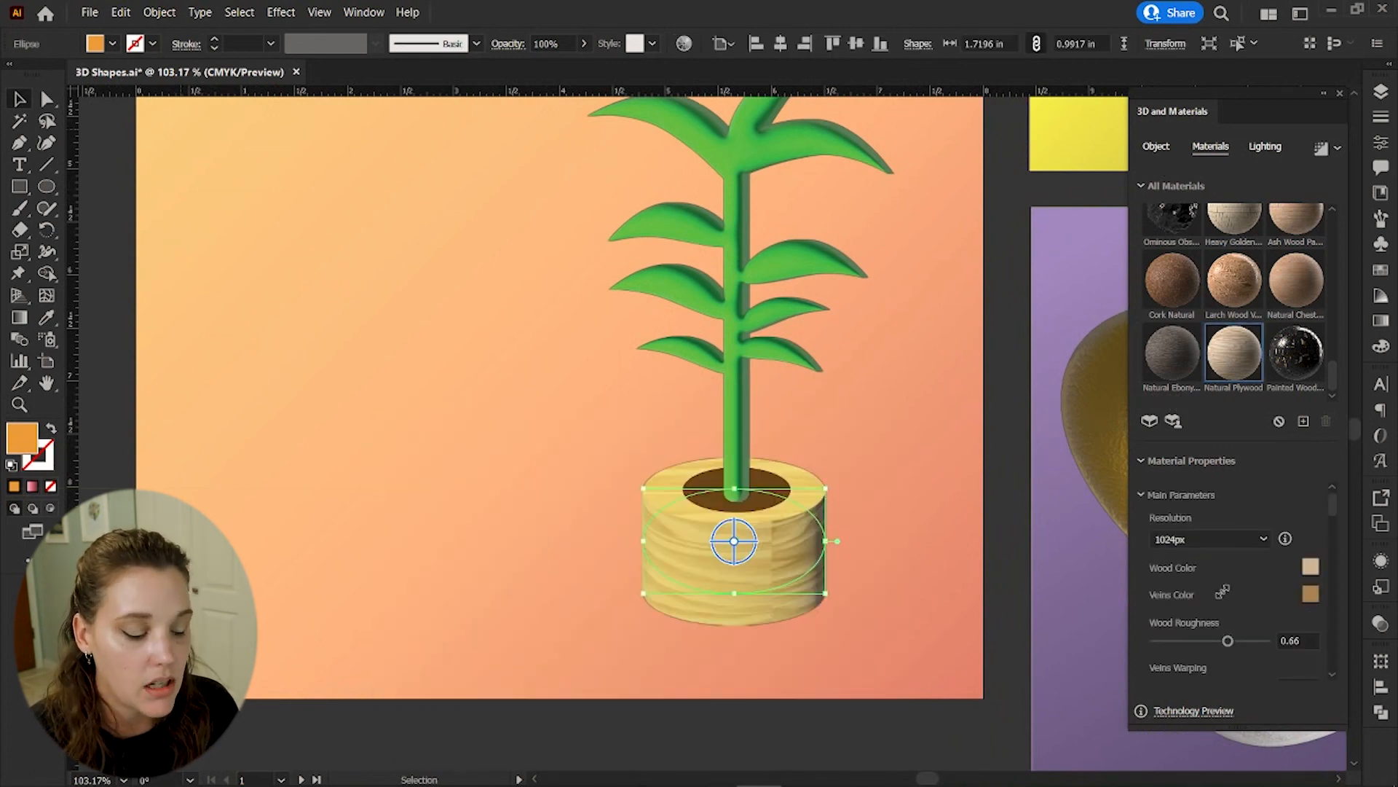
pyautogui.click(1310, 567)
pyautogui.click(461, 490)
pyautogui.click(478, 483)
pyautogui.click(826, 481)
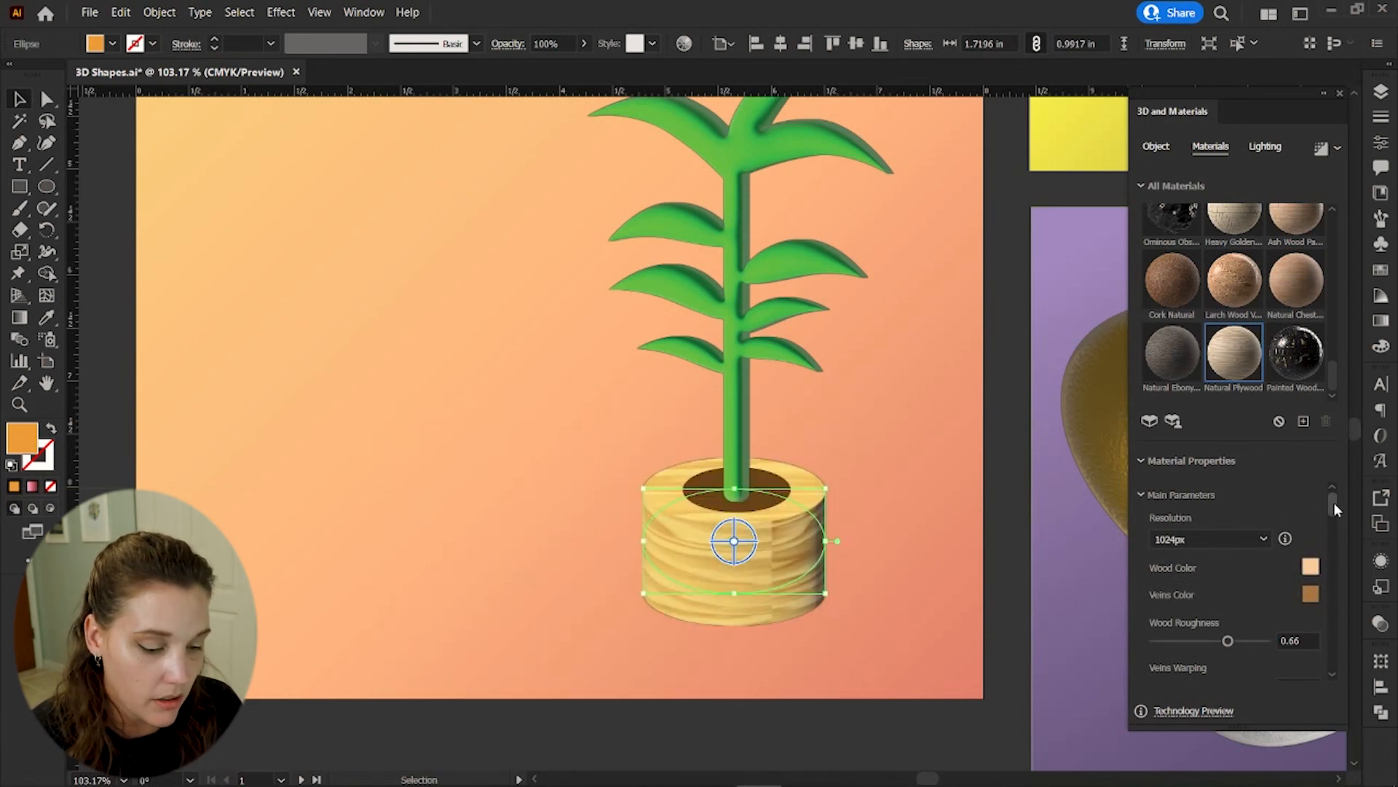
# - Set the pot material's wood roughness to 0.49 and its dark veins spread to 0.31
pyautogui.scroll(-3, 1337, 524)
pyautogui.scroll(2, 1332, 517)
pyautogui.scroll(-1, 1276, 589)
pyautogui.moveTo(1228, 525); pyautogui.dragTo(1210, 524)
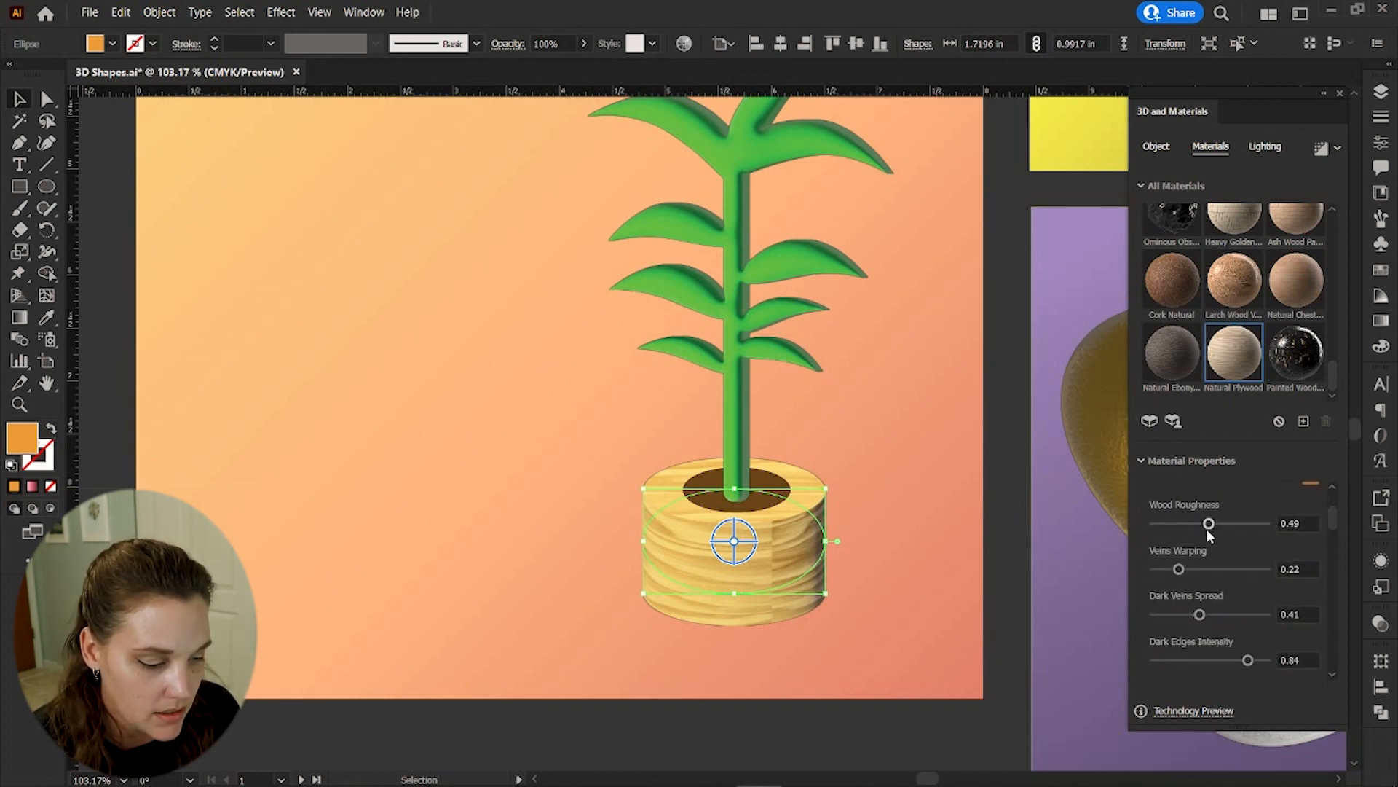
pyautogui.moveTo(1199, 616); pyautogui.dragTo(1190, 615)
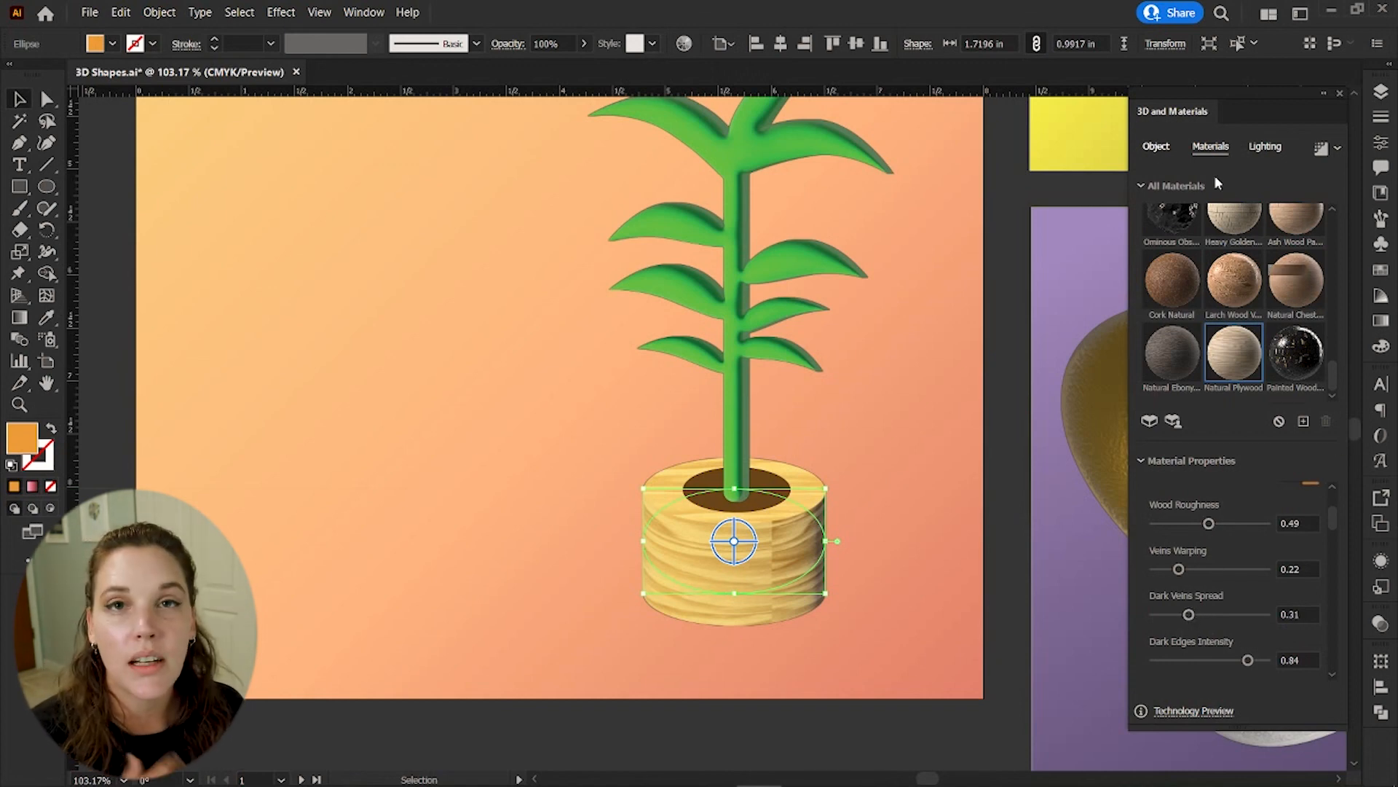
# - Add a Round bevel to the pot with 54% width and 42% height
pyautogui.click(1156, 146)
pyautogui.moveTo(1335, 374); pyautogui.dragTo(1354, 443)
pyautogui.click(1313, 275)
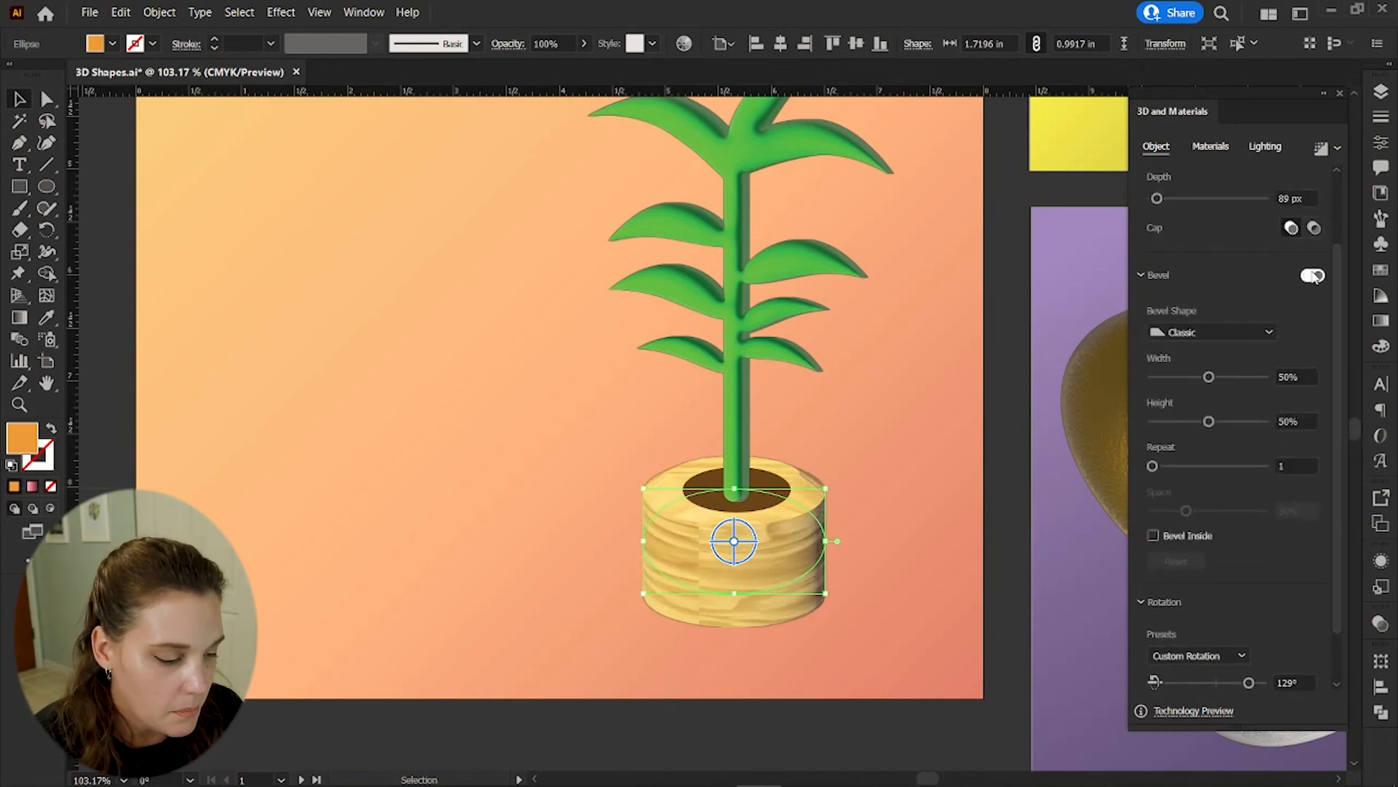
pyautogui.click(1238, 332)
pyautogui.click(1213, 372)
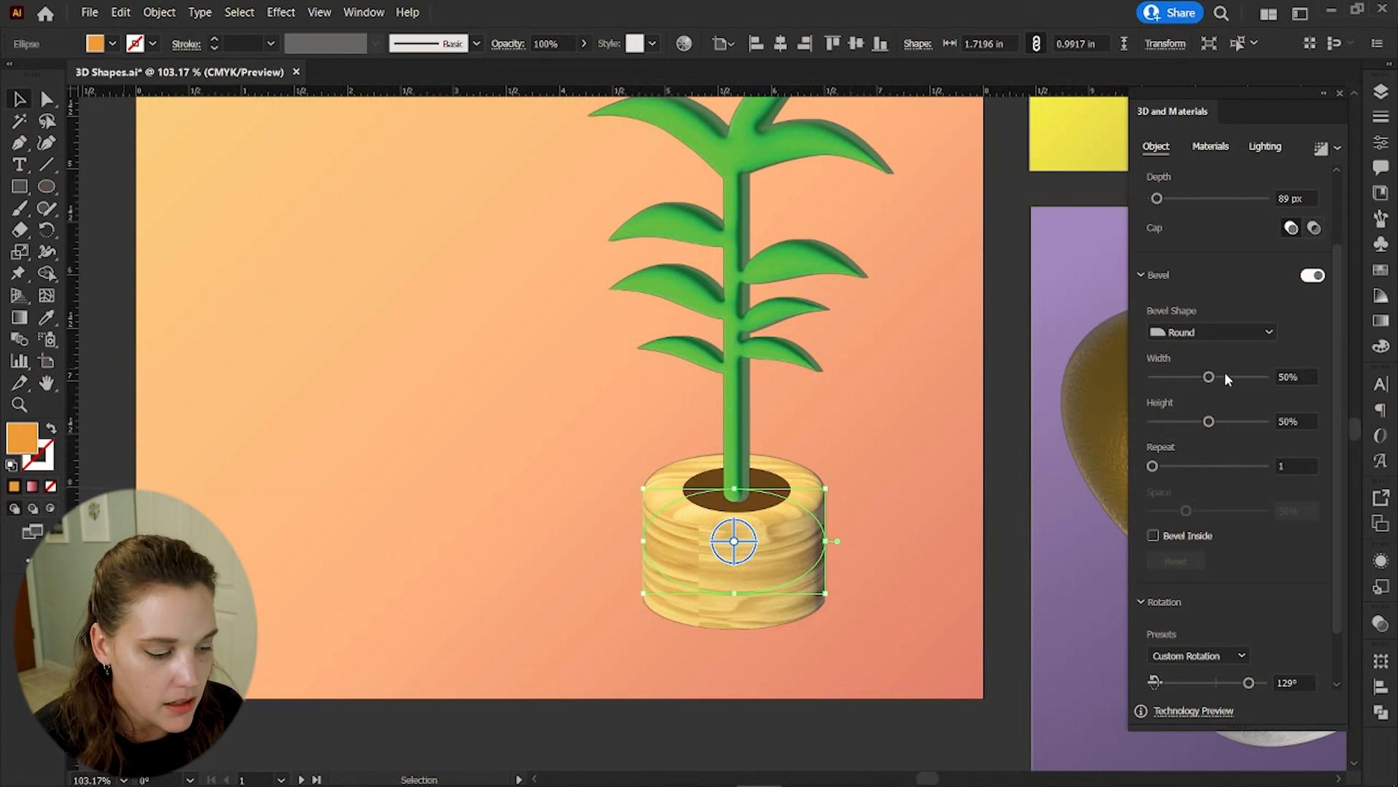
pyautogui.moveTo(1209, 422); pyautogui.dragTo(1215, 380)
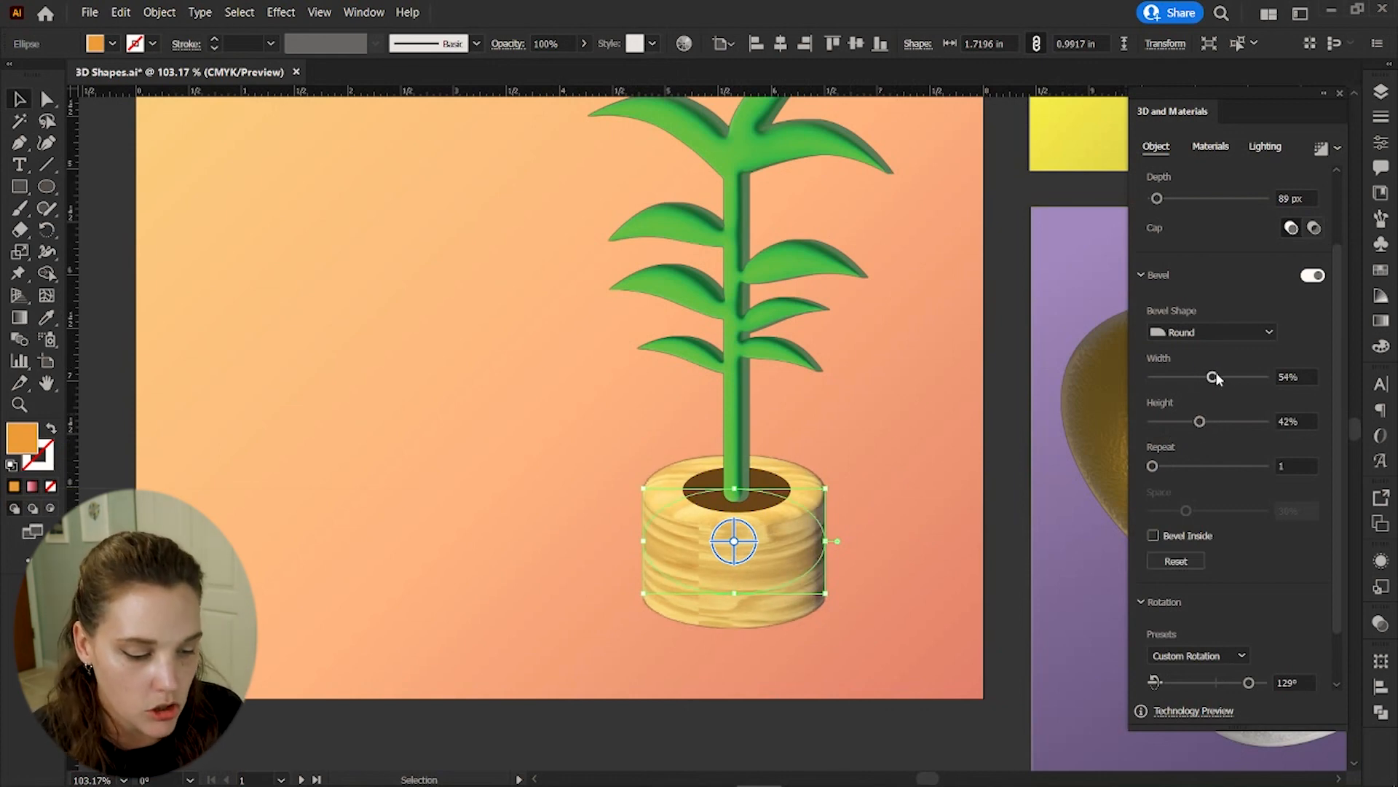
pyautogui.click(1018, 474)
# - Look over the finished plant, coffee cup, heart and abstract shape artboards together
pyautogui.press('z')
pyautogui.moveTo(786, 540); pyautogui.dragTo(633, 533)
pyautogui.scroll(3, 633, 533)
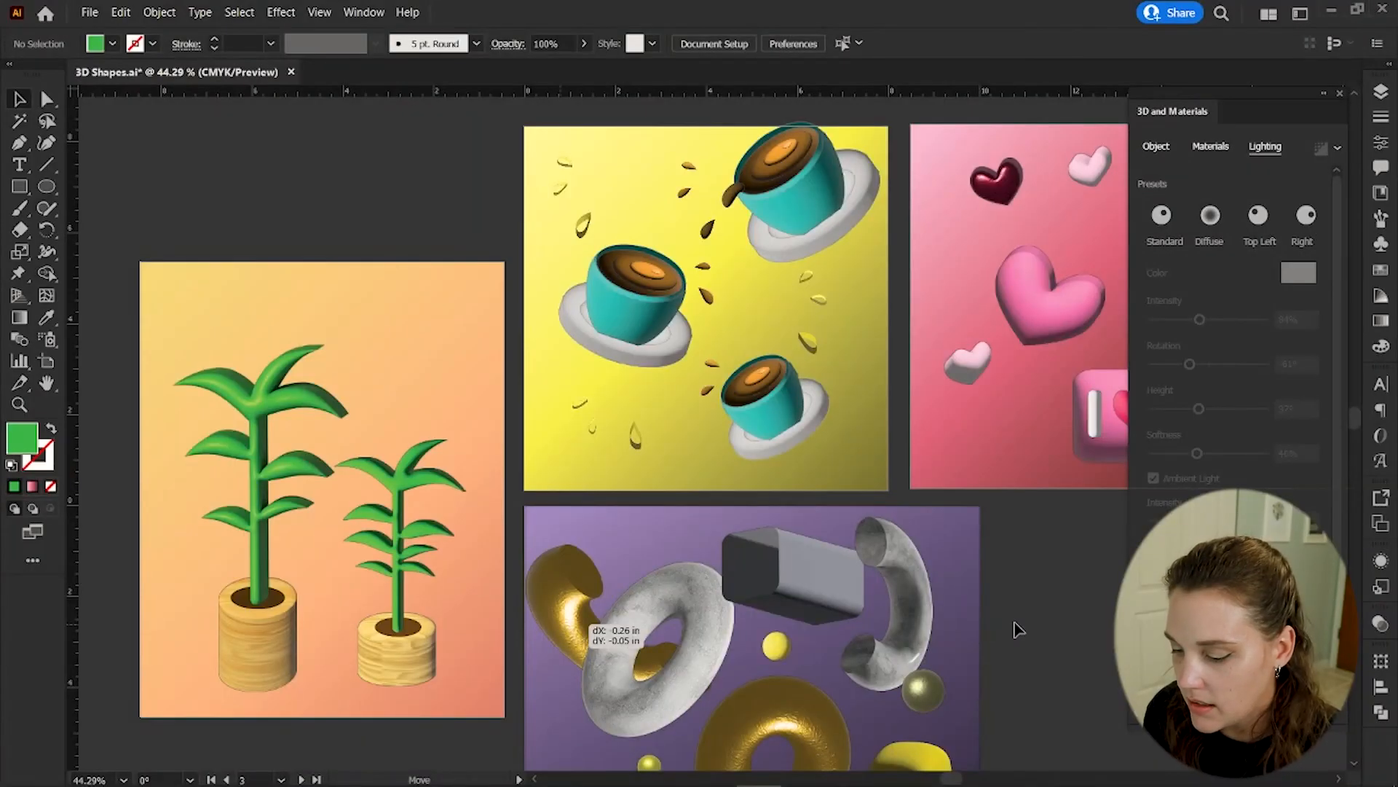
pyautogui.click(1021, 625)
pyautogui.press('z')
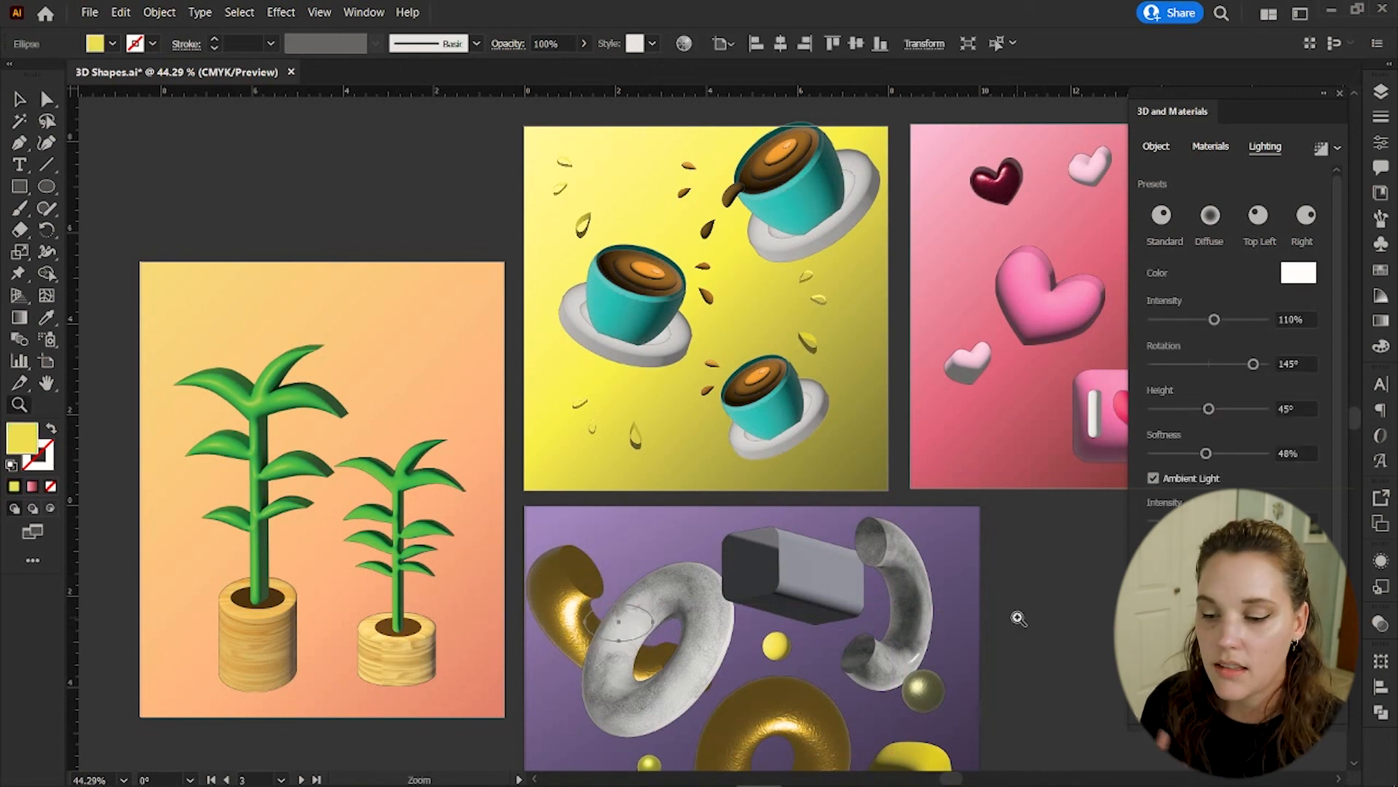
pyautogui.moveTo(1018, 618); pyautogui.dragTo(1004, 616)
pyautogui.press('v')
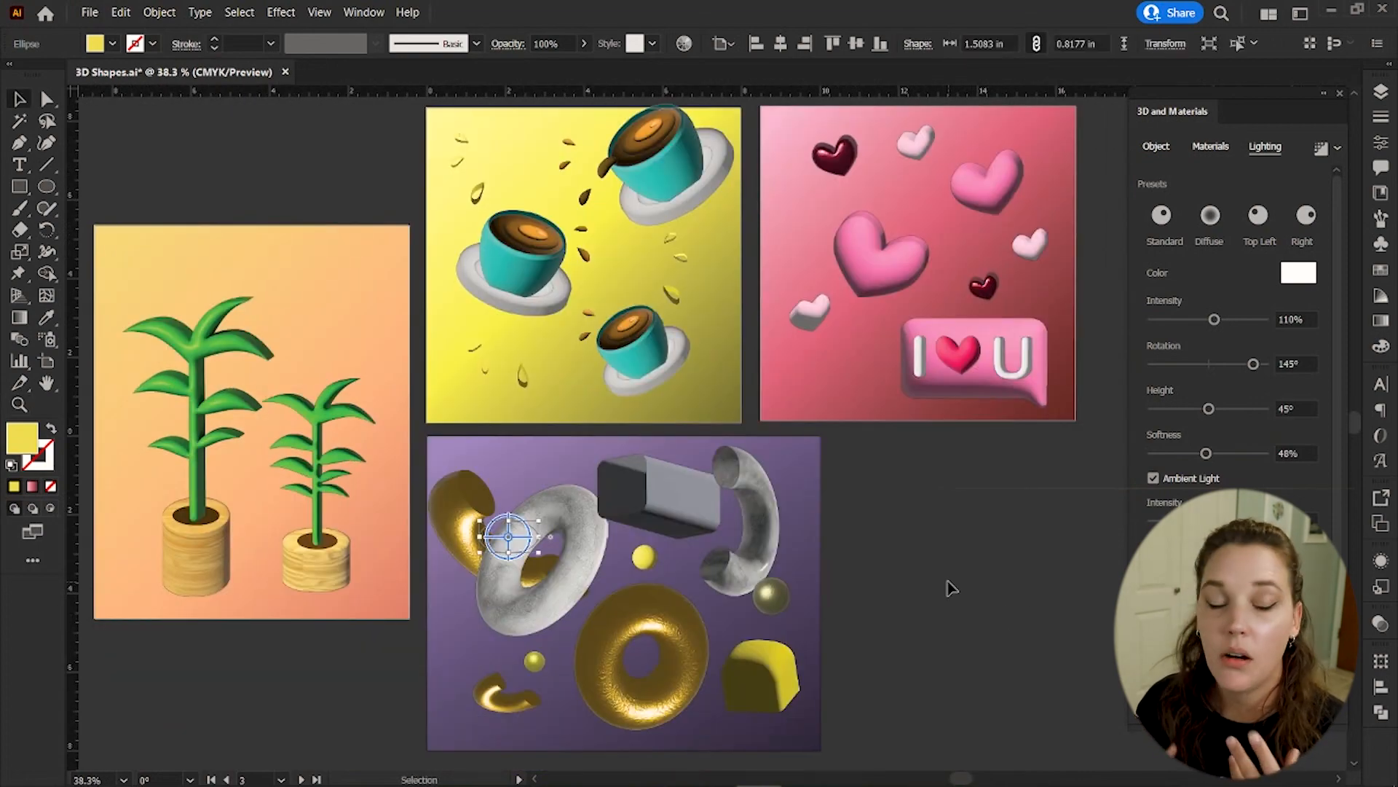
pyautogui.click(1040, 539)
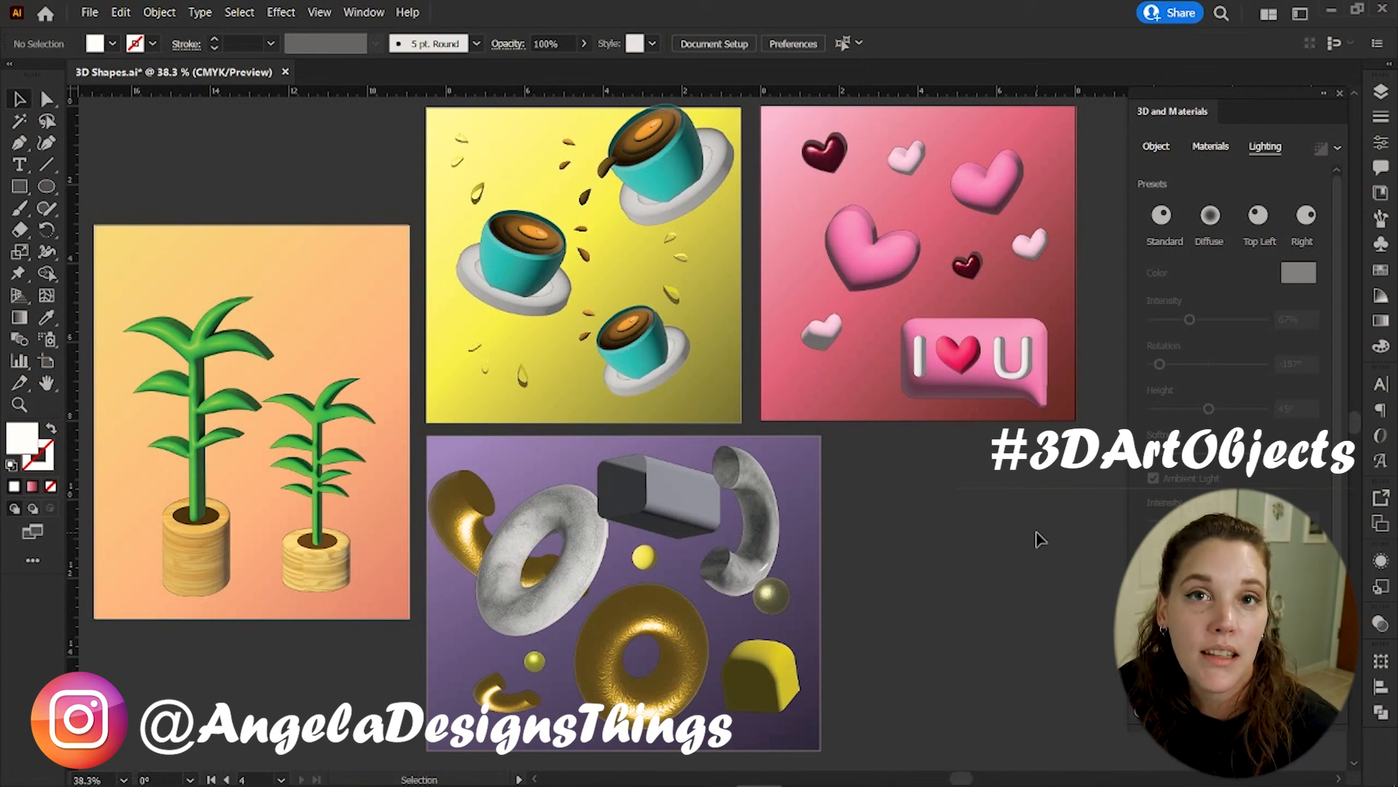
pyautogui.hscroll(-2, 1040, 539)
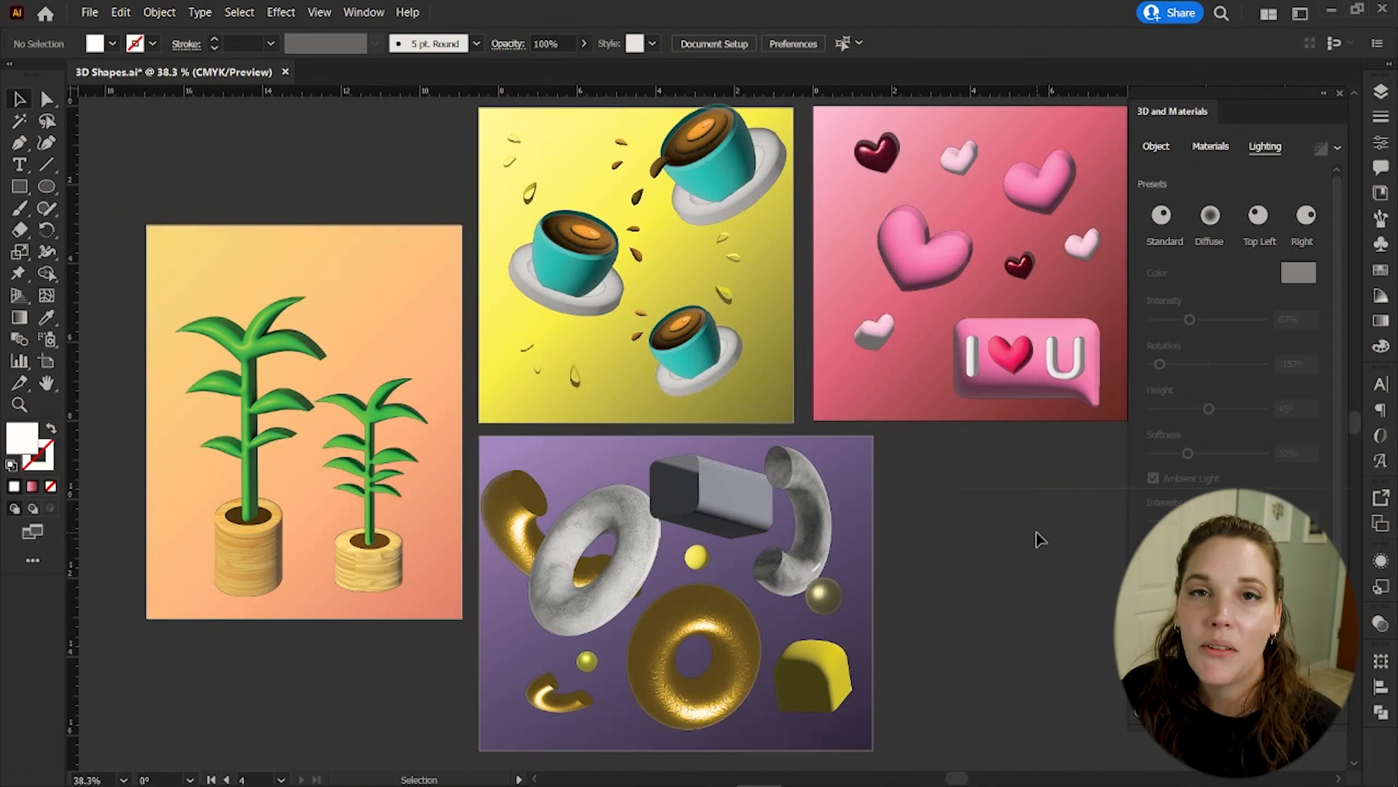